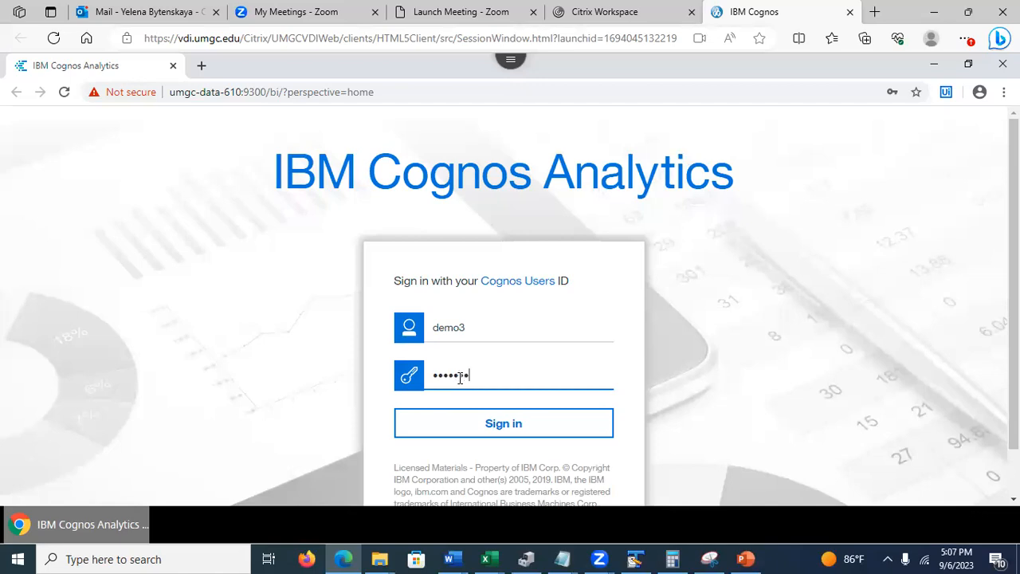
- Sign in to IBM Cognos Analytics and review the Top Menu Bar slide in the PowerPoint presentation
left_click(490, 431)
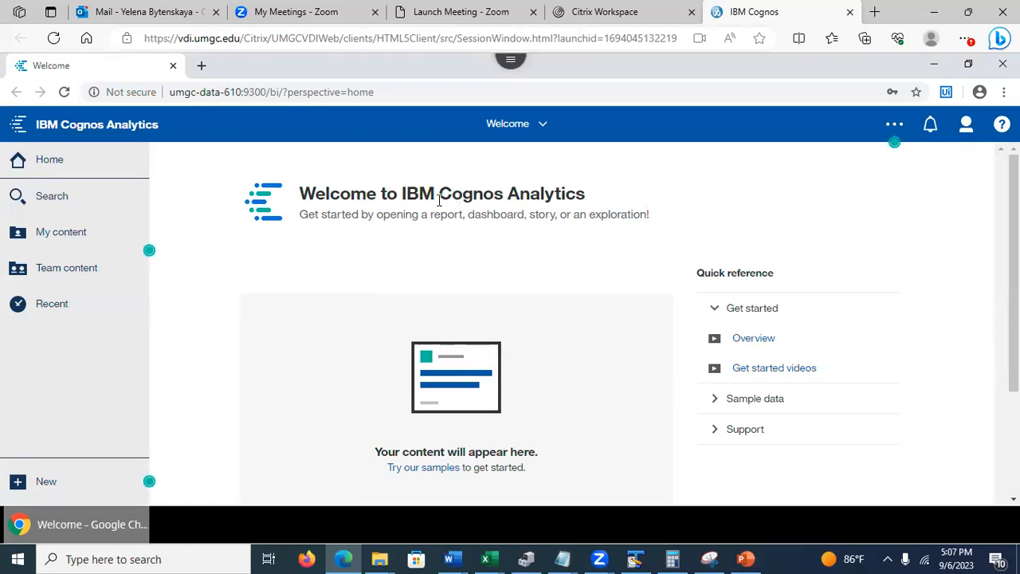
left_click(757, 558)
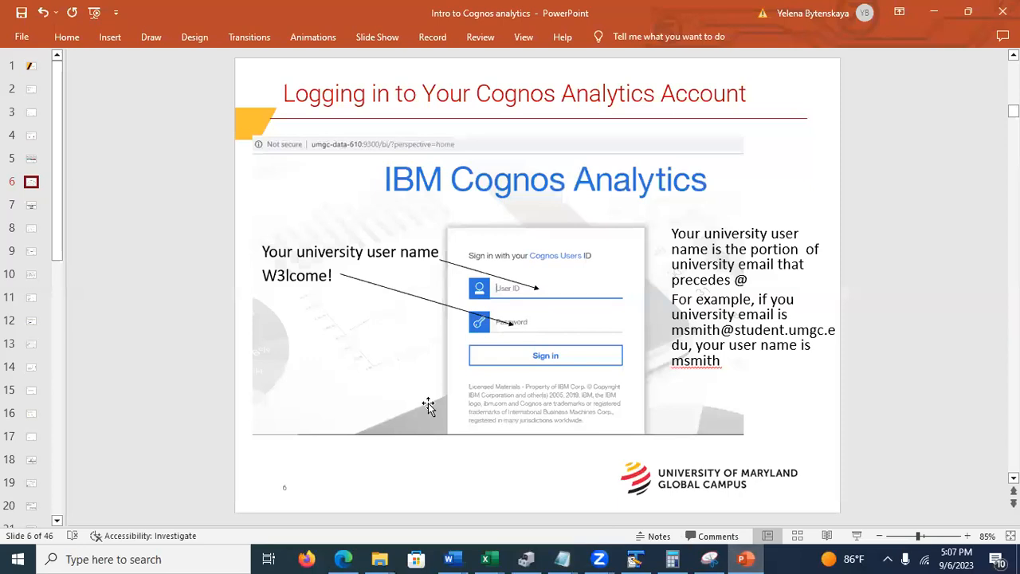
left_click(40, 204)
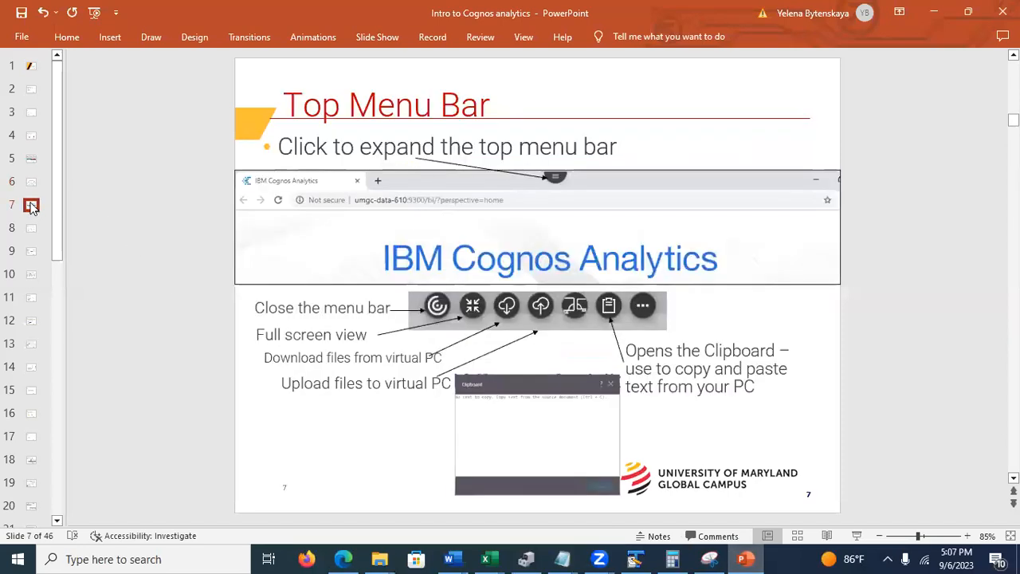
left_click(934, 12)
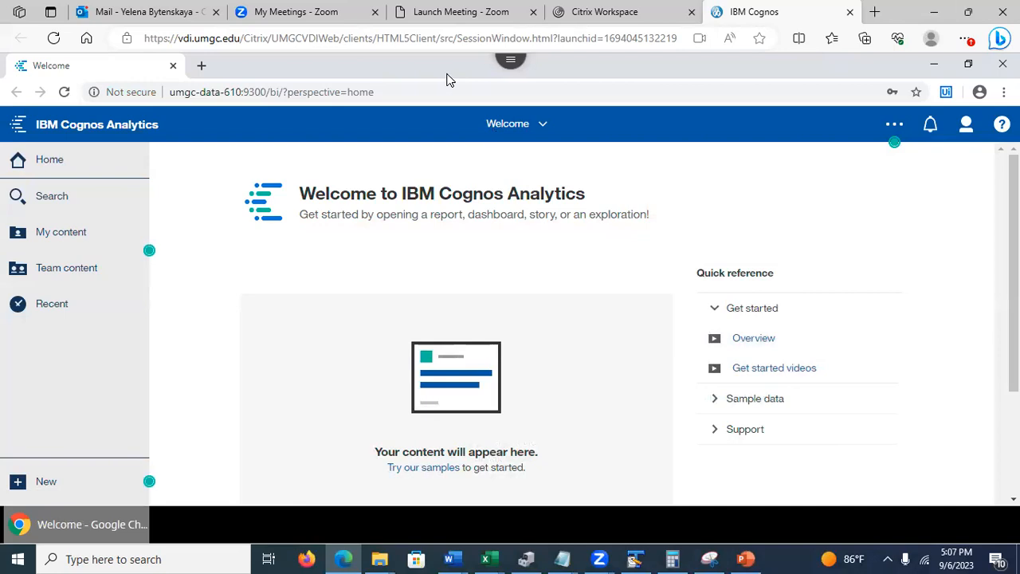
- Expand the Citrix session's top menu bar and view its additional options and the Clipboard window
left_click(511, 69)
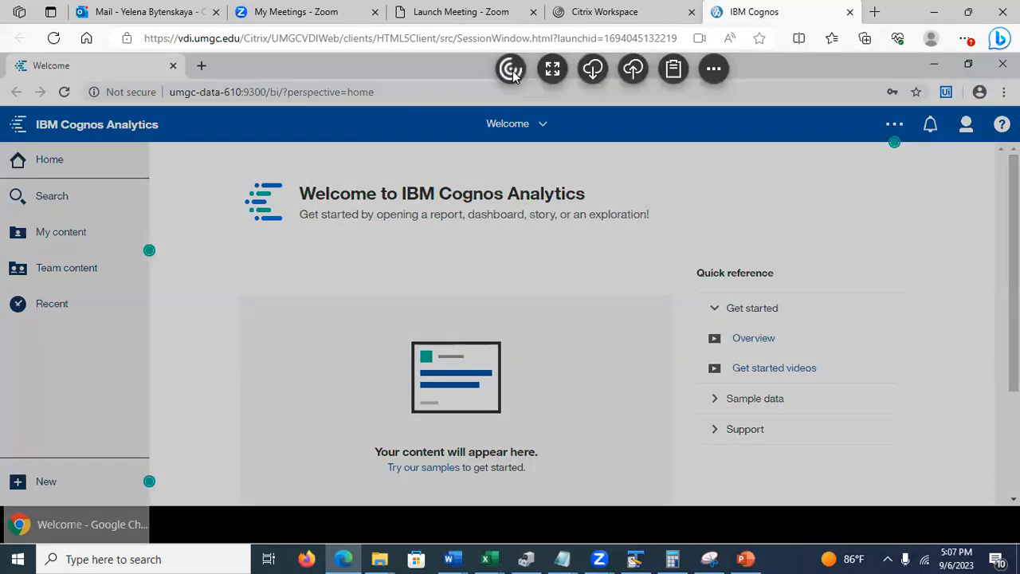
left_click(713, 71)
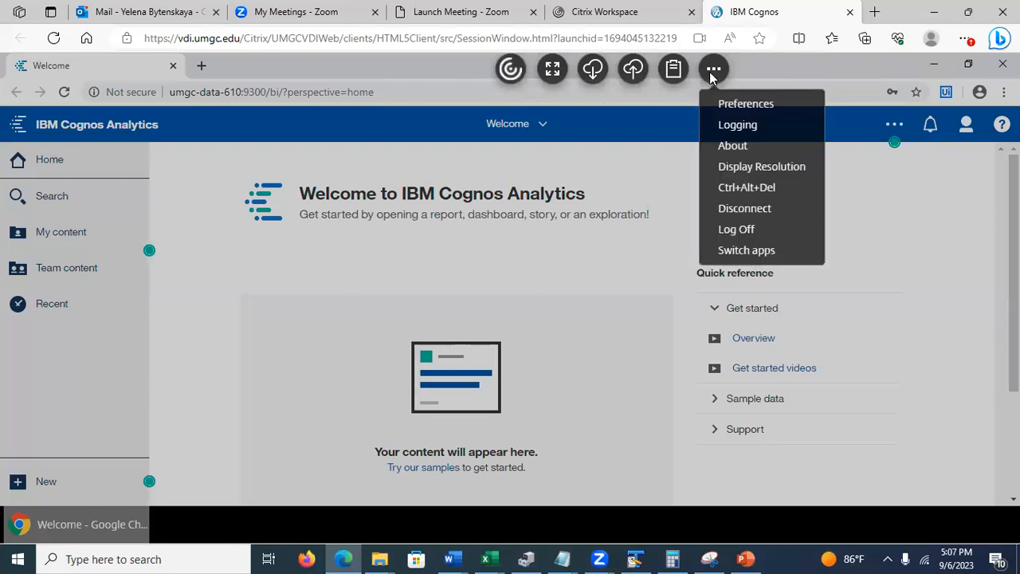
left_click(672, 70)
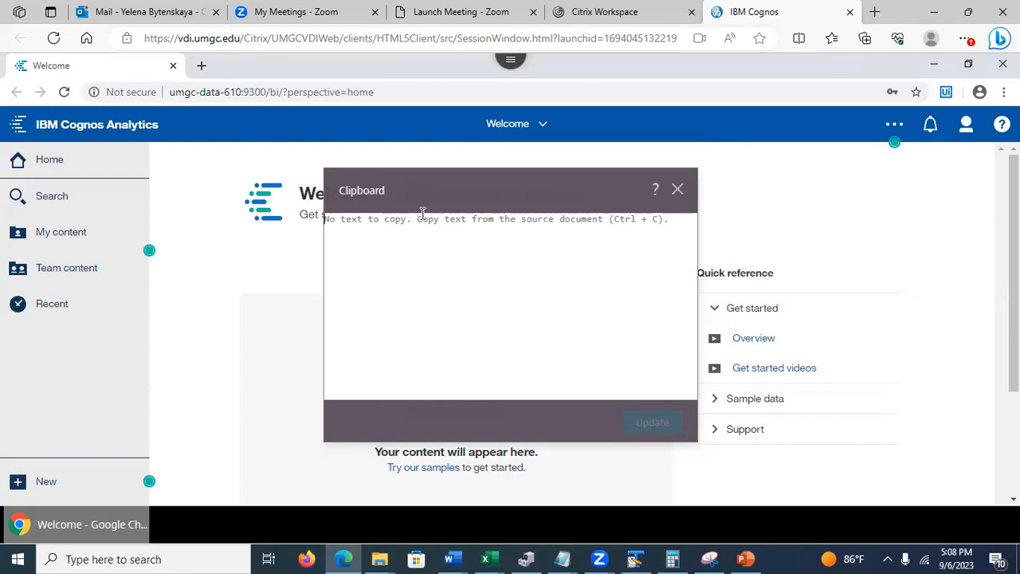
left_click(678, 189)
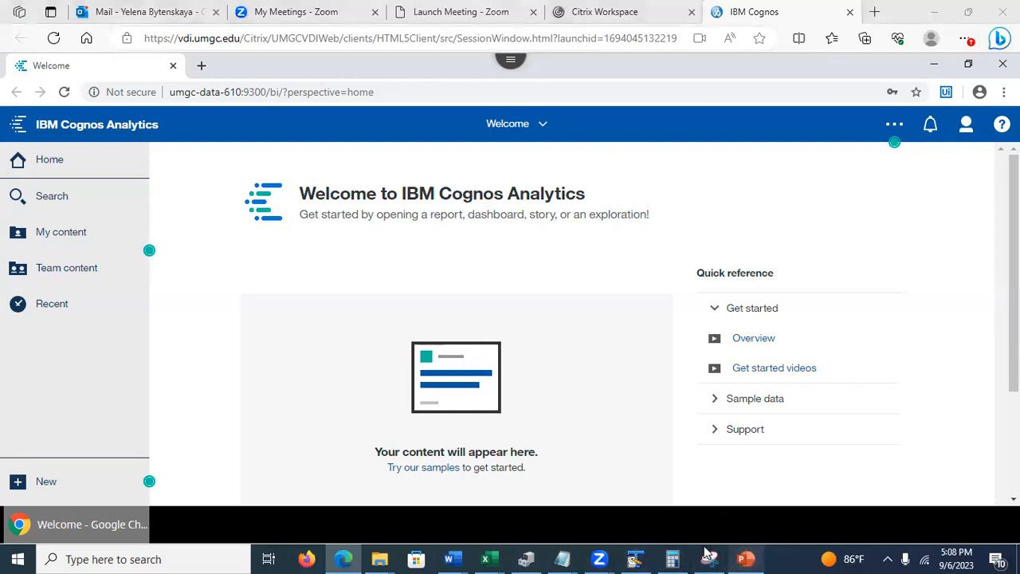
- Switch to PowerPoint to review the Cognos Analytics Landing Page and Navigation slide, and return to Cognos
left_click(746, 558)
left_click(30, 230)
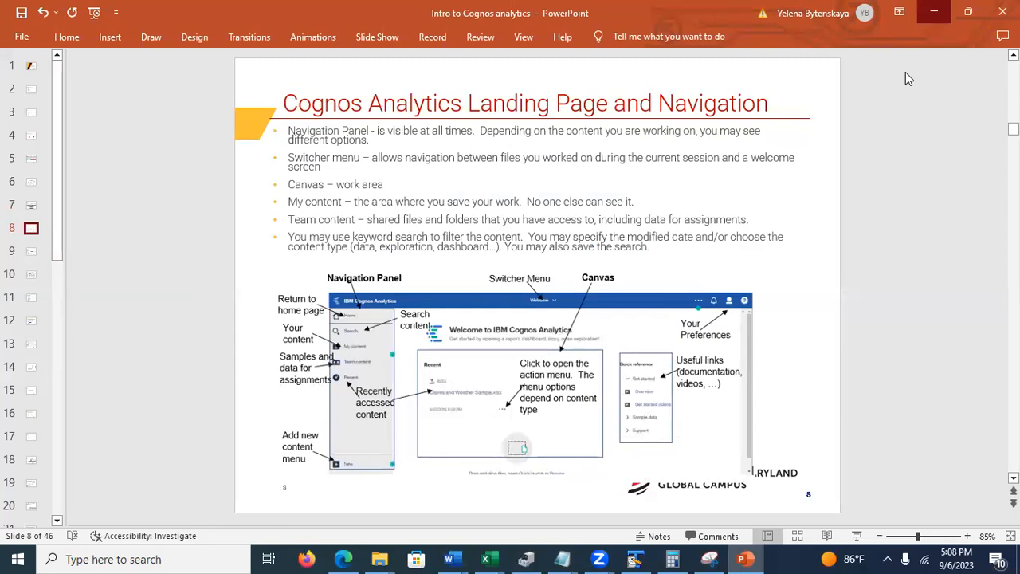
left_click(933, 12)
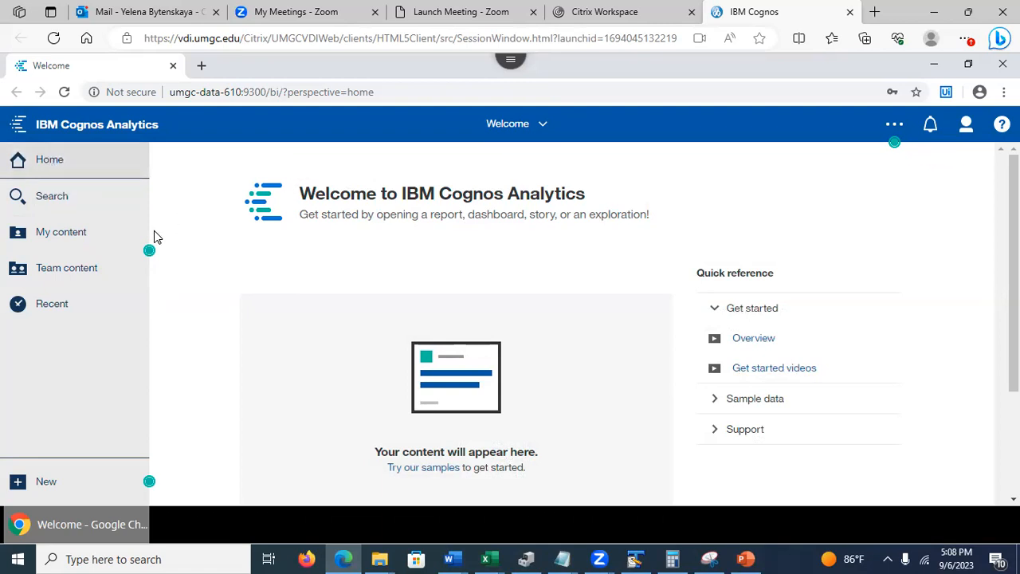
- View My content and open the Assignment - Getting Started folder within DATA 610 Data for Assignments in Team content
left_click(63, 233)
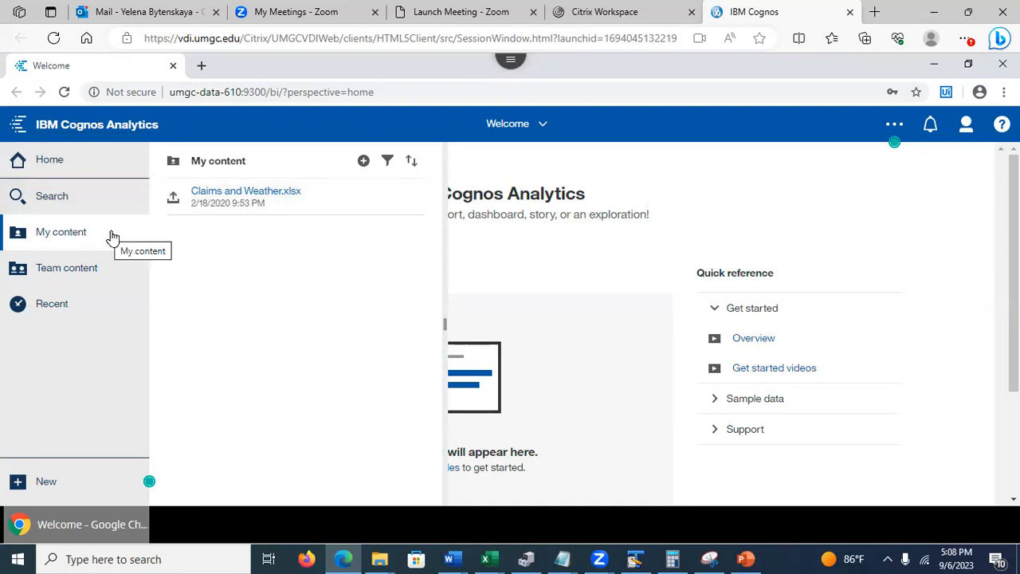
left_click(65, 279)
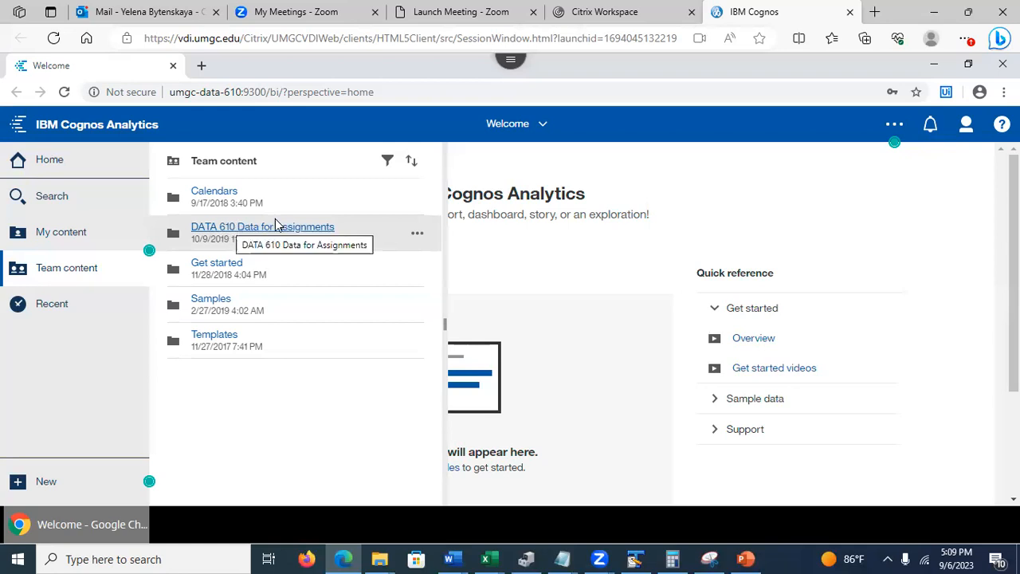
left_click(315, 231)
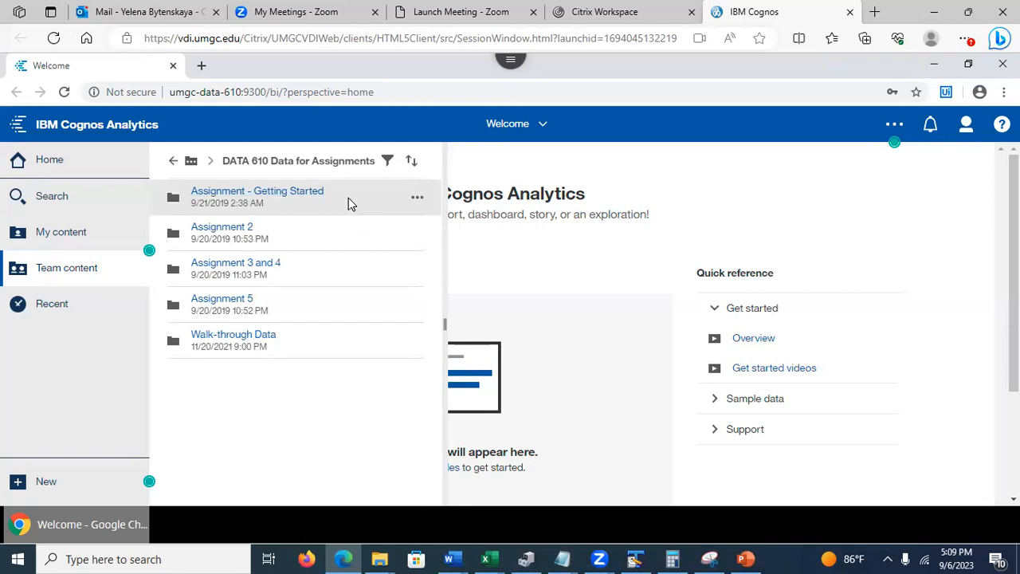
left_click(300, 193)
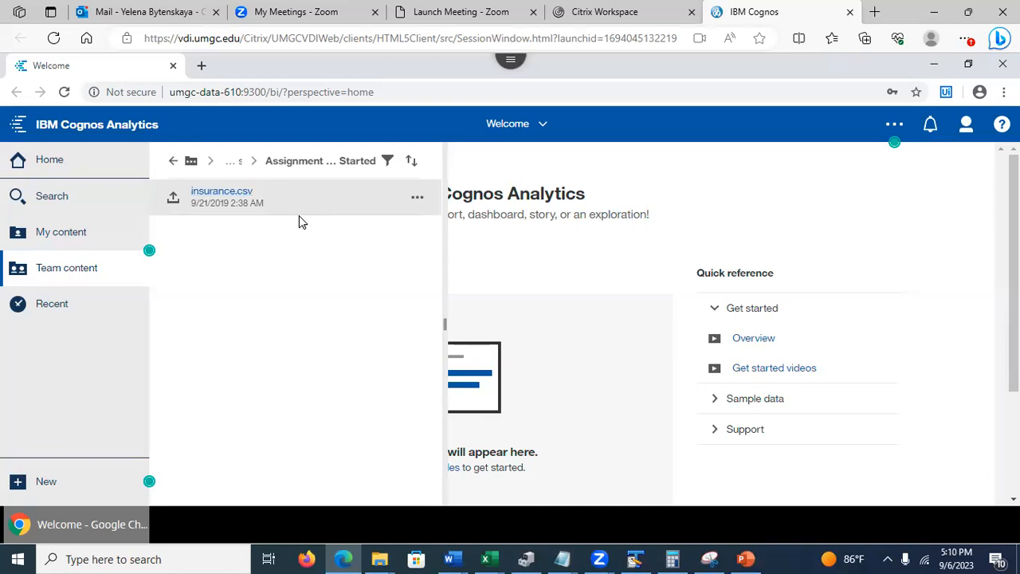
- Copy insurance.csv from the Assignment - Getting Started folder to My content and check the copy there
left_click(417, 199)
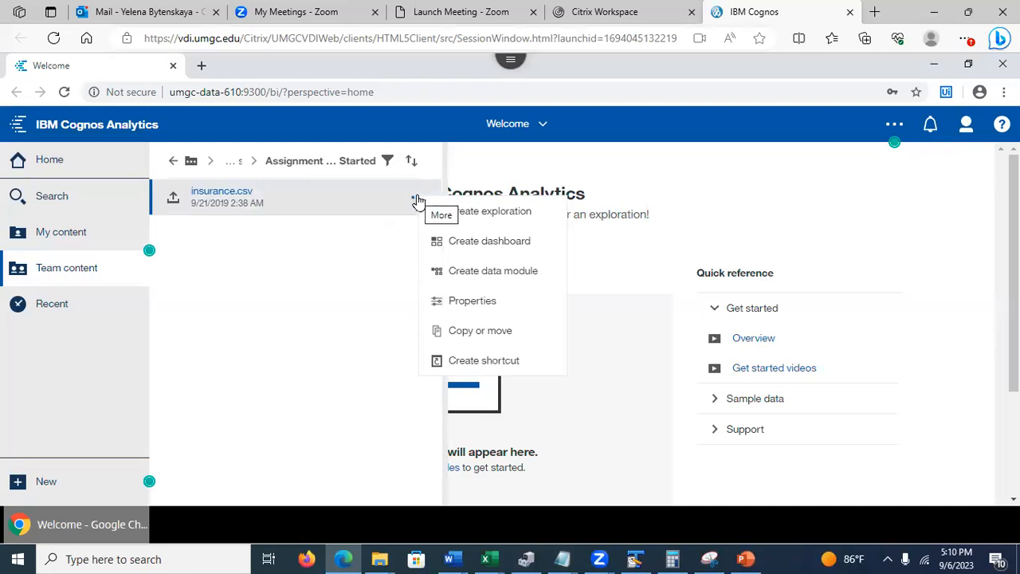
left_click(468, 333)
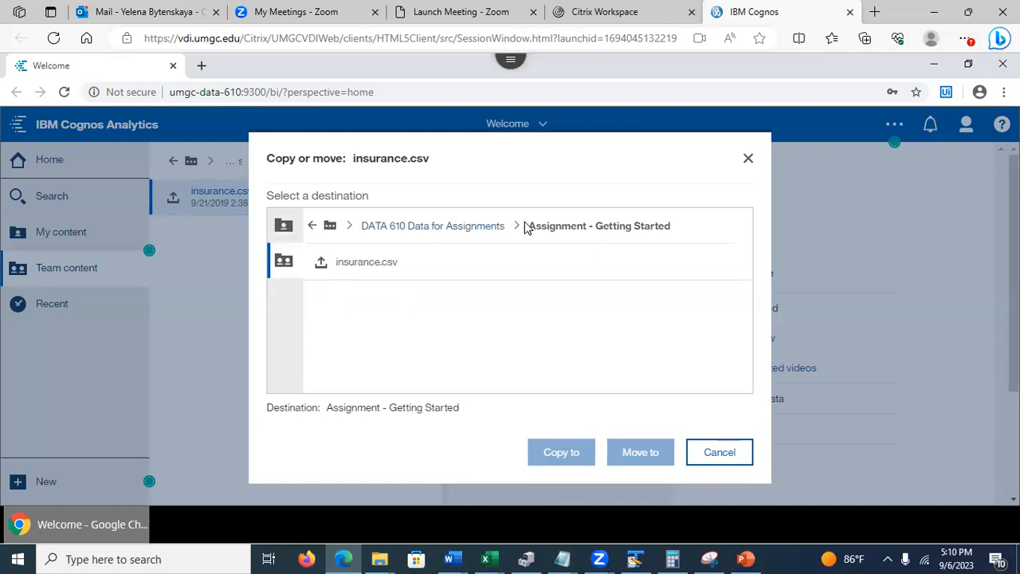
left_click(283, 227)
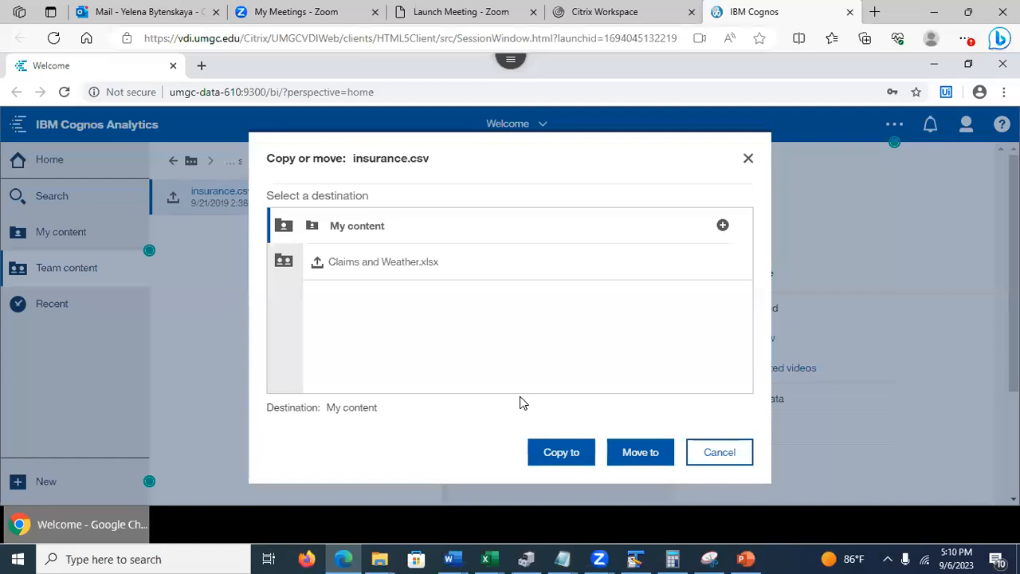
left_click(552, 454)
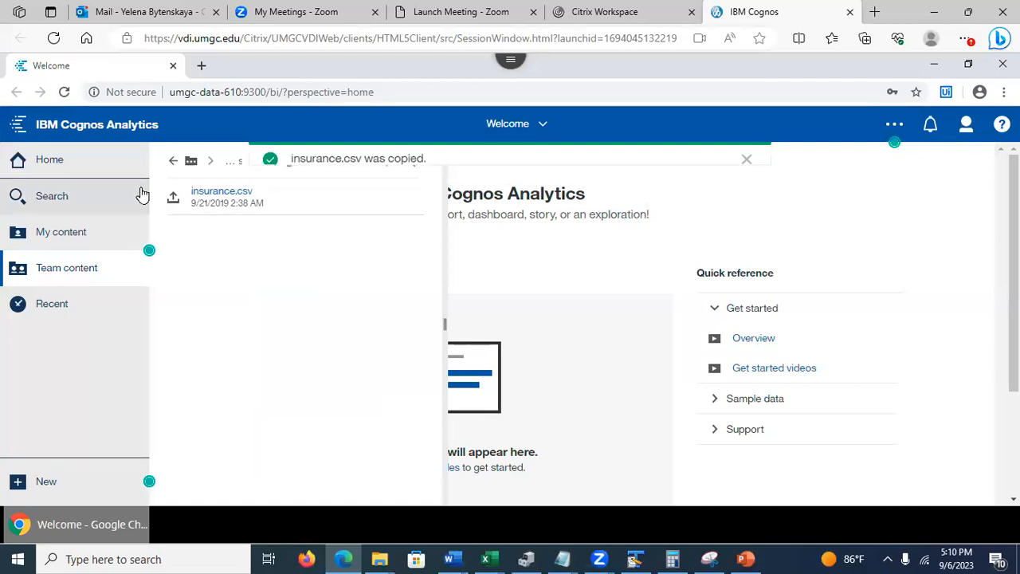
left_click(78, 242)
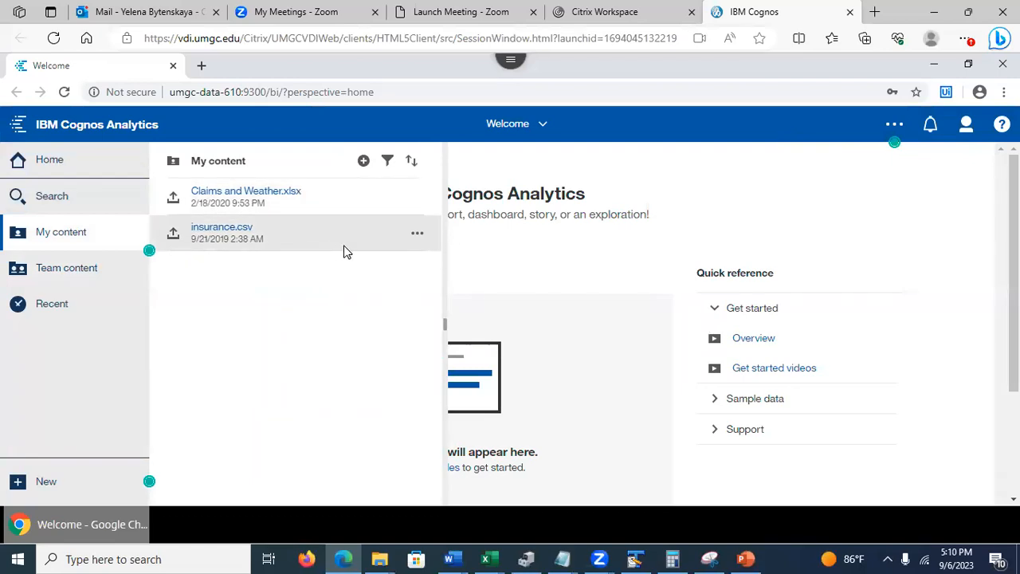
- Browse the Assignment 2, Assignment 3 and 4, and Walk-through Data folders in Team content, and check the recently viewed list
left_click(66, 271)
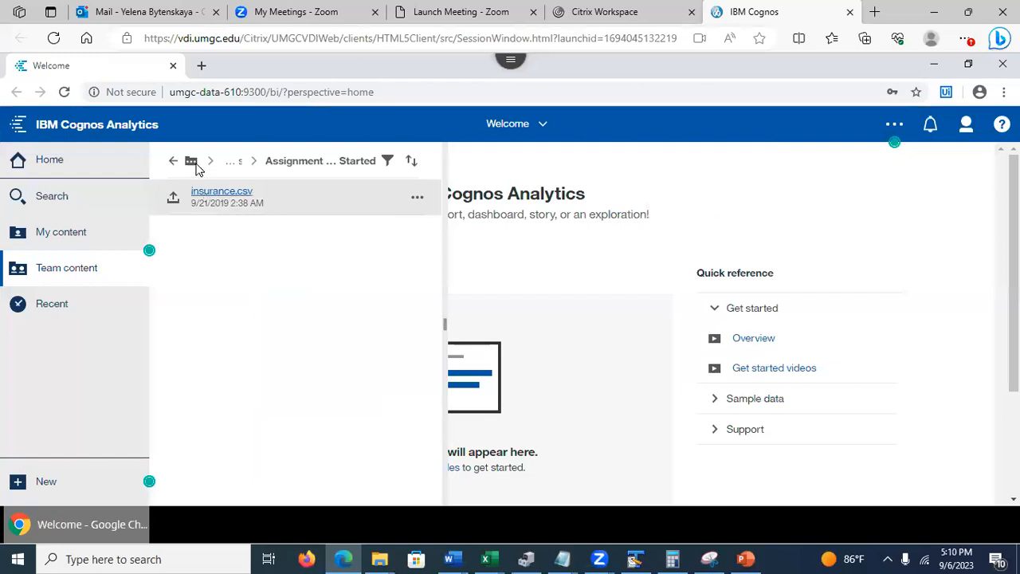
left_click(171, 163)
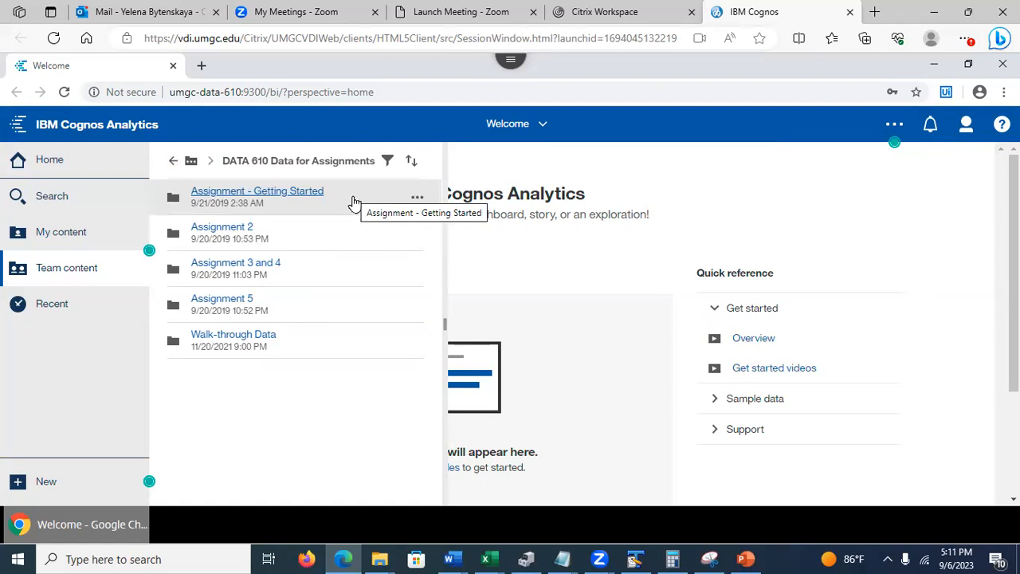
left_click(237, 230)
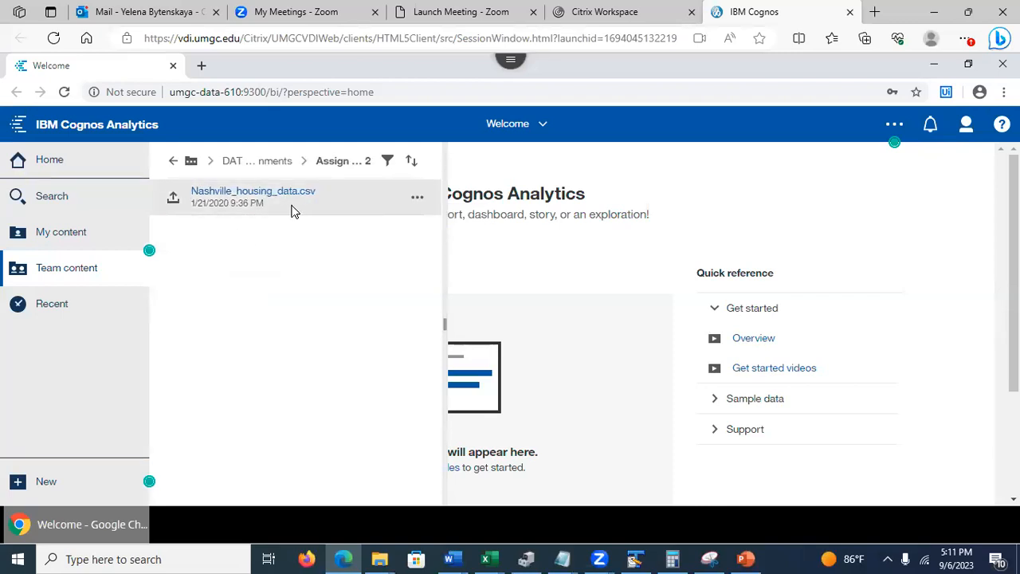
left_click(173, 160)
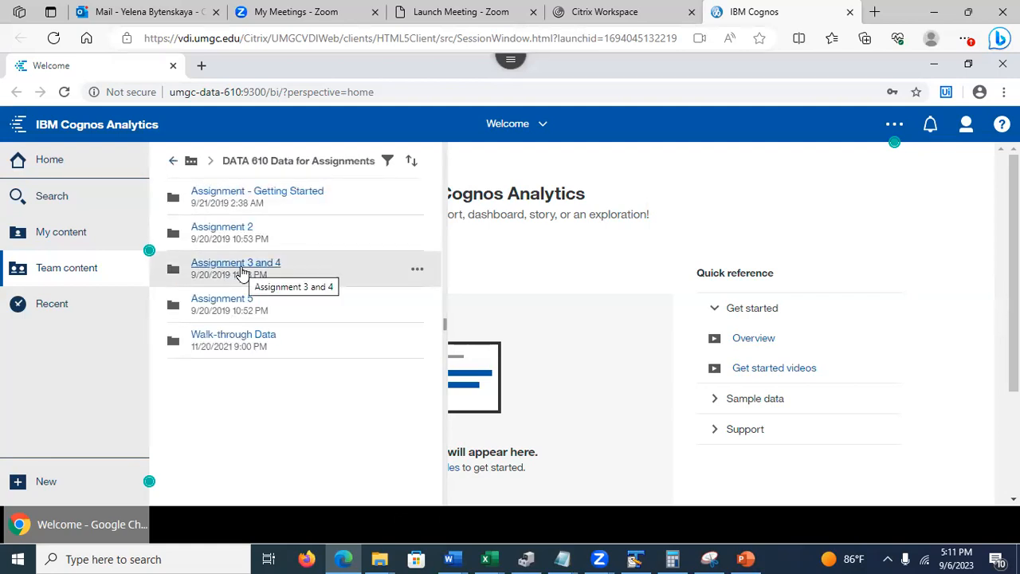
left_click(242, 270)
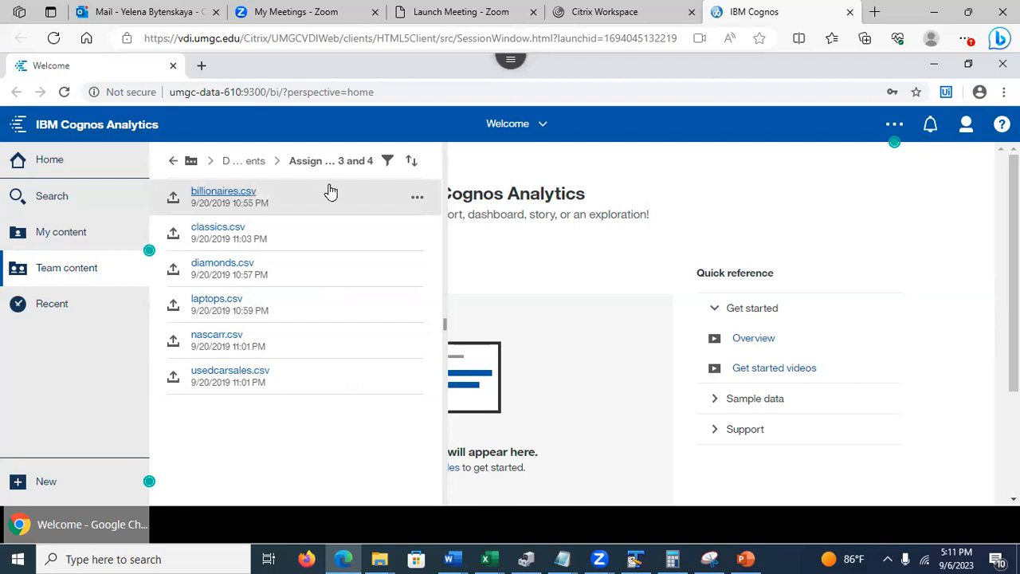
left_click(173, 163)
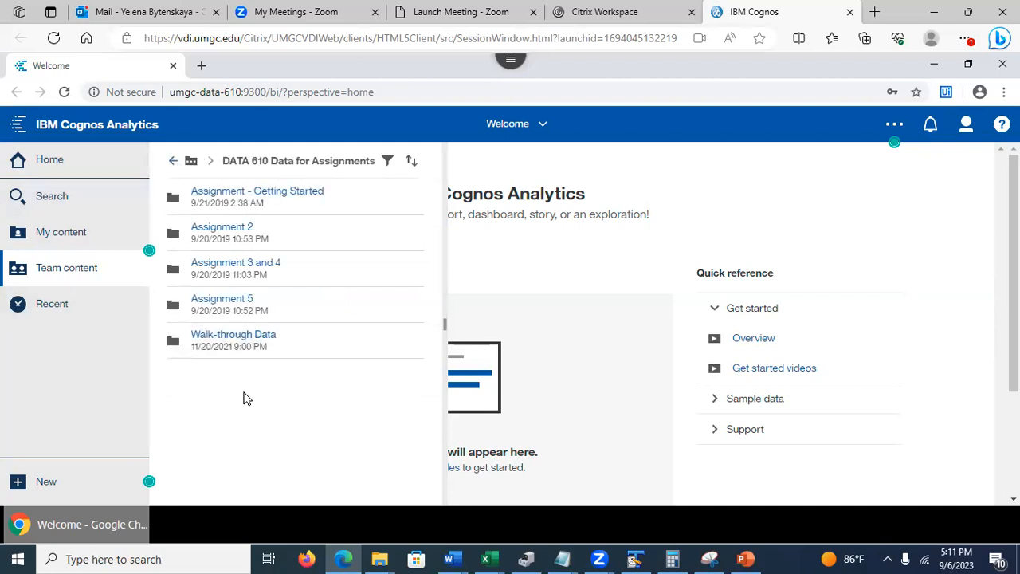
left_click(245, 341)
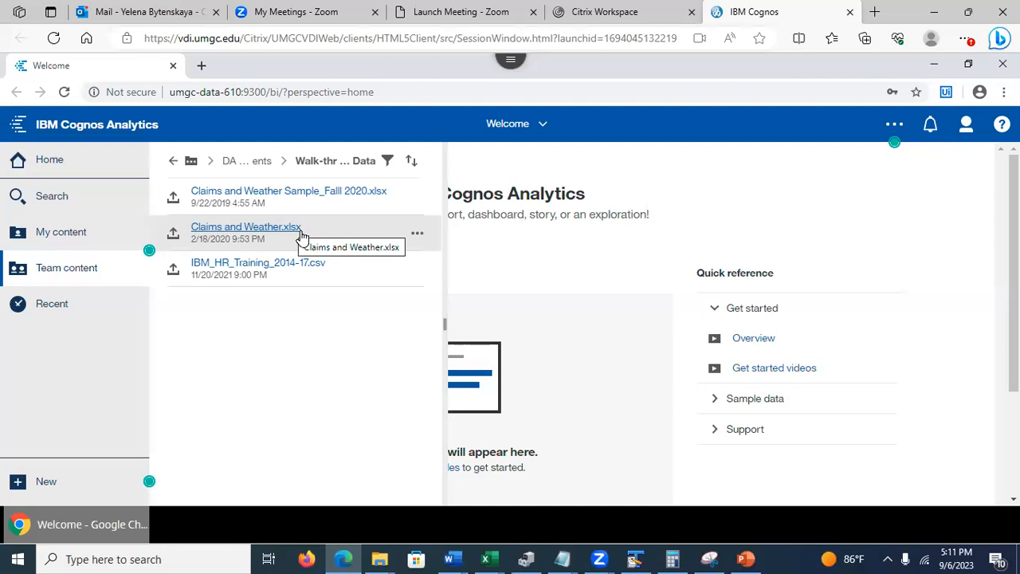
left_click(174, 164)
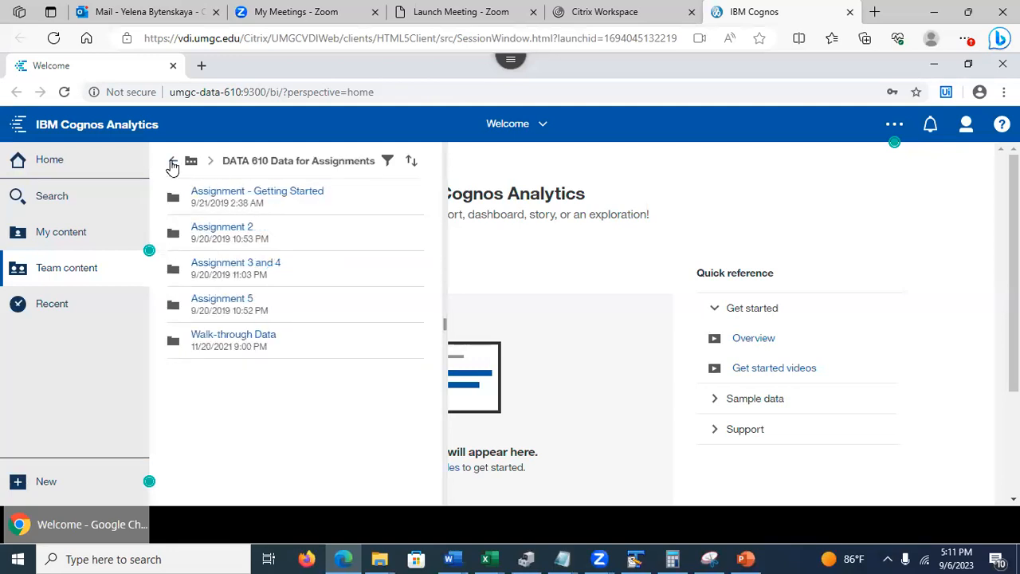
left_click(172, 164)
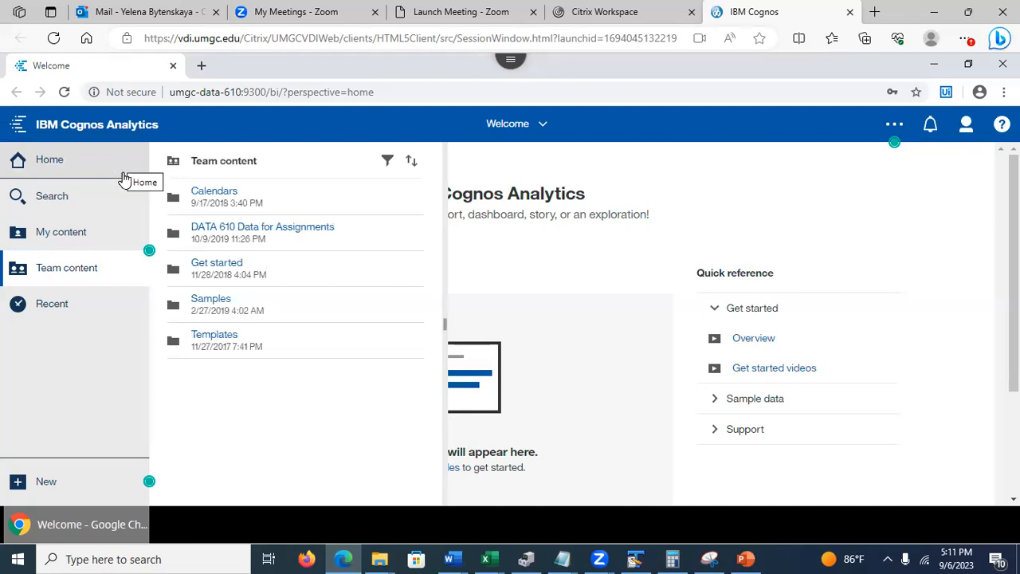
left_click(51, 307)
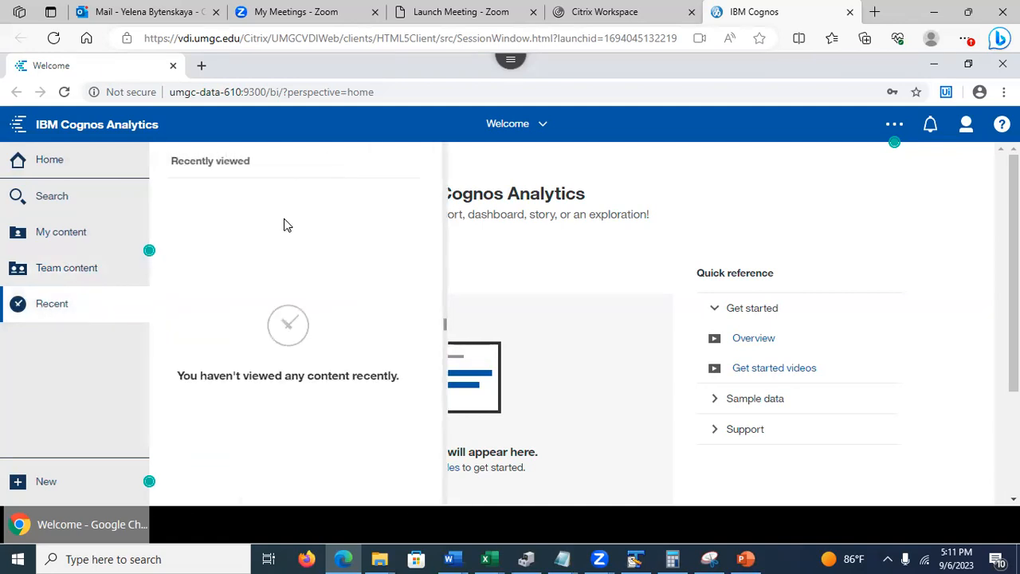
left_click(63, 301)
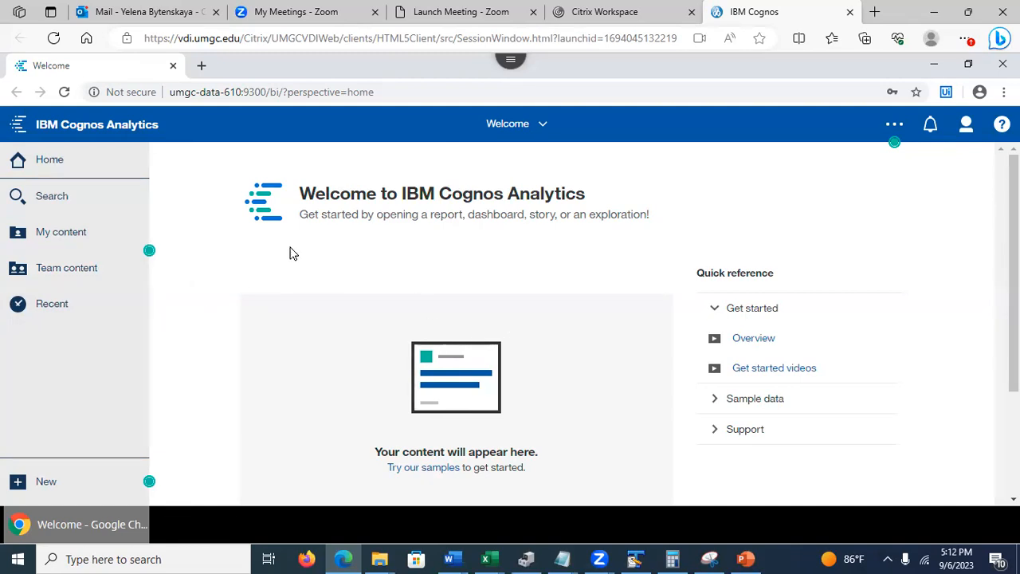
- Search all data for "house", clear the search text and reopen My content
left_click(64, 198)
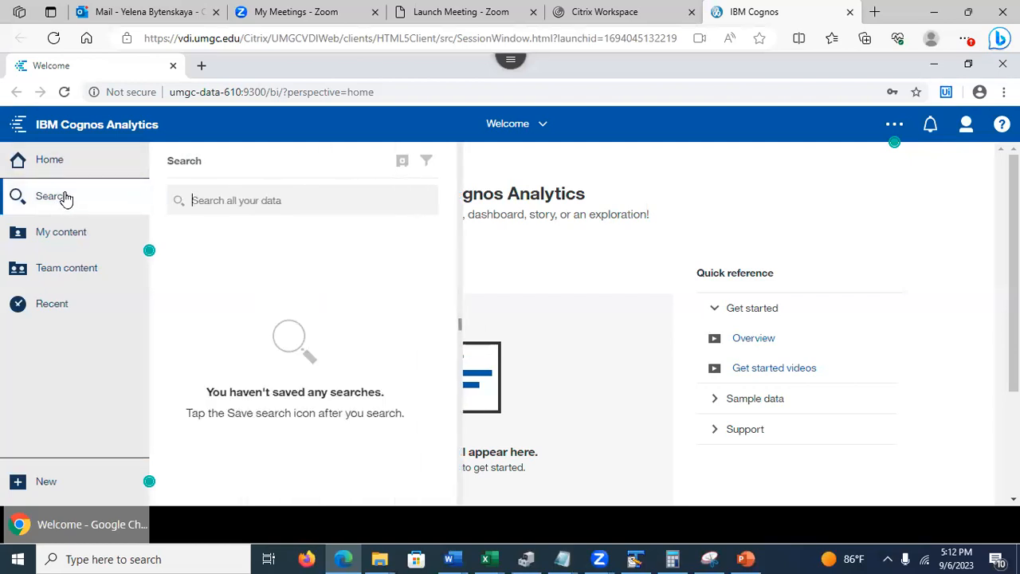
type("house")
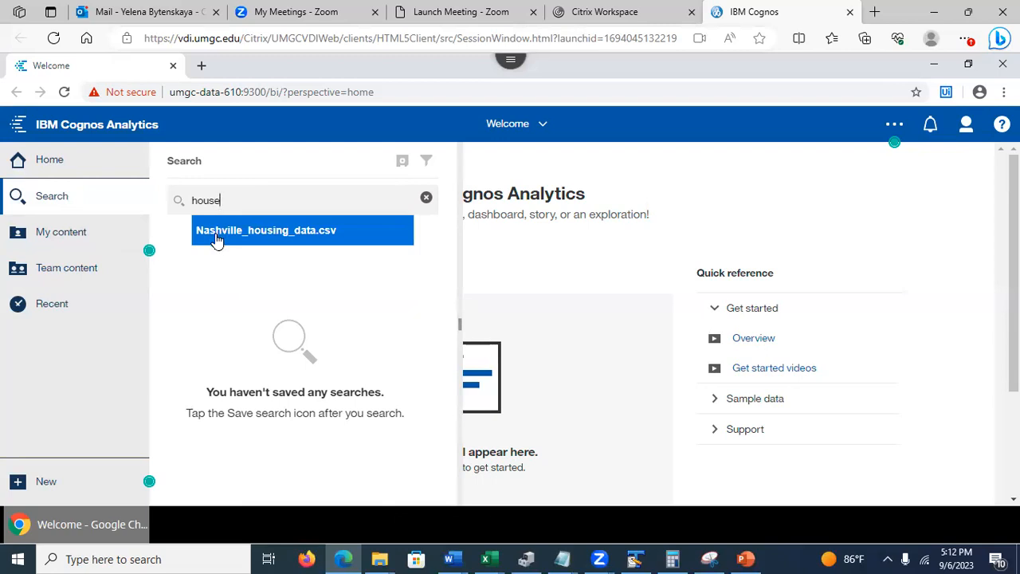
left_click_drag(229, 196, 190, 196)
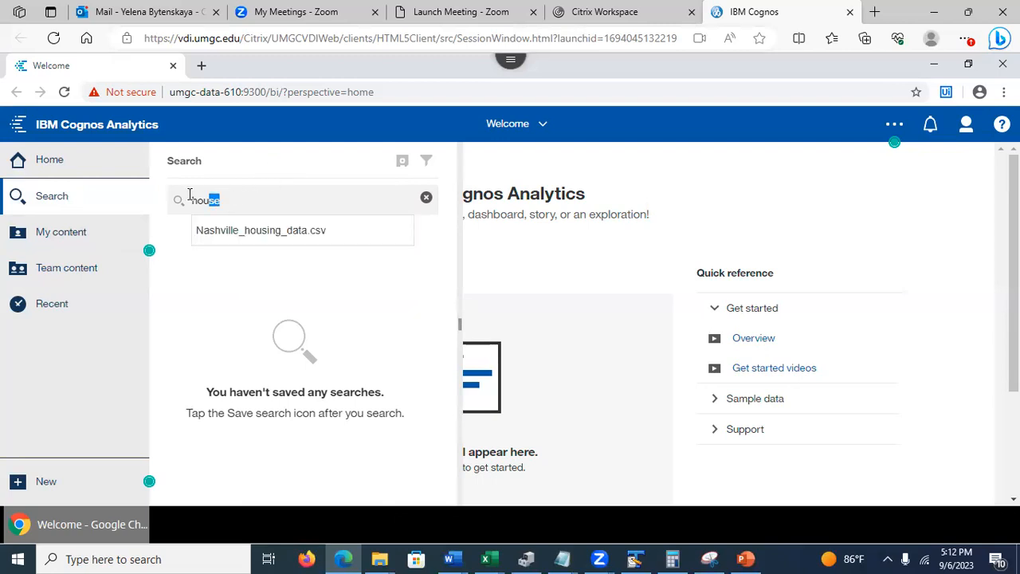
key("BackSpace")
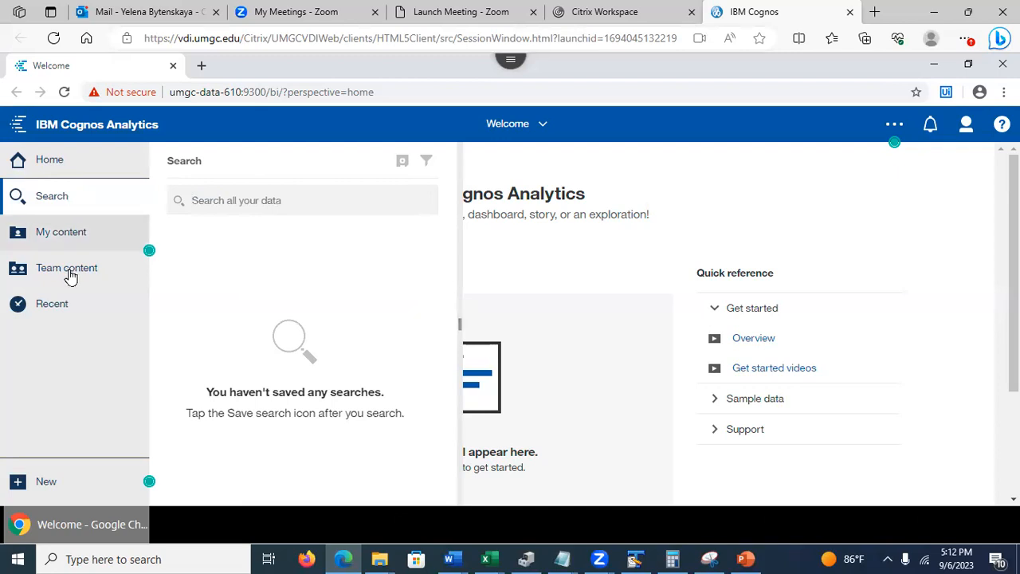
left_click(63, 234)
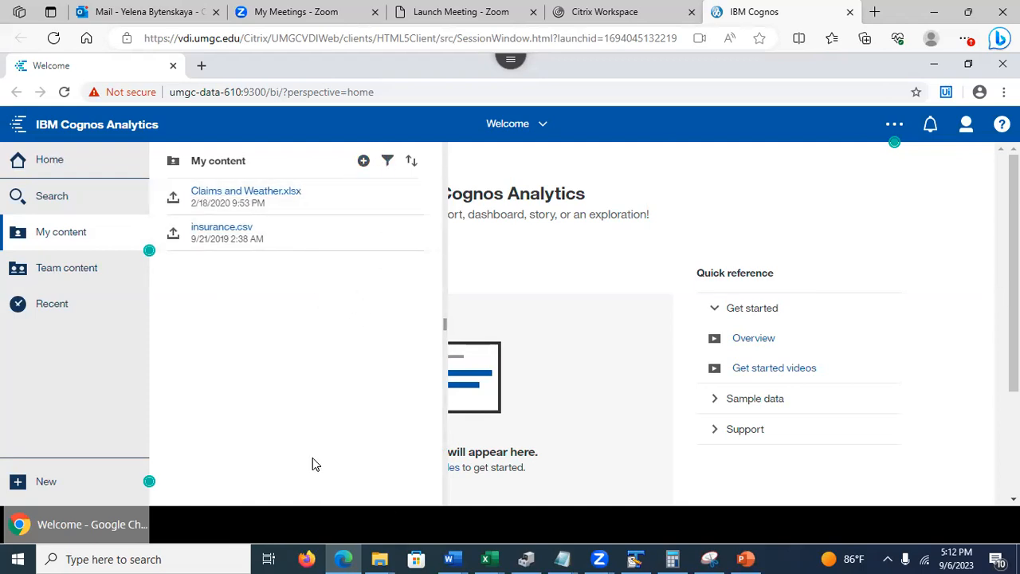
- Try filtering My content by the Folders and Data types, clear both filters and close the filter options
left_click(387, 160)
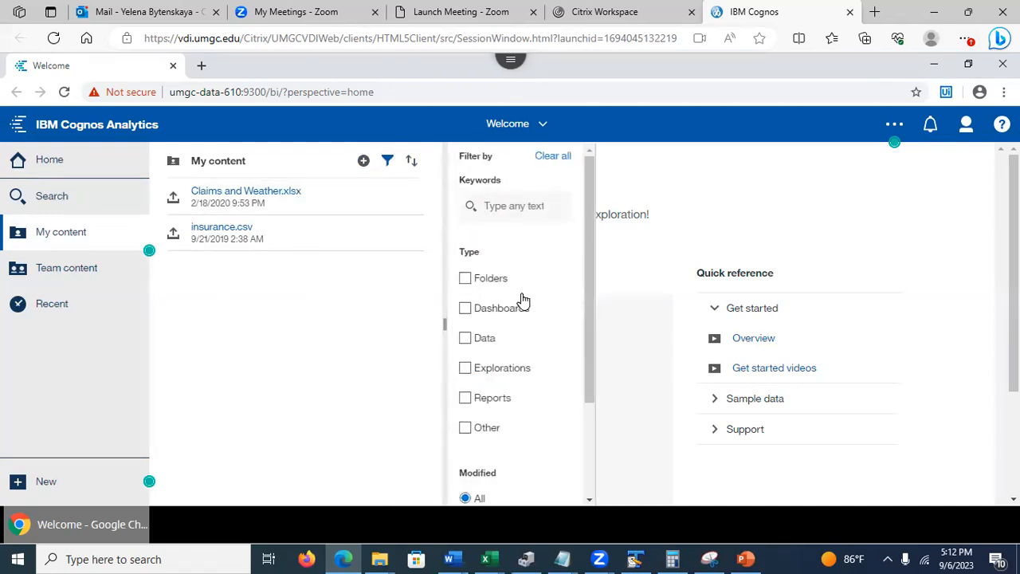
left_click(467, 285)
left_click(467, 285)
left_click(464, 339)
left_click(464, 339)
left_click(388, 161)
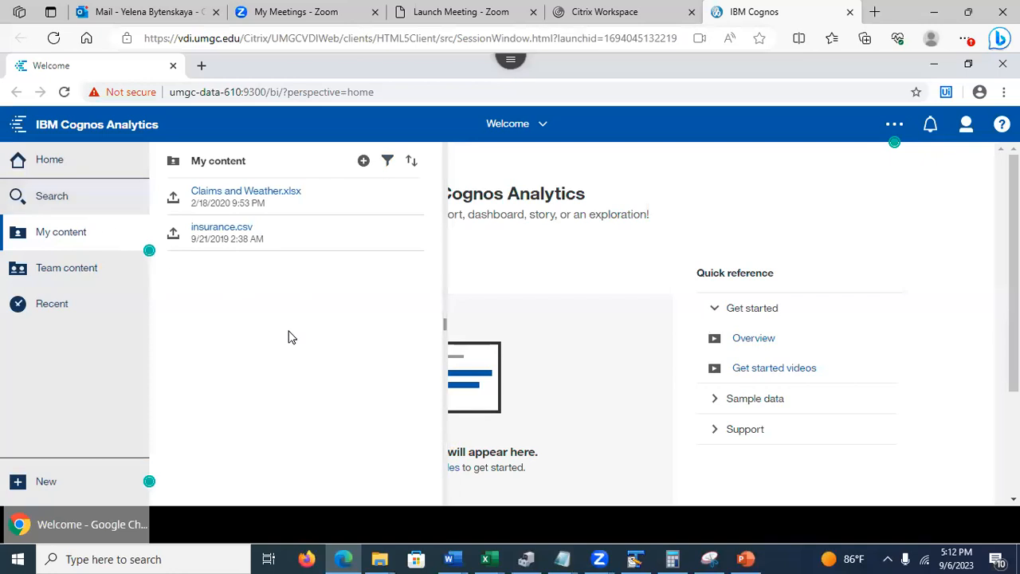
- Switch to the PowerPoint presentation and view the slides on accessing pre-loaded data and the demo's data source
left_click(745, 557)
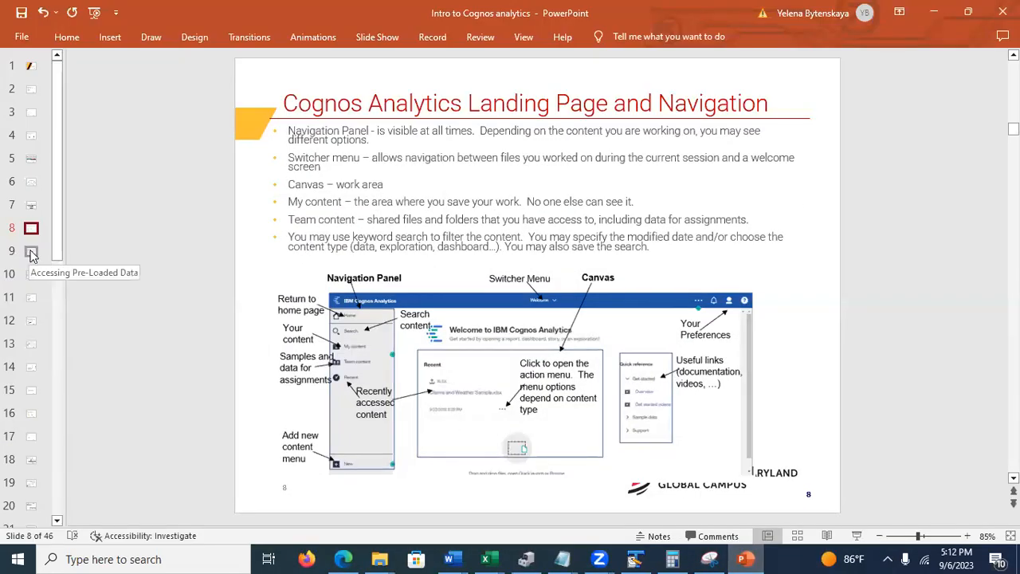
left_click(31, 252)
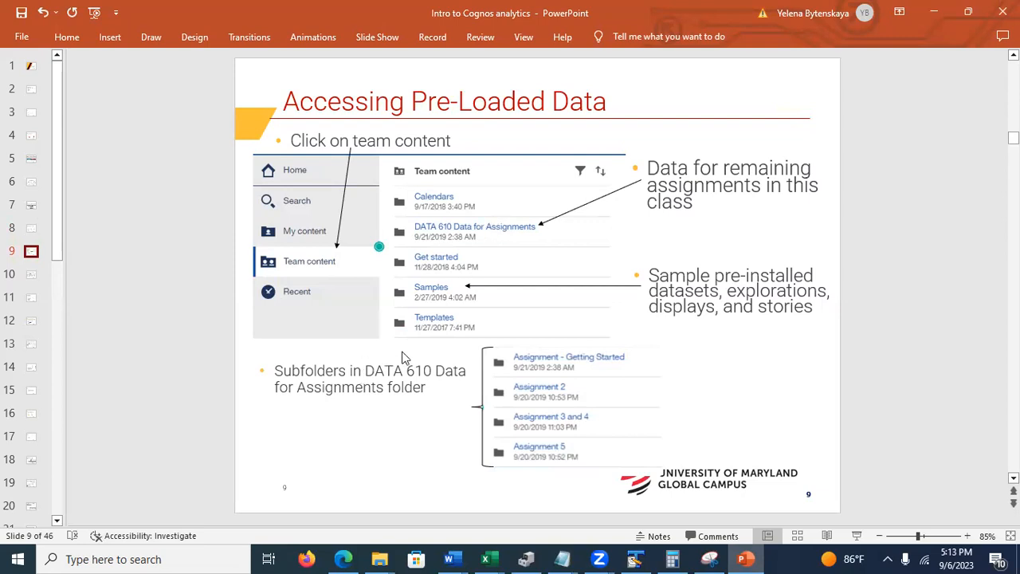
left_click(32, 276)
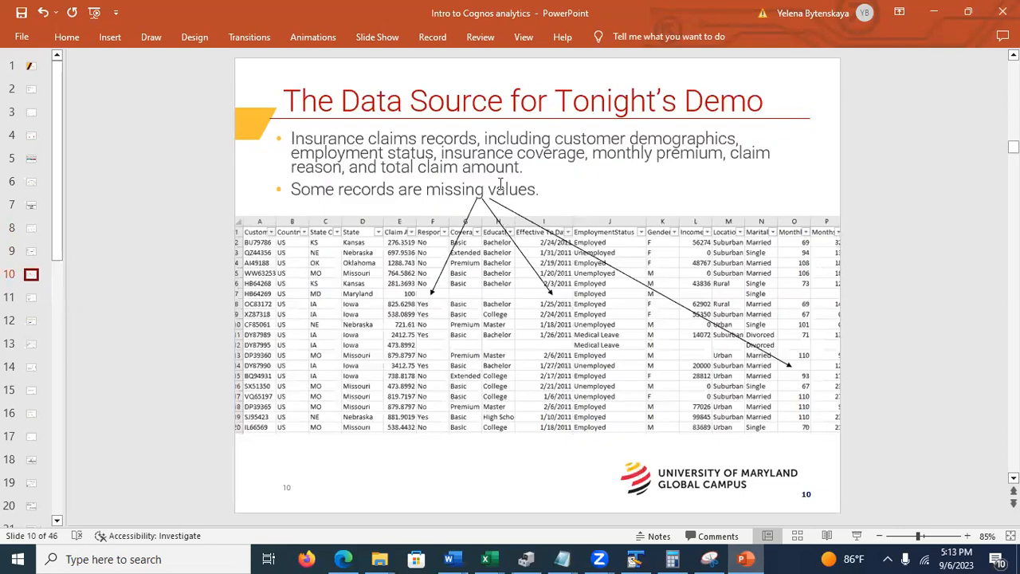
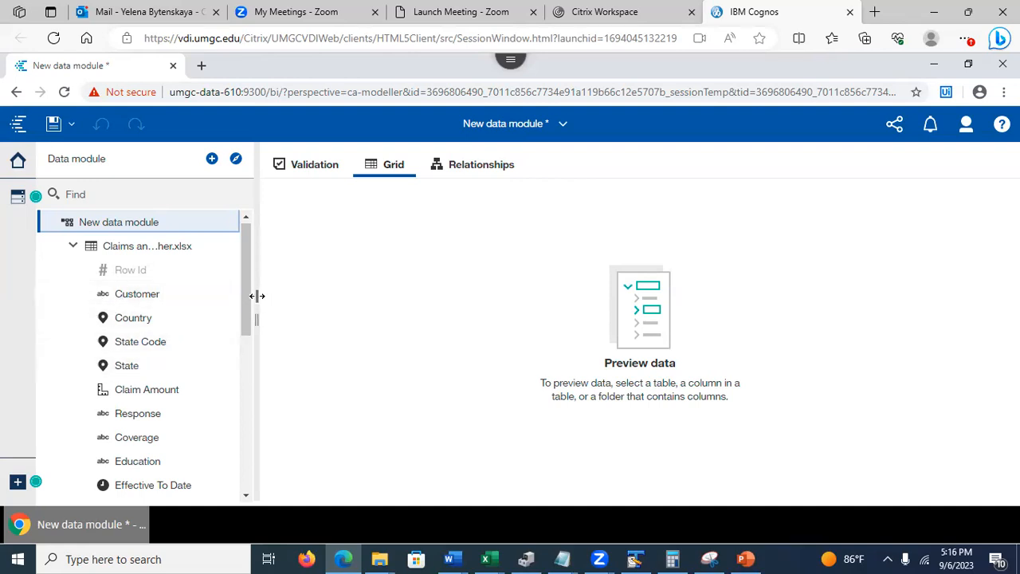
- Preview the Marital Status column of the Claims and Weather.xlsx table in the data module and view its available column actions
left_click_drag(248, 300, 246, 369)
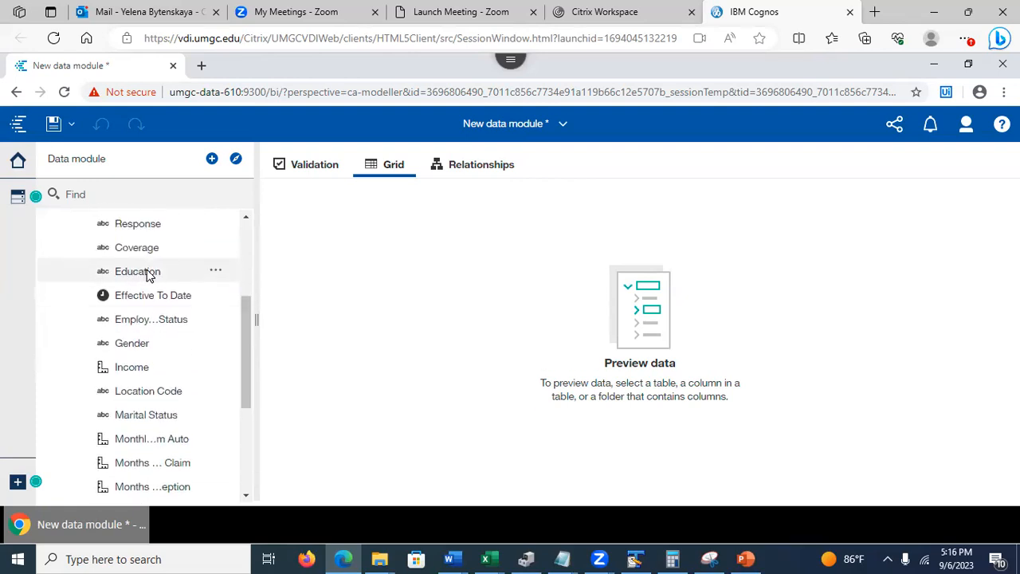
left_click(137, 420)
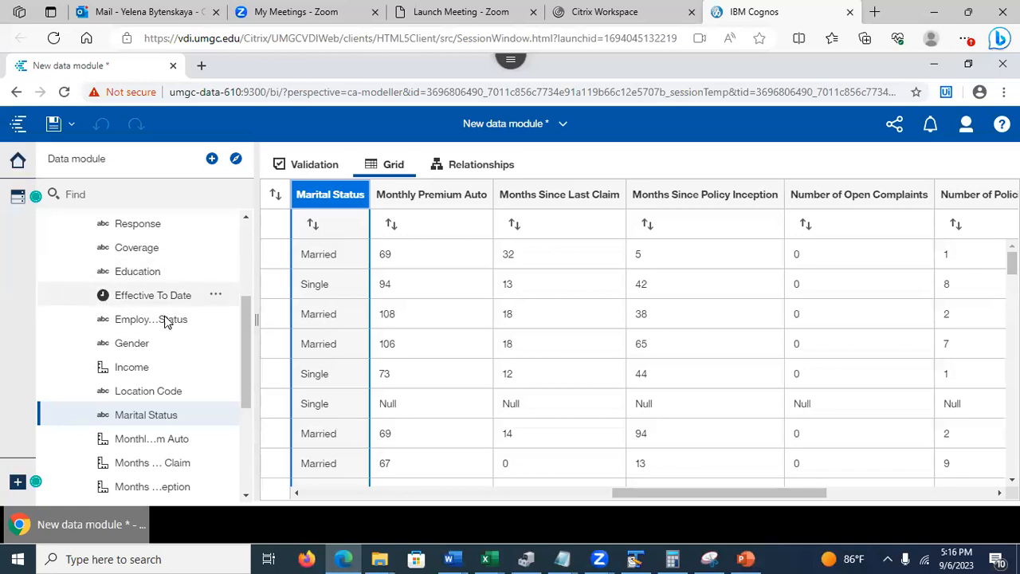
left_click_drag(248, 321, 236, 219)
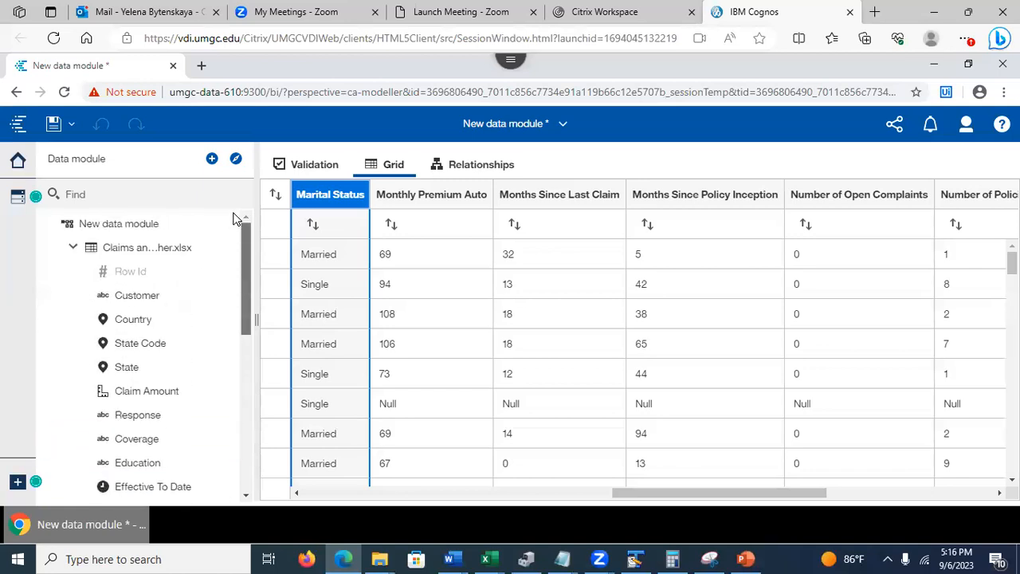
left_click(137, 251)
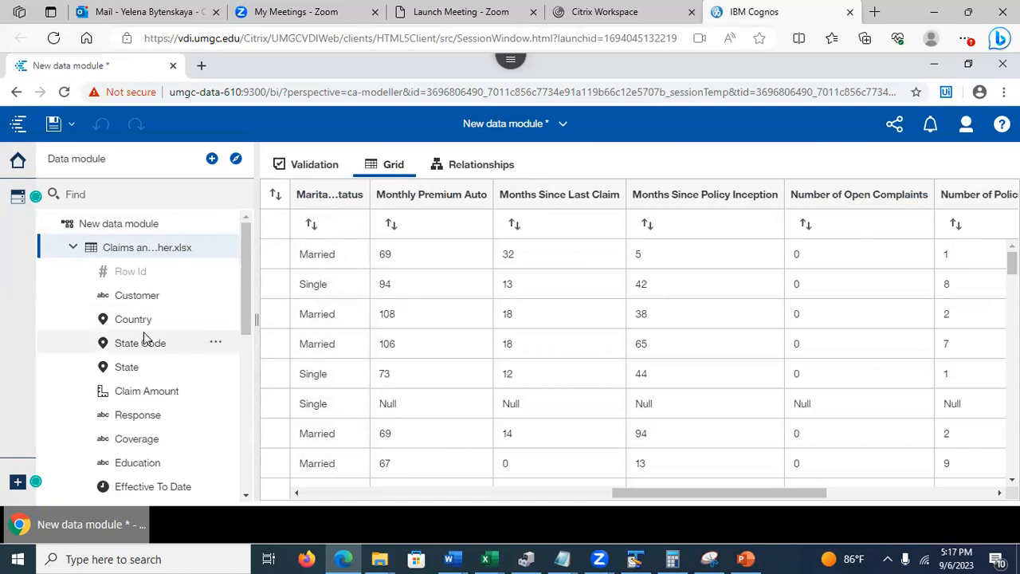
left_click(318, 204)
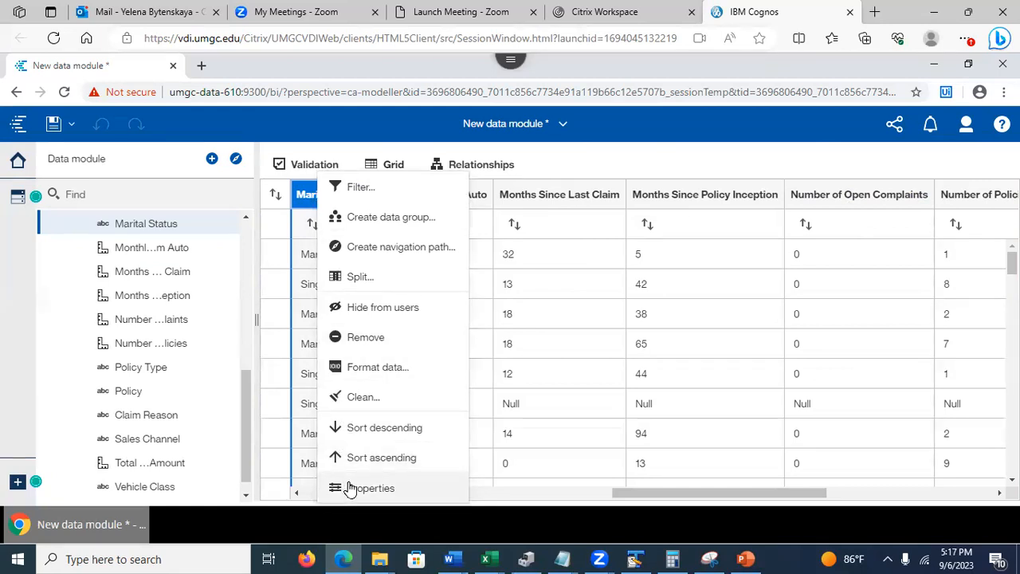
left_click(299, 132)
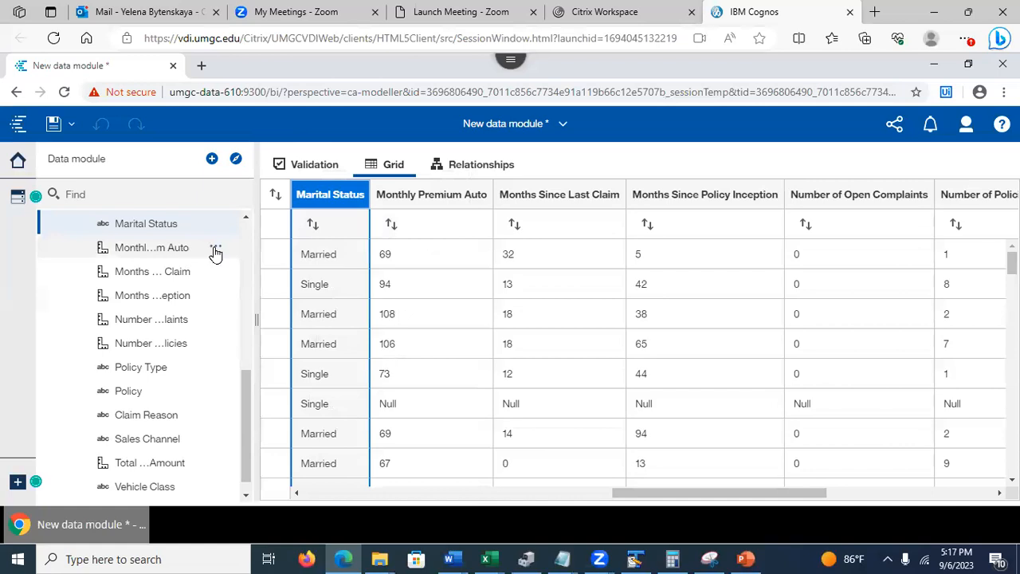
- Open the properties of the Monthly Premium Auto column and view its calculation expression without changing it
left_click(216, 250)
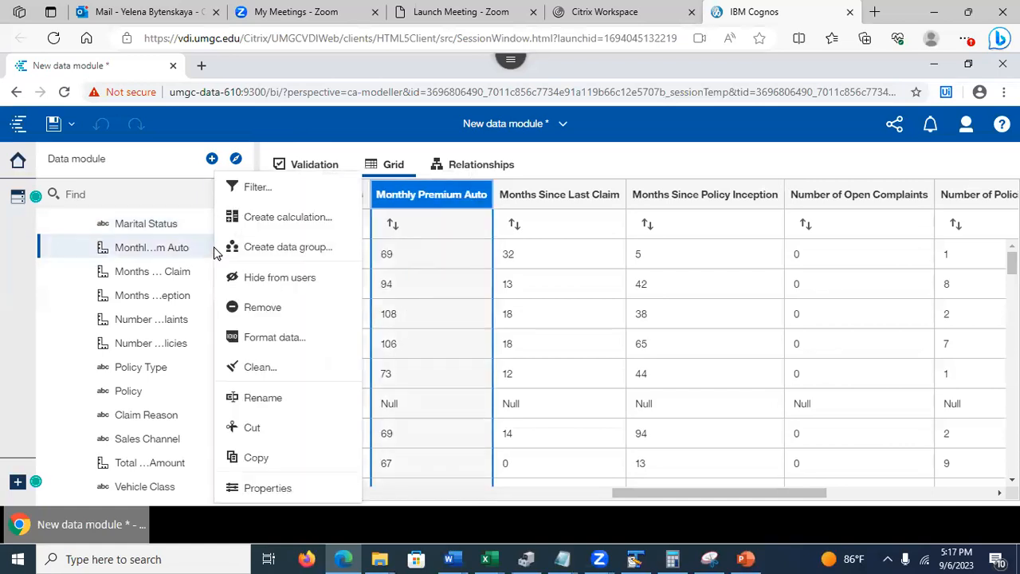
left_click(252, 489)
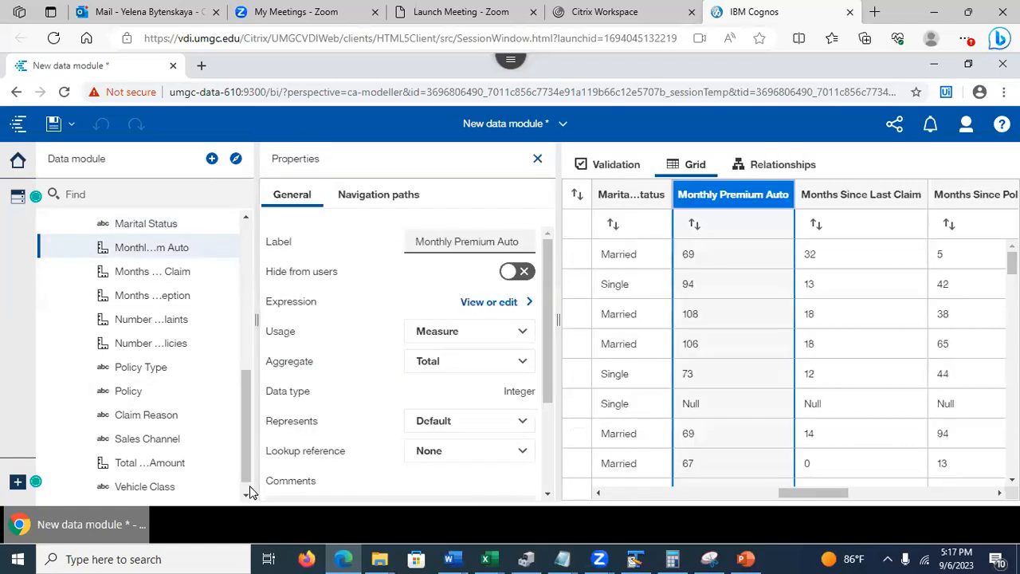
left_click(415, 244)
left_click(488, 309)
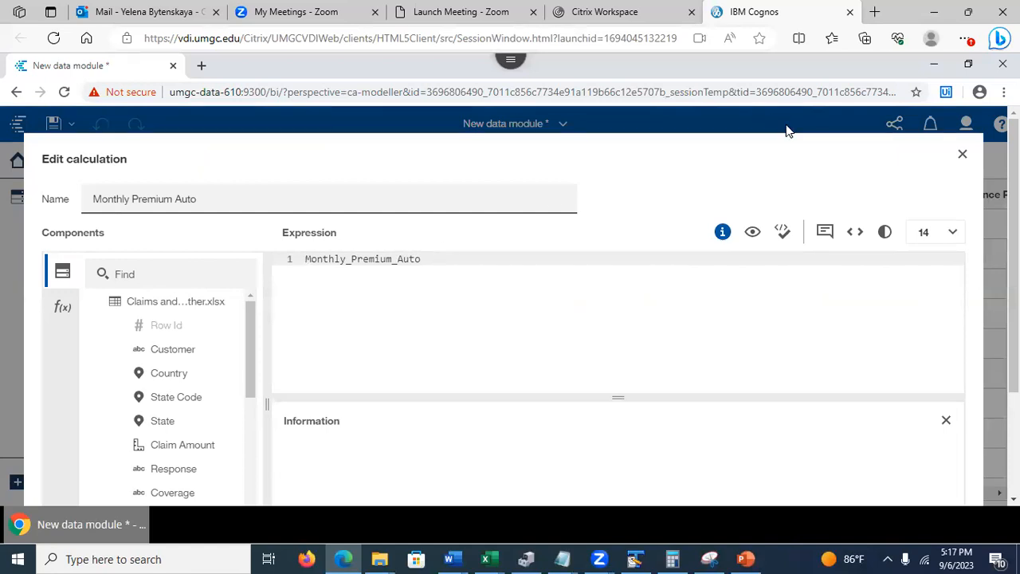
left_click(962, 153)
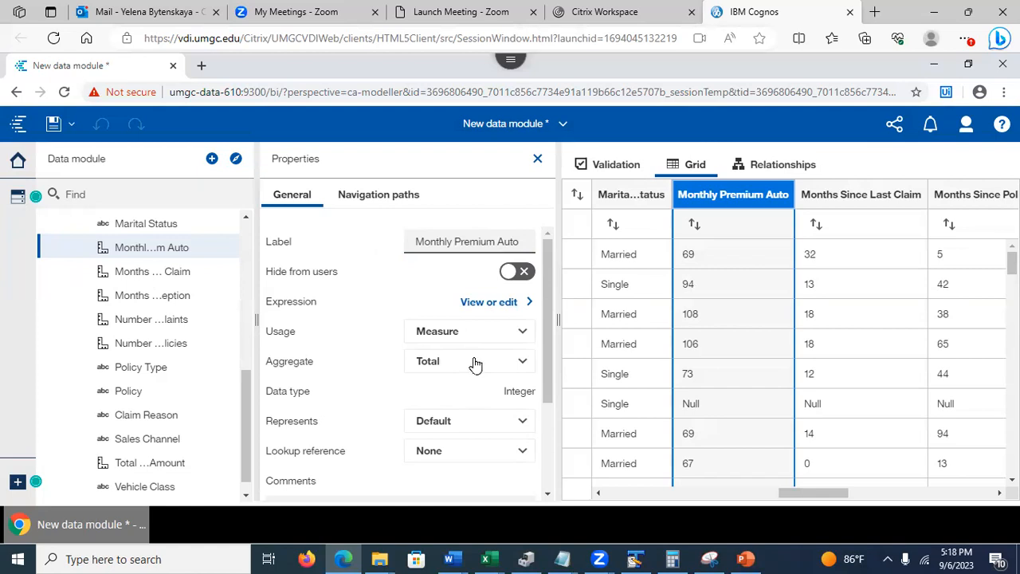
- Set the aggregate of the Monthly Premium Auto column to Average
left_click(522, 363)
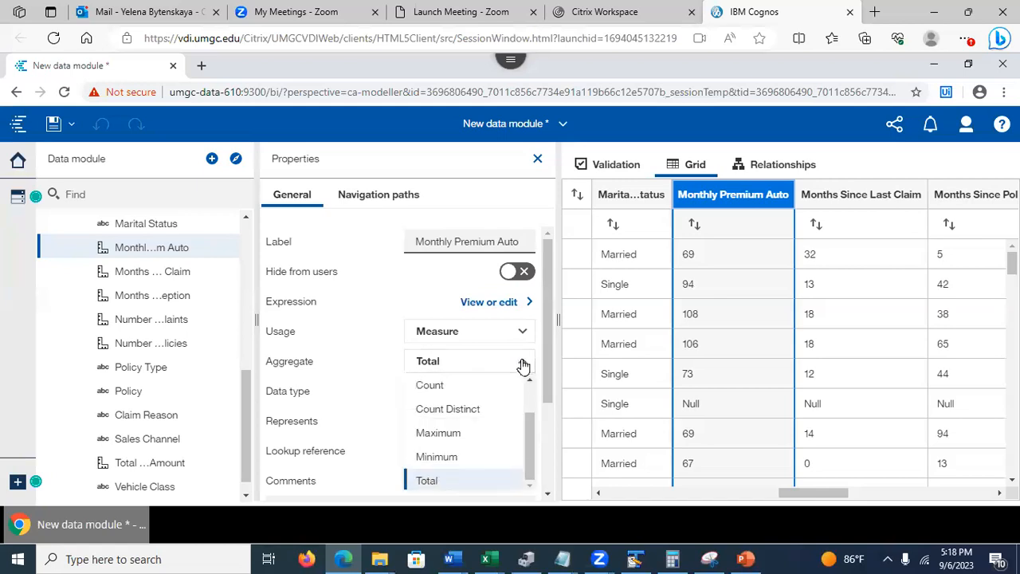
left_click_drag(531, 455, 524, 425)
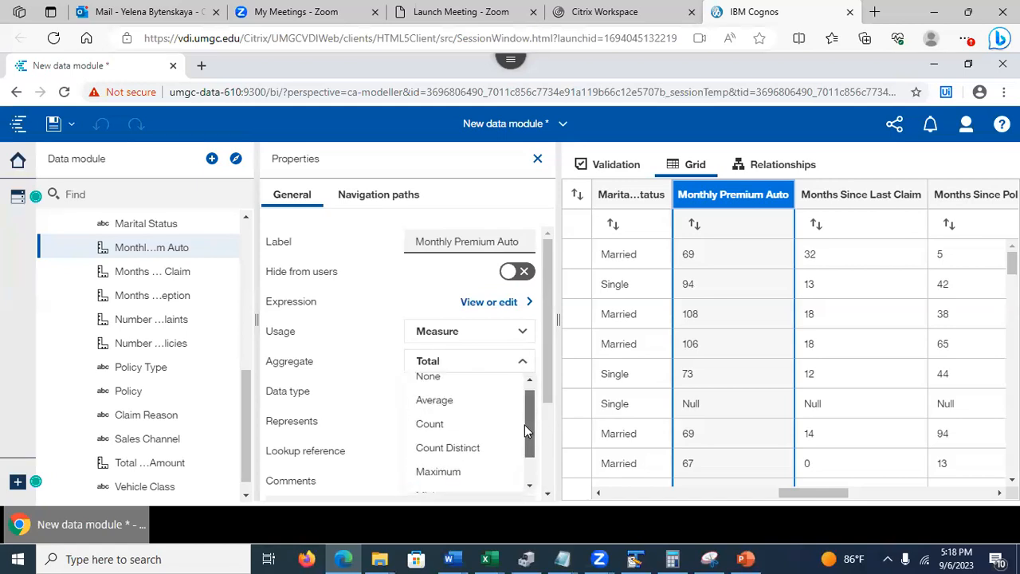
left_click(454, 408)
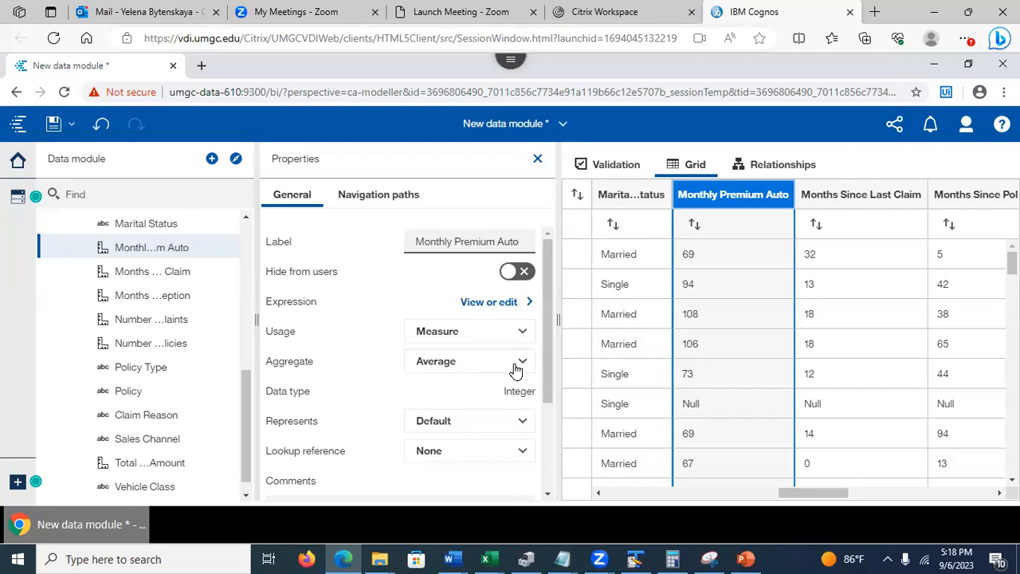
- Review the remaining general and advanced properties of Monthly Premium Auto, including its NULL support, and close the properties
left_click_drag(546, 359, 556, 414)
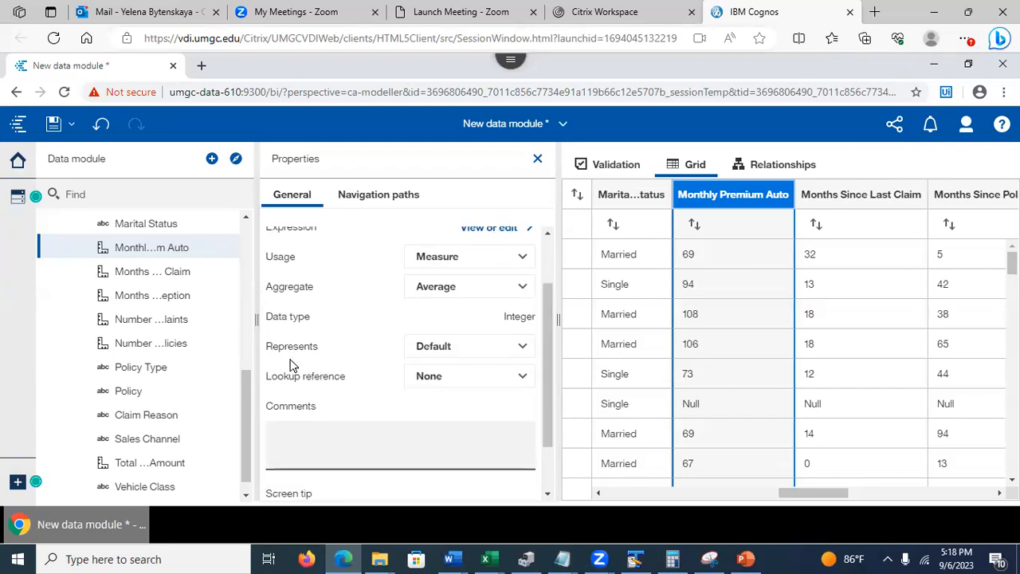
left_click_drag(546, 380, 556, 473)
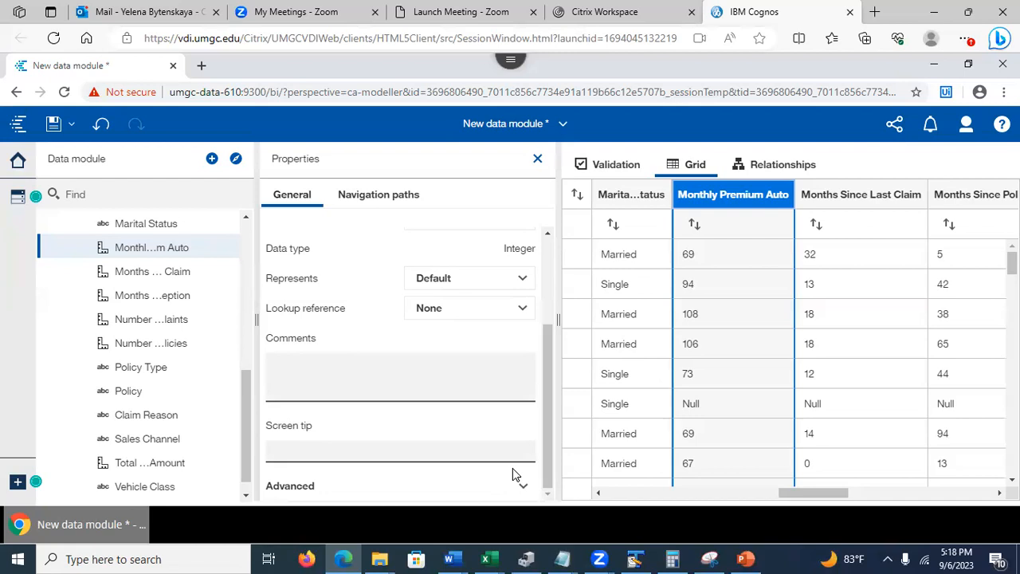
left_click(522, 485)
left_click_drag(548, 425, 558, 483)
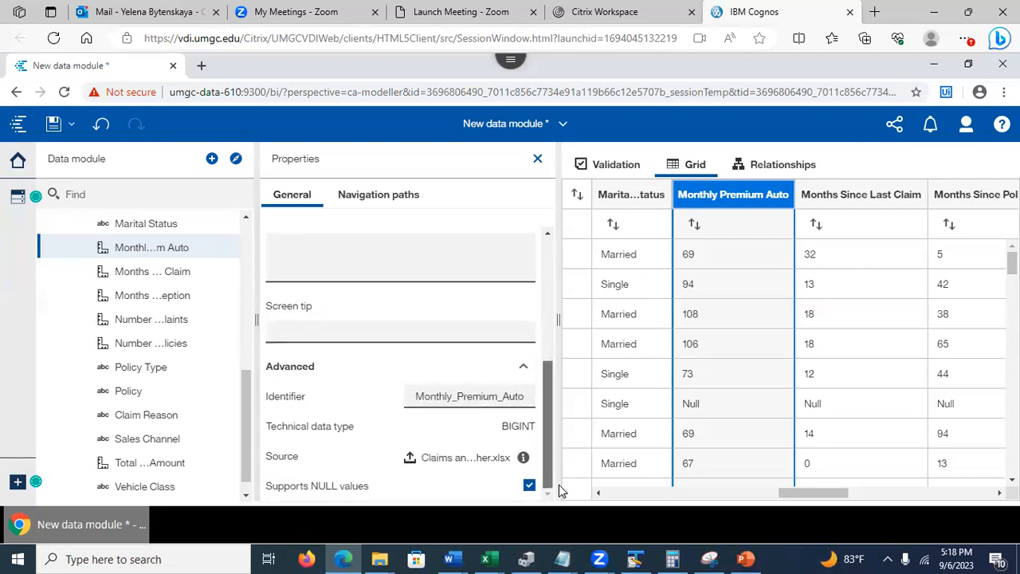
mouse_move(560, 485)
left_mouse_down()
mouse_move(553, 318)
mouse_move(563, 484)
left_mouse_up()
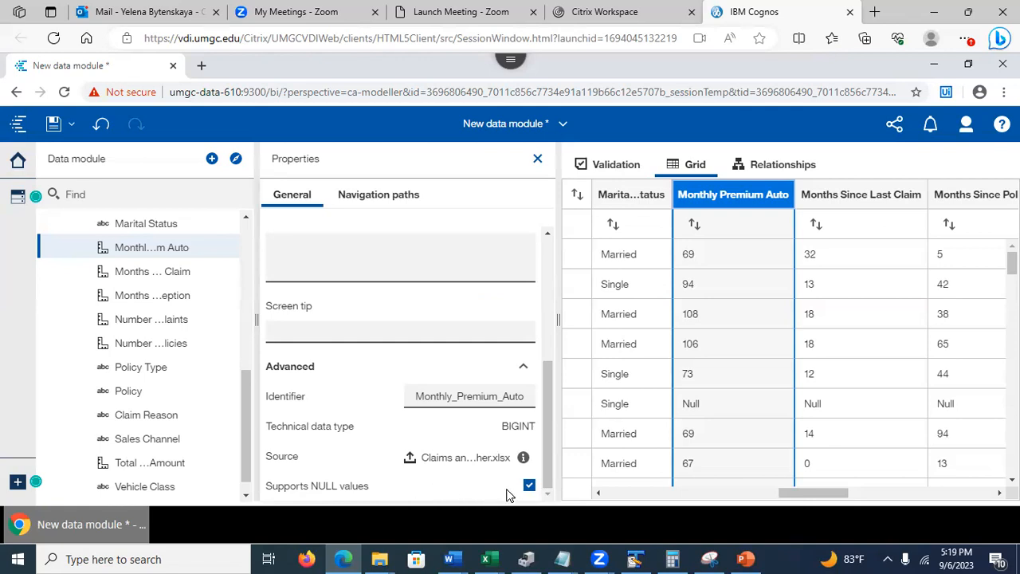
left_click_drag(546, 420, 558, 214)
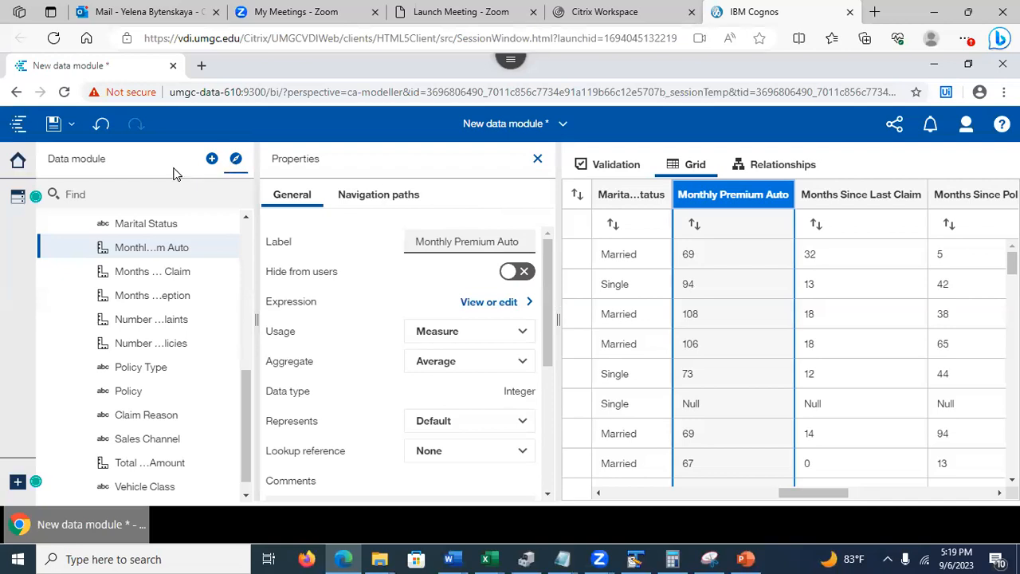
left_click(538, 153)
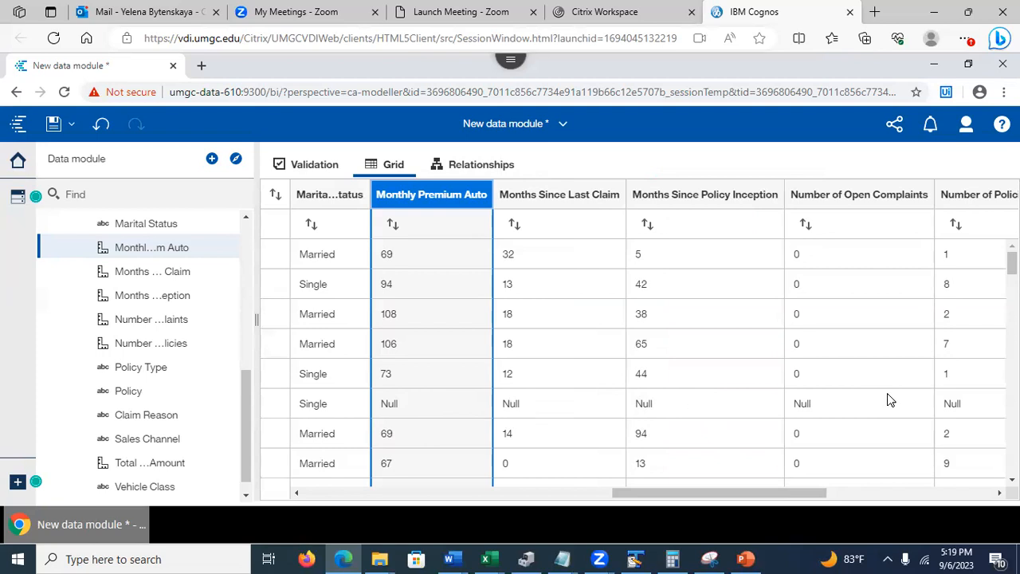
- Show the Row Id column of the Claims and Weather.xlsx table to users and hide it from users again
left_click_drag(615, 491, 371, 498)
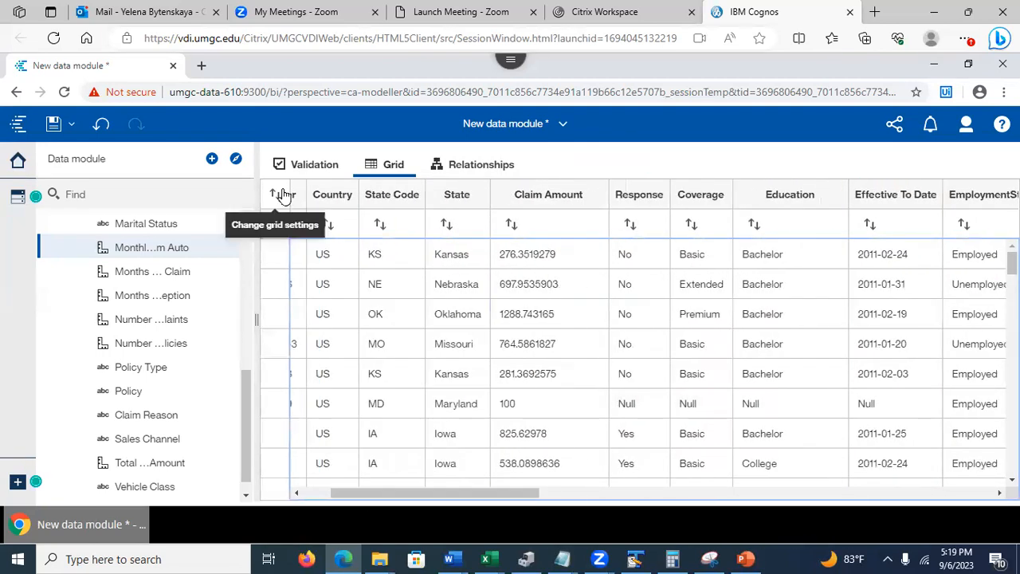
left_click_drag(244, 375, 229, 182)
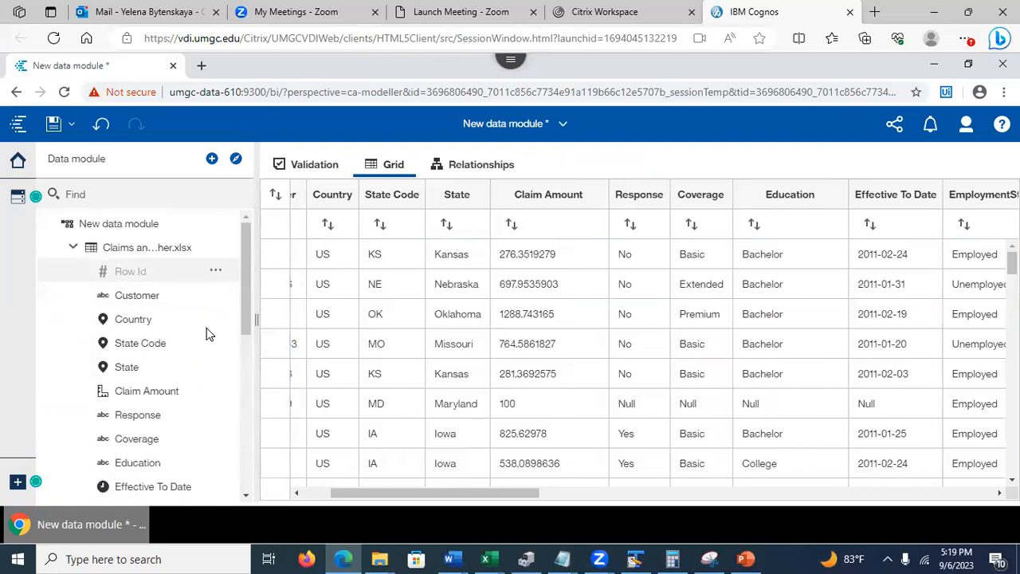
left_click_drag(364, 492, 280, 494)
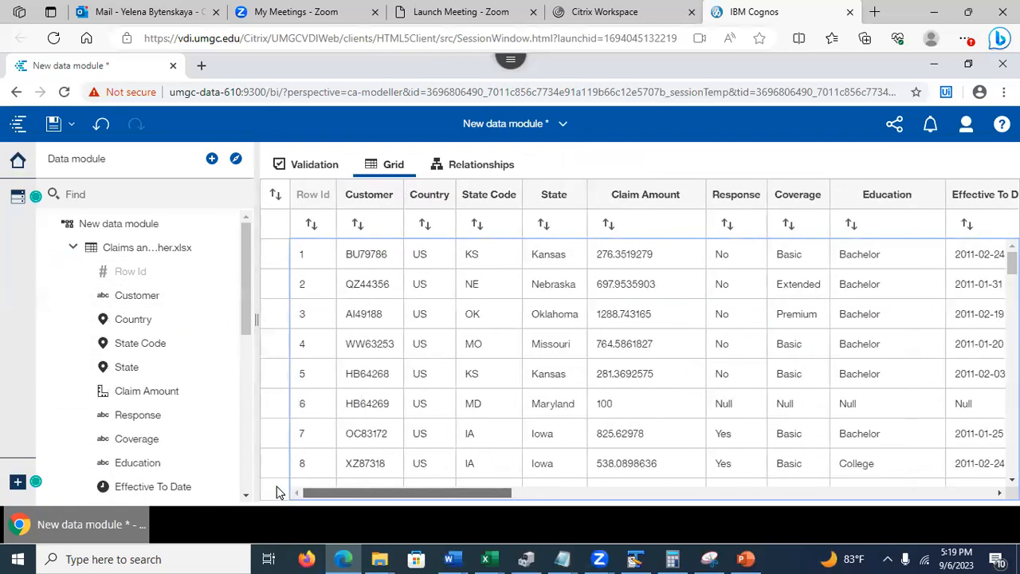
mouse_move(179, 227)
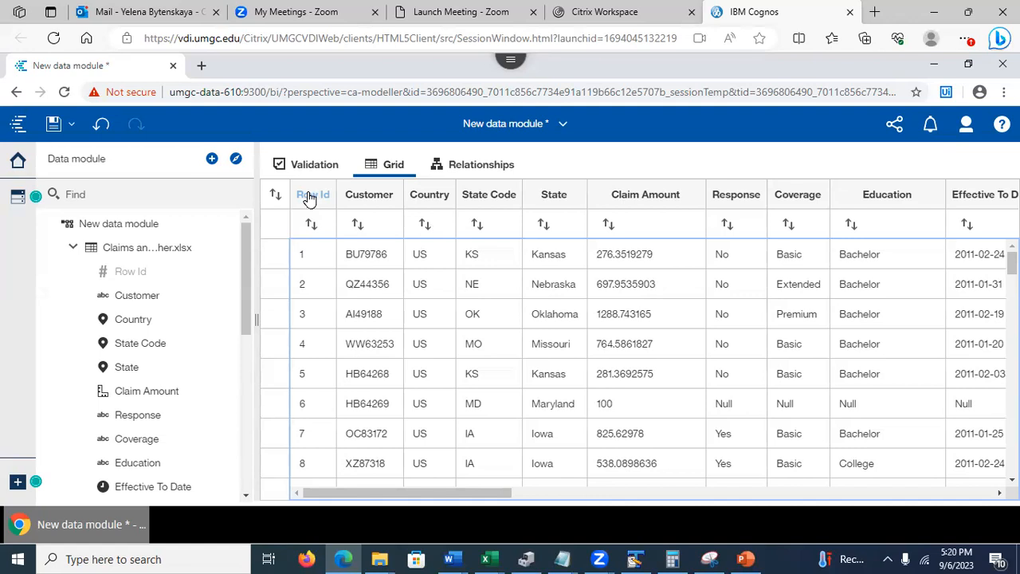
left_click(310, 199)
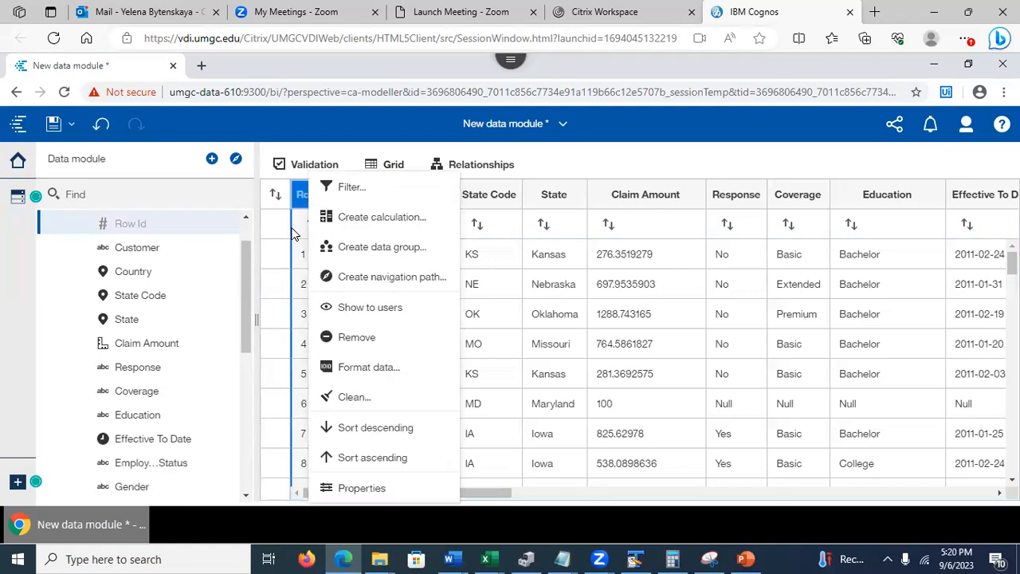
left_click(363, 309)
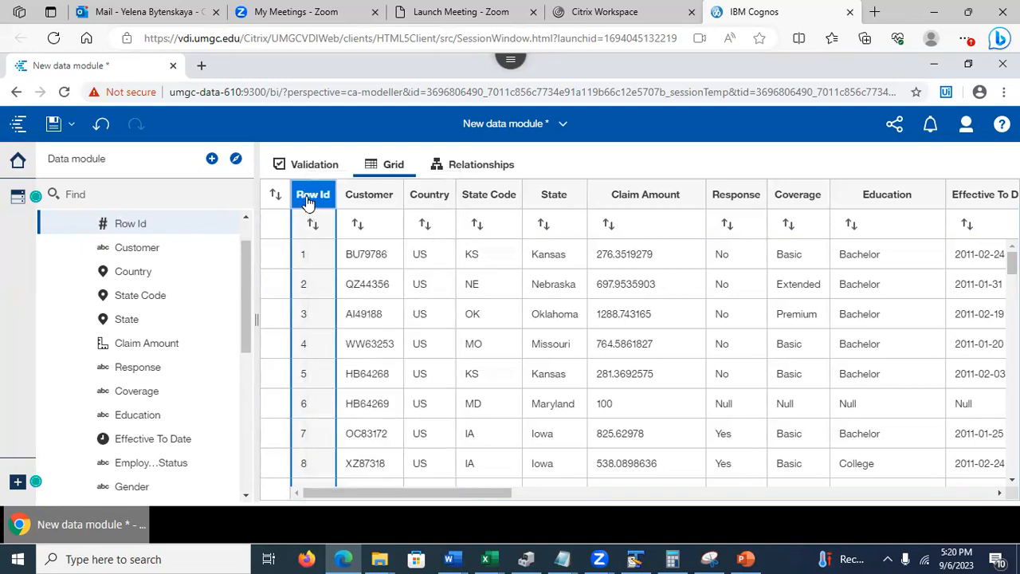
left_click(309, 199)
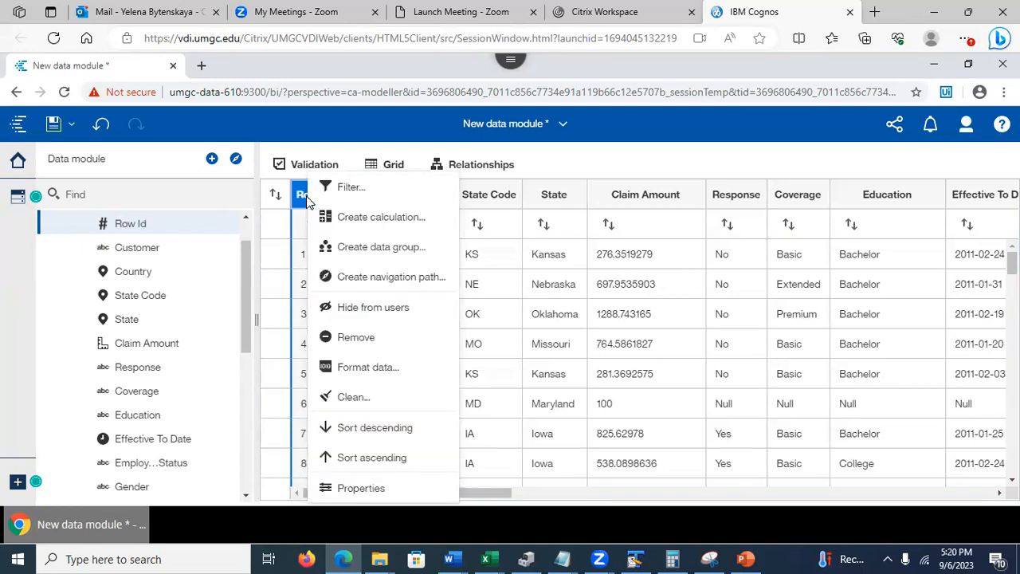
left_click(350, 308)
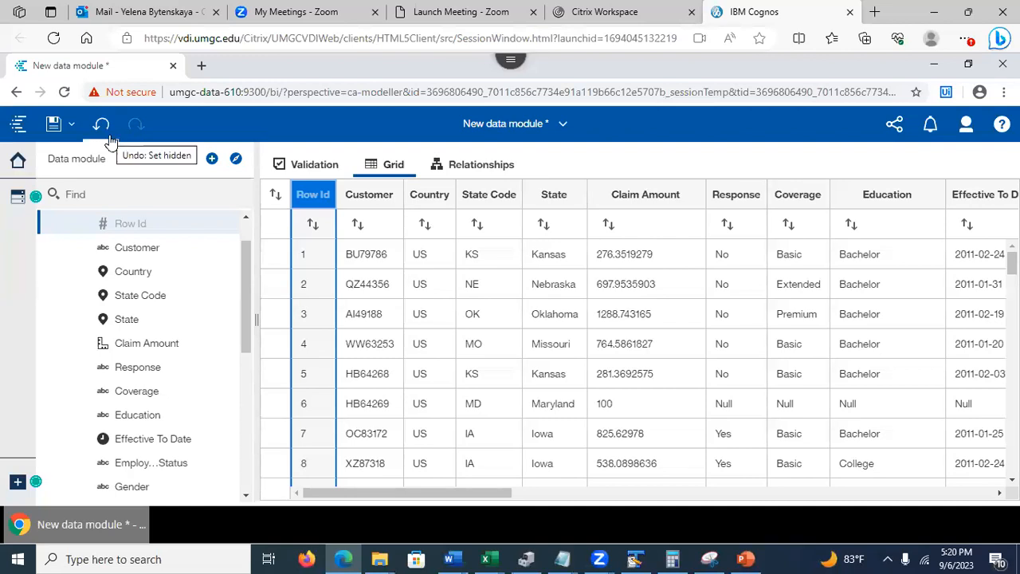
- Save the data module to My content under the name Claims and weather data module
left_click(53, 131)
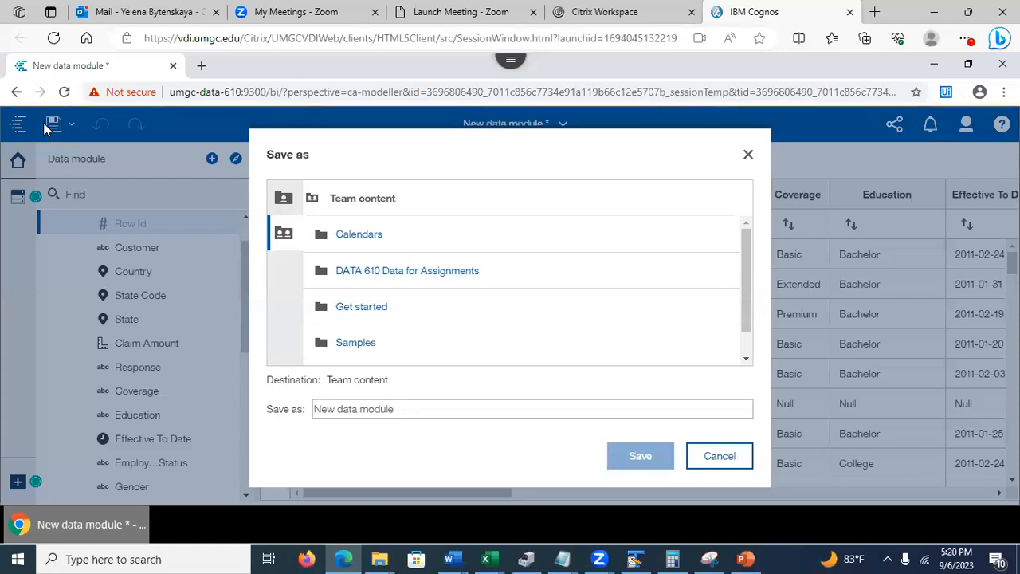
left_click(285, 203)
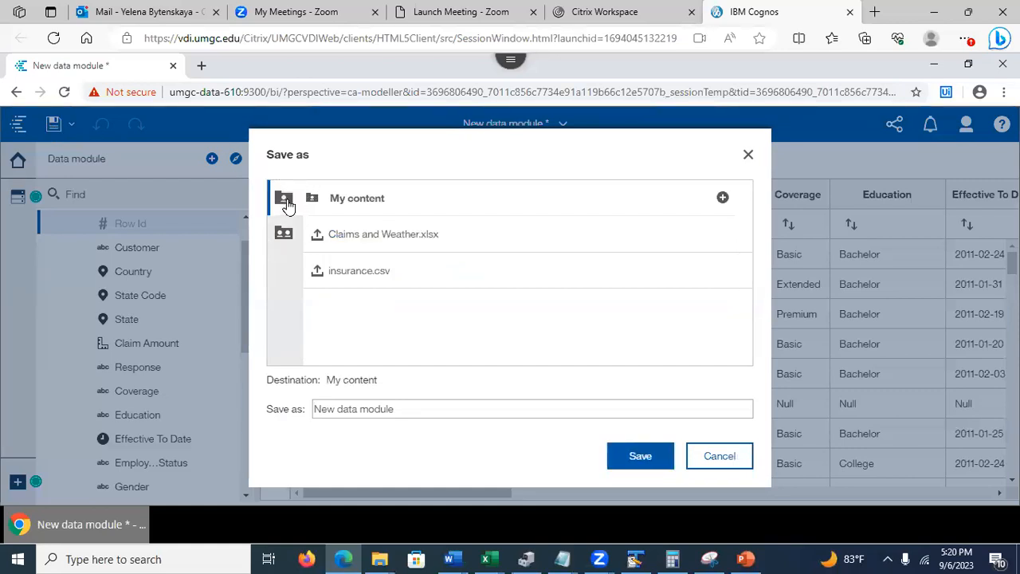
left_click_drag(405, 415, 275, 409)
type("Claim")
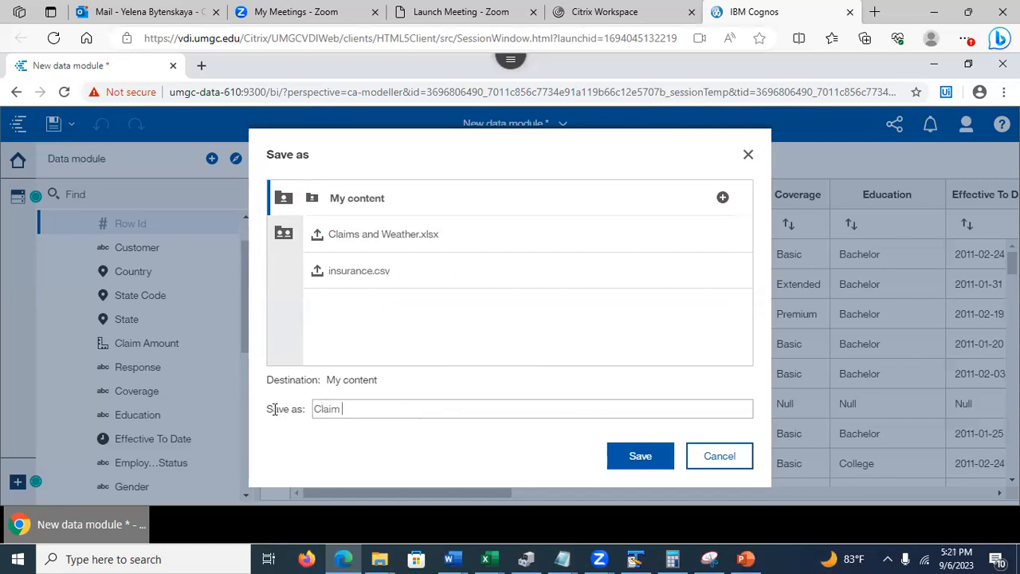
type(" s and weather data module")
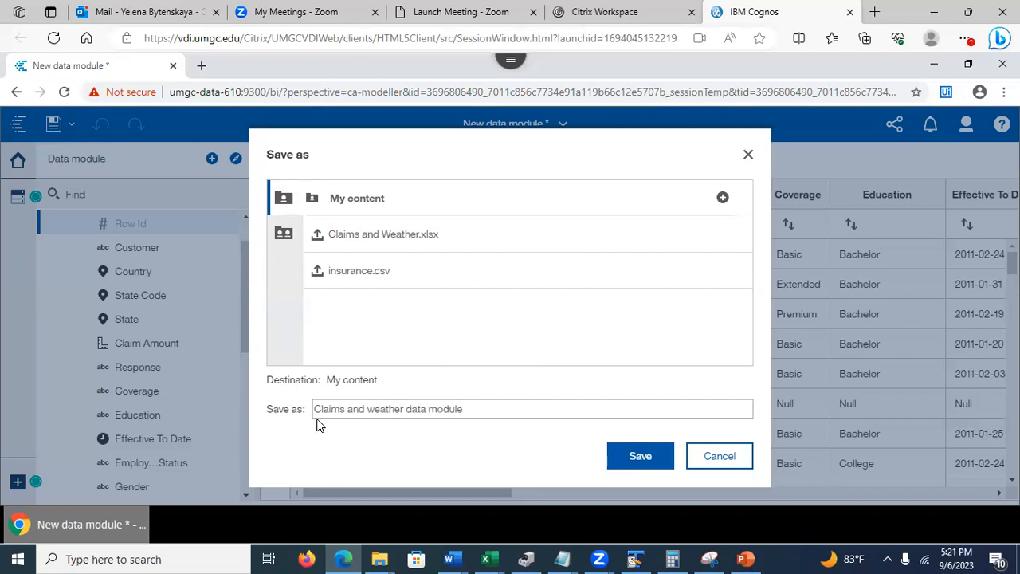
left_click(630, 455)
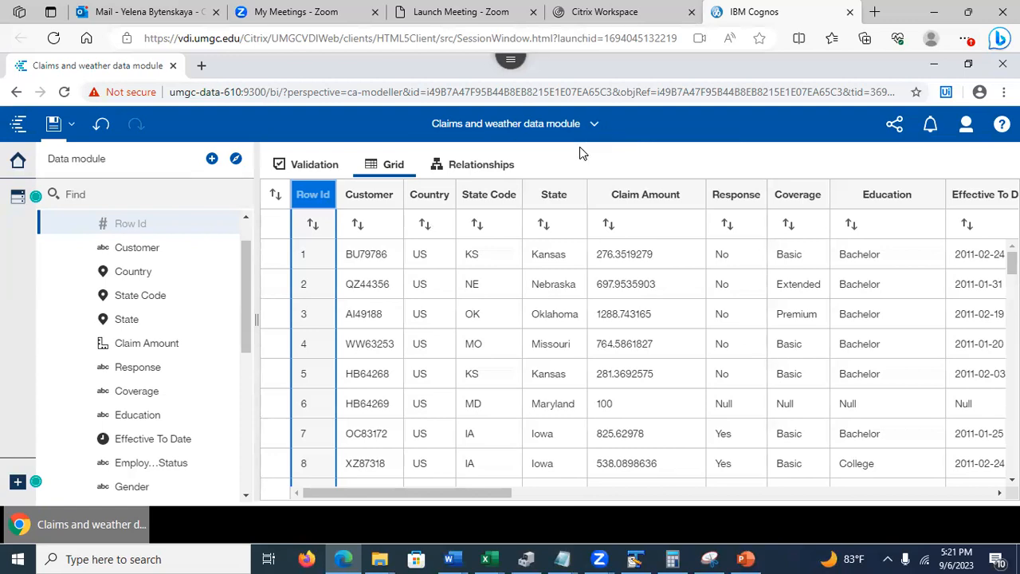
- Switch to the Intro to Cognos analytics presentation in PowerPoint and review the Data Module Interface and Column General Properties slides
left_click(745, 557)
left_click(32, 345)
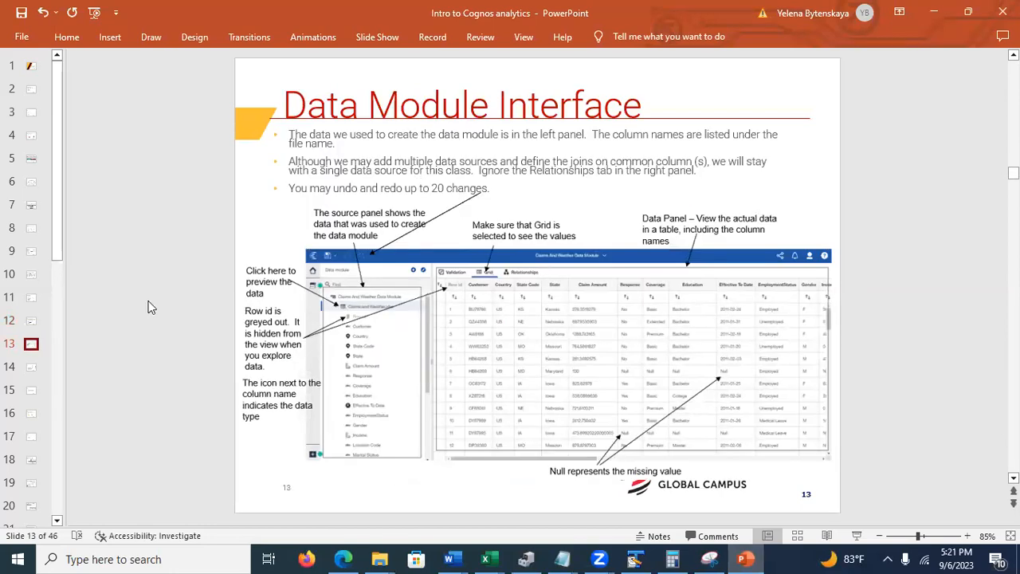
left_click(28, 370)
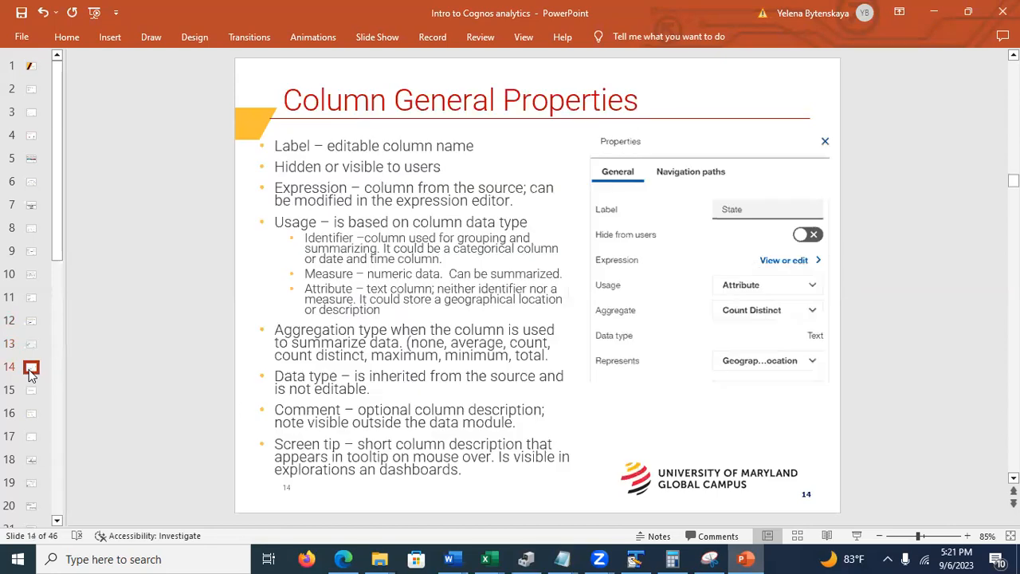
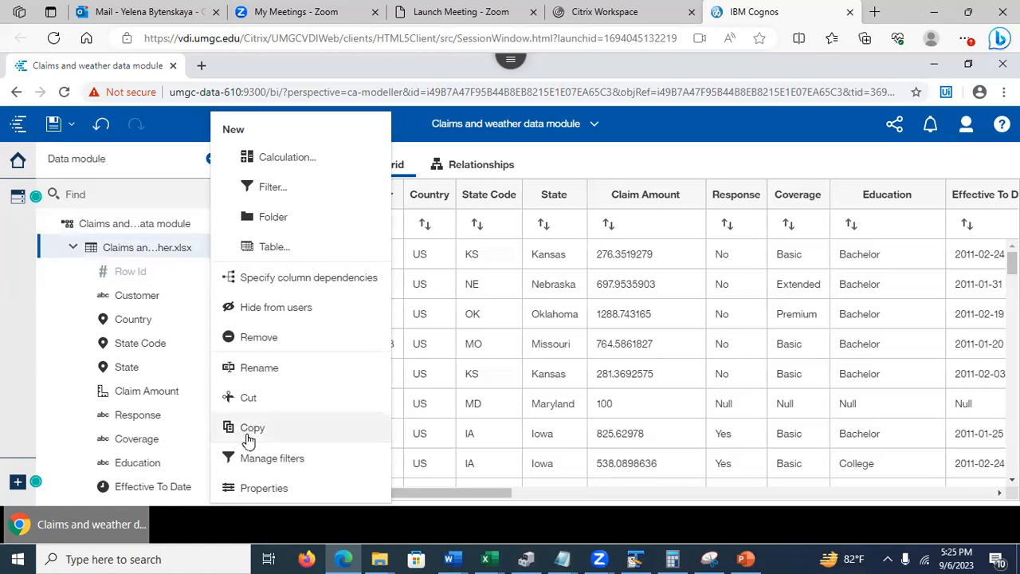
- Start a new embedded filter for the Claims and Weather.xlsx table via the expression editor
left_click(277, 462)
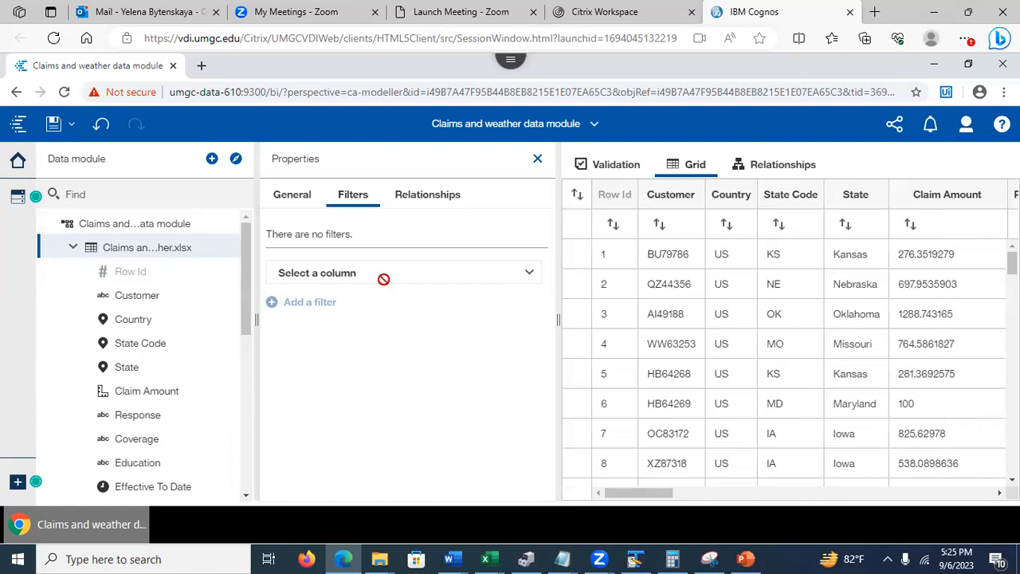
left_click(533, 275)
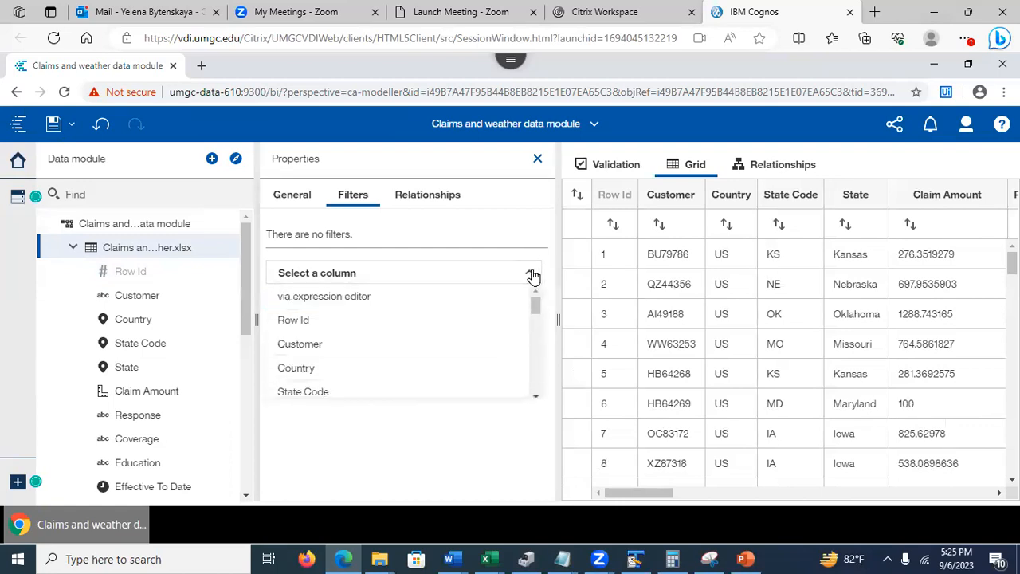
left_click(355, 296)
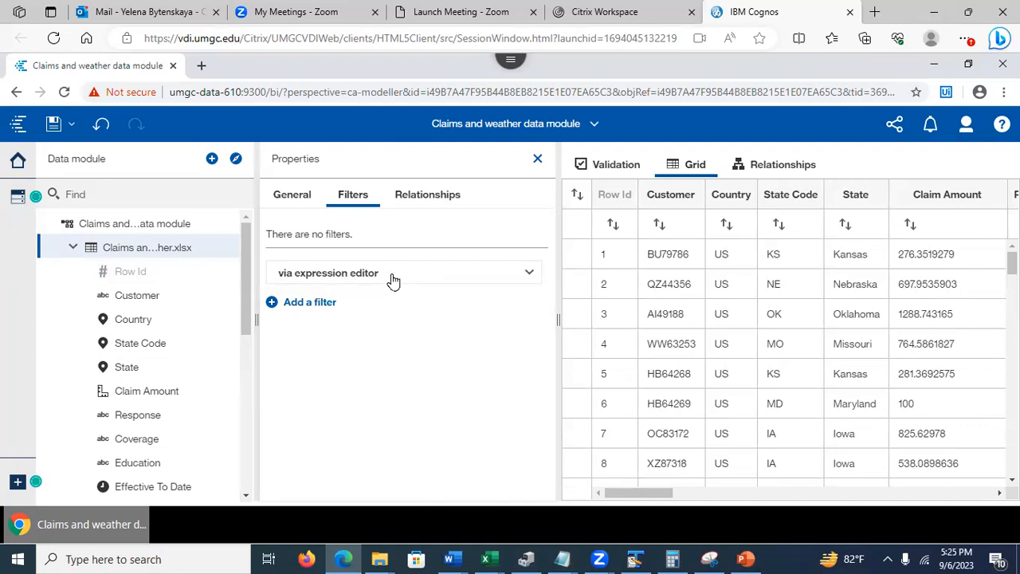
left_click(312, 302)
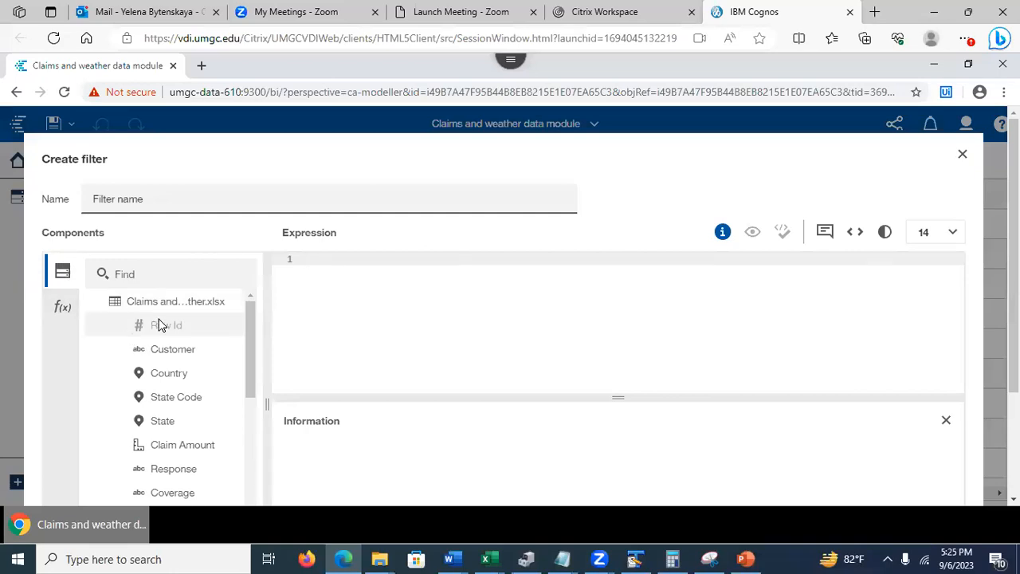
- Build the filter expression Effective_To_Date is not missing from the Effective To Date column and the is not missing operator
left_click_drag(251, 335, 255, 285)
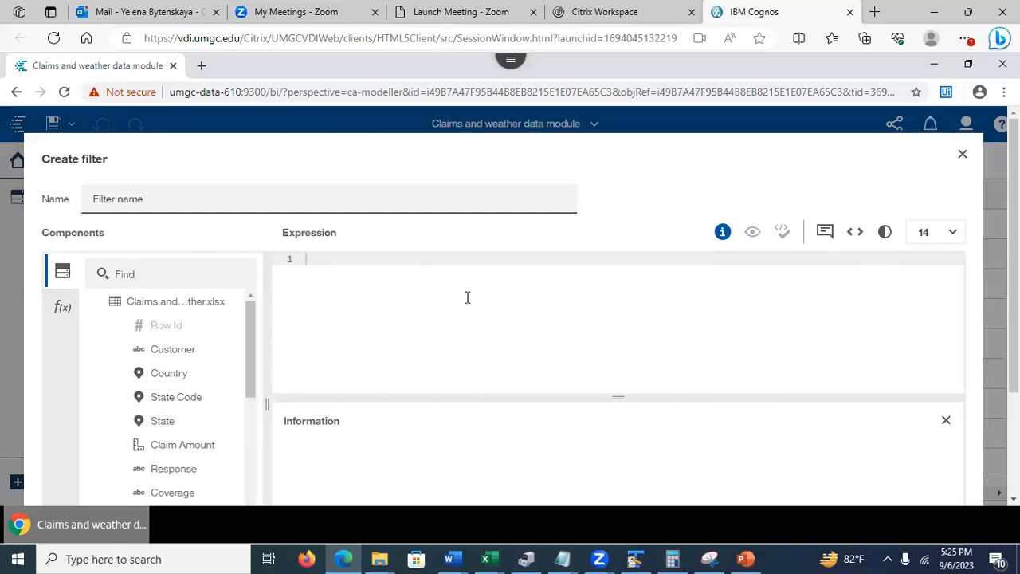
left_click(60, 313)
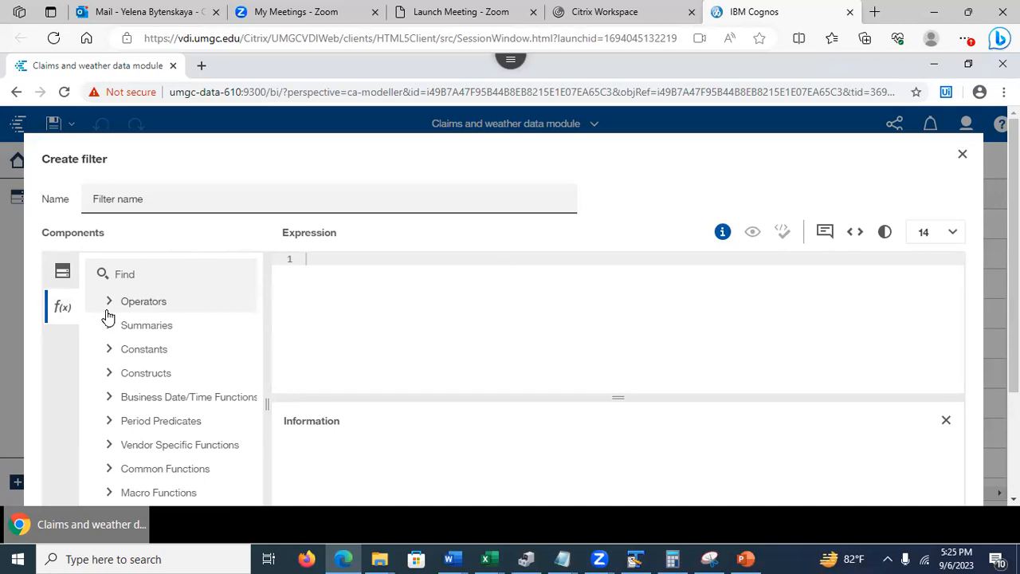
left_click(61, 272)
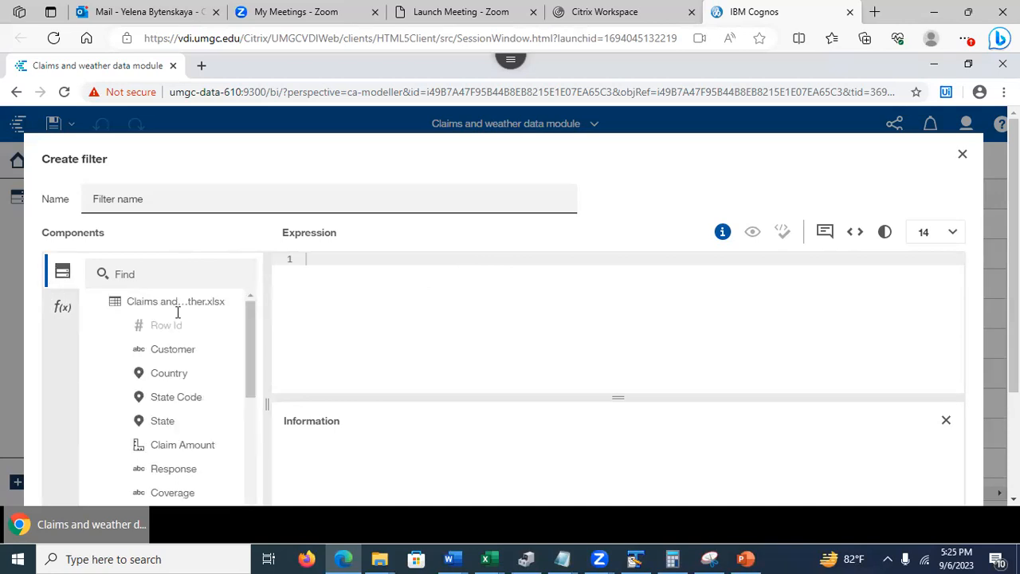
left_click_drag(250, 331, 326, 266)
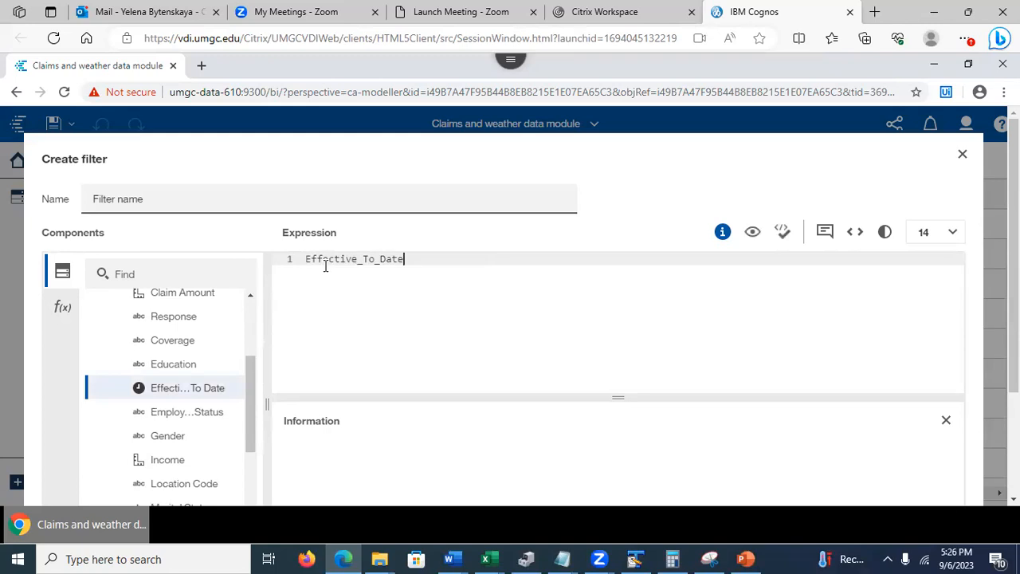
left_click(63, 314)
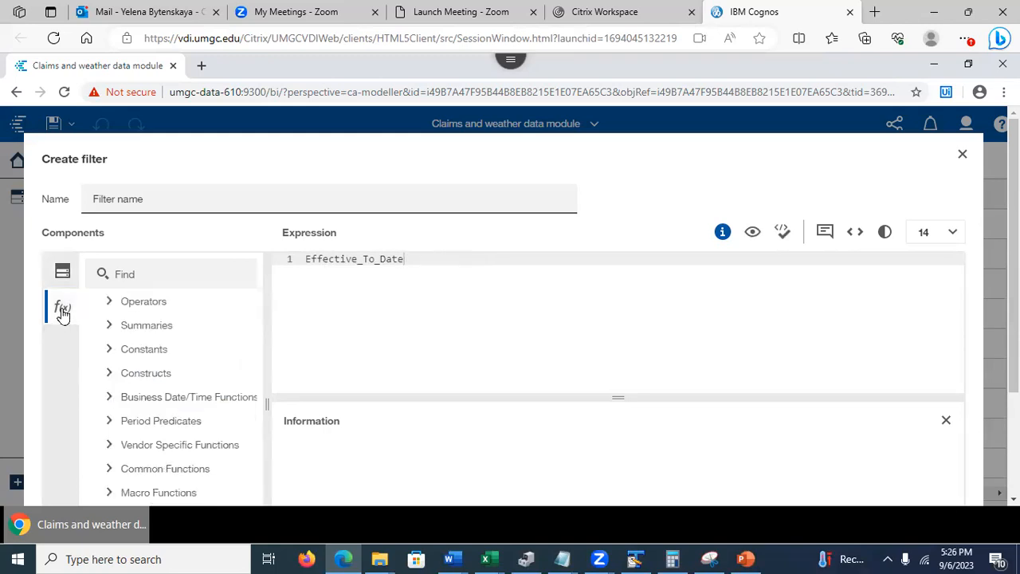
left_click(111, 303)
left_click_drag(250, 330, 251, 455)
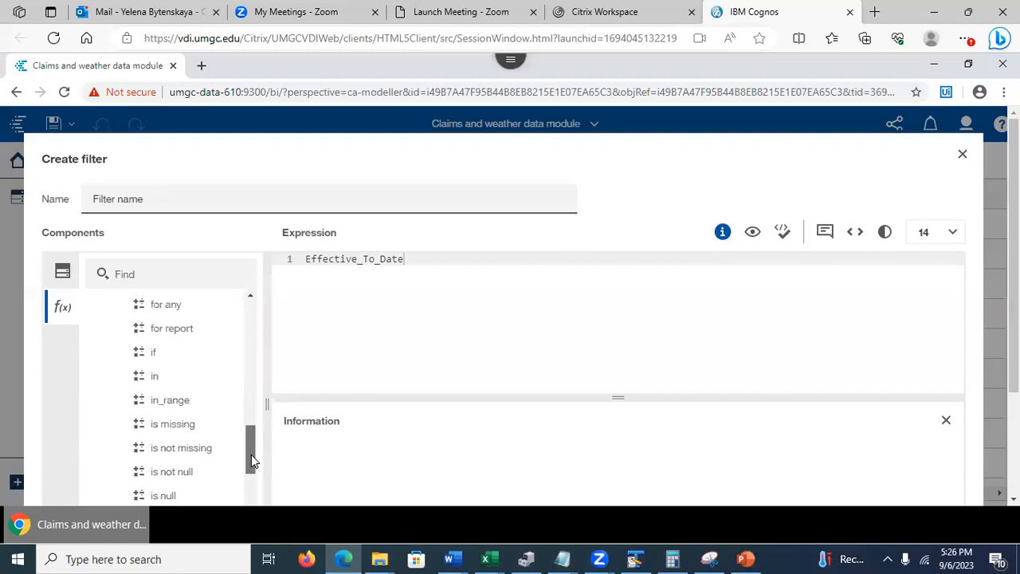
left_click_drag(177, 451, 444, 259)
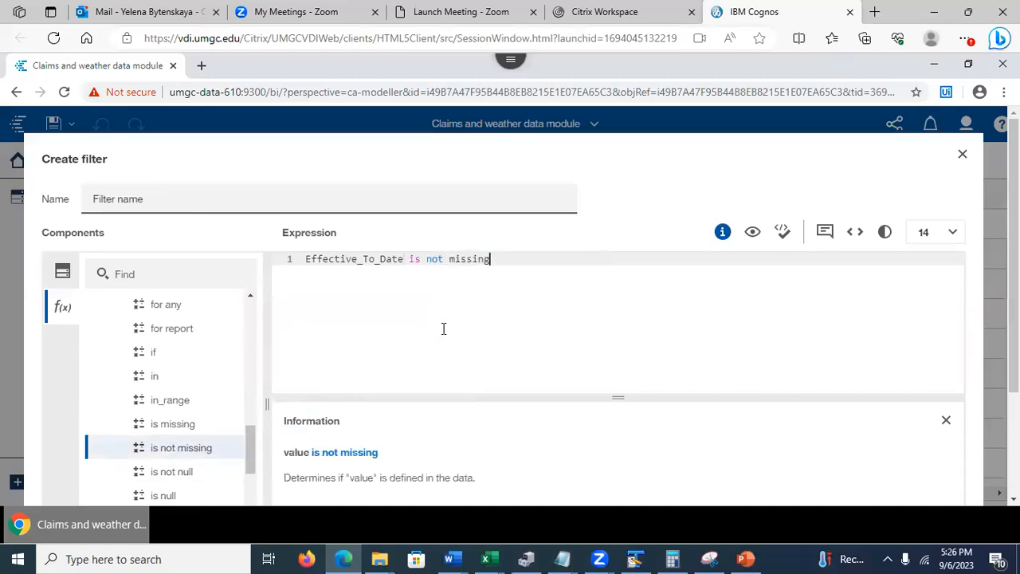
- Name the filter Has effective to date, create it and inspect the Effective To Date column in the grid
left_click_drag(145, 197, 77, 195)
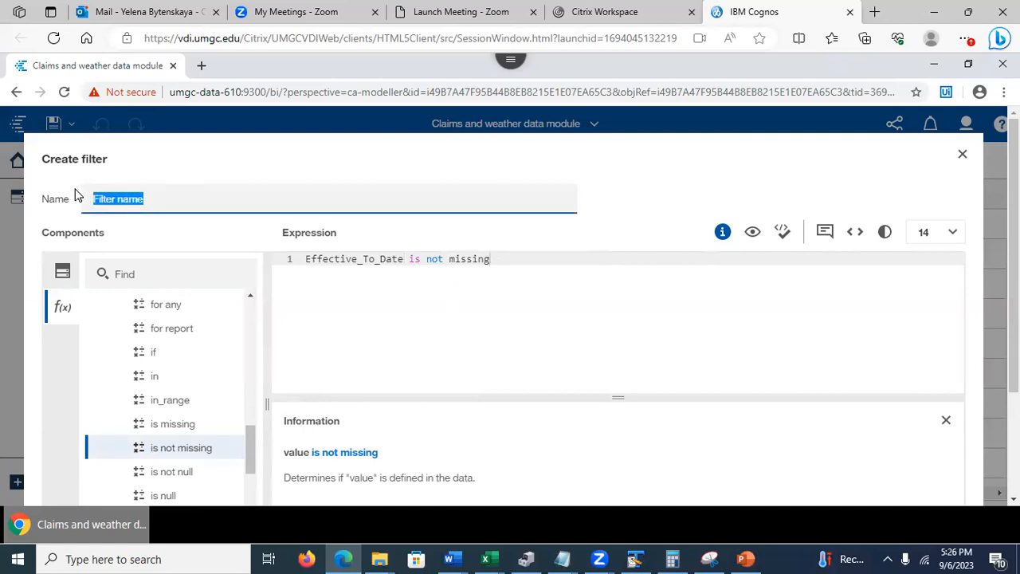
type("Effe")
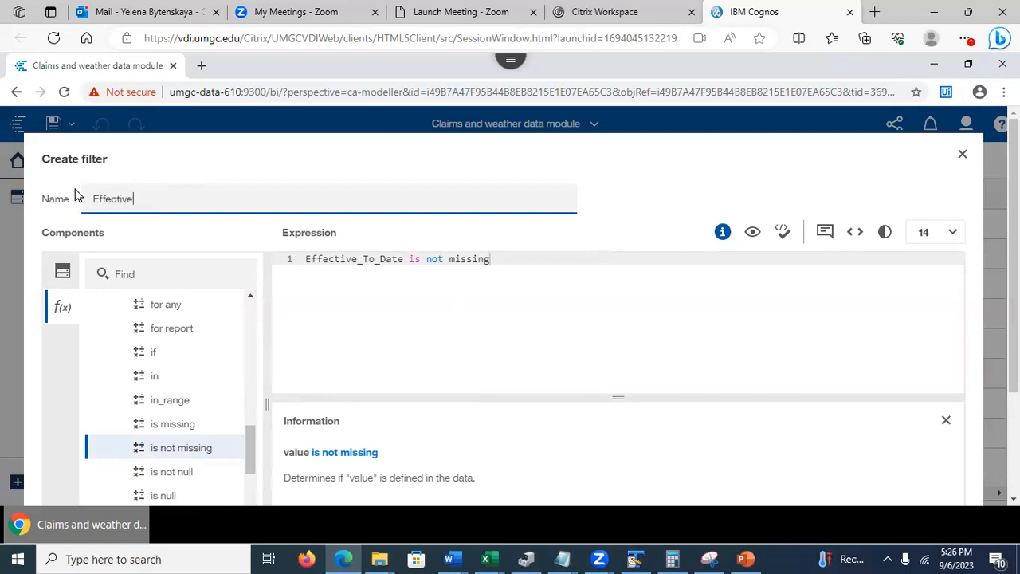
type("ctive")
key("BackSpace")
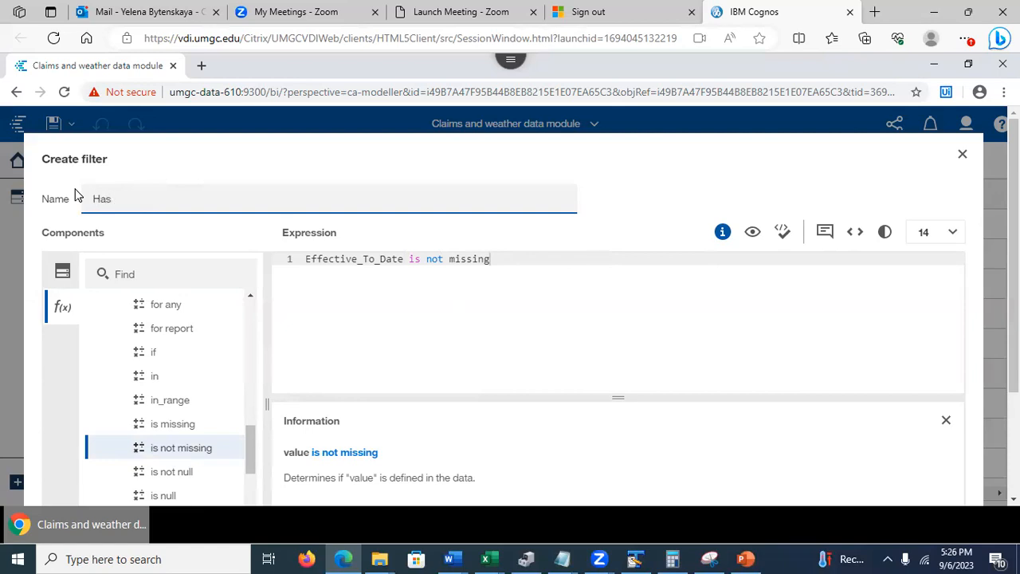
type("fective to data")
left_click_drag(1014, 318, 1013, 415)
mouse_move(1013, 283)
left_mouse_down()
mouse_move(976, 200)
mouse_move(1013, 213)
mouse_move(1014, 289)
left_mouse_up()
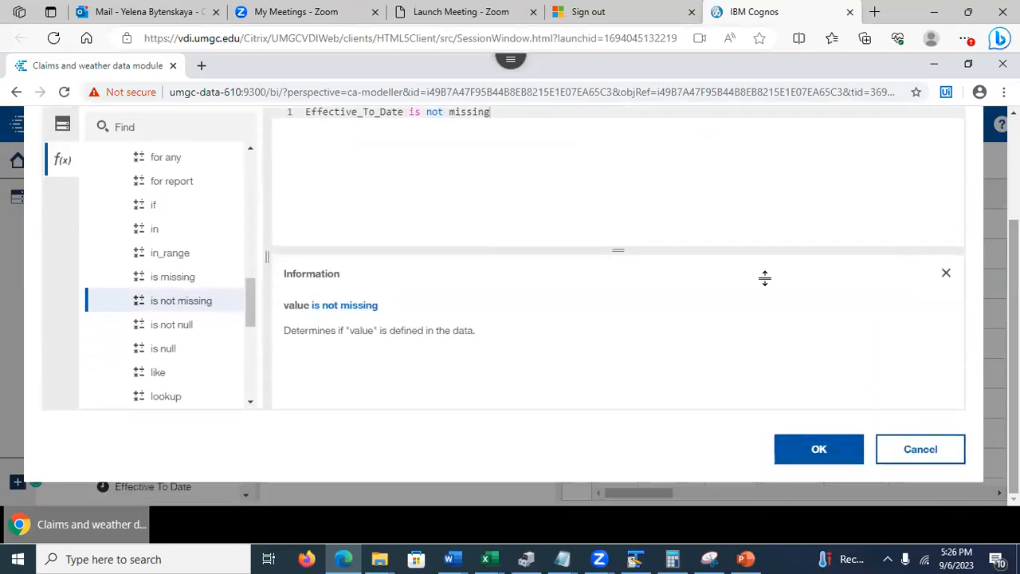
left_click(812, 451)
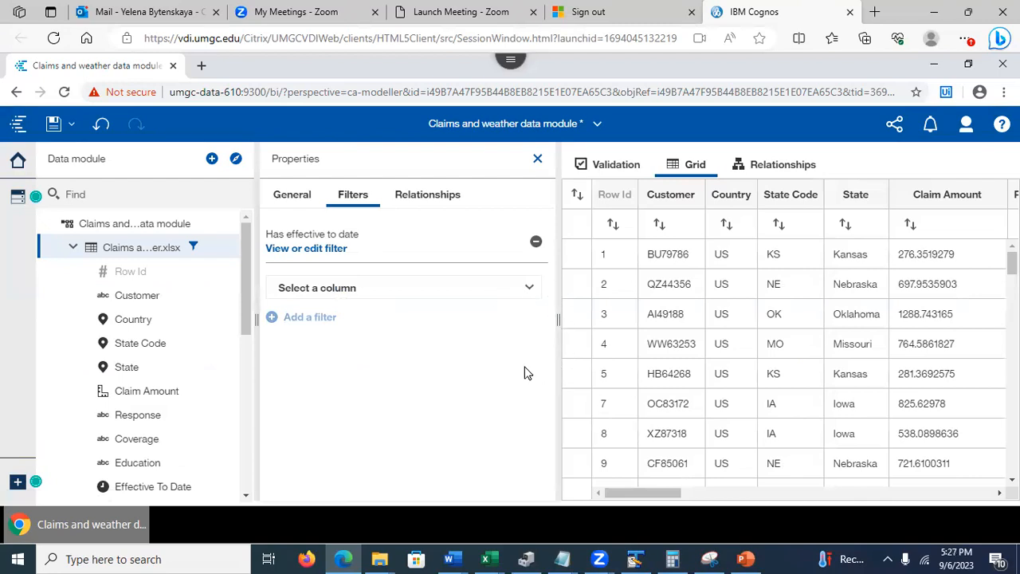
left_click_drag(652, 488, 723, 494)
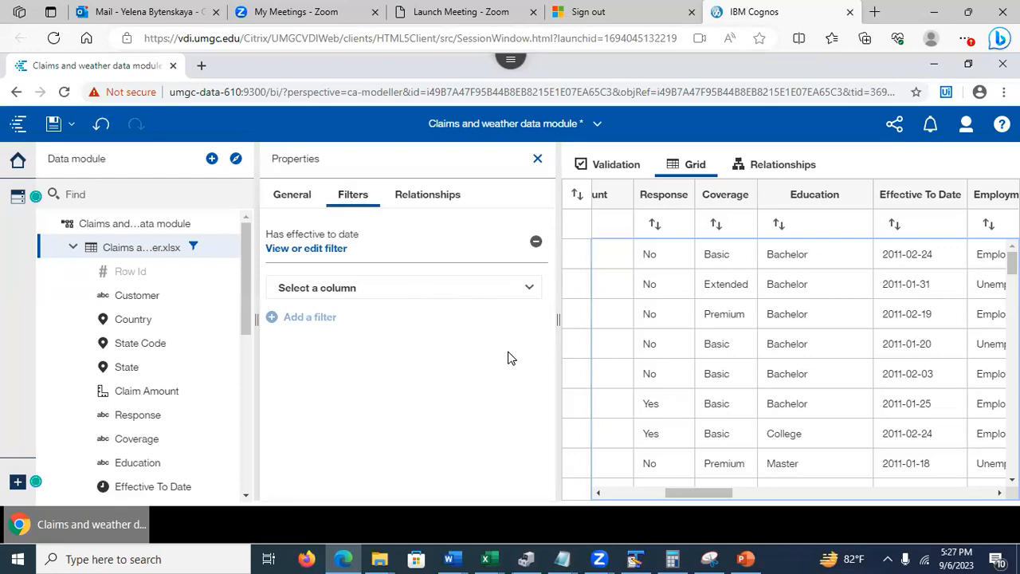
- Switch to PowerPoint and copy the expression Policy_Type contains ('Personal') and Vehicle_Size contains ('Small') from the Example – Selectable Filter slide
left_click(745, 557)
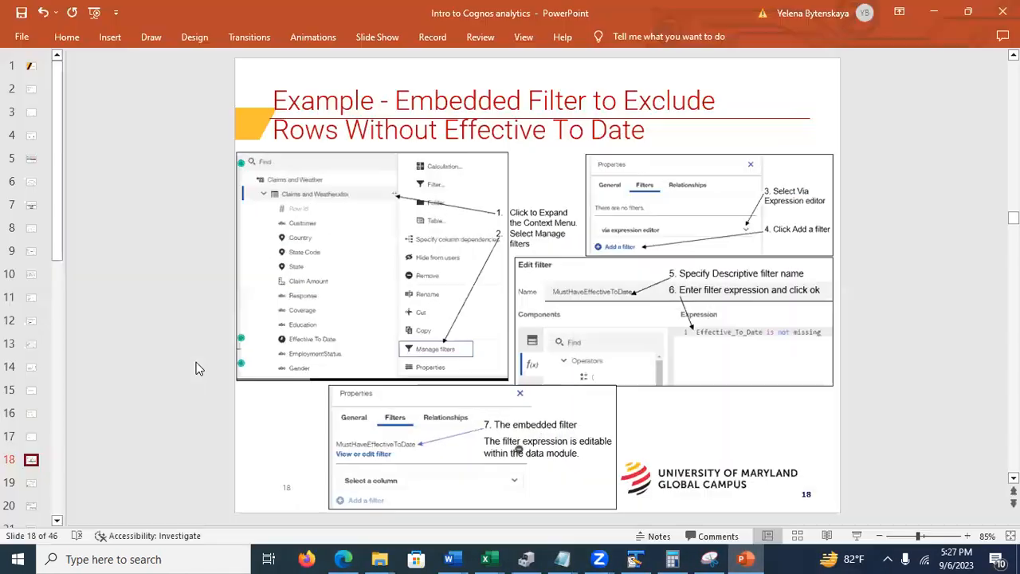
left_click(33, 488)
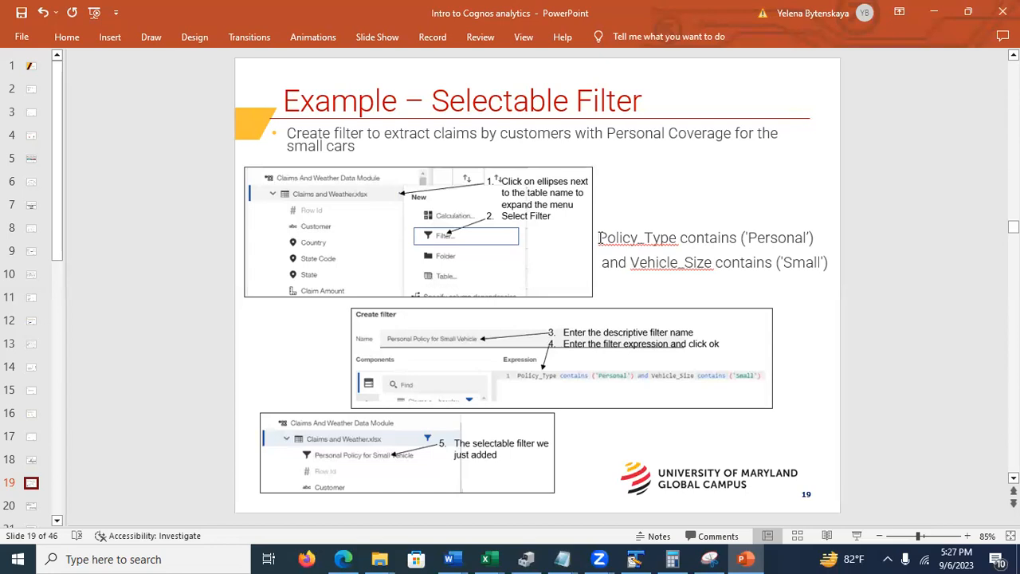
left_click_drag(599, 237, 827, 263)
key("ctrl+c")
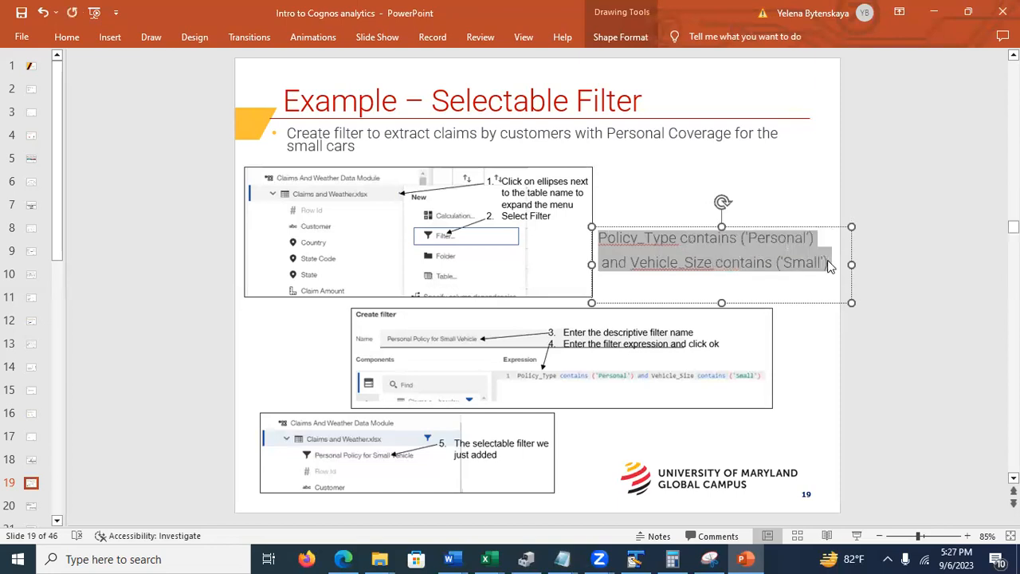
left_click(811, 340)
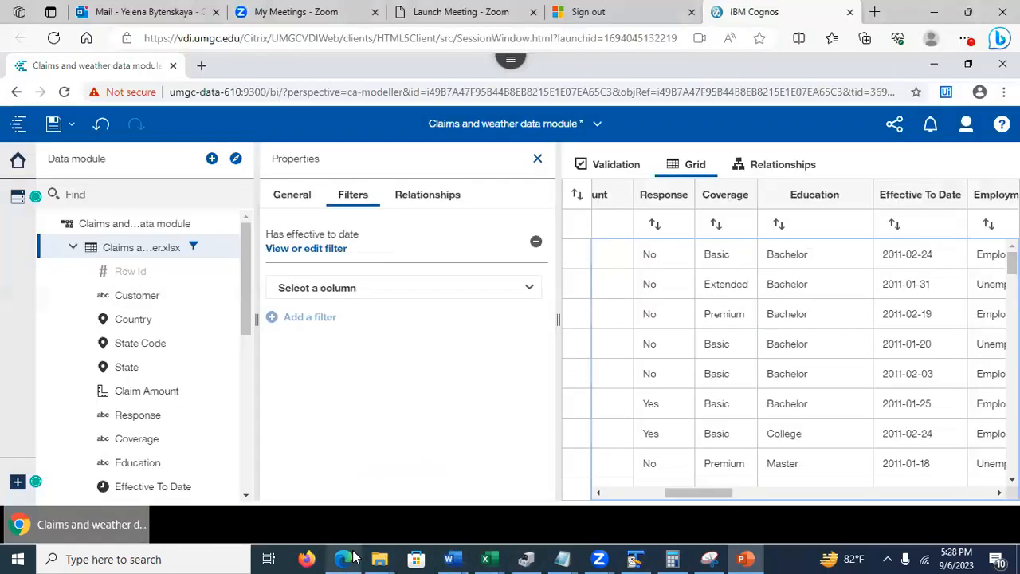
- Return to Cognos in the browser and start a new selectable filter on the Claims and Weather.xlsx table
left_click(343, 558)
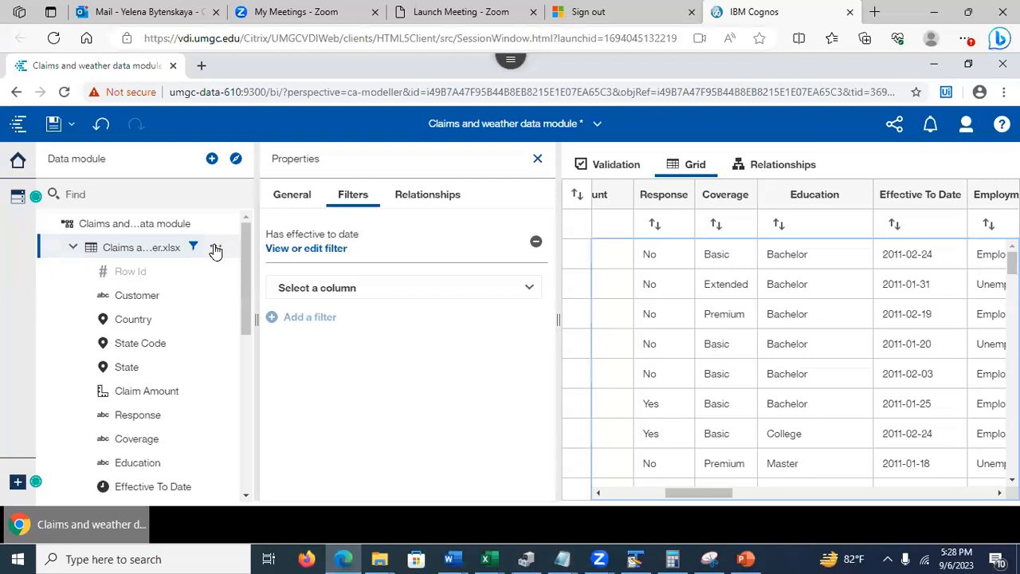
left_click(217, 250)
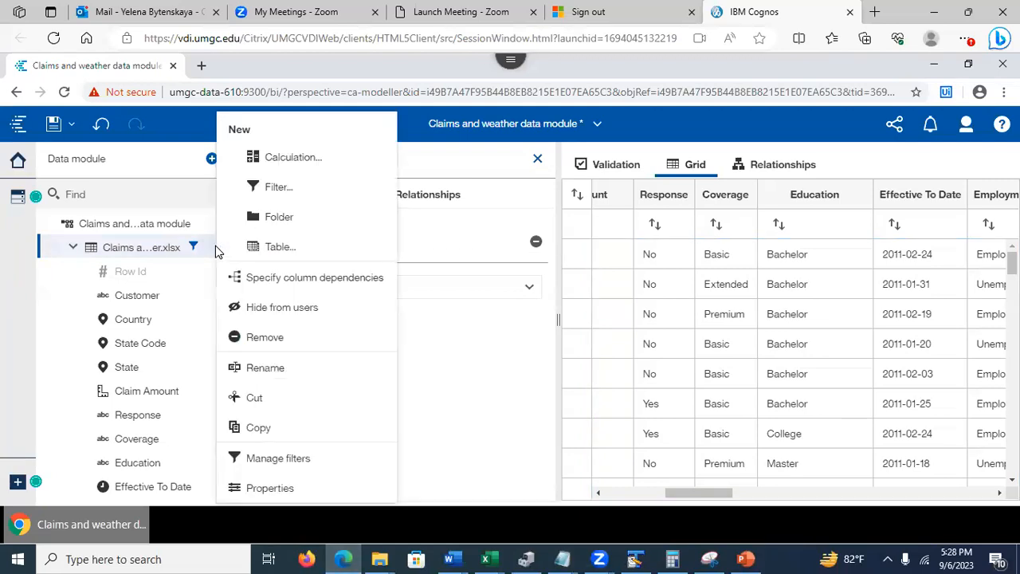
left_click(279, 188)
left_click(328, 266)
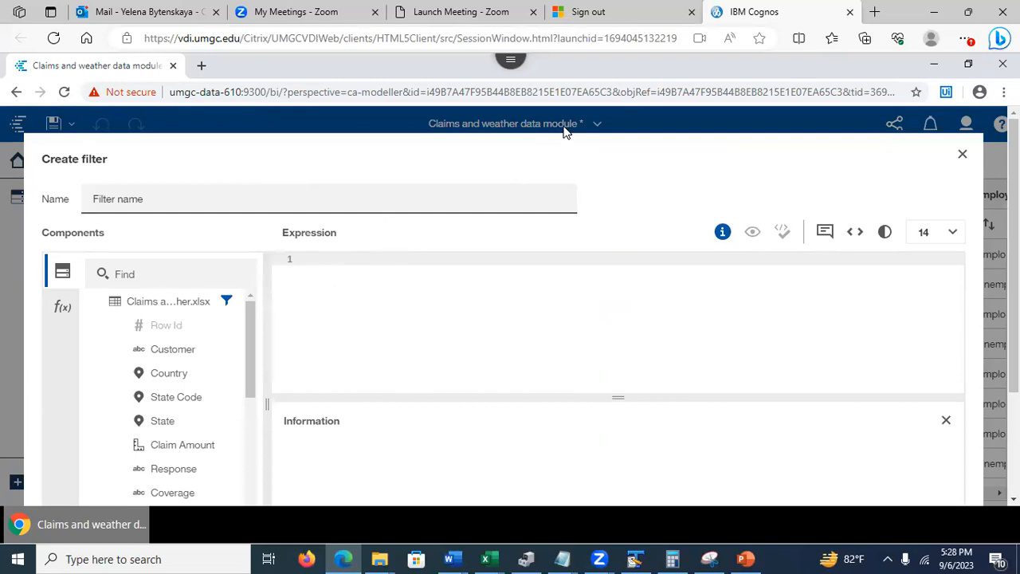
- Paste the copied filter expression into the Citrix session clipboard and close the clipboard window
left_click(510, 70)
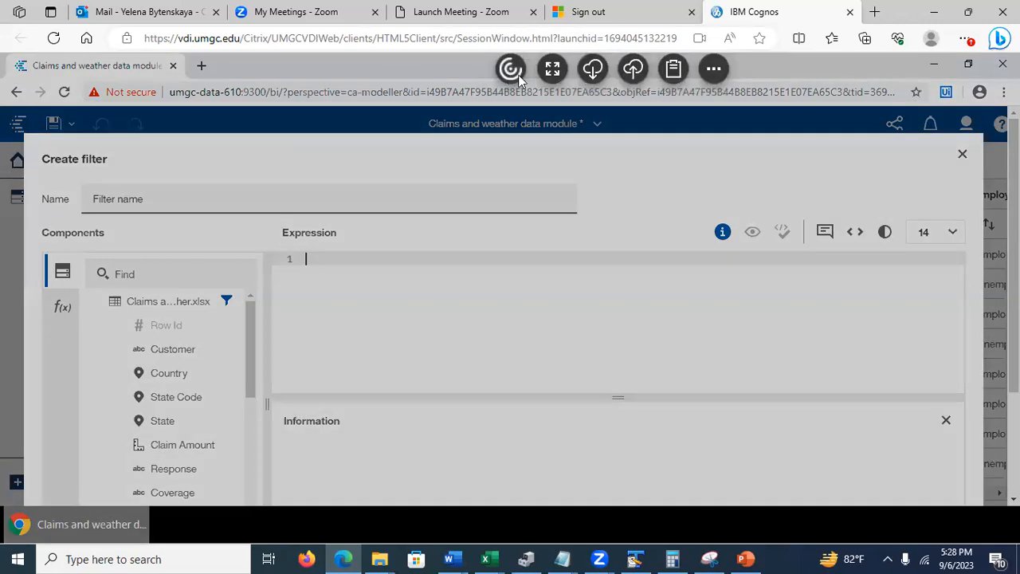
left_click(674, 70)
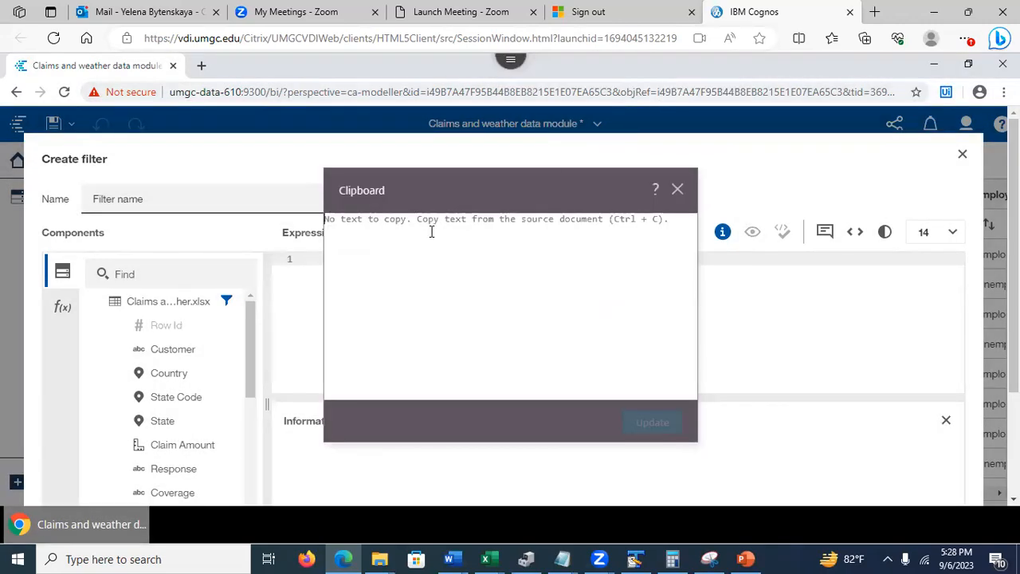
key("ctrl+v")
left_click(299, 293)
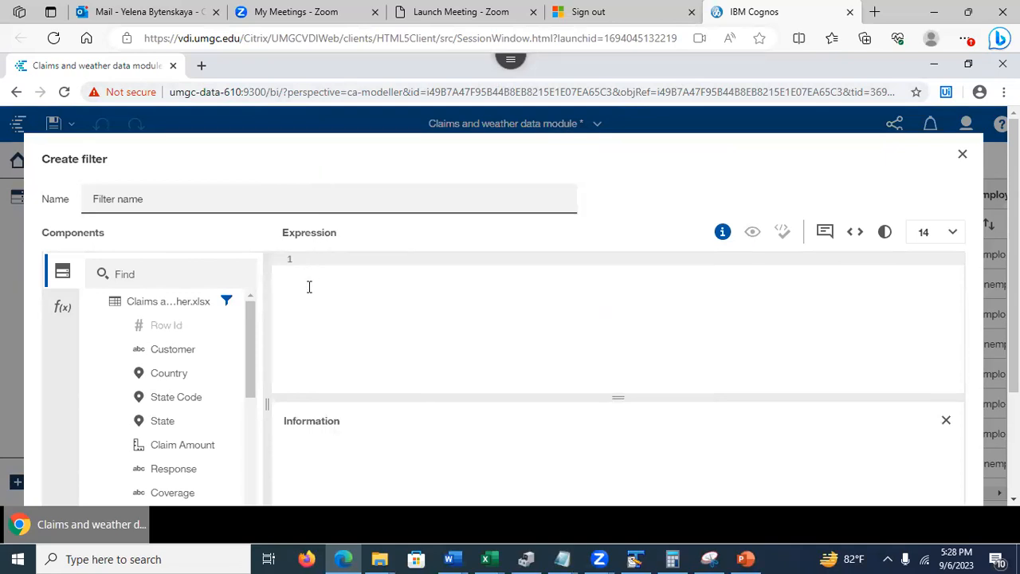
- Paste the copied Policy_Type and Vehicle_Size expression into the new filter and validate it
key("ctrl+v")
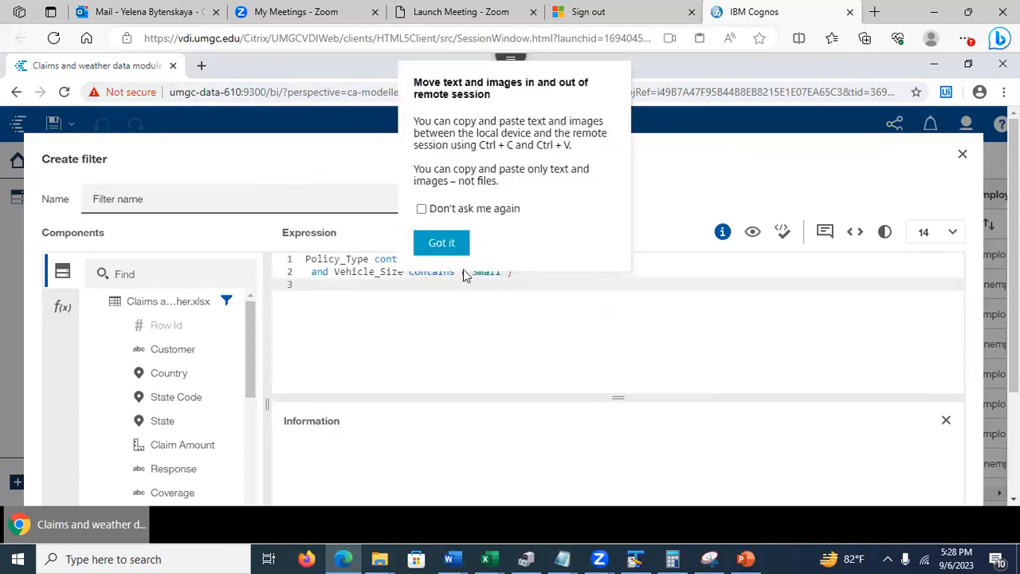
left_click(440, 242)
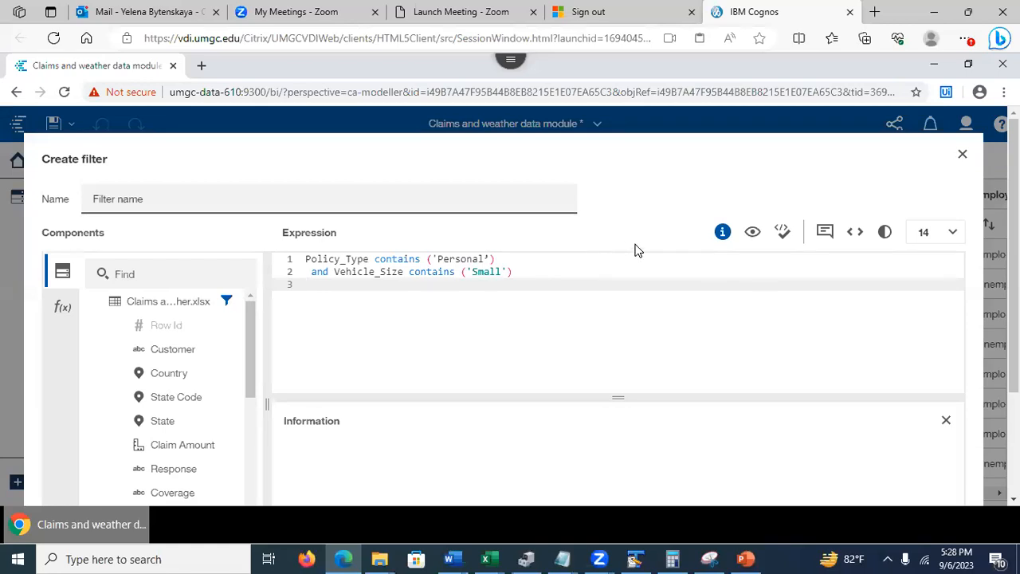
left_click(782, 233)
- Replace the closing quote after Personal with a straight single quote, then revalidate and format the filter expression
left_click(490, 258)
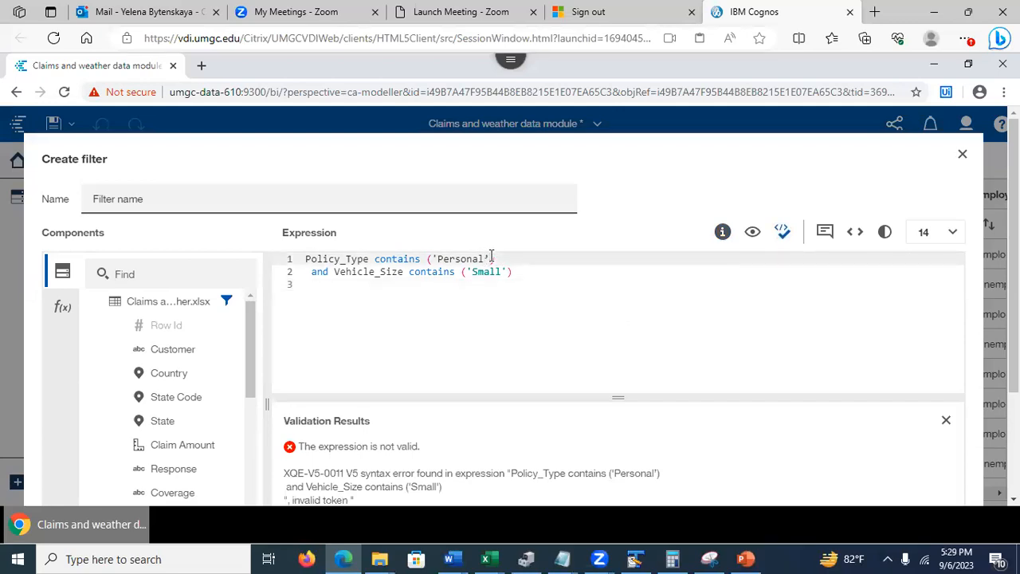
type(")")
type("'")
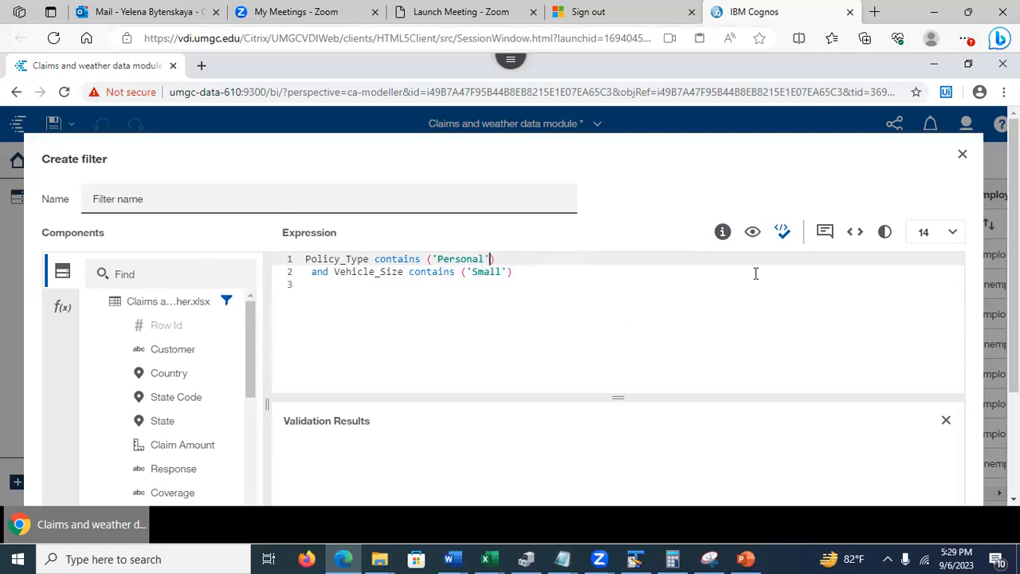
left_click(784, 232)
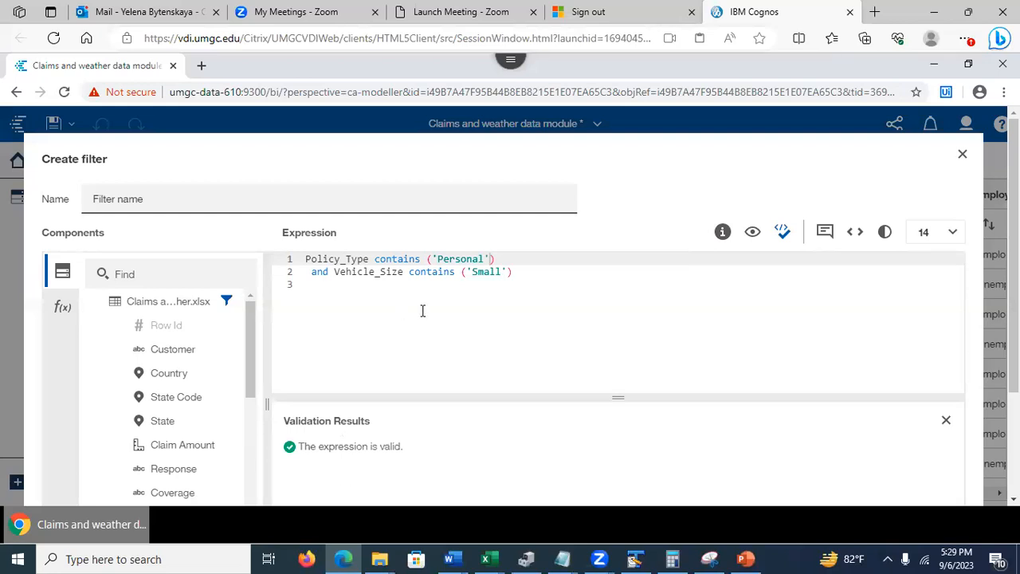
left_click(855, 232)
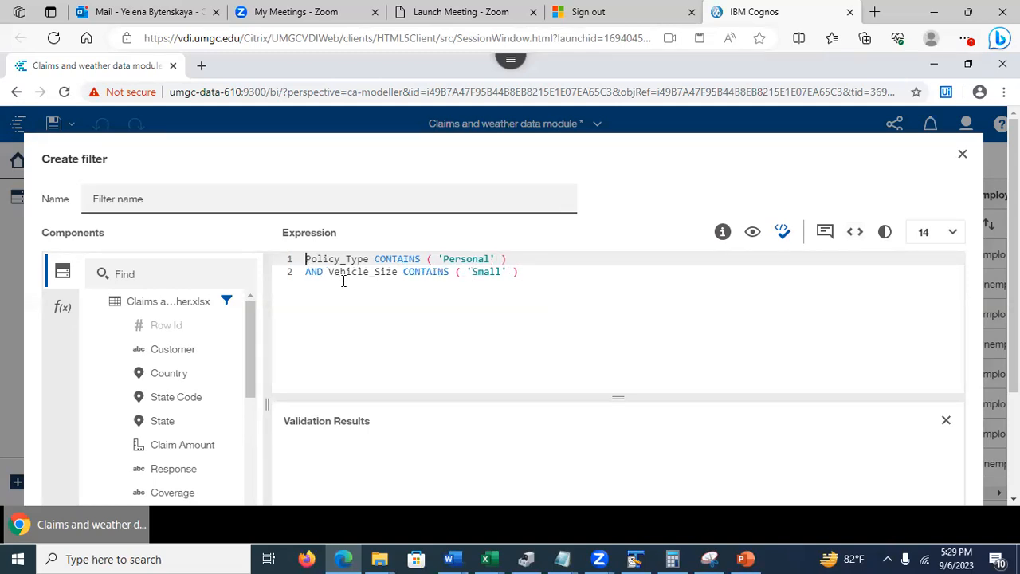
key("ctrl+End")
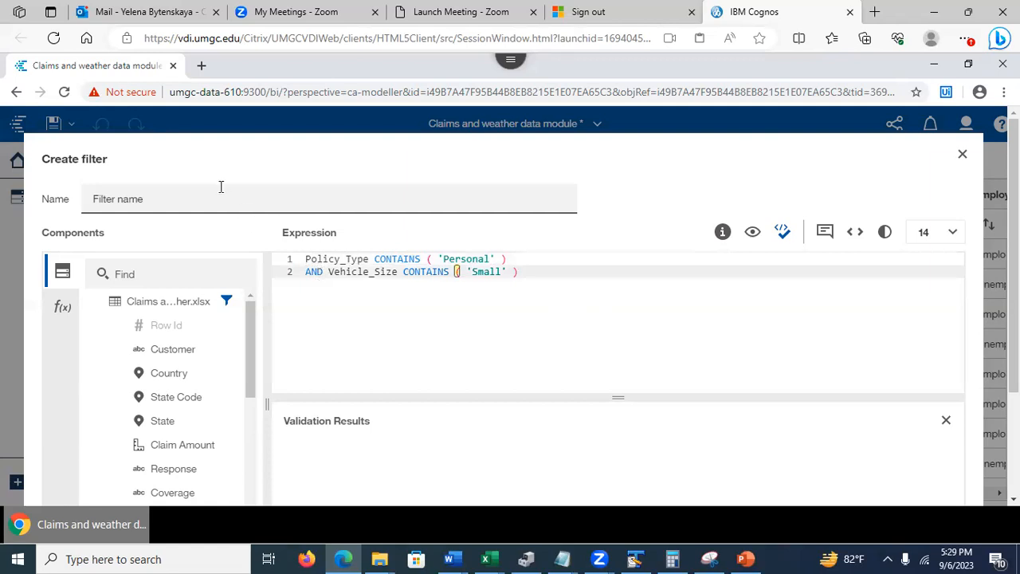
- Name the filter Personal policy for small vehicle, create it and inspect the Policy Type column in the grid
left_click(157, 198)
left_click_drag(156, 198, 74, 200)
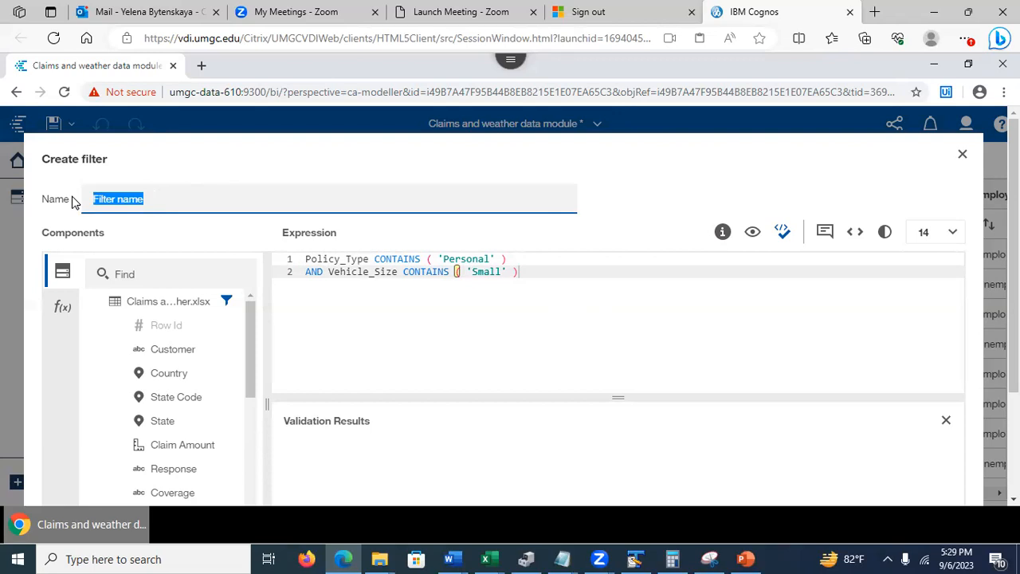
type("Perso")
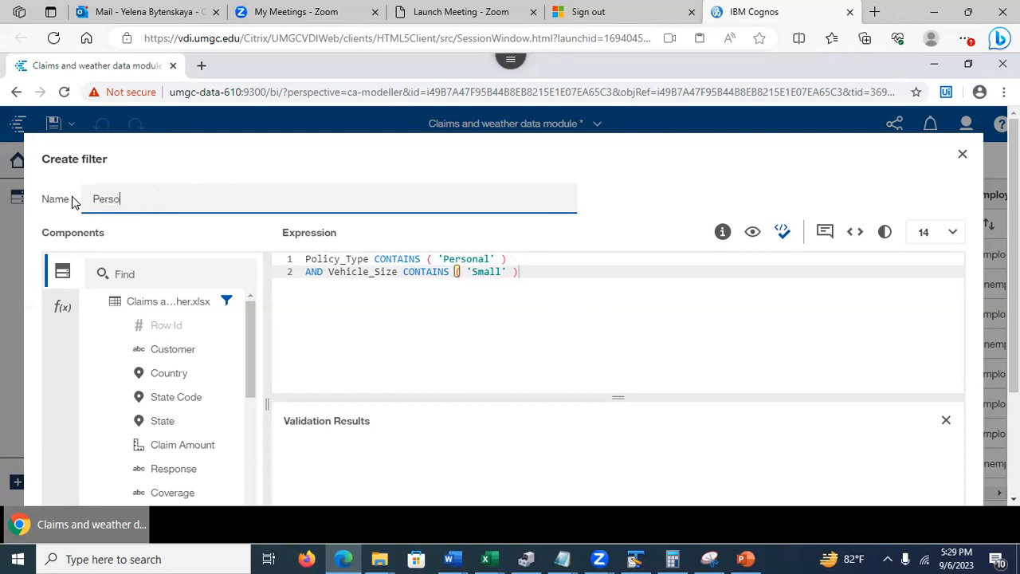
type("nal po")
type("licy fo")
type("r small ")
type("vi")
type("hicle")
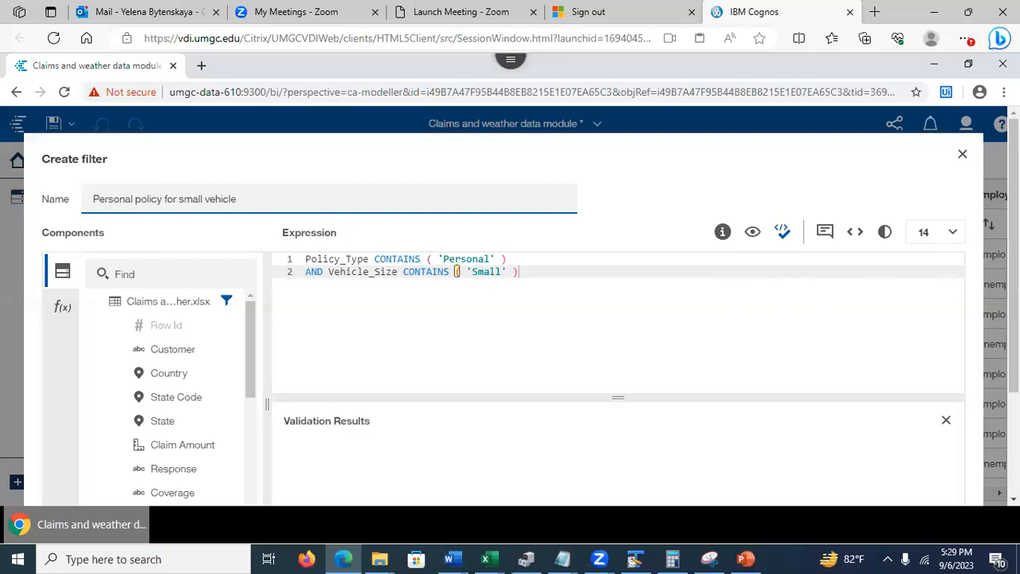
scroll(1012, 263, "down", 2)
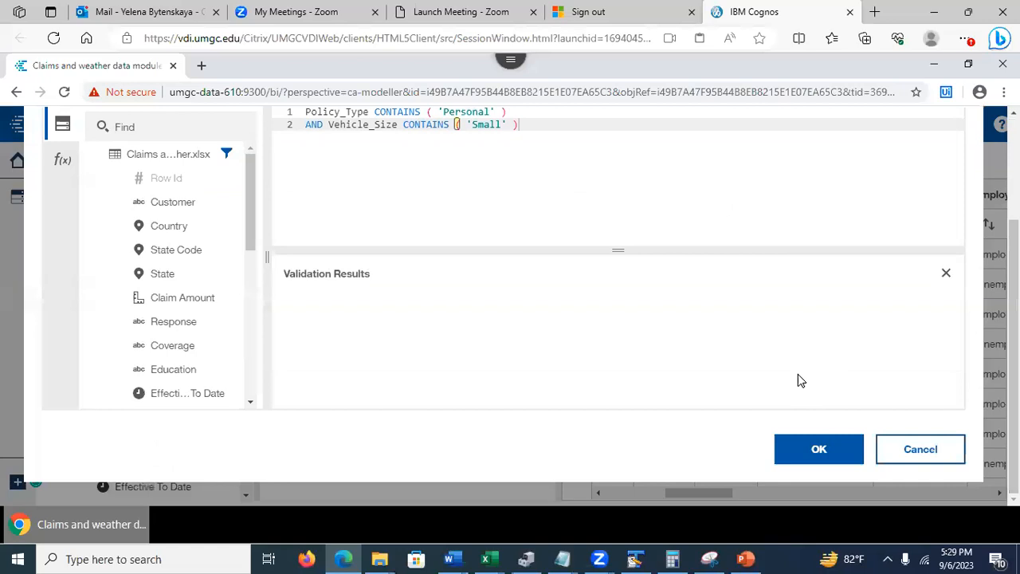
left_click(815, 450)
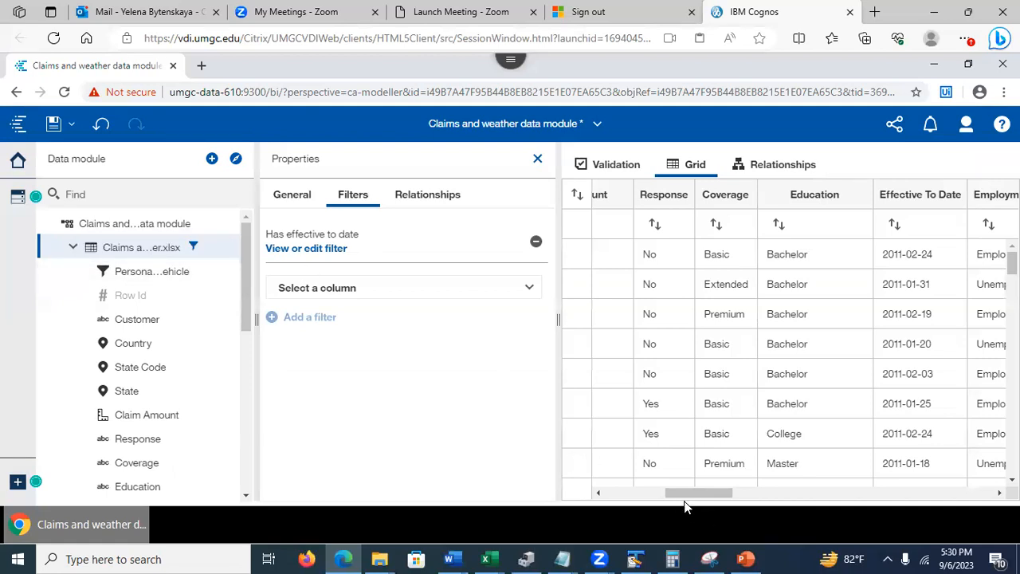
left_click_drag(702, 493, 894, 507)
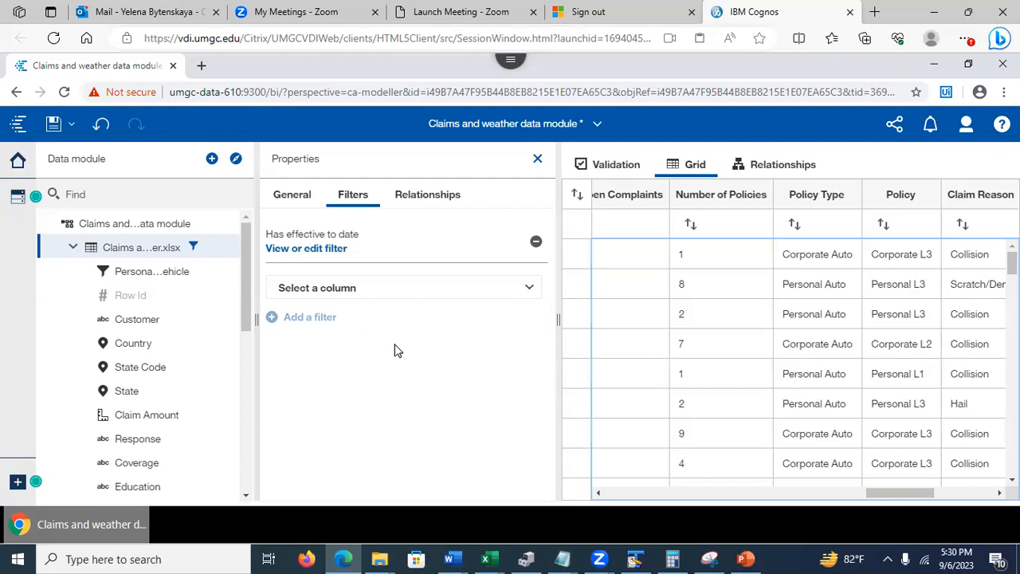
- Switch to PowerPoint, review the IF THEN ELSE expression on slide 20 about filling in missing income values, and return to Cognos
left_click(745, 558)
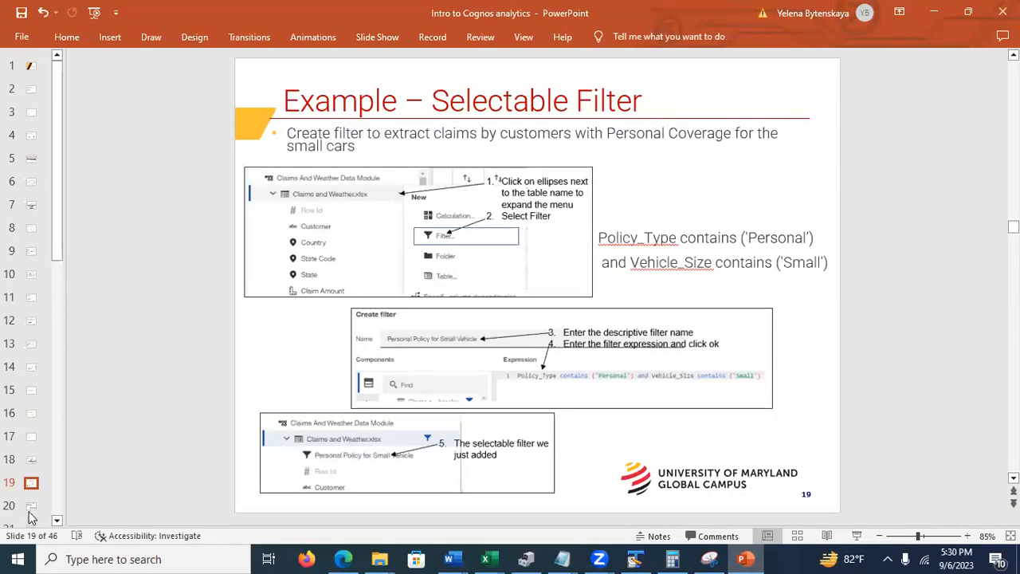
left_click(30, 508)
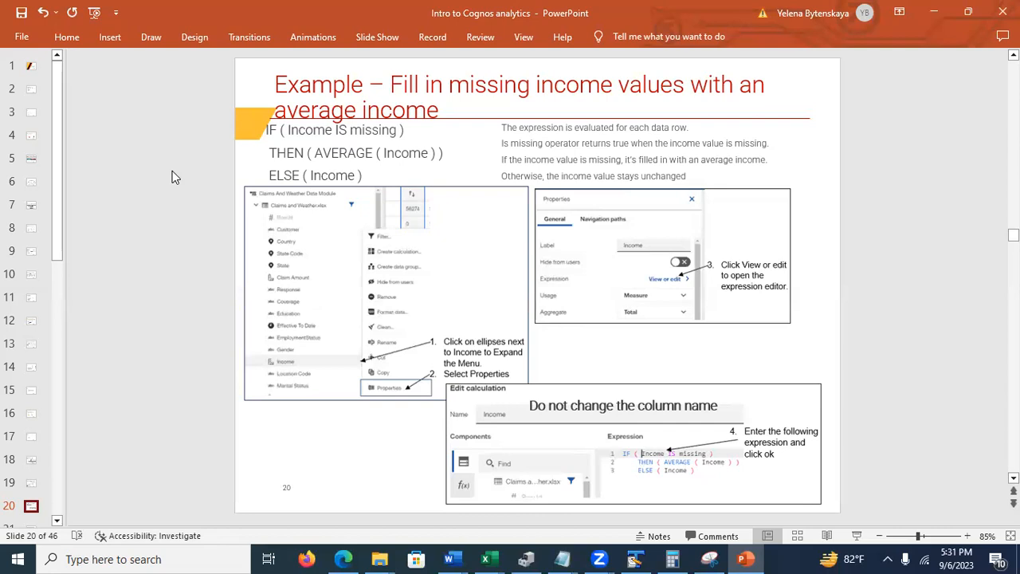
left_click(269, 130)
left_click_drag(268, 130, 363, 182)
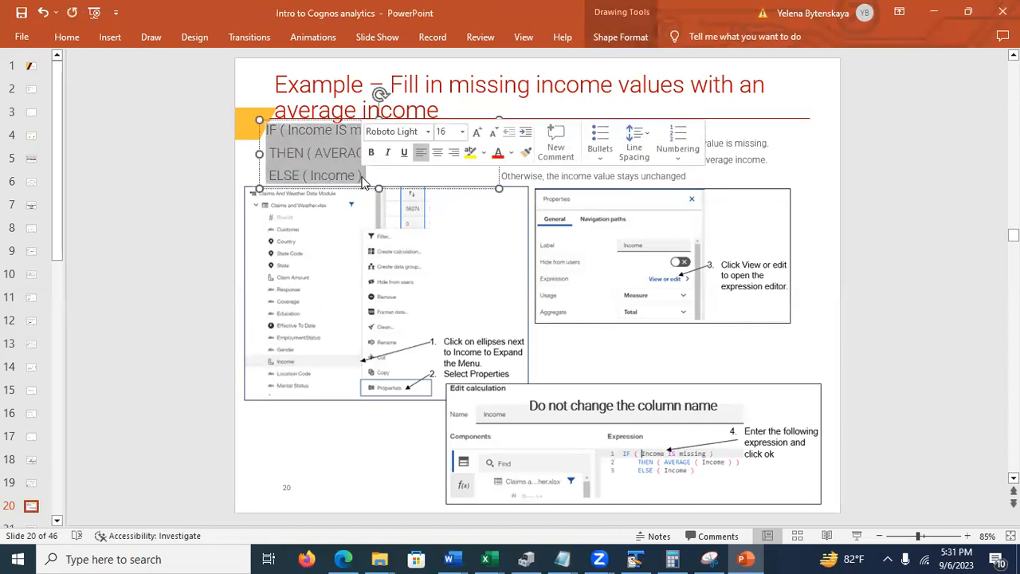
left_click(227, 215)
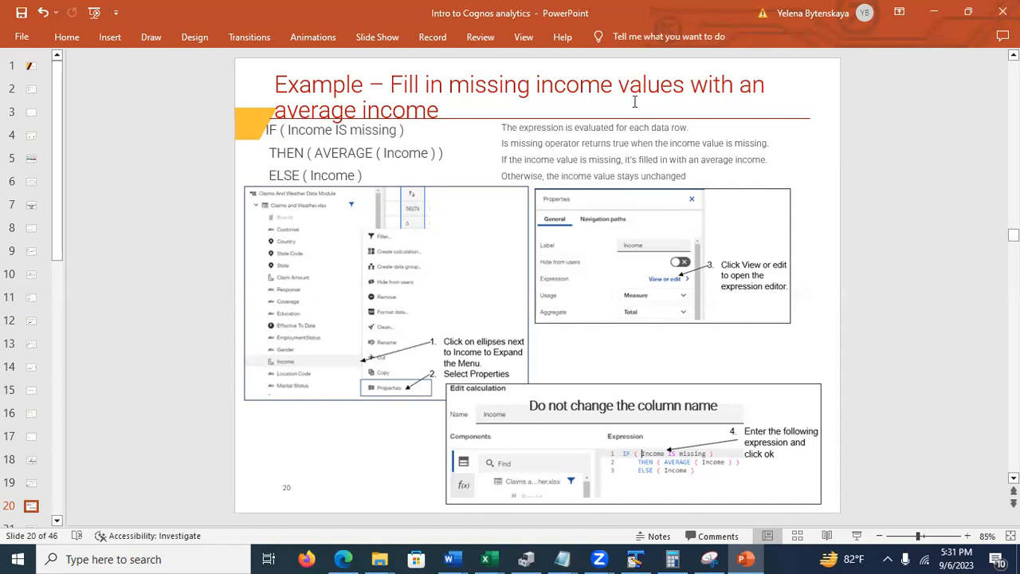
left_click(934, 12)
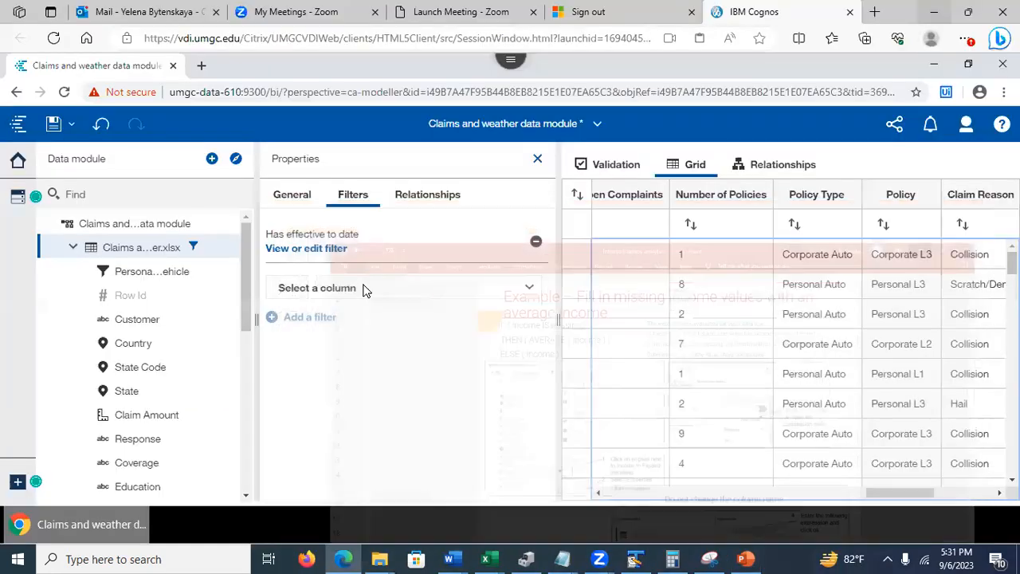
left_click_drag(246, 294, 250, 366)
left_click(145, 409)
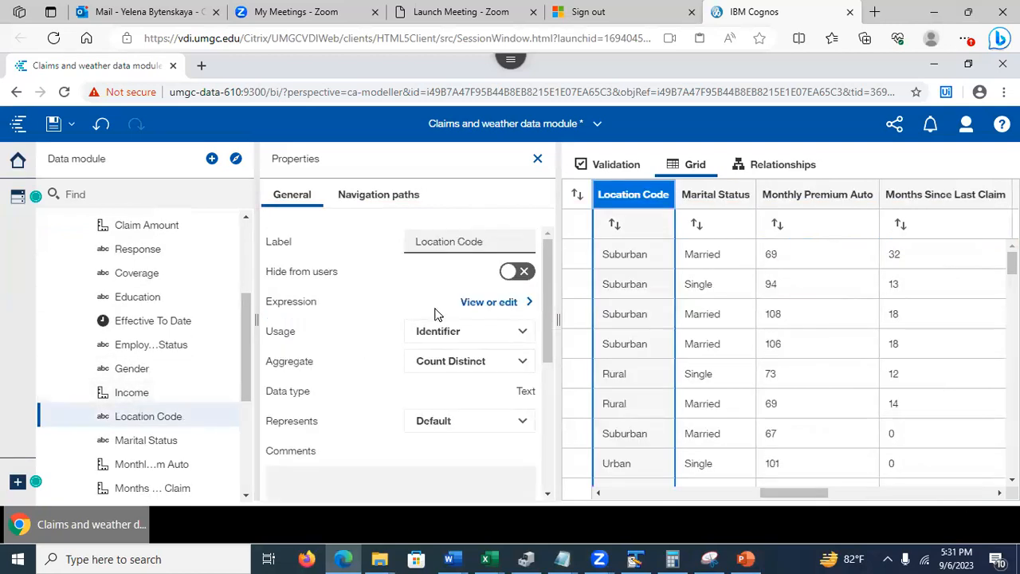
left_click(501, 303)
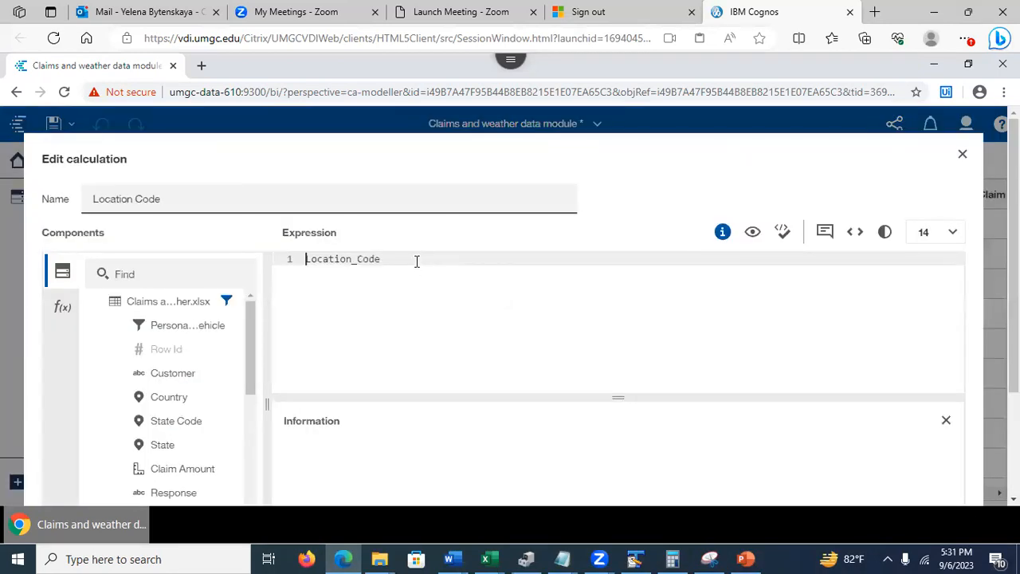
left_click(966, 157)
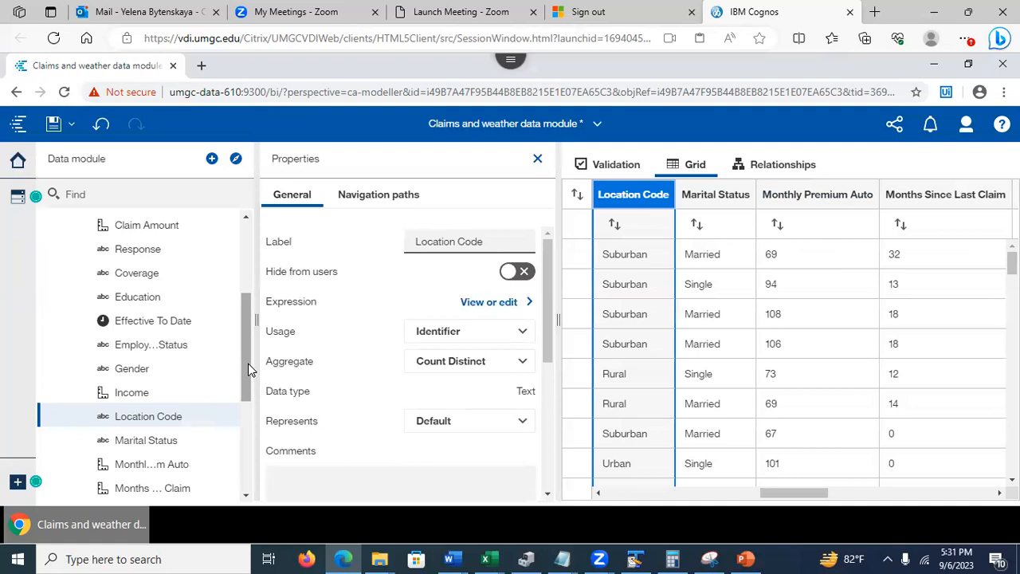
- Open the Income column's expression for editing and add two blank lines above the existing Income reference
left_click(137, 395)
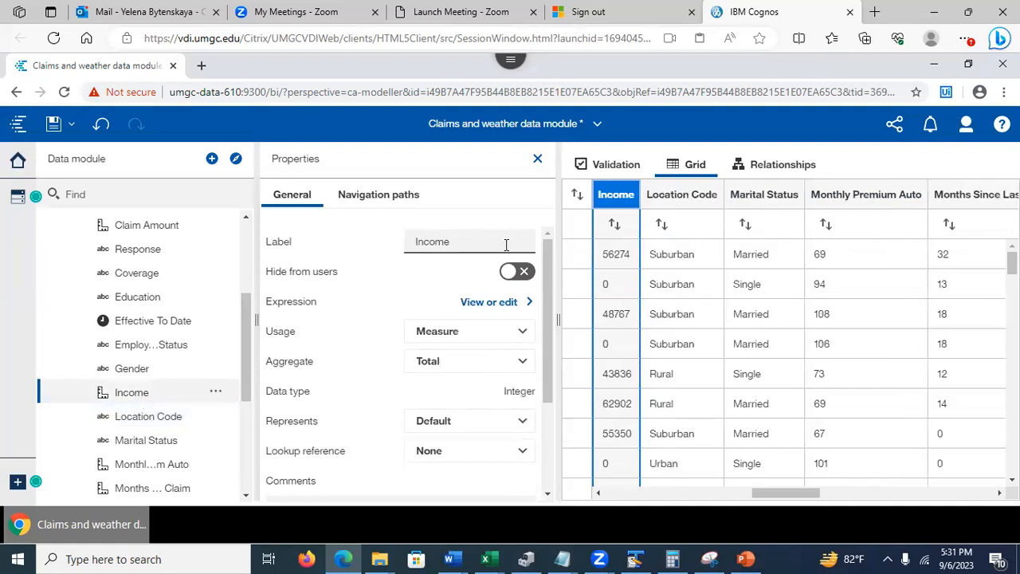
left_click(488, 302)
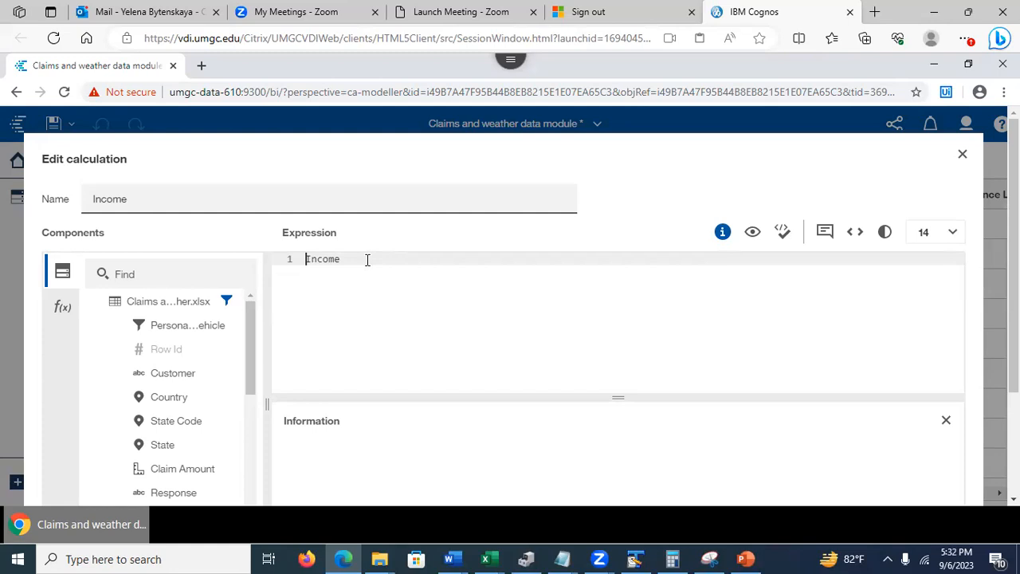
key("Return")
key("Return")
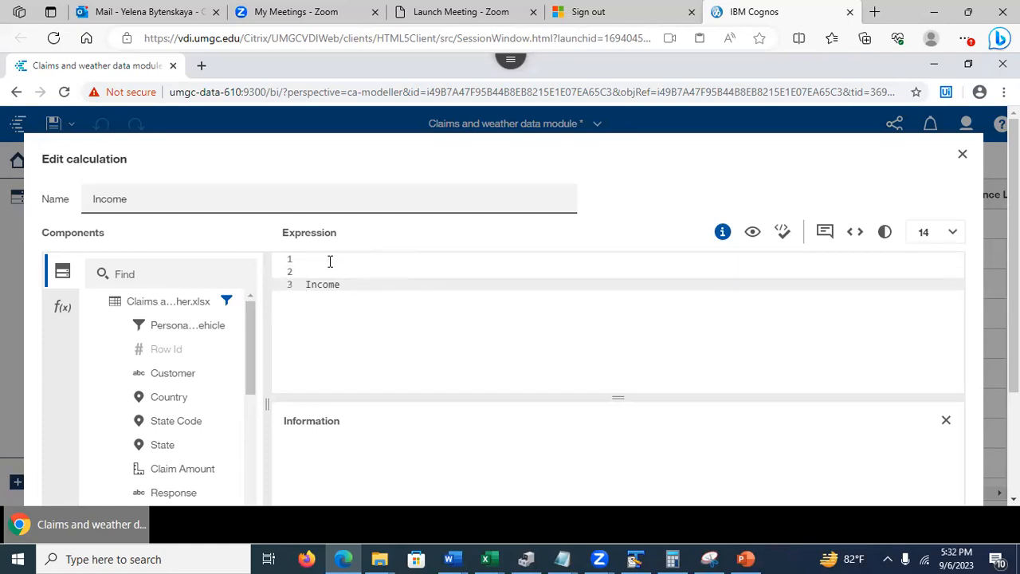
left_click(331, 259)
- Insert the if then else construct on the first line of the Income expression
left_click_drag(251, 377, 256, 356)
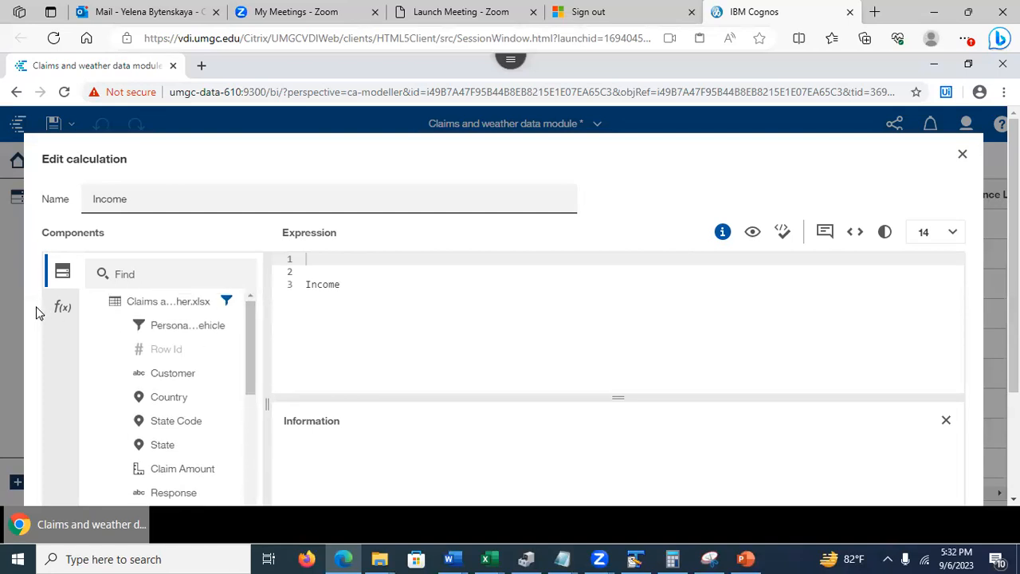
left_click(62, 307)
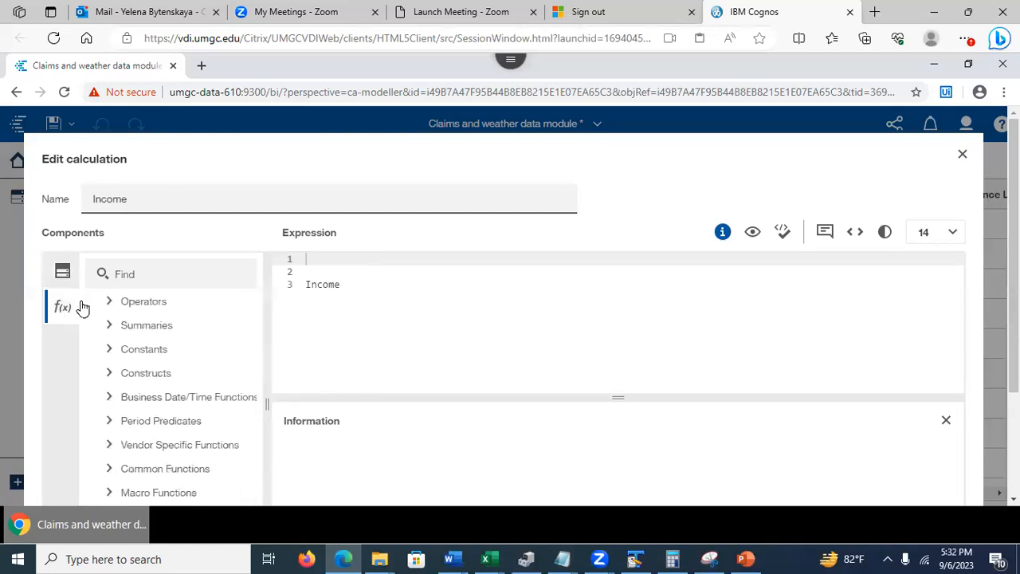
left_click(109, 353)
left_click(112, 356)
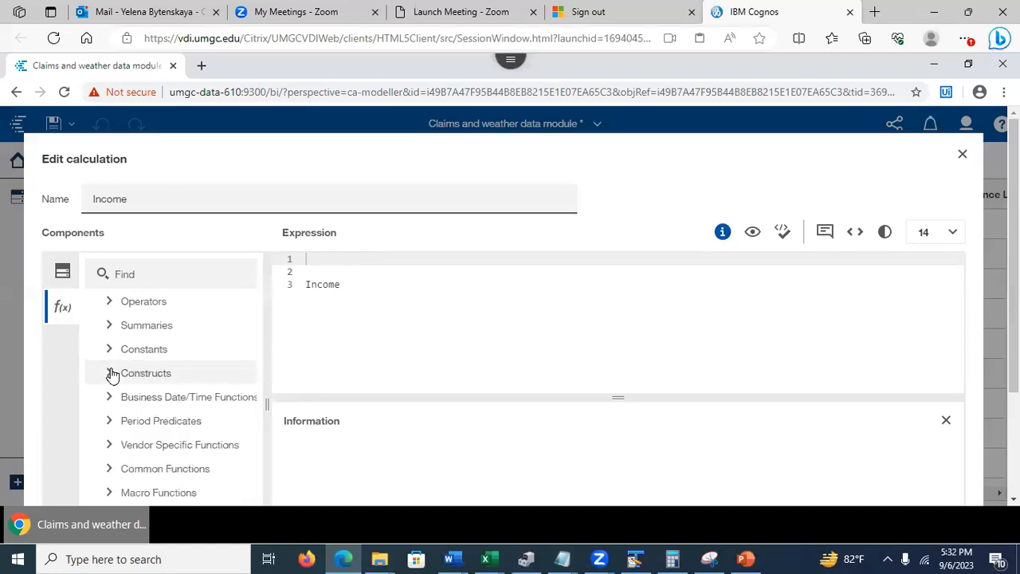
left_click(110, 372)
left_click_drag(179, 400, 310, 264)
- Replace the <condition> placeholder in the IF clause with Income is missing
left_click(328, 260)
left_click_drag(344, 287, 399, 260)
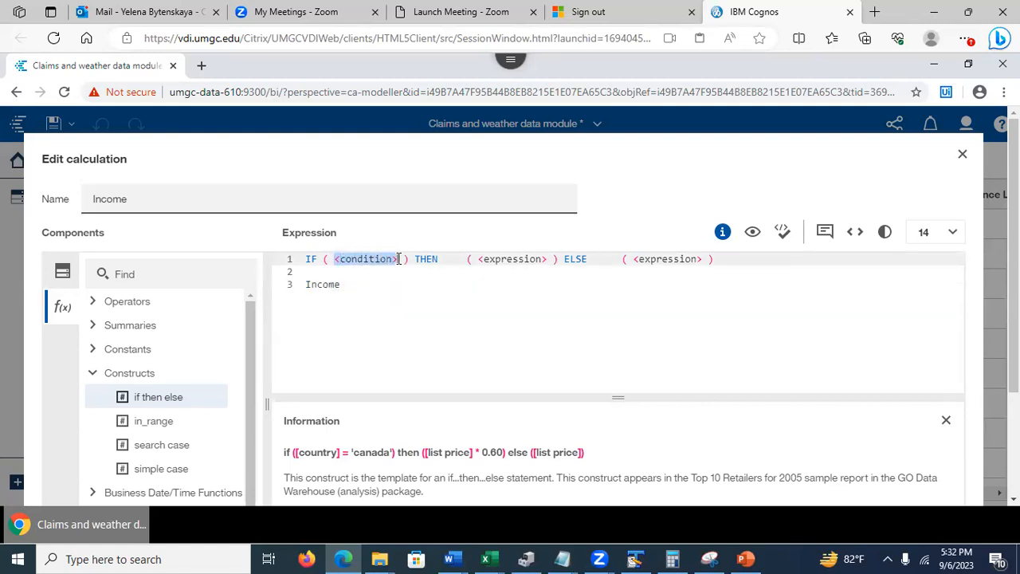
type("Income")
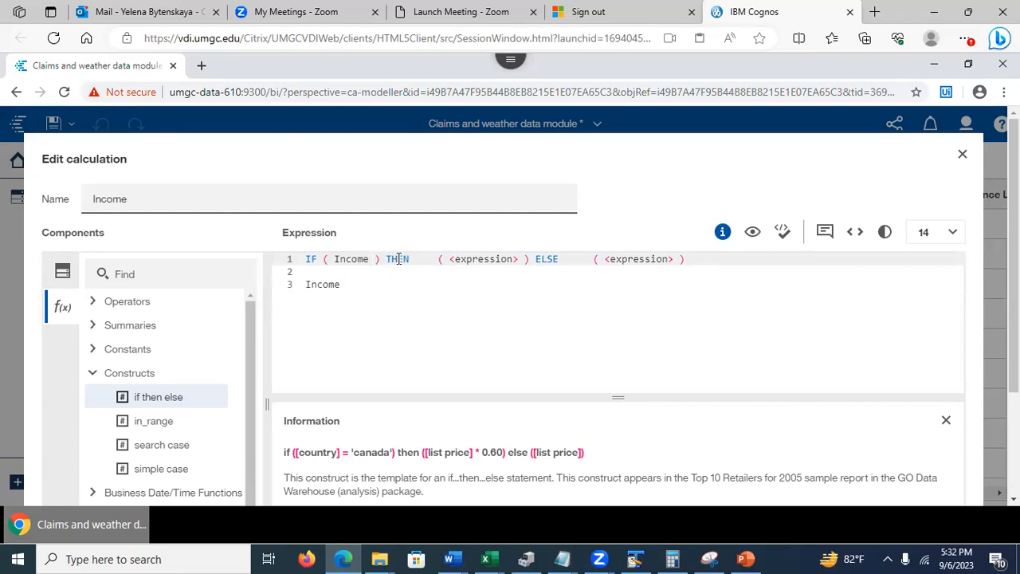
type("is middl")
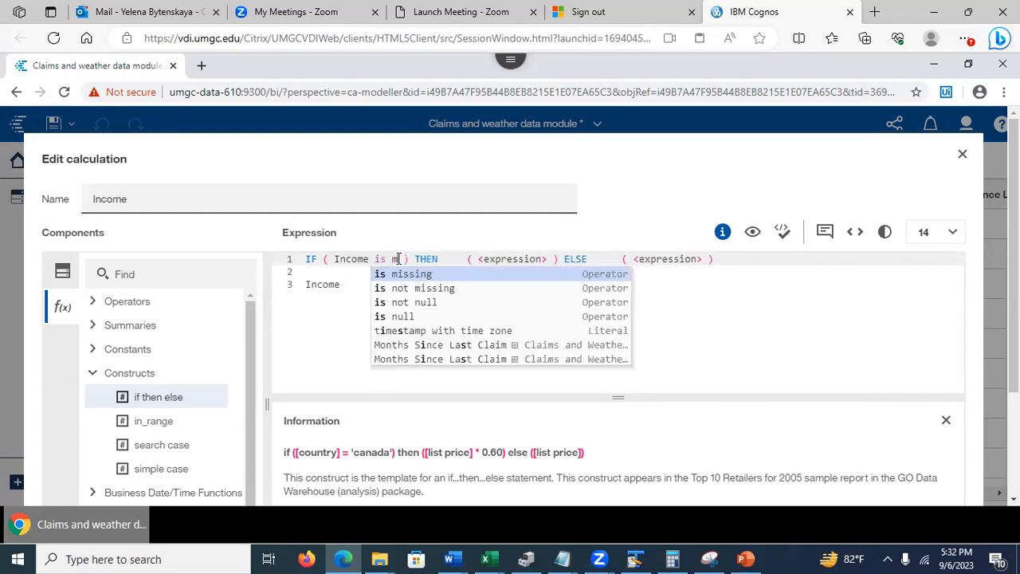
key("BackSpace")
key("BackSpace")
key("BackSpace")
key("BackSpace")
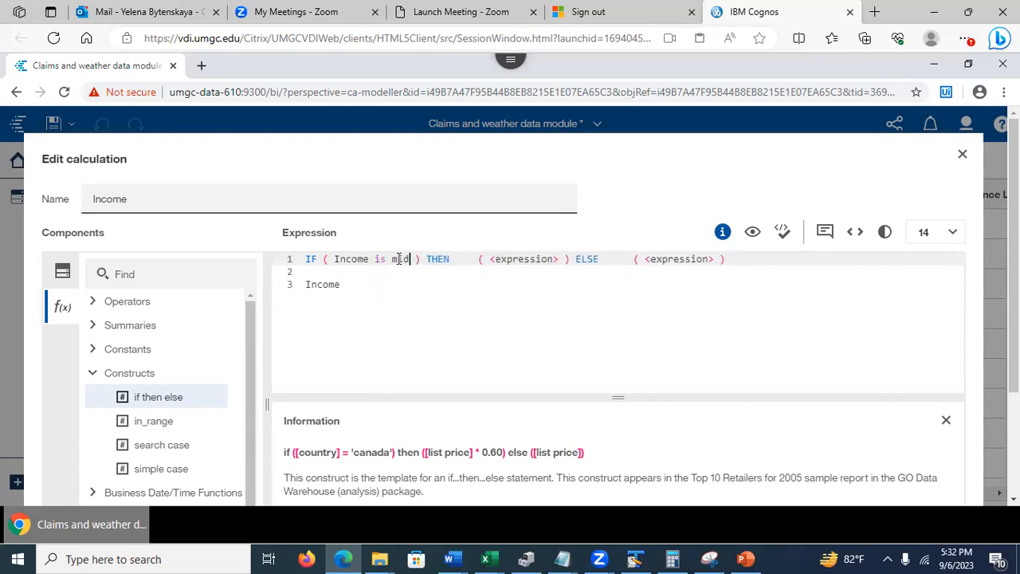
key("Delete")
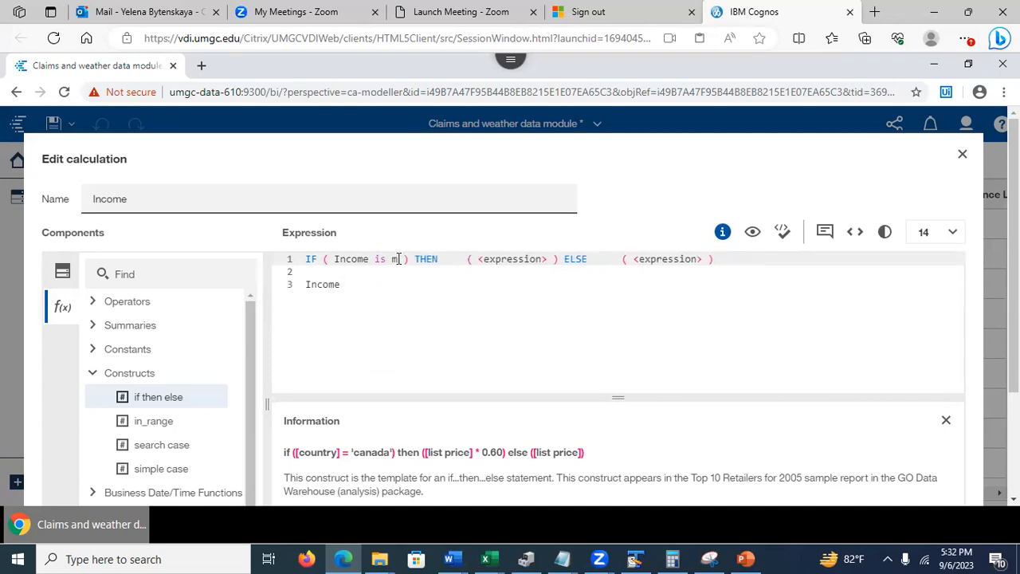
type("i")
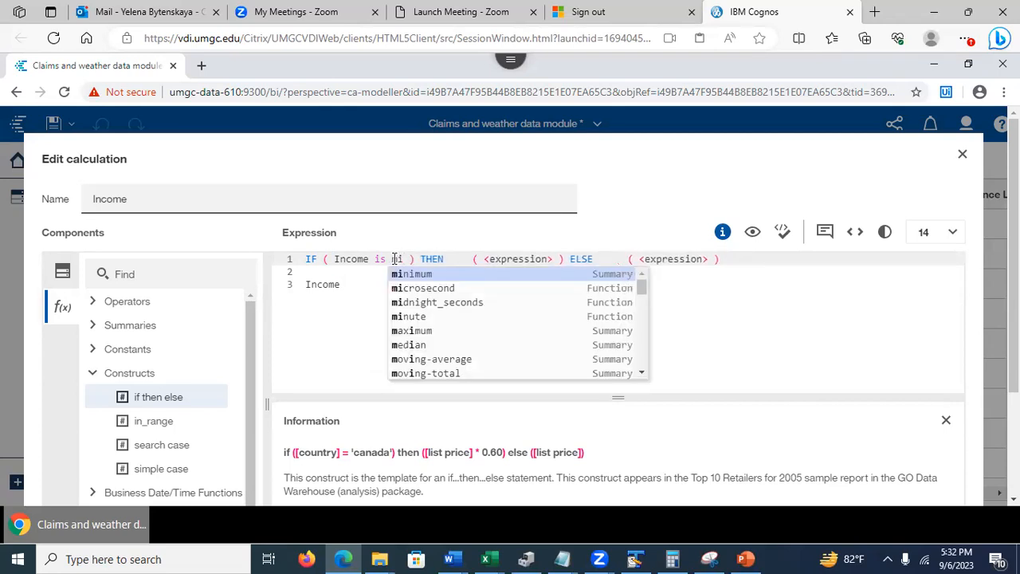
type("ss")
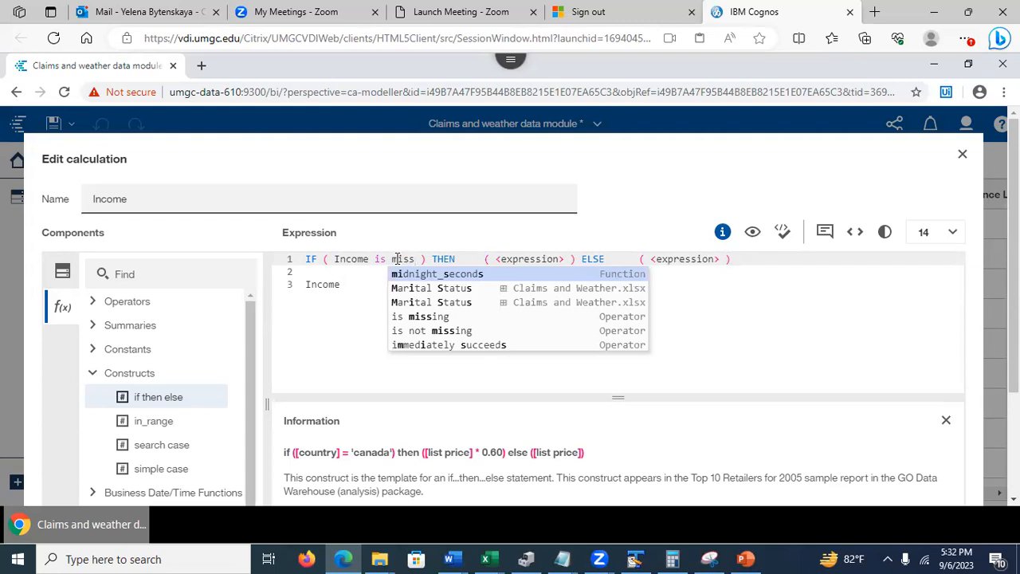
type("ing")
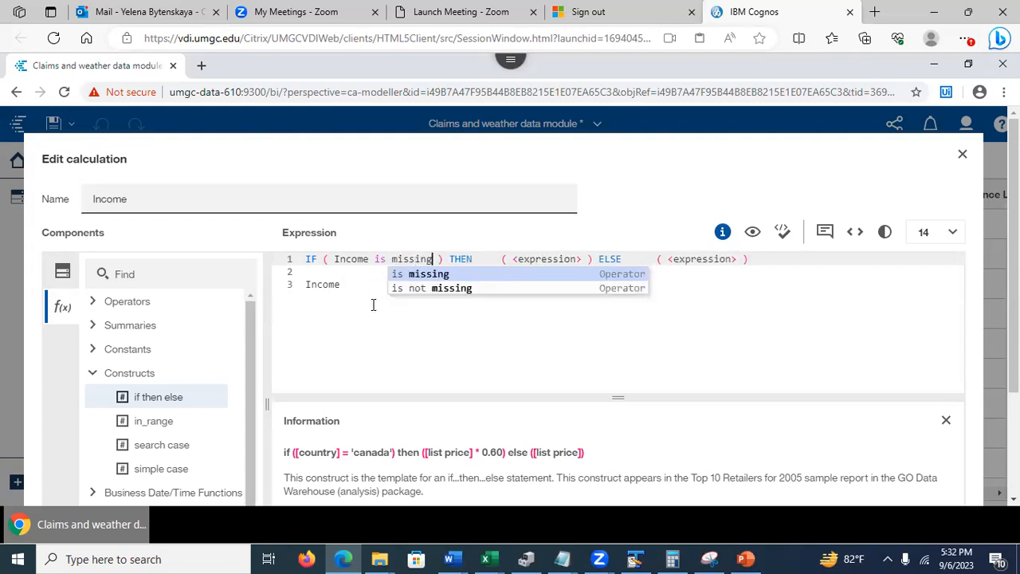
- Move the Income reference from the third line of the expression into the ELSE clause, replacing its <expression> placeholder
left_click(418, 364)
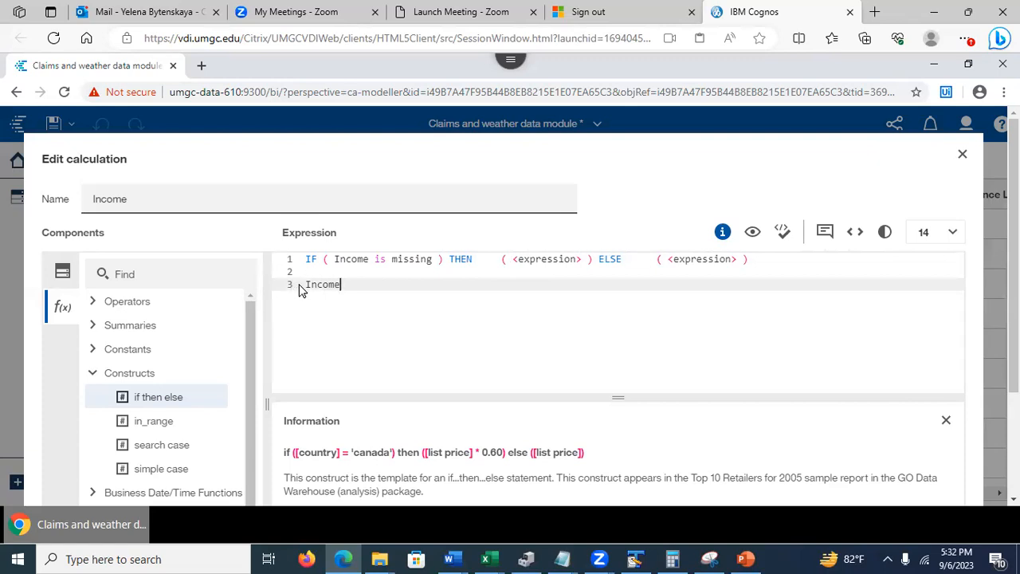
left_click_drag(300, 284, 355, 281)
key("ctrl+c")
key("BackSpace")
left_click(669, 259)
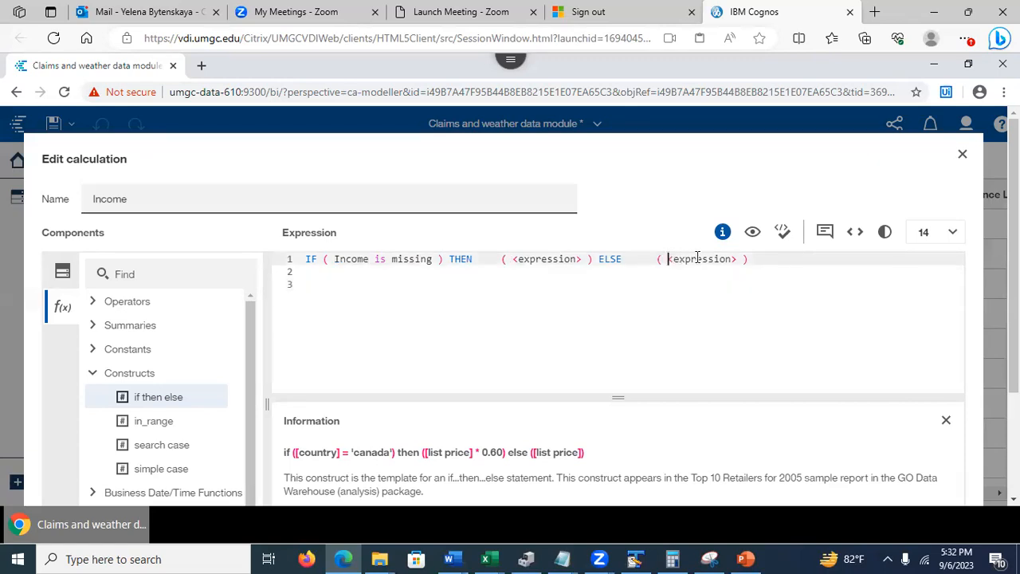
left_click_drag(697, 258, 737, 259)
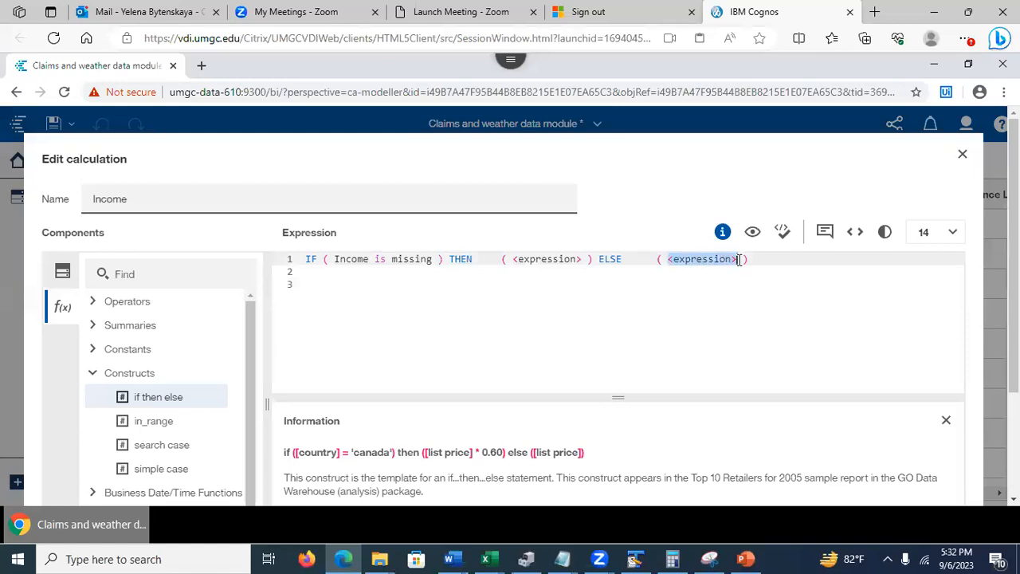
key("ctrl+v")
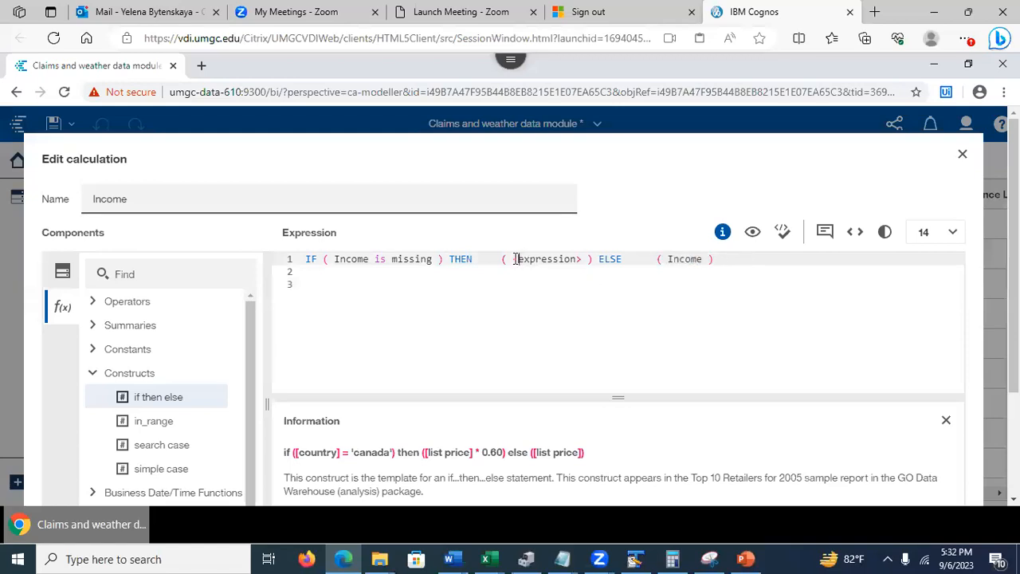
- Replace the THEN clause's <expression> placeholder with the average summary function applied to Income
left_click_drag(511, 259, 584, 258)
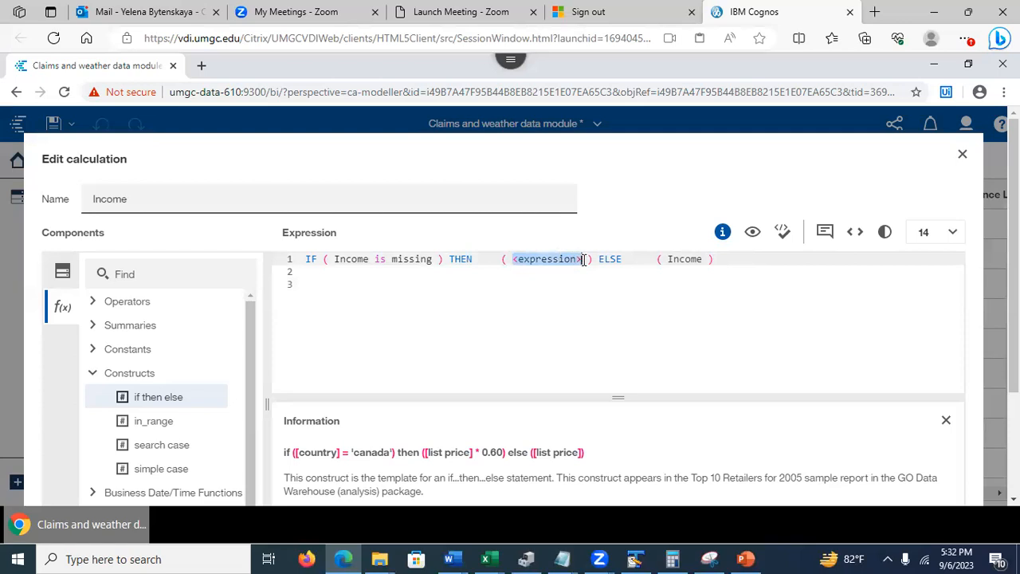
key("BackSpace")
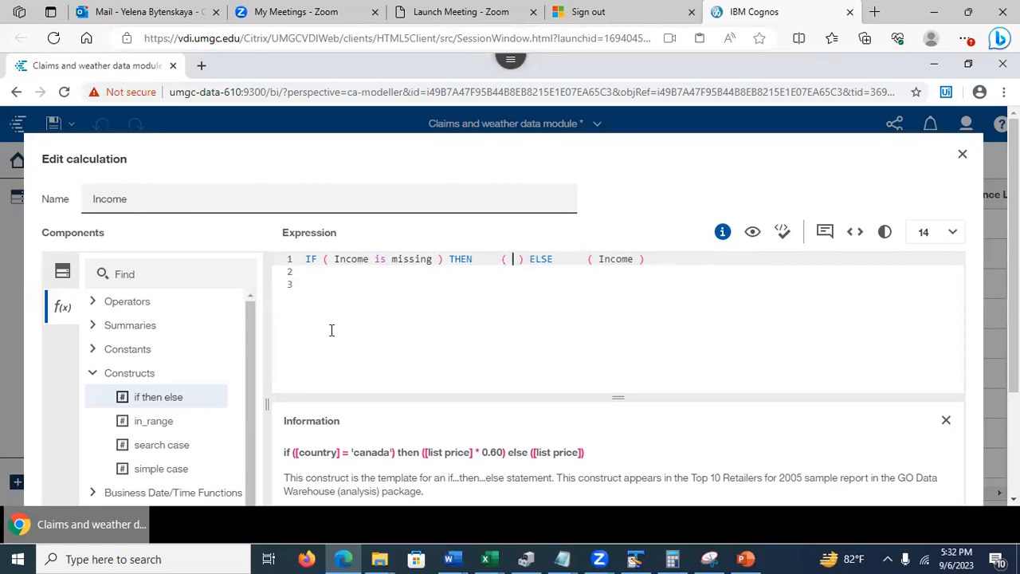
left_click(93, 374)
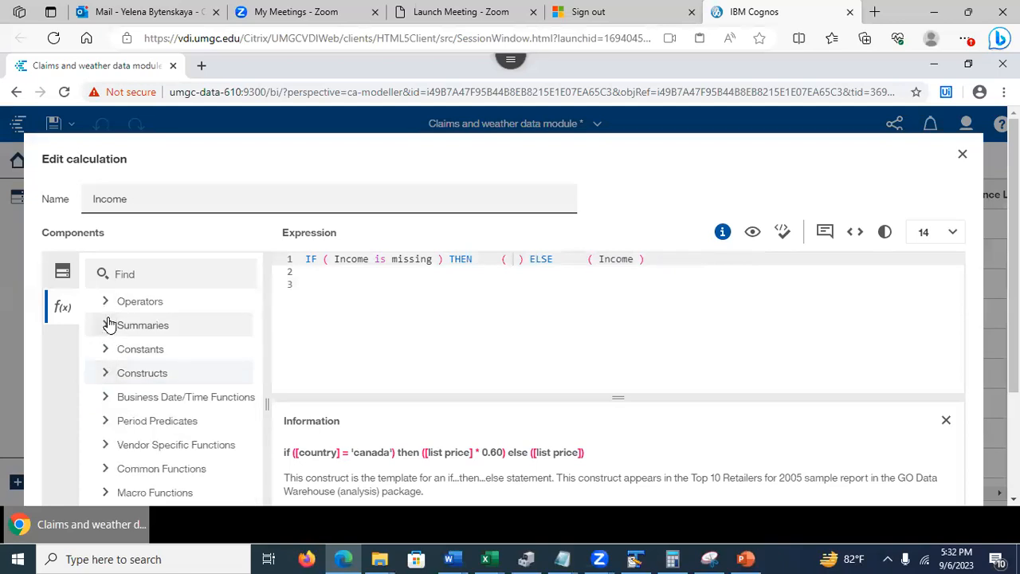
left_click(108, 324)
left_click_drag(173, 399, 514, 259)
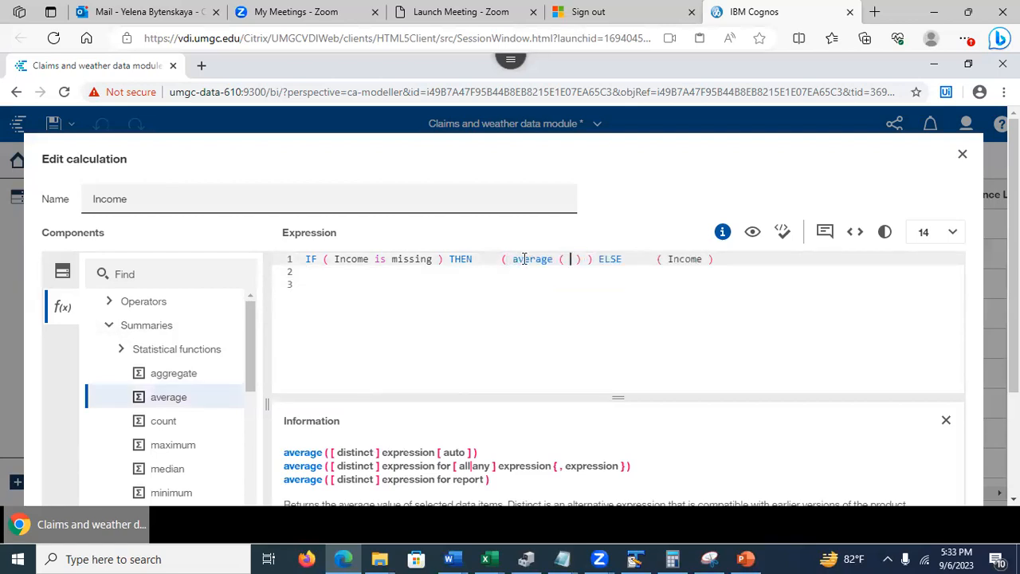
key("ctrl+v")
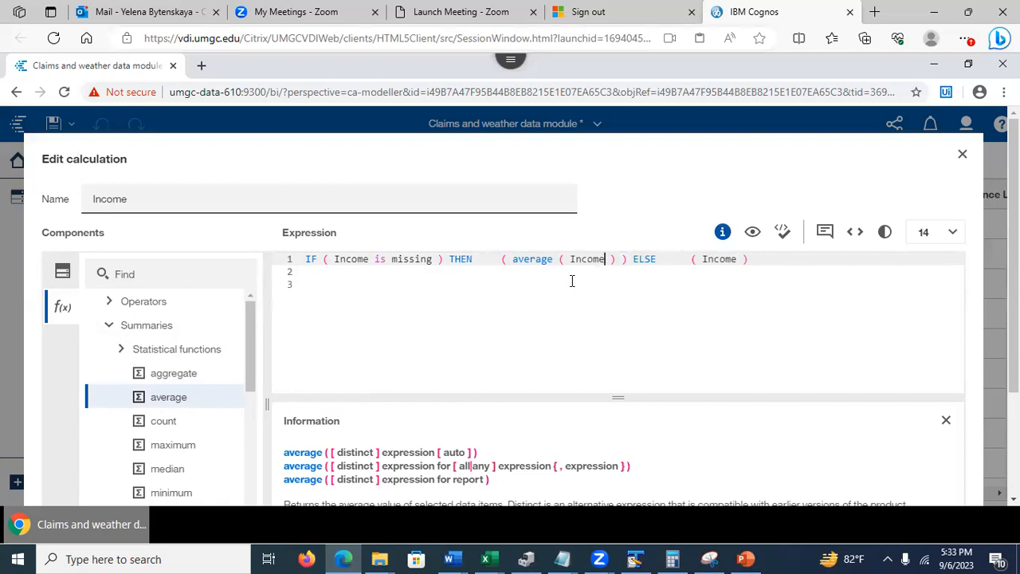
- Validate and auto-format the Income expression, apply it to the column, and save the data module
left_click(783, 233)
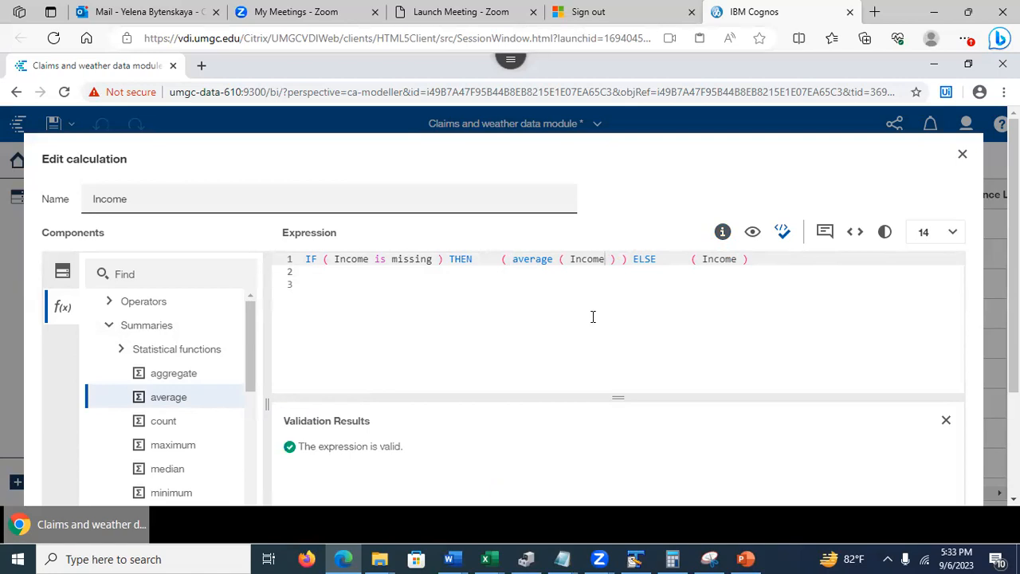
left_click(854, 233)
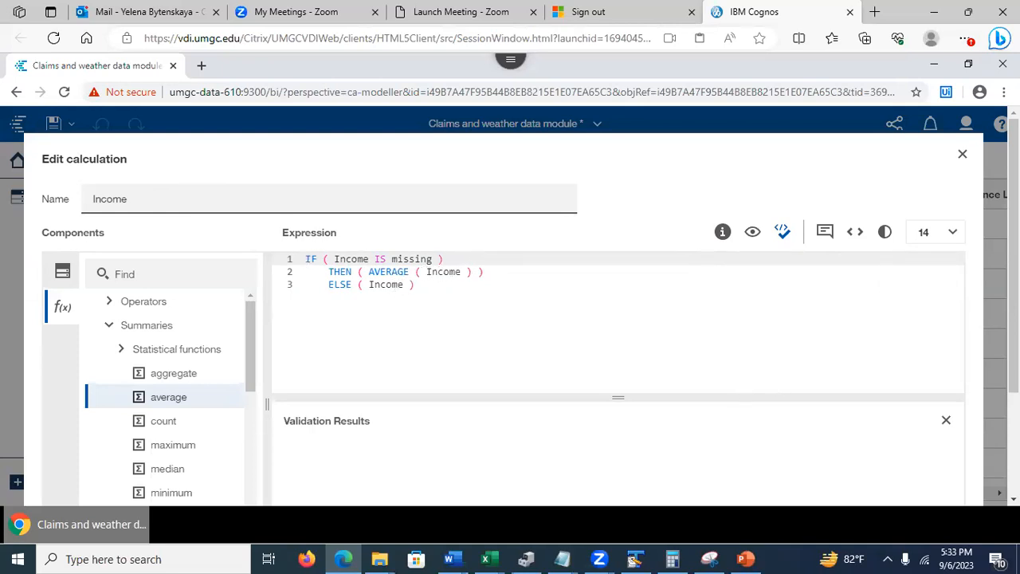
scroll(737, 391, "down", 2)
left_click(813, 450)
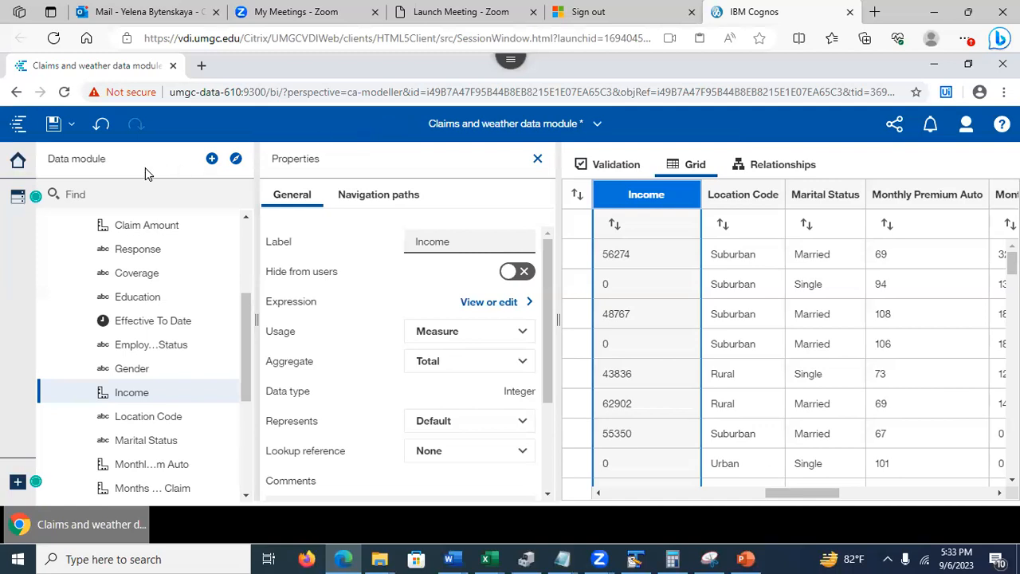
left_click(52, 127)
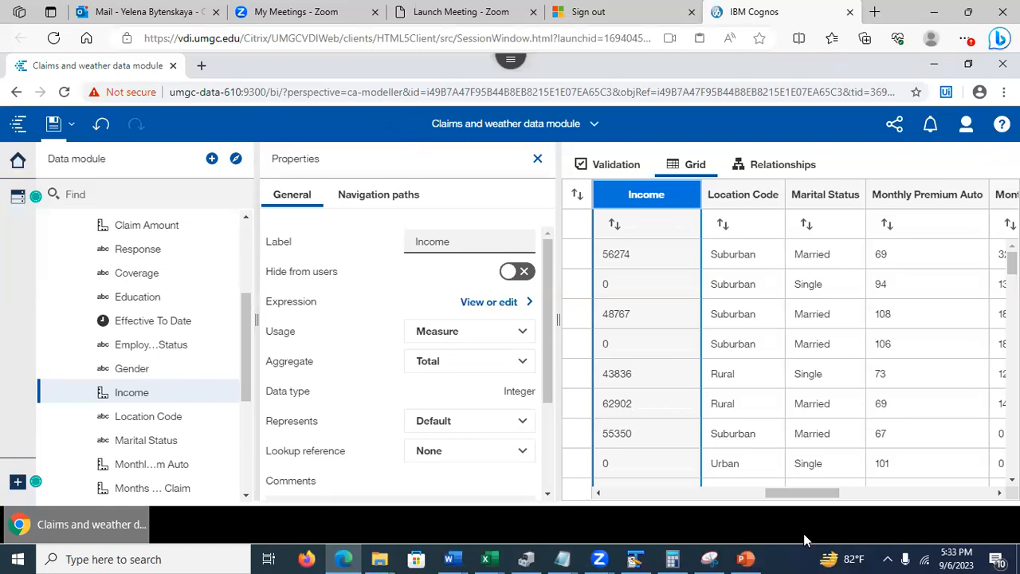
- Switch to PowerPoint, review slide 21 on creating a new exploration from a data module, and return to Cognos
left_click(747, 558)
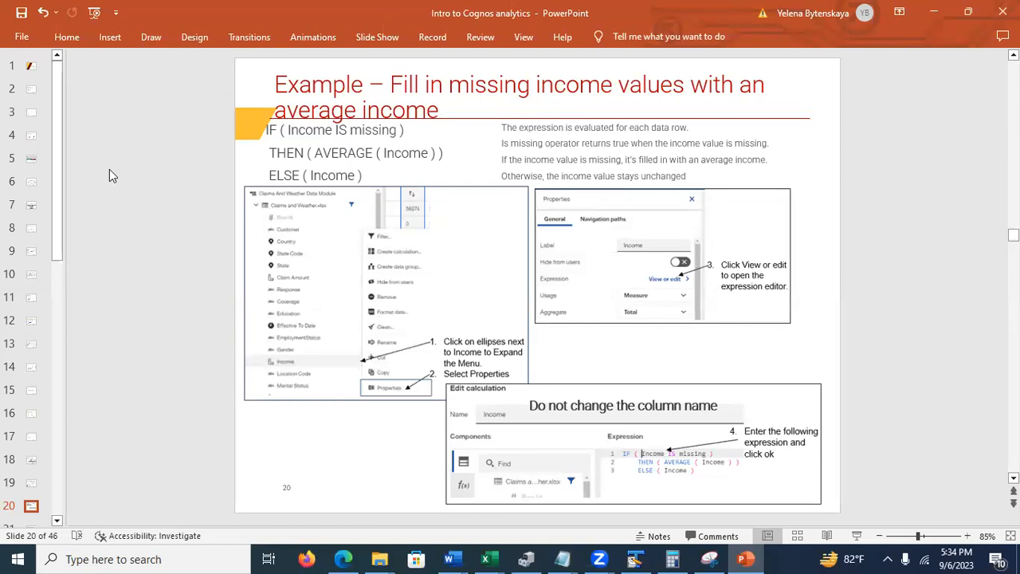
left_click(57, 521)
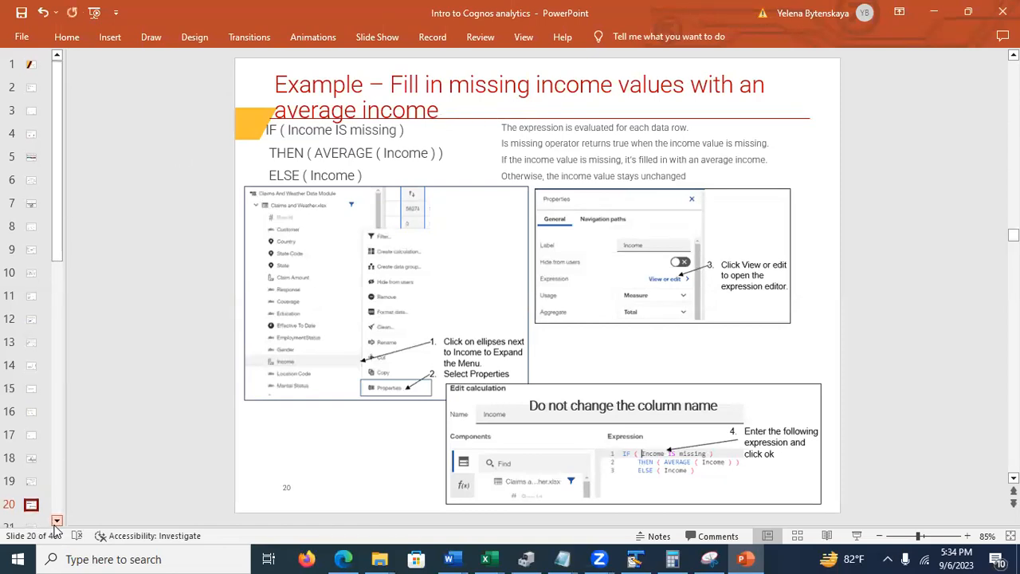
left_click(31, 522)
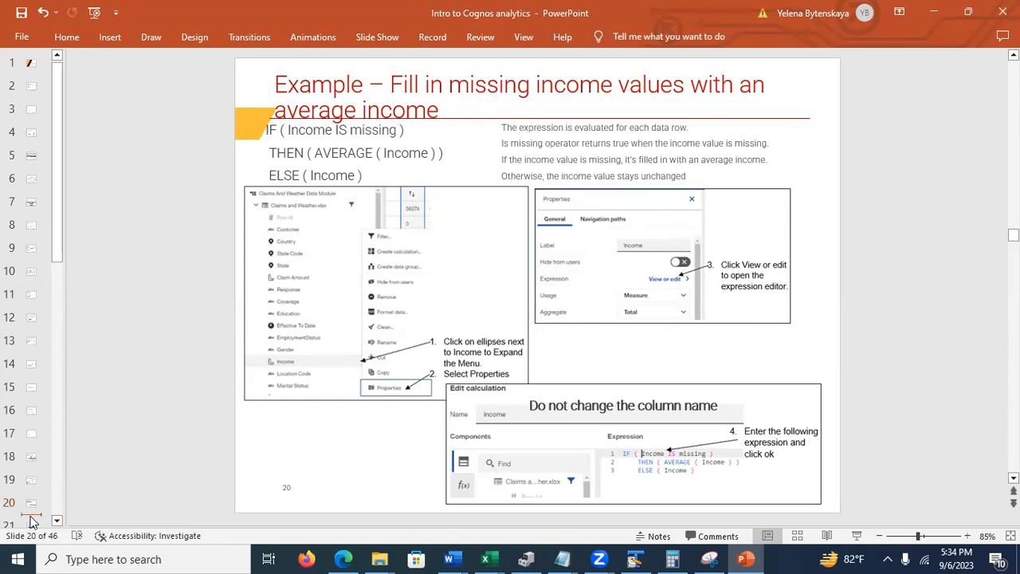
left_click(31, 524)
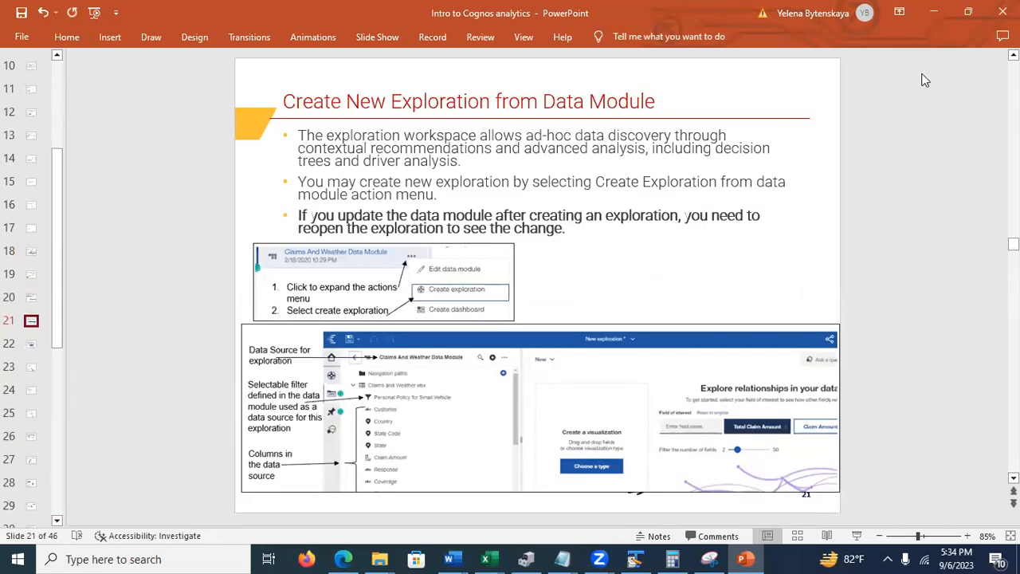
left_click(934, 12)
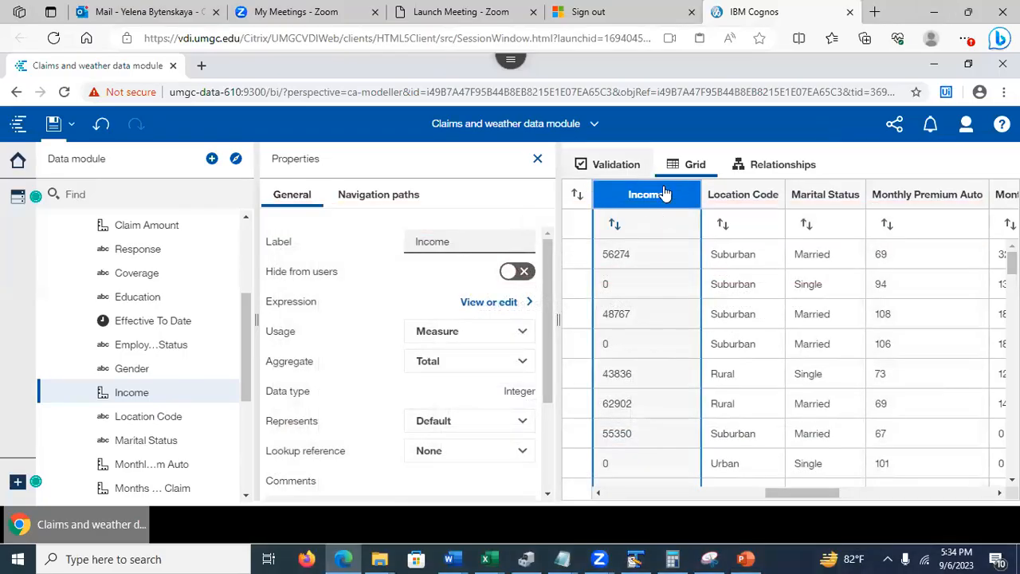
- Close the Claims and weather data module to return to the Welcome page
left_click(47, 136)
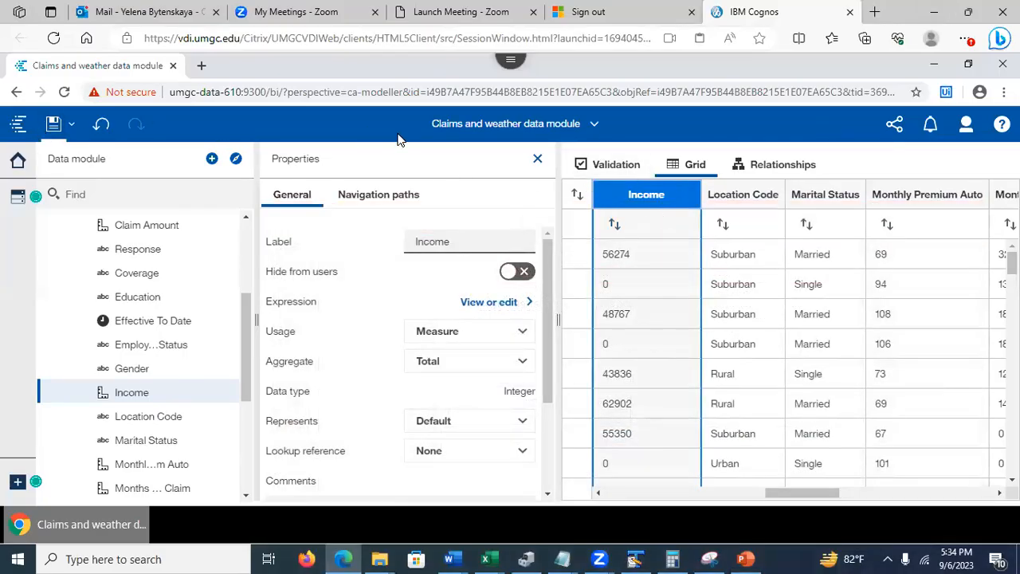
left_click(597, 125)
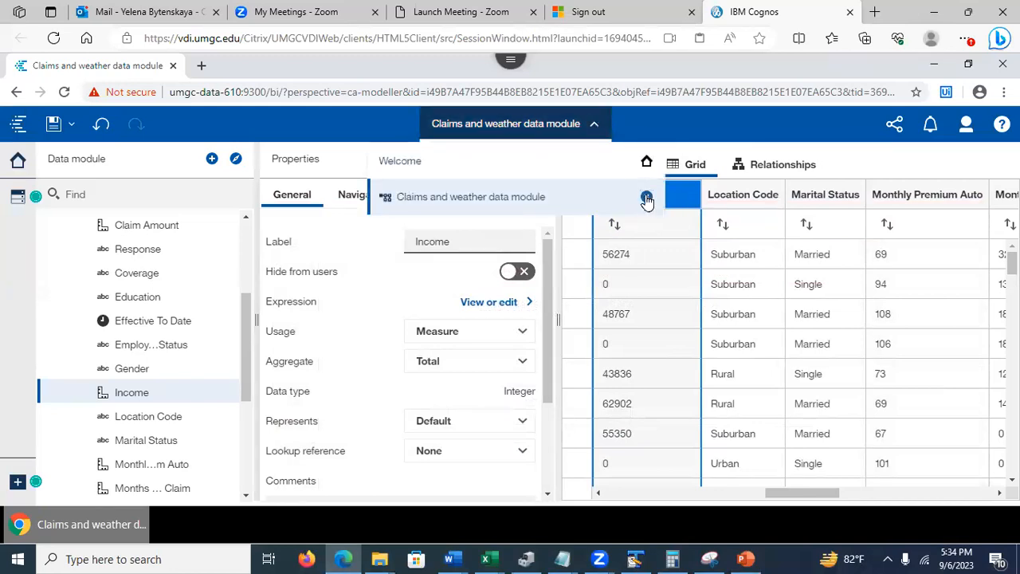
left_click(647, 198)
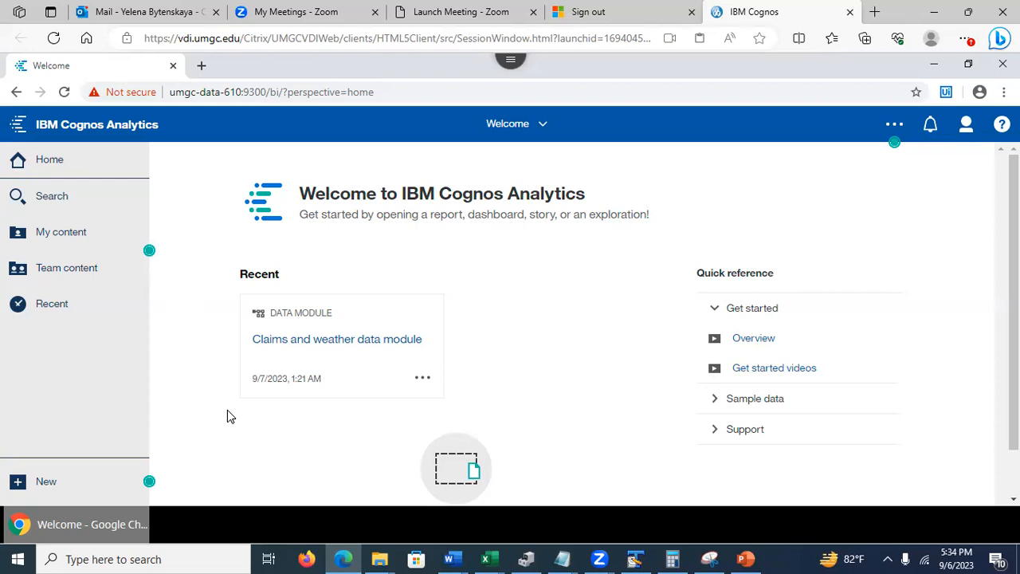
- Create a new exploration from the Claims and weather data module stored in My content
left_click(57, 311)
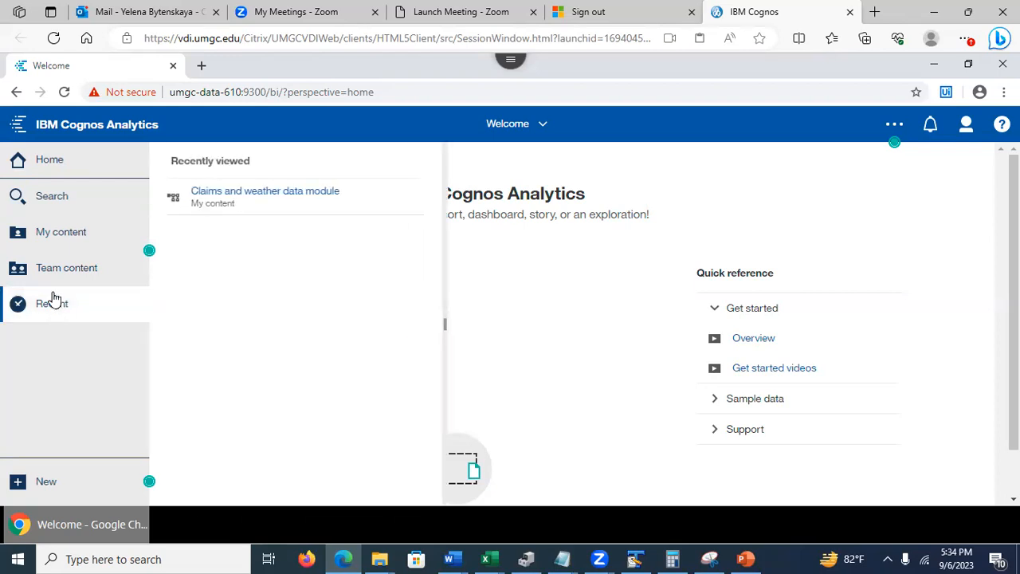
left_click(61, 234)
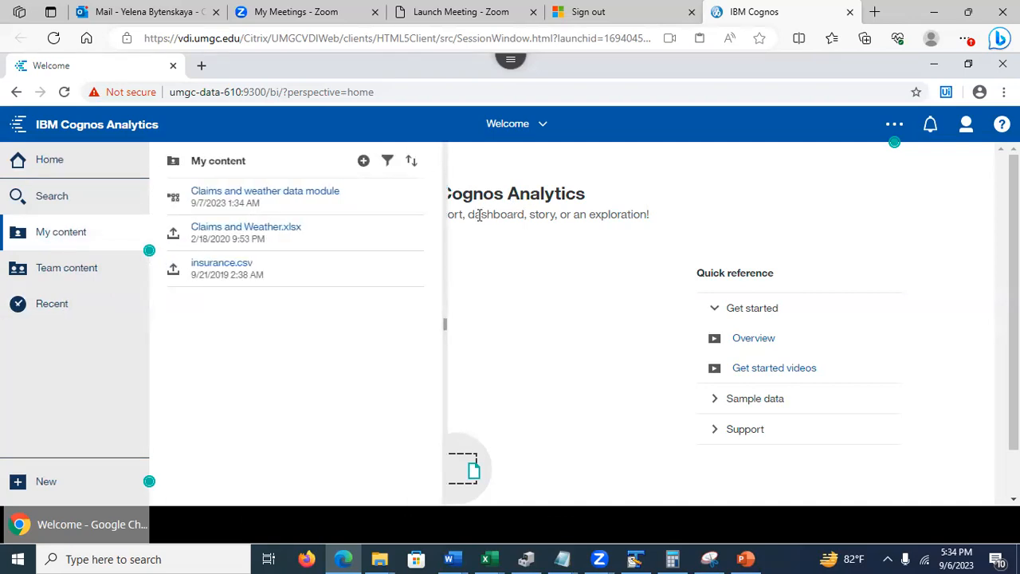
left_click(418, 199)
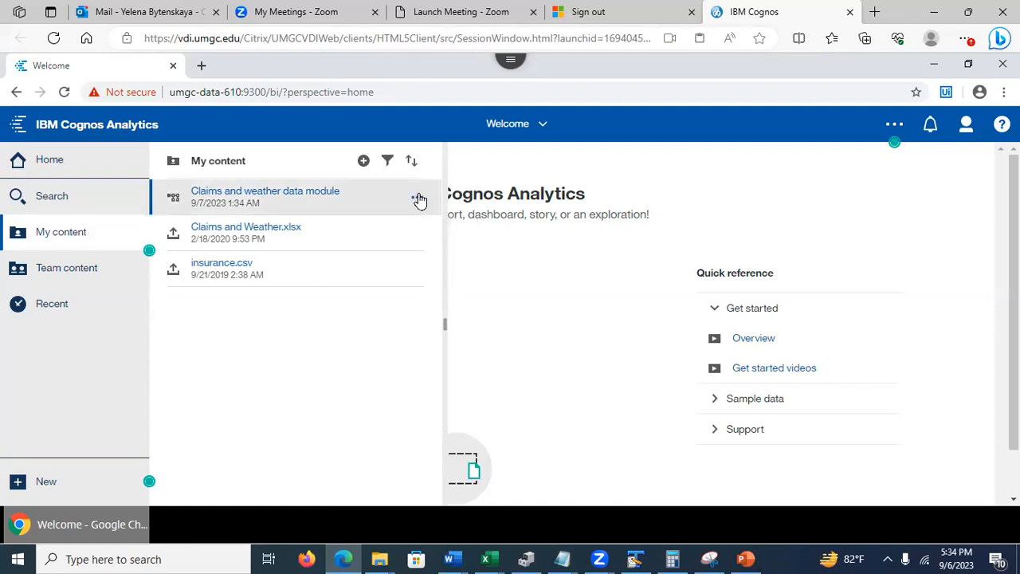
left_click(418, 198)
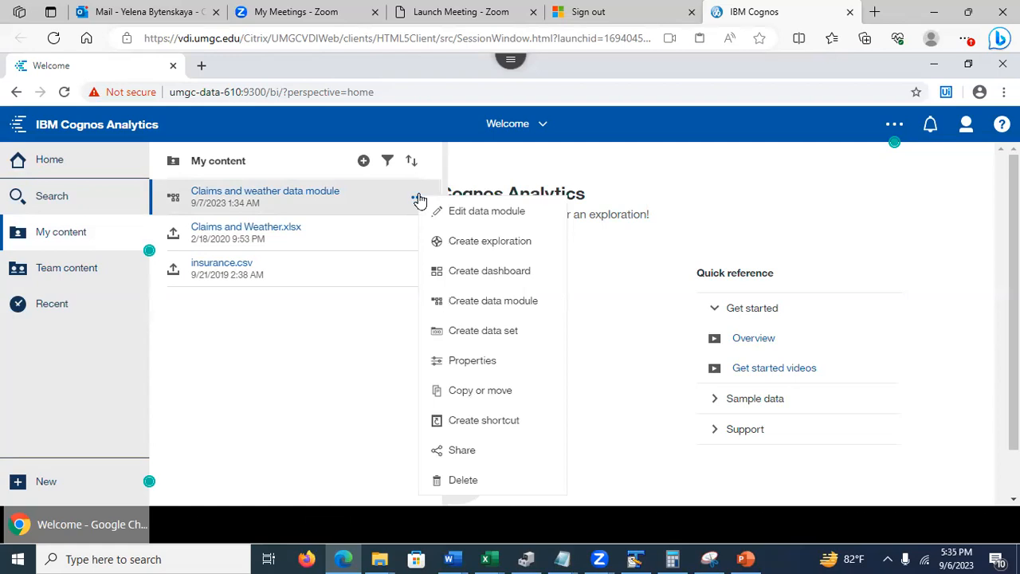
left_click(489, 241)
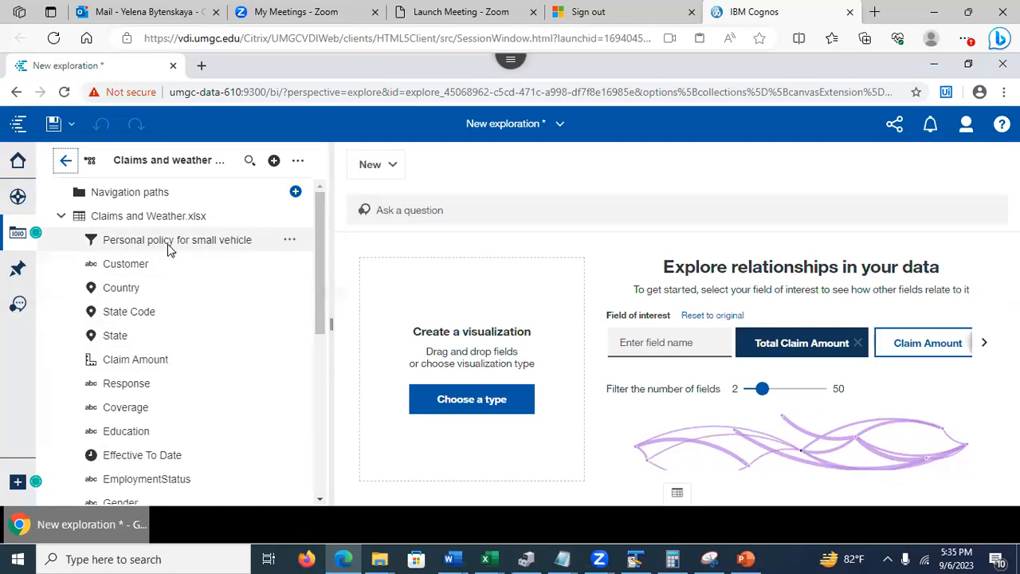
- Check the properties of the Personal policy for small vehicle filter and look through the exploration's source columns
left_click(289, 242)
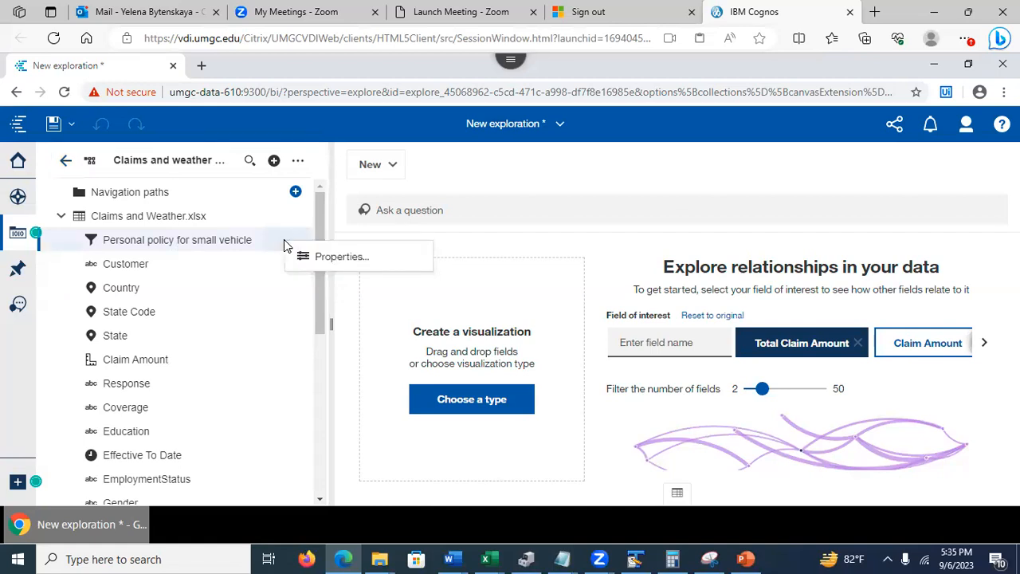
left_click(313, 255)
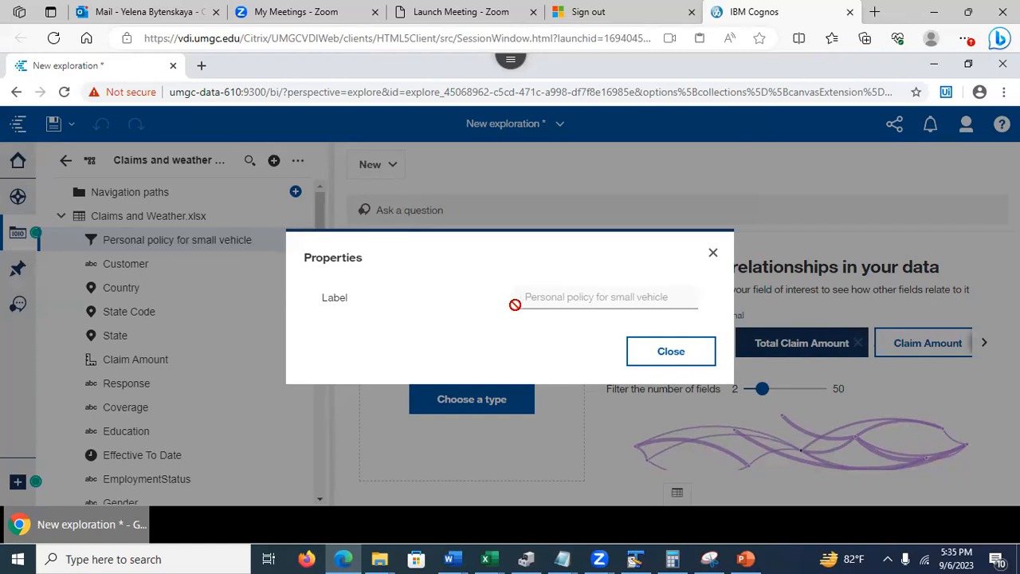
left_click(652, 357)
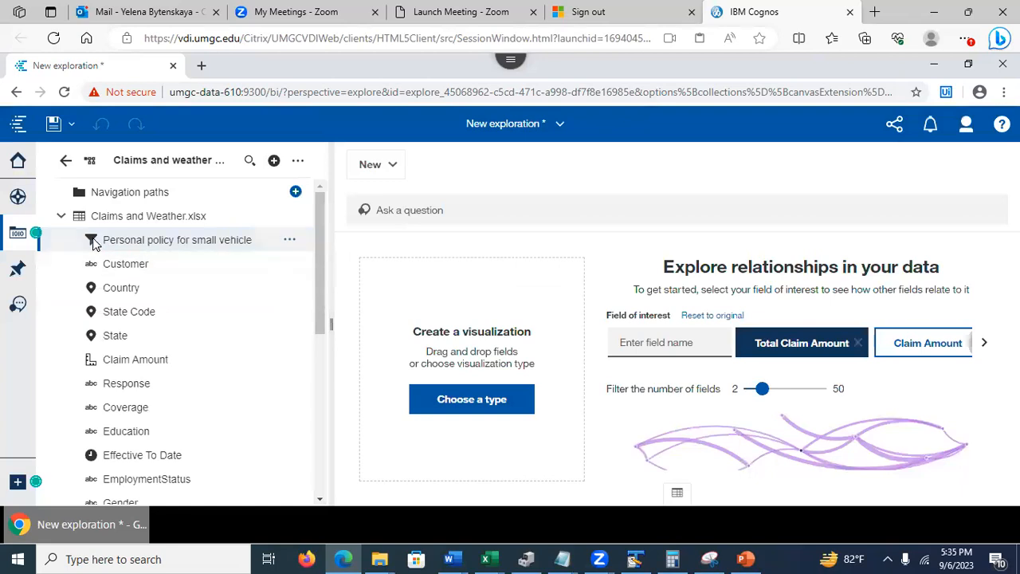
left_click(144, 243)
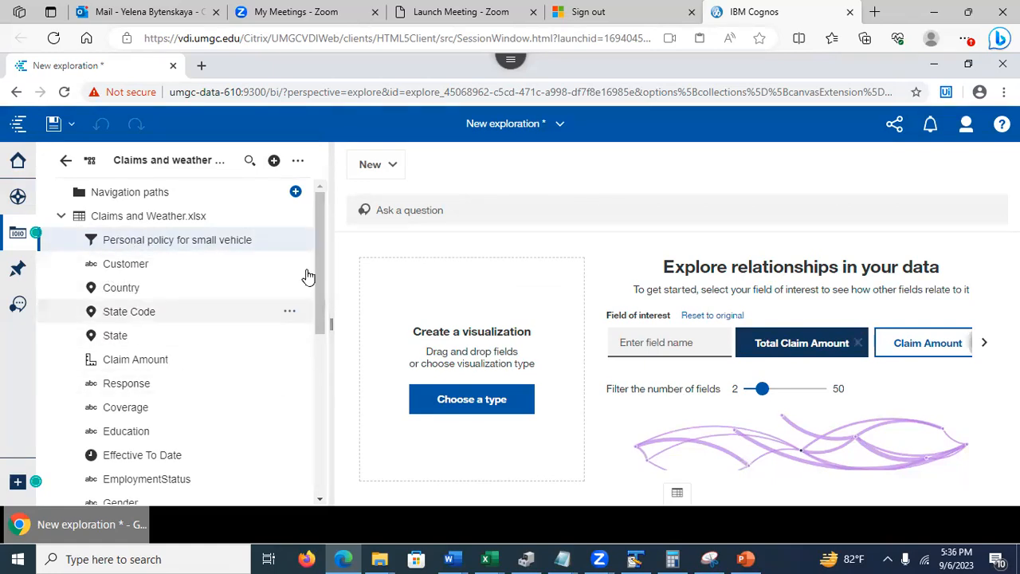
left_click_drag(323, 285, 320, 220)
left_click(146, 233)
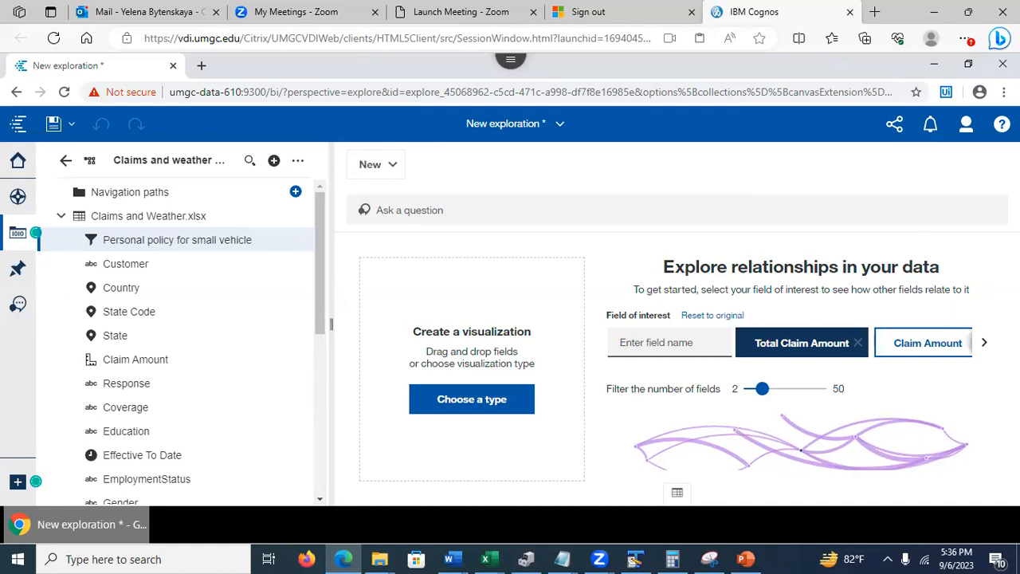
- Zoom the page out, inspect the Coverage to Total Claim Amount link strength, and select the Total Claim Amount node in the relationship diagram
key("ctrl+minus")
key("ctrl+minus")
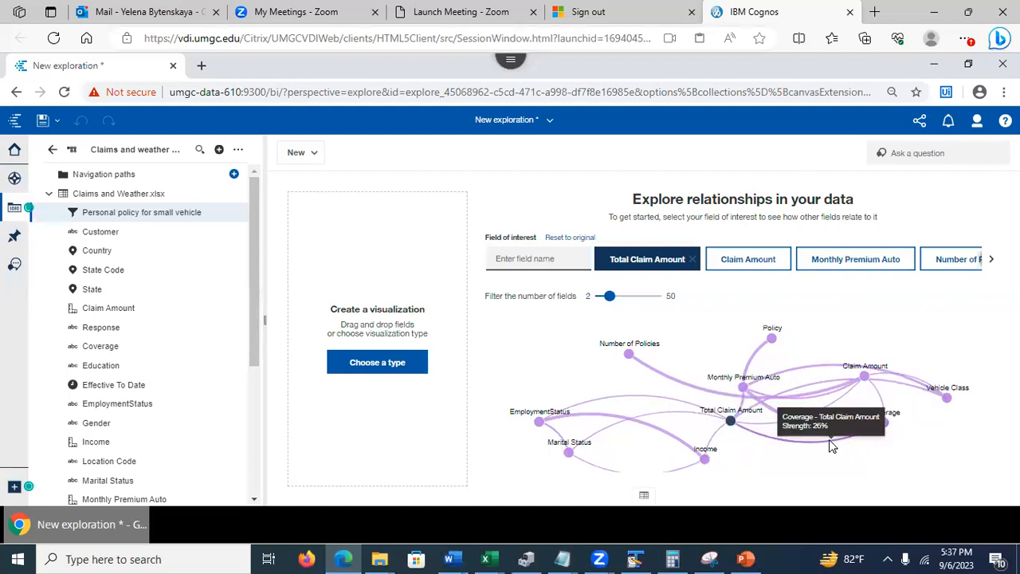
mouse_move(814, 442)
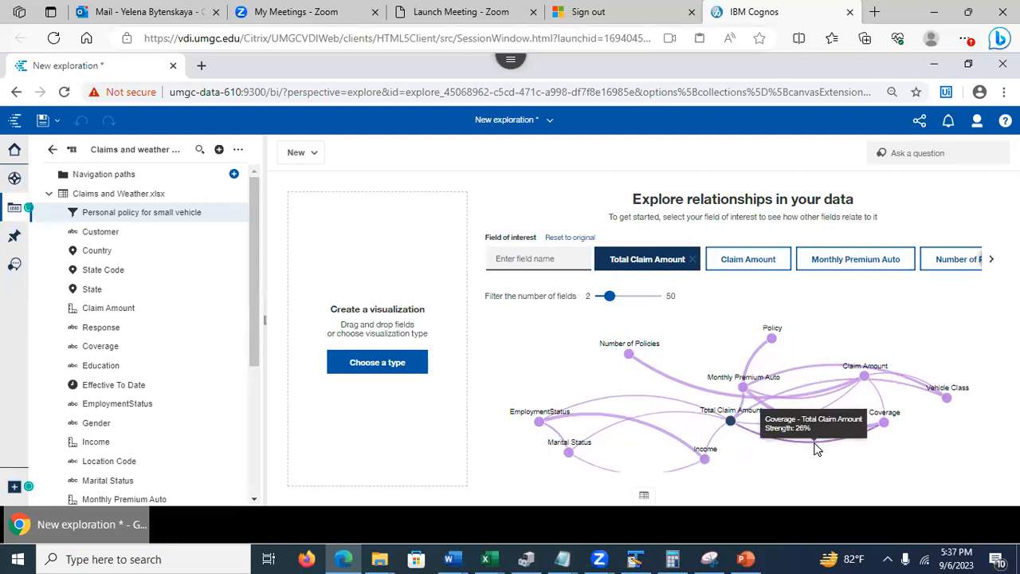
left_click(731, 423)
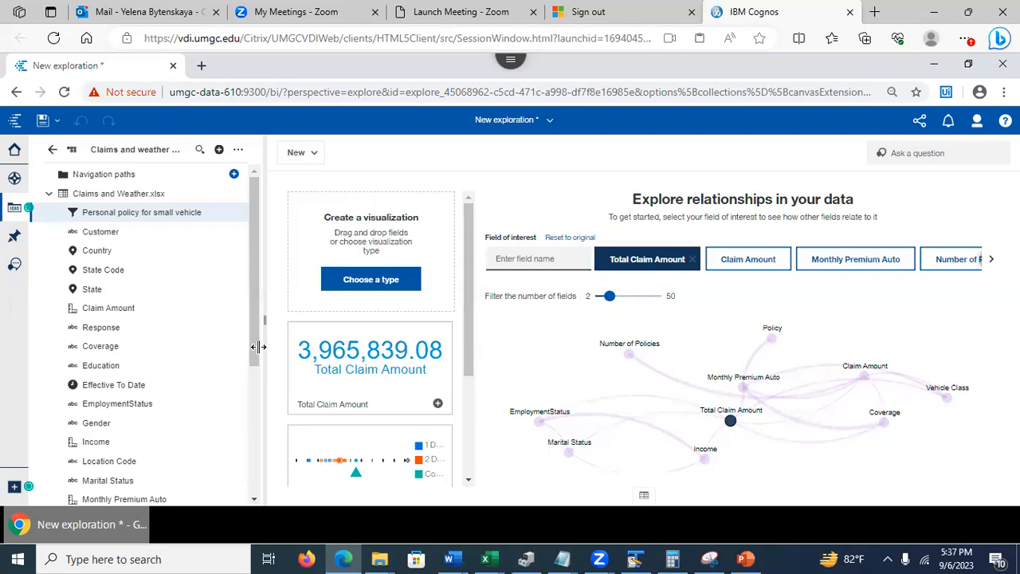
- Change the Total Claim Amount column's aggregate property to Average
left_click_drag(256, 350, 266, 470)
left_click(230, 452)
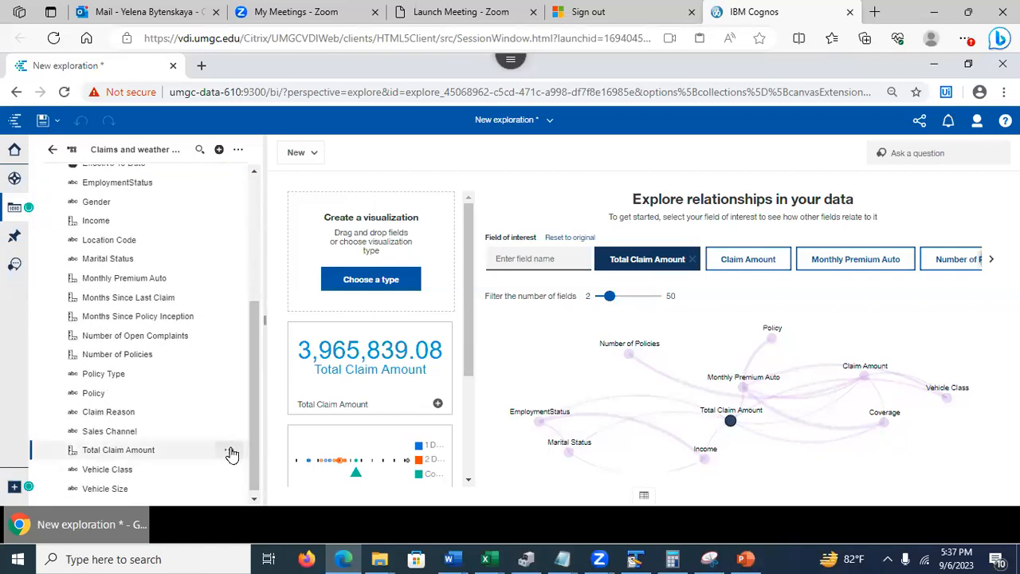
left_click(265, 490)
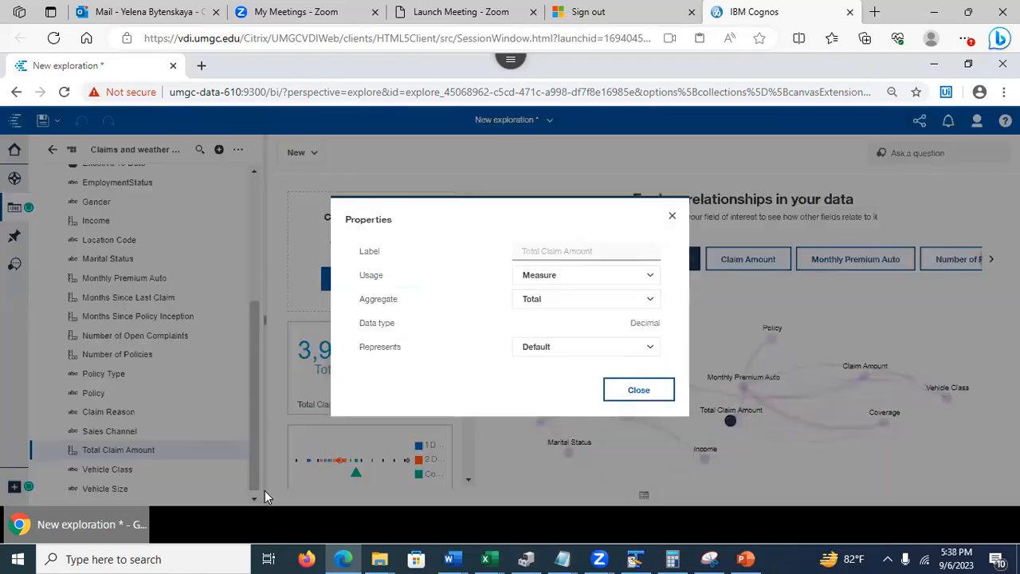
left_click(644, 301)
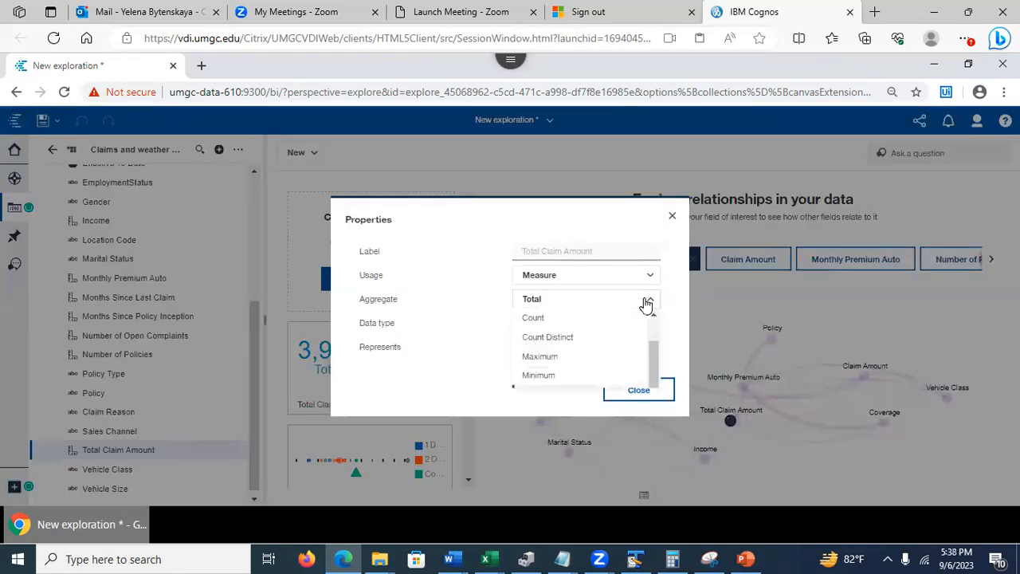
left_click_drag(659, 361, 653, 323)
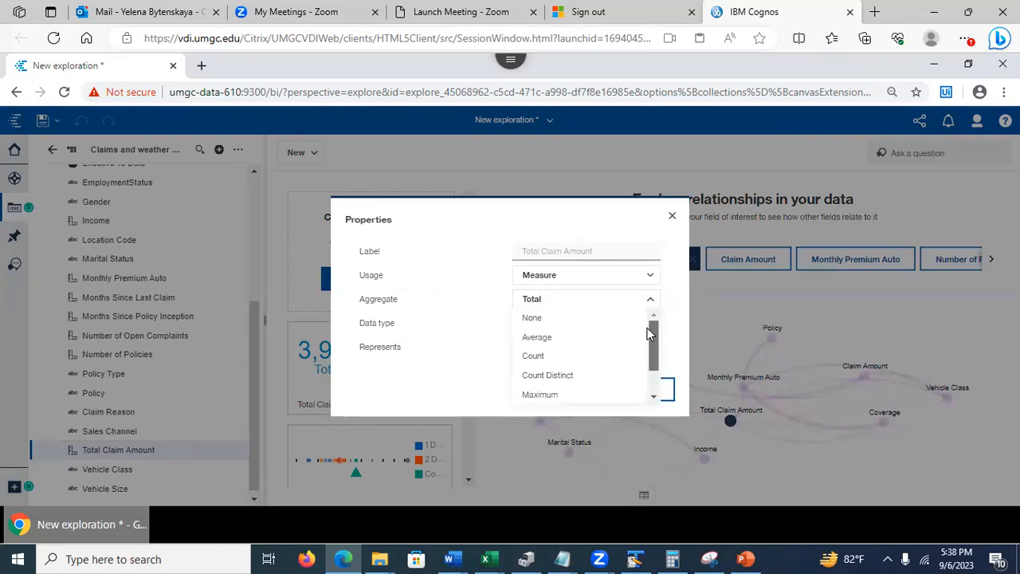
left_click(579, 342)
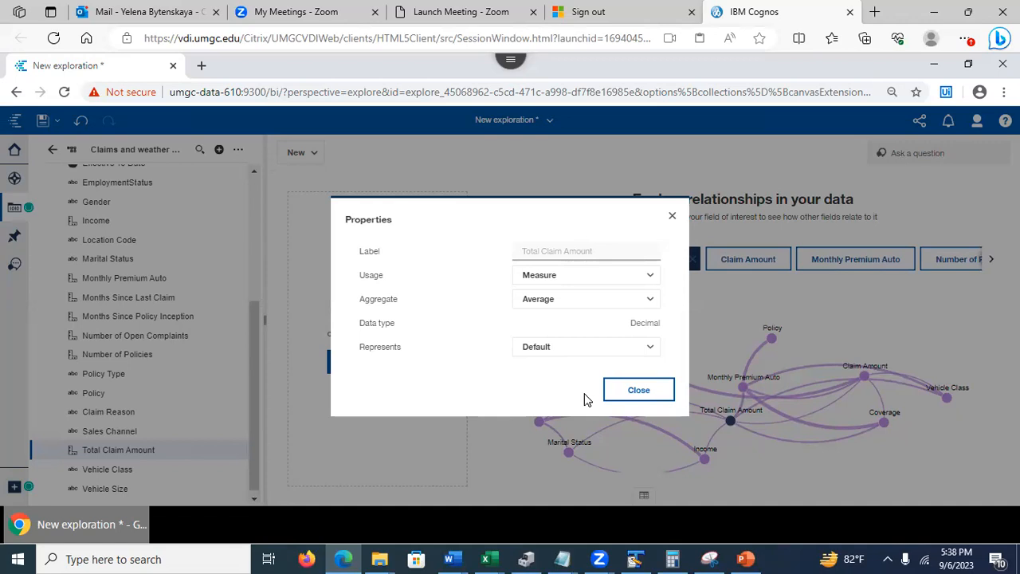
left_click(634, 395)
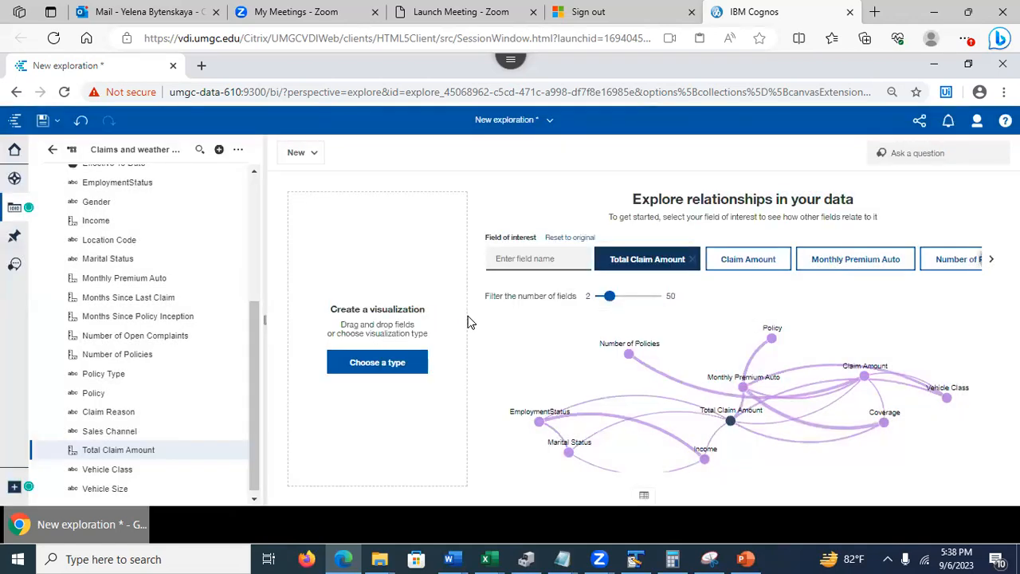
- Select the Total Claim Amount node and add its suggested driver analysis and Total Claim Amount by EmploymentStatus charts as cards
left_click(730, 422)
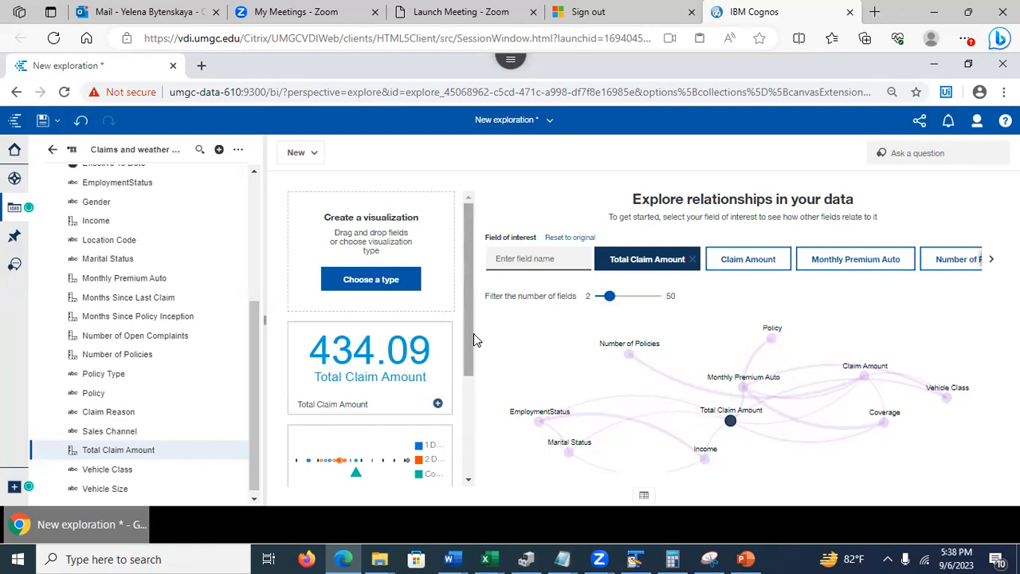
scroll(459, 409, "down", 2)
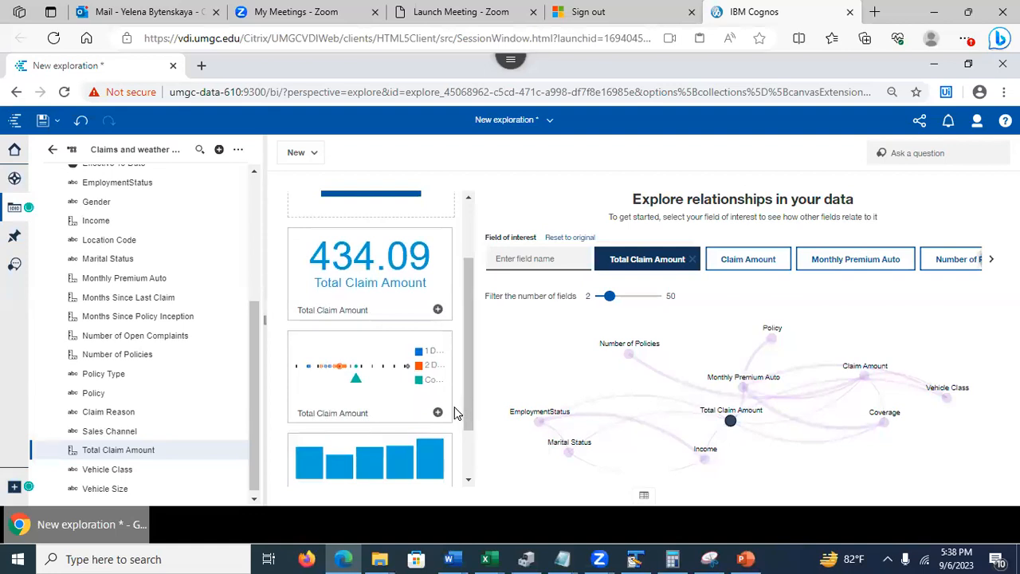
left_click(437, 413)
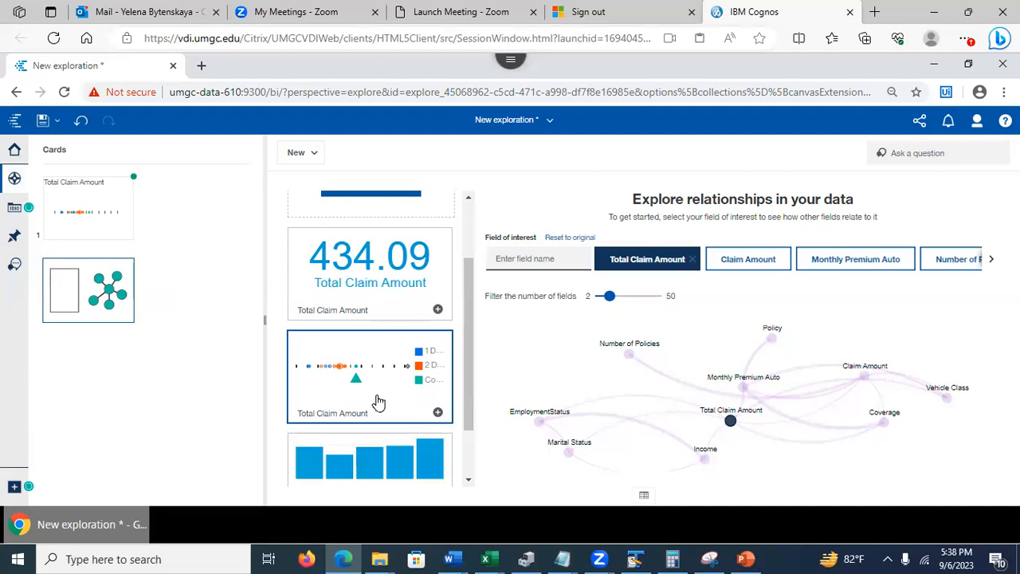
left_click_drag(466, 362, 461, 432)
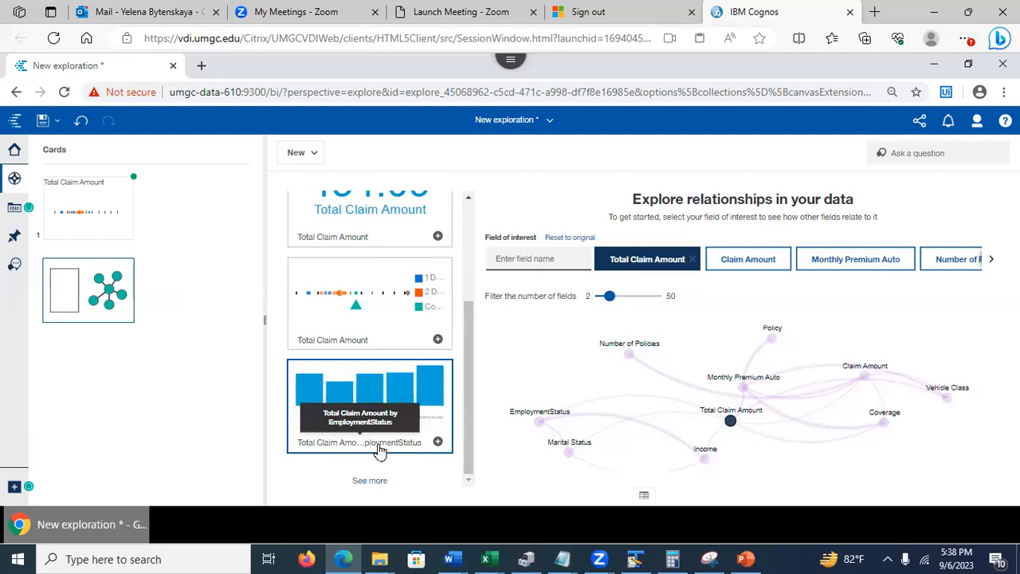
left_click(438, 443)
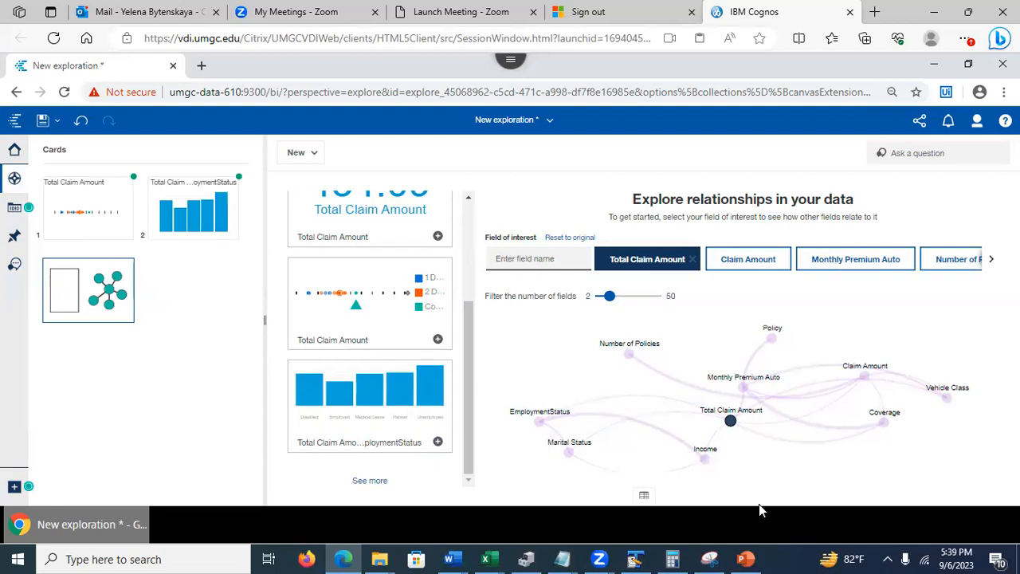
- Preview the suggested visualizations relating Income to Total Claim Amount, leaving Income deselected in the relationship diagram
left_click(704, 458)
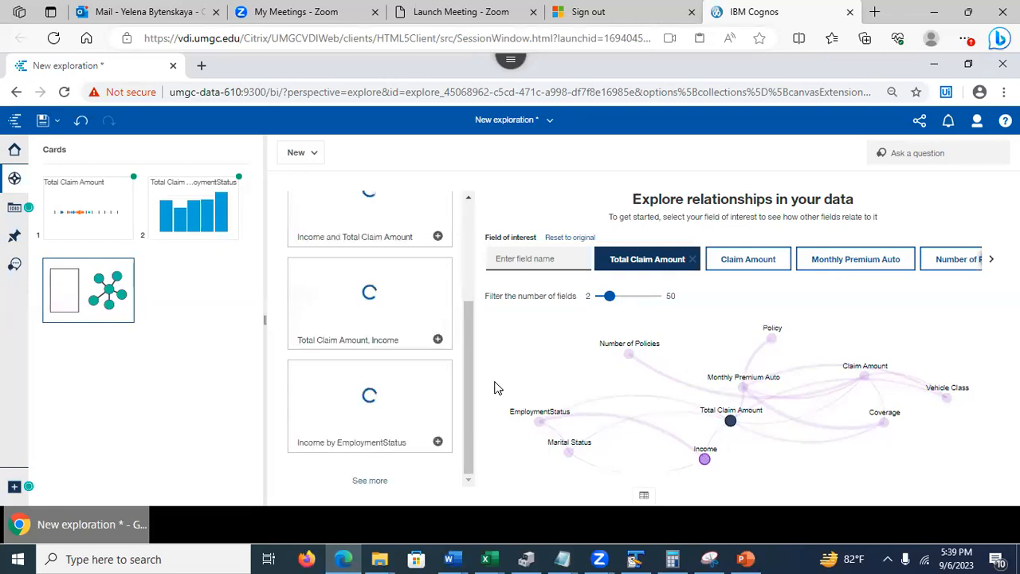
left_click_drag(470, 371, 471, 458)
left_click(705, 459)
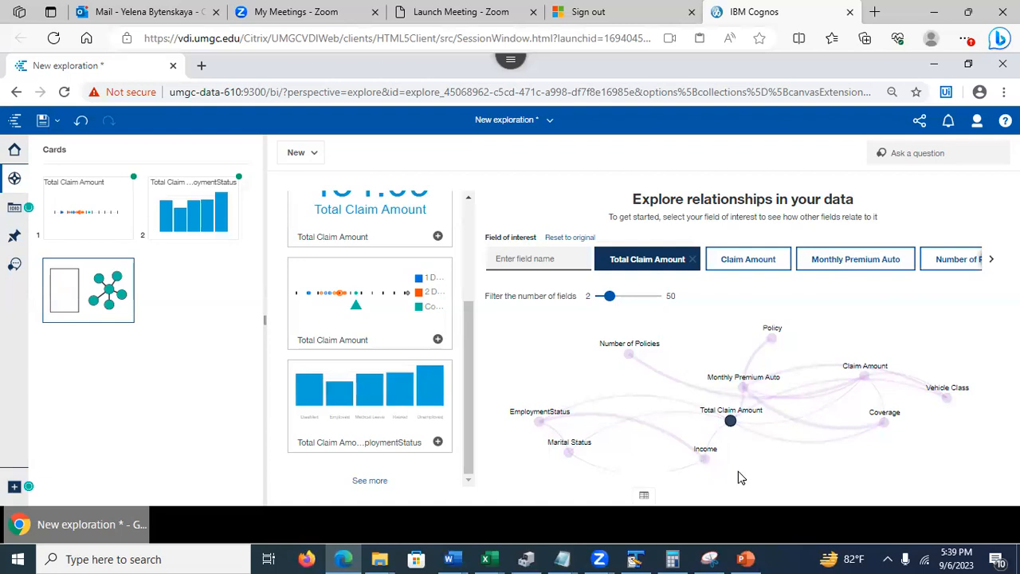
- Select the Coverage node and add the suggested chart of Monthly Premium Auto by Coverage as a card
left_click(885, 423)
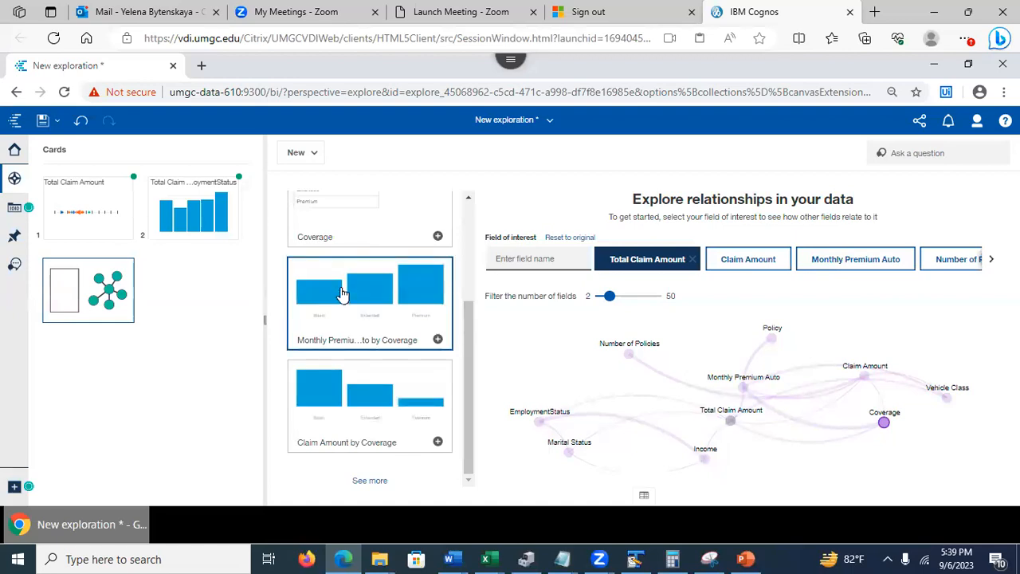
left_click(439, 340)
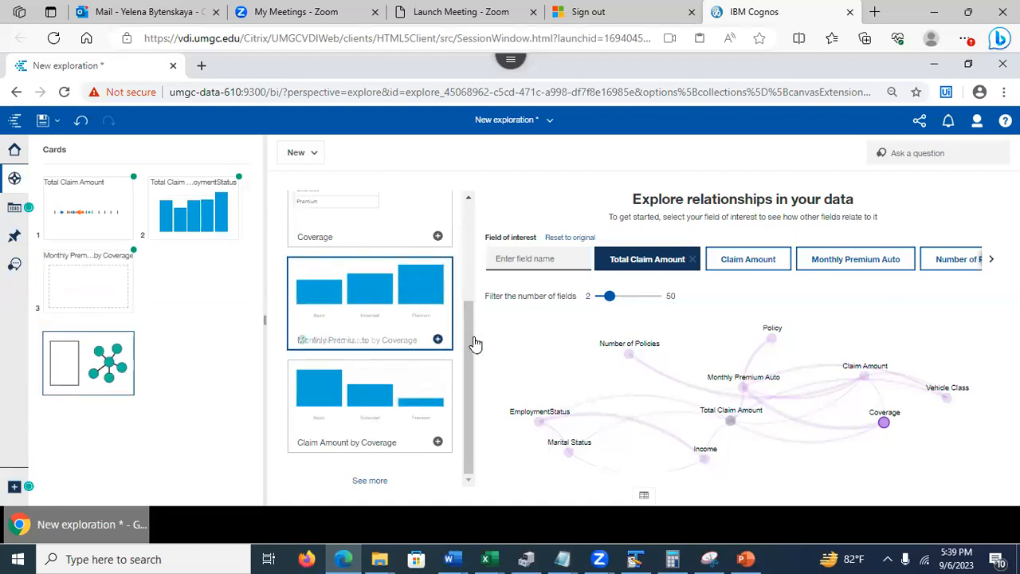
left_click_drag(471, 334, 459, 216)
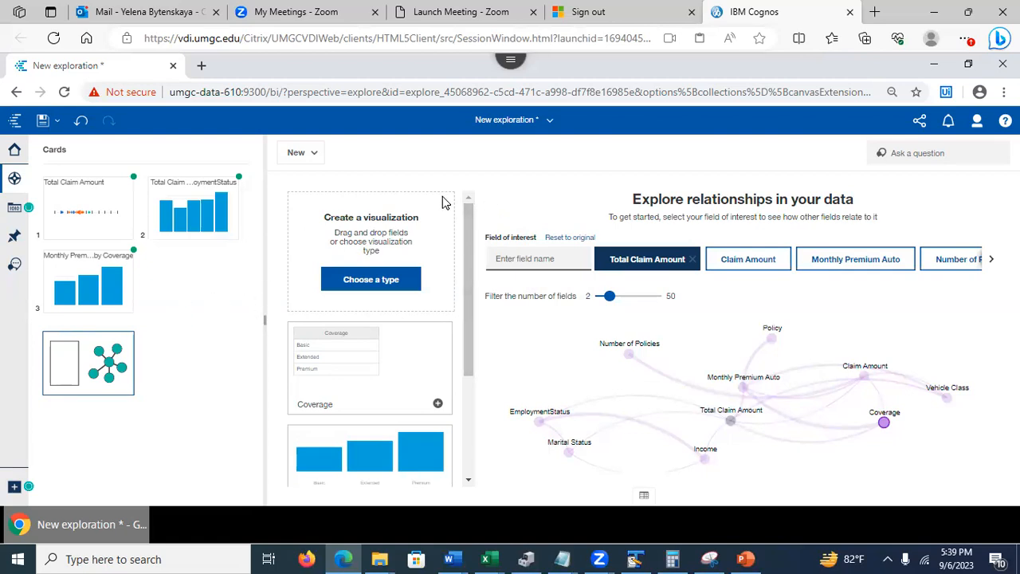
- Create a new single card with a Spiral visualization that uses Total Claim Amount as the target
left_click(297, 159)
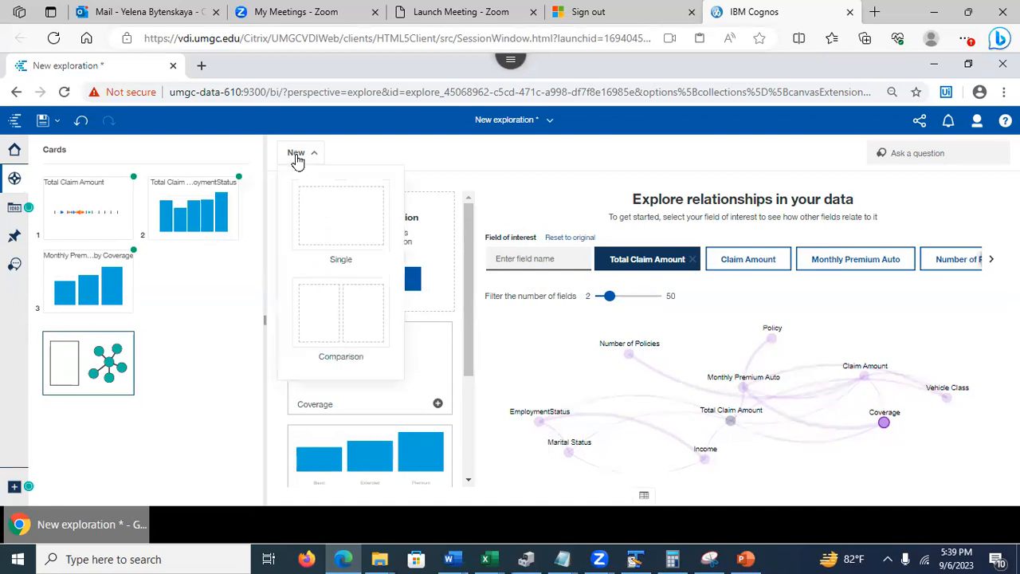
left_click(333, 221)
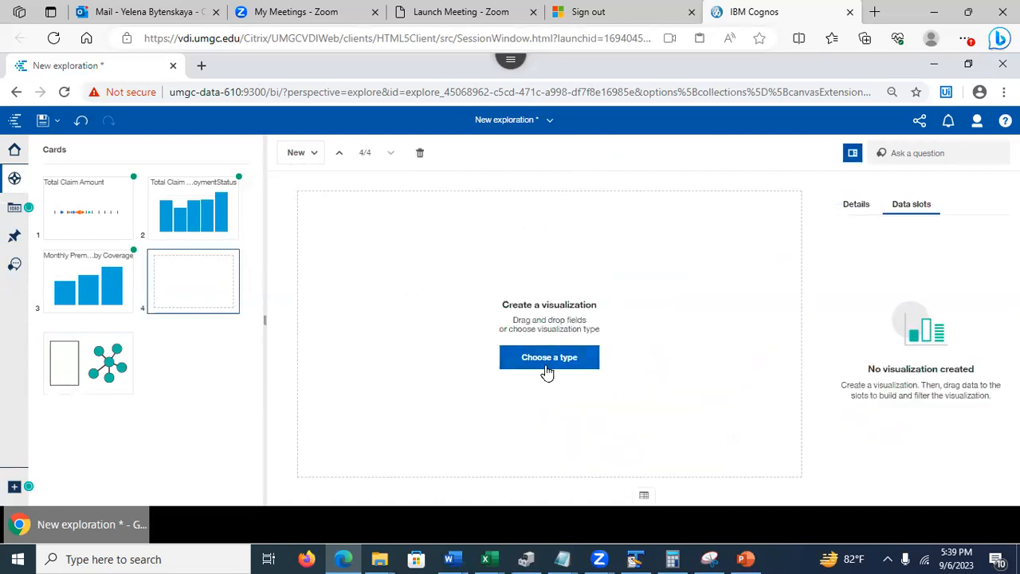
left_click(543, 358)
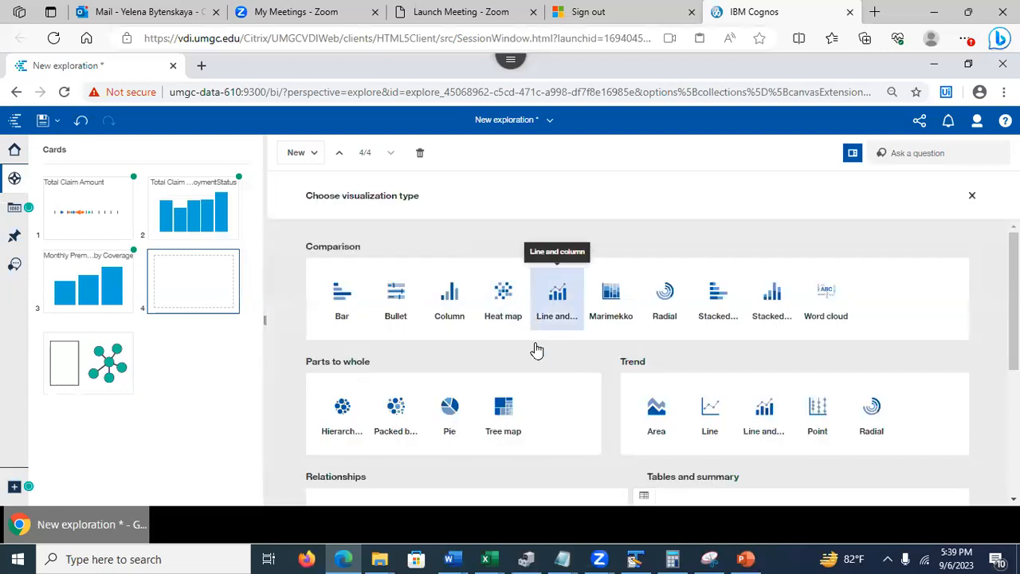
scroll(911, 318, "down", 3)
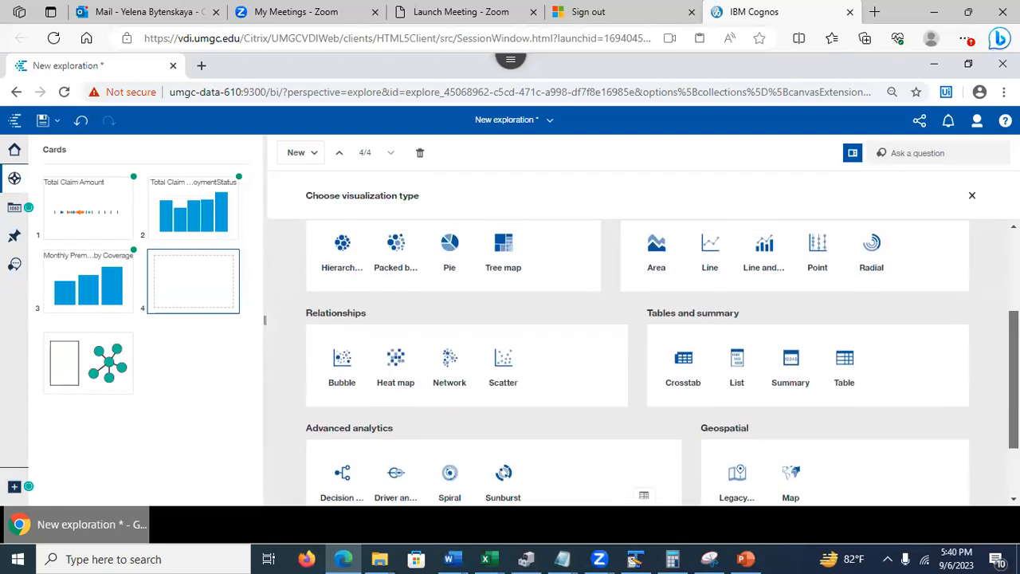
scroll(956, 382, "down", 2)
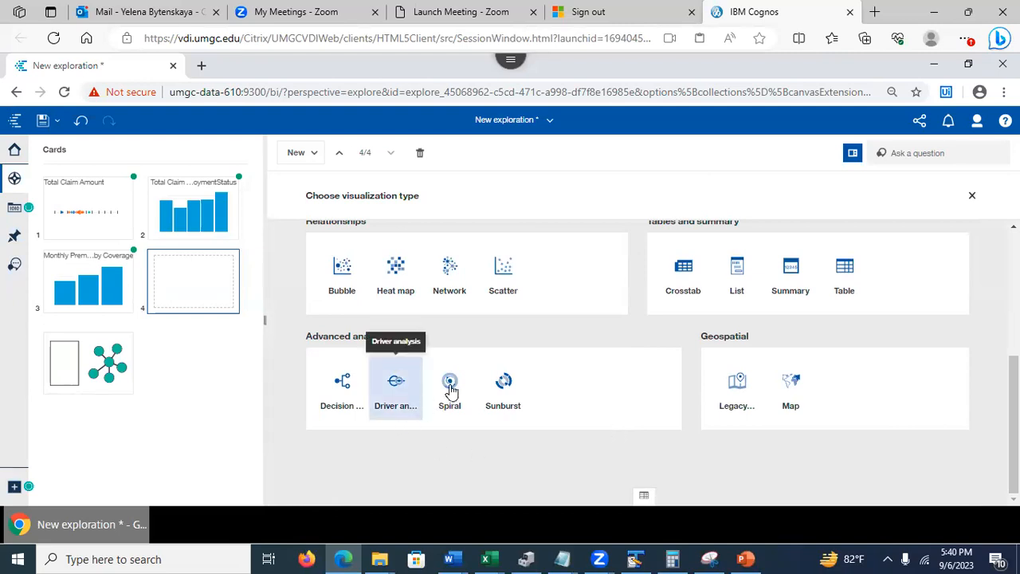
left_click(450, 386)
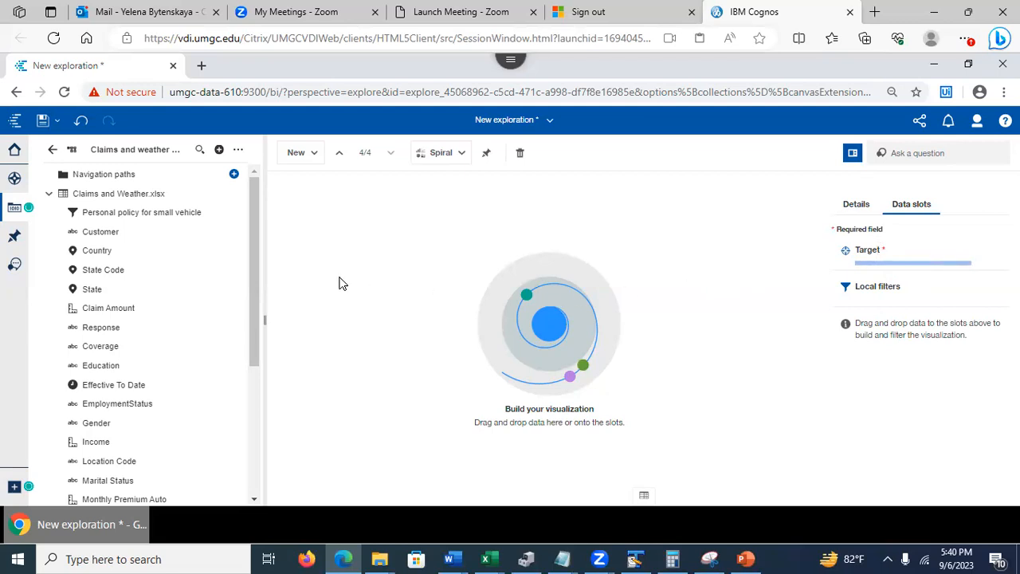
left_click_drag(257, 286, 260, 408)
left_click_drag(121, 446, 876, 245)
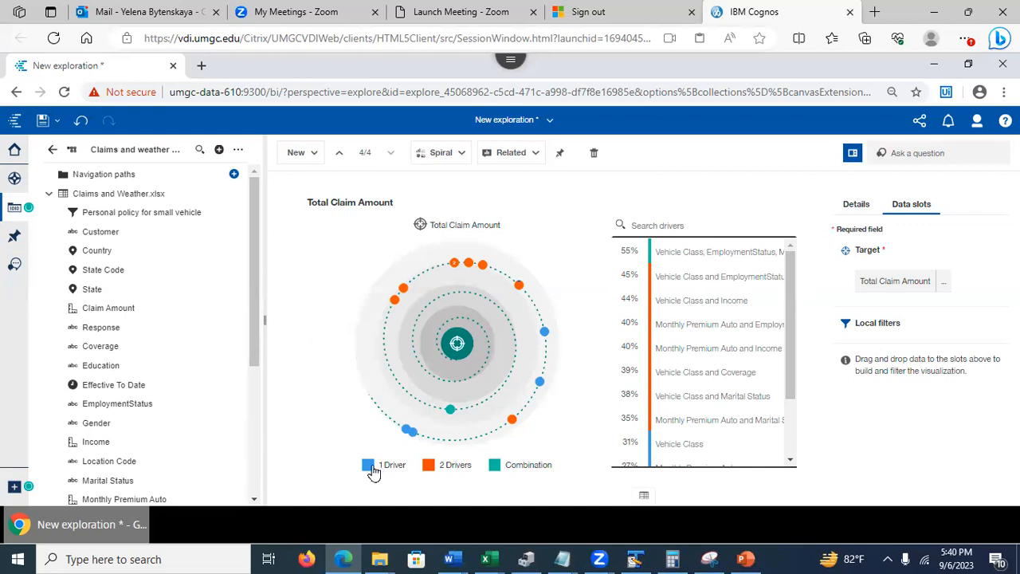
- Examine the spiral's drivers by hiding the Combination and 2 Drivers groups, restoring both, and reviewing the driver list
left_click(495, 467)
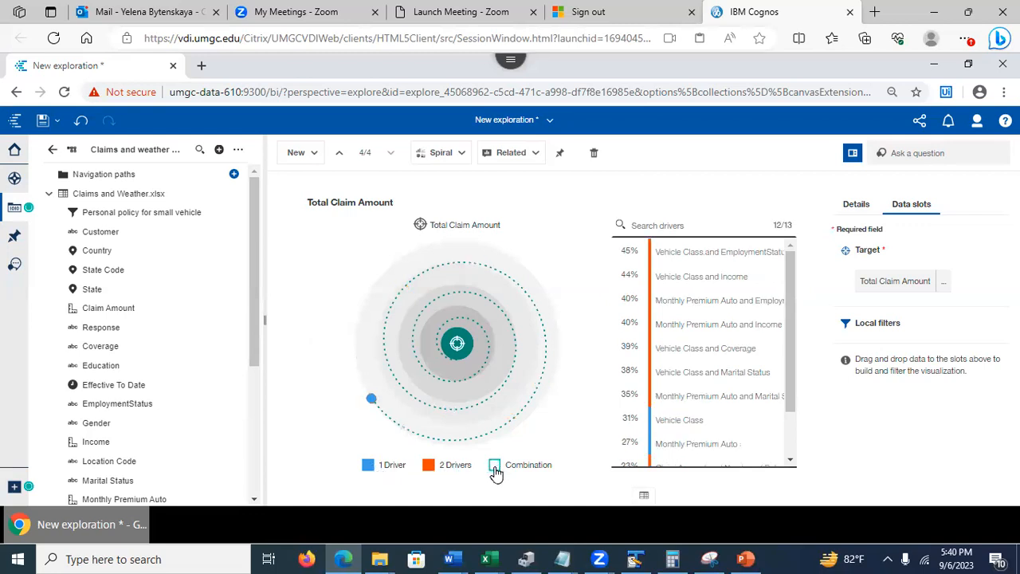
left_click(428, 467)
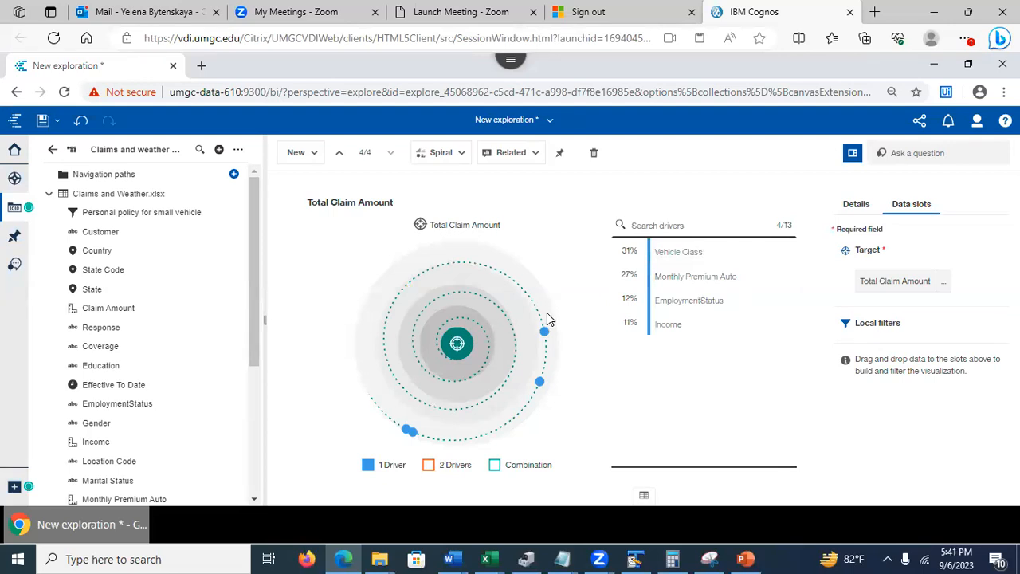
mouse_move(545, 337)
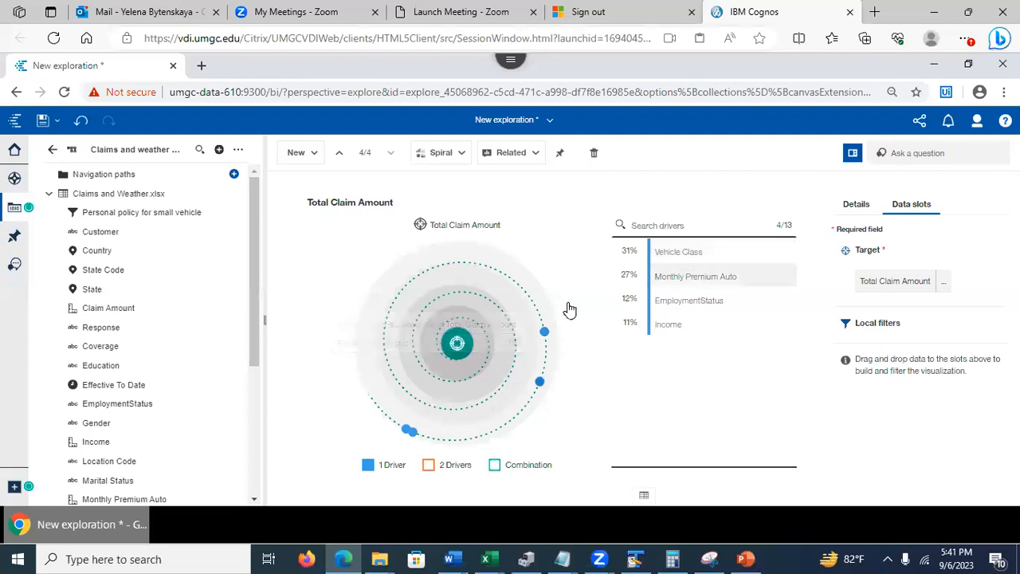
left_click(428, 464)
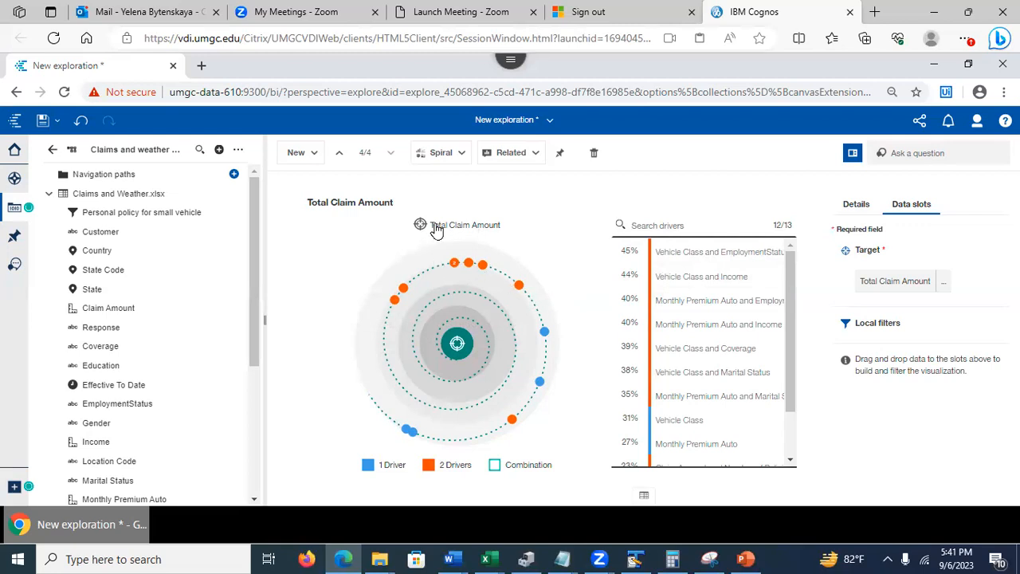
left_click_drag(791, 370, 791, 415)
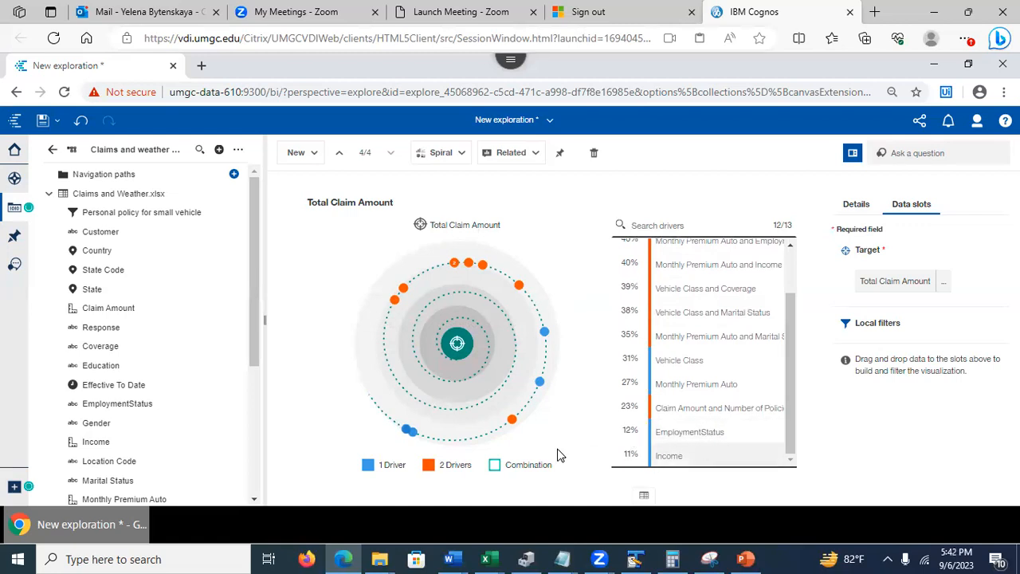
left_click(499, 468)
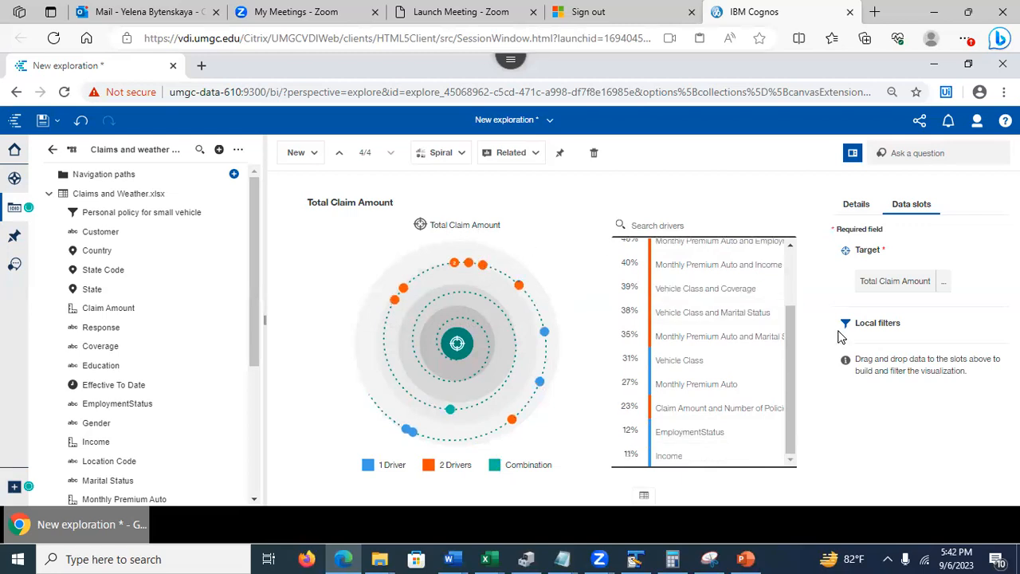
left_click_drag(790, 332, 796, 261)
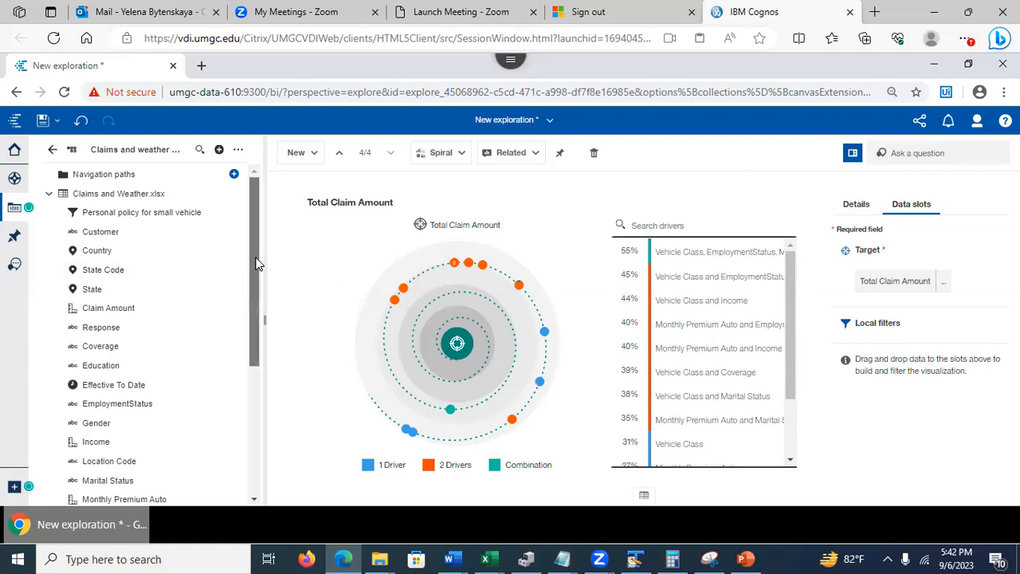
- Open the Total Claim Amount driver analysis card and inspect the EmploymentStatus driver and the Claim Amount and Number of Policies driver pair
left_click(12, 182)
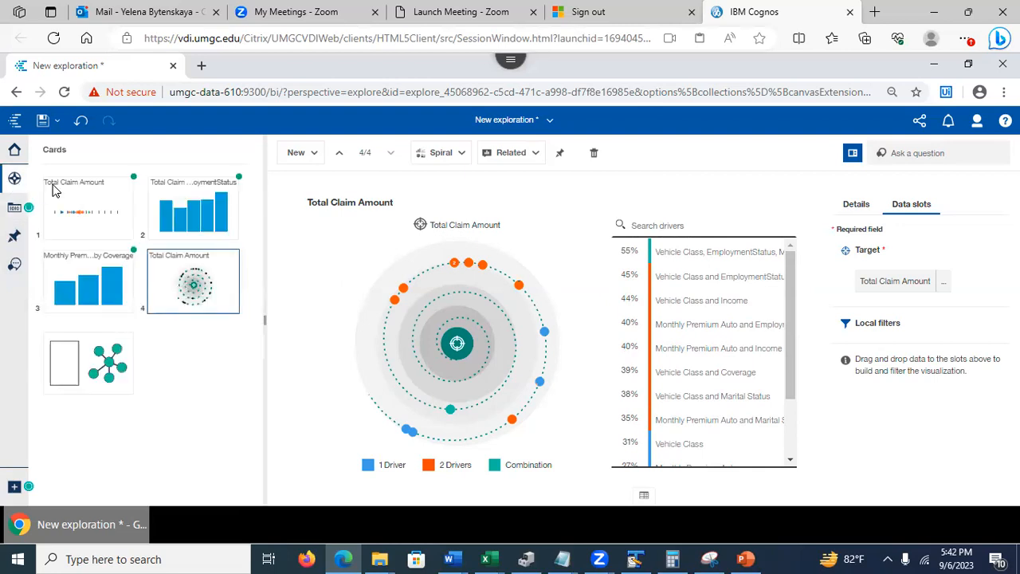
left_click(79, 204)
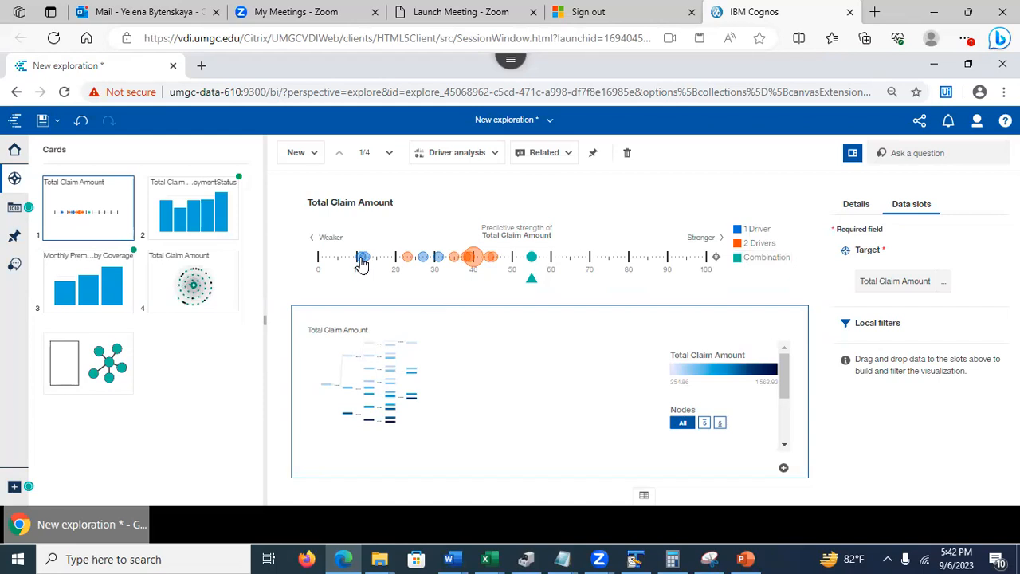
mouse_move(362, 265)
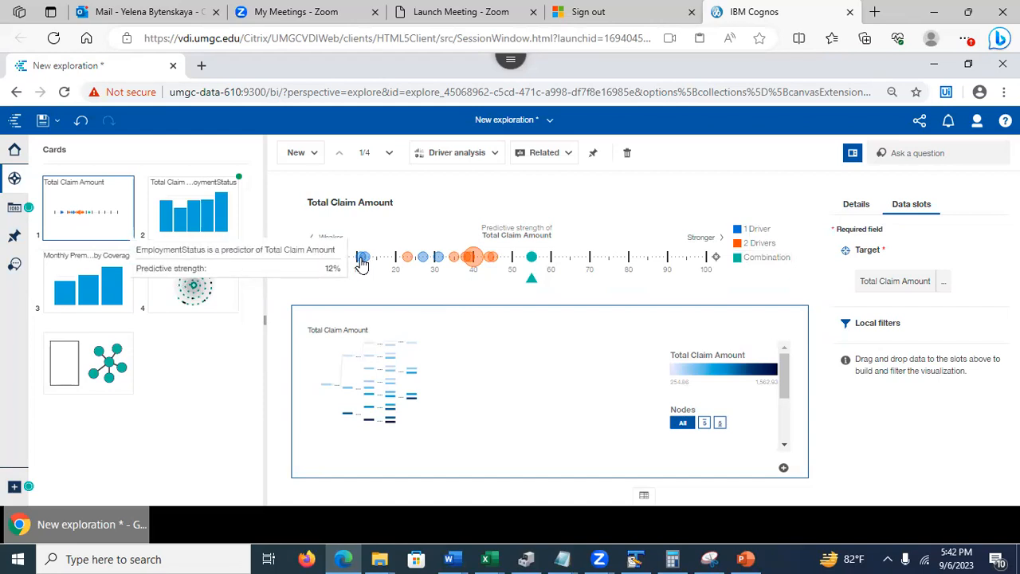
left_click(362, 261)
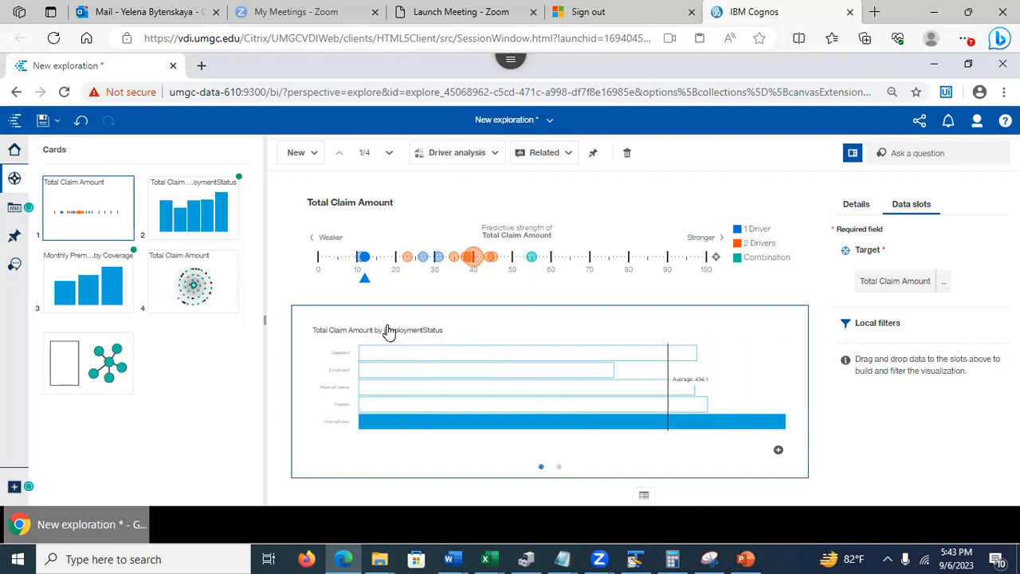
left_click(407, 261)
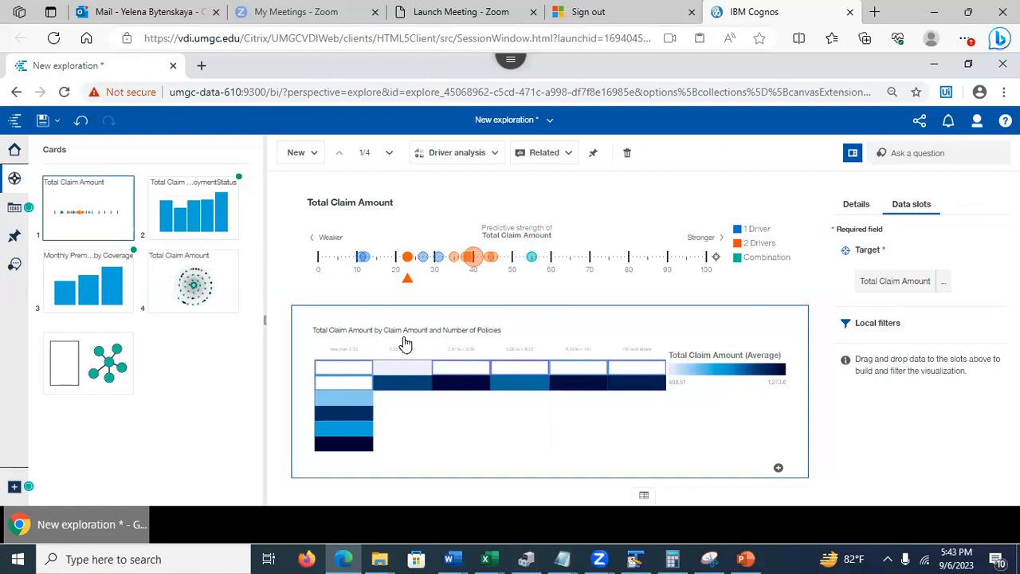
- Inspect a two-driver point and the Combination driver of Total Claim Amount, and add the Combination's decision tree as a card
left_click(453, 259)
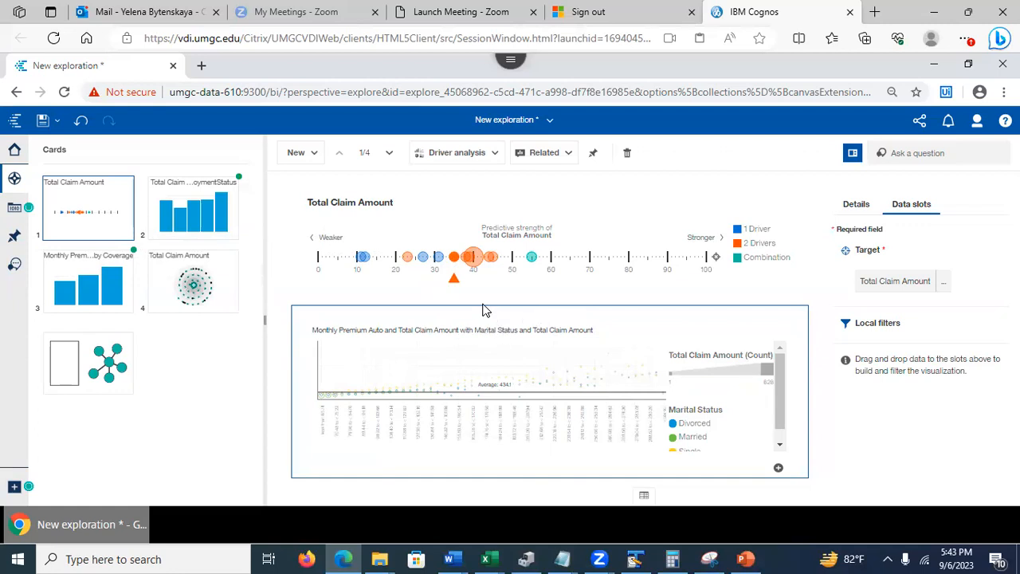
left_click(532, 257)
mouse_move(532, 265)
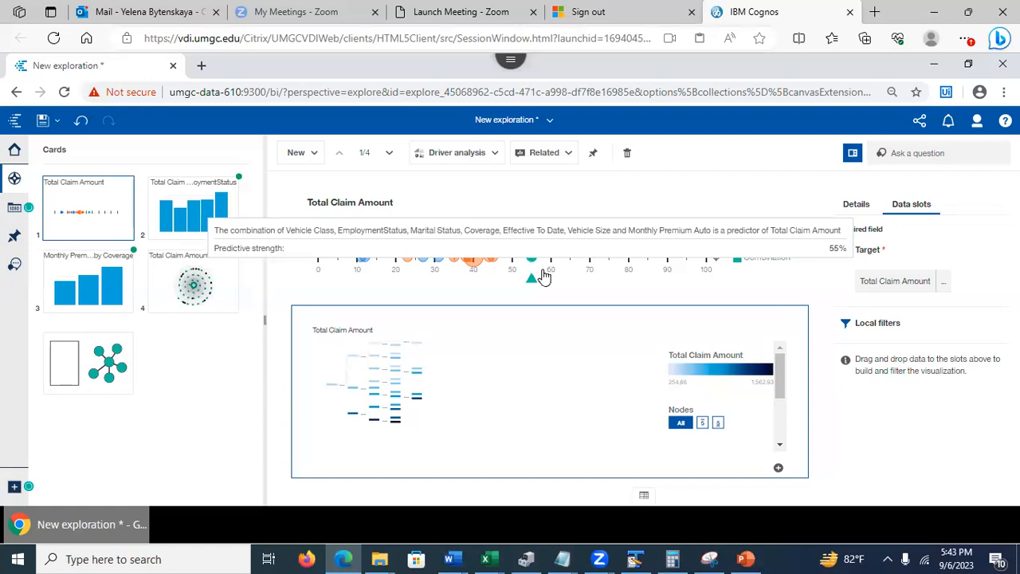
left_click(778, 470)
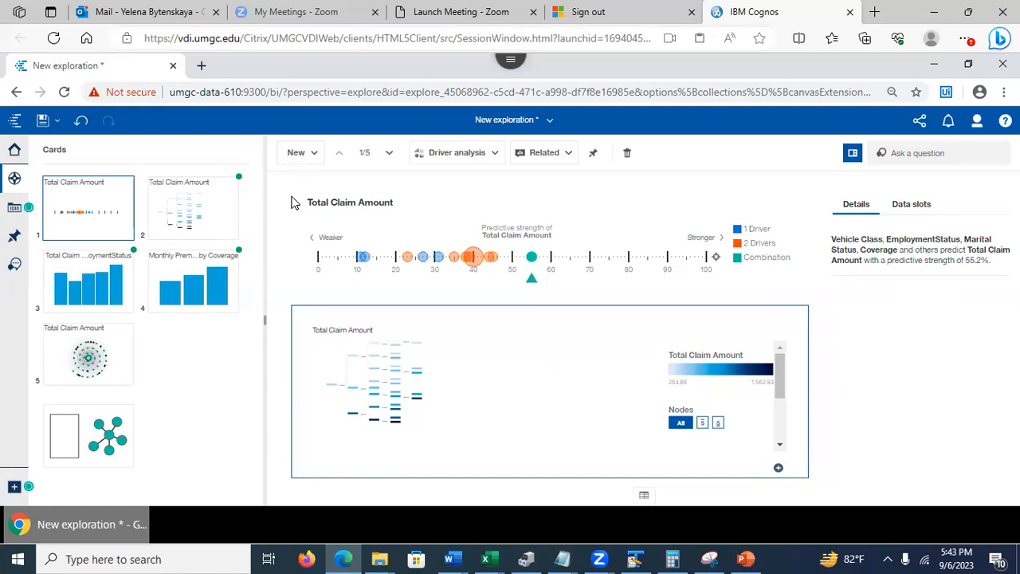
- Open the decision tree card and collapse the SUV, Sports Car branch and the employment nodes under Luxury SUV, Luxury Car
left_click(192, 215)
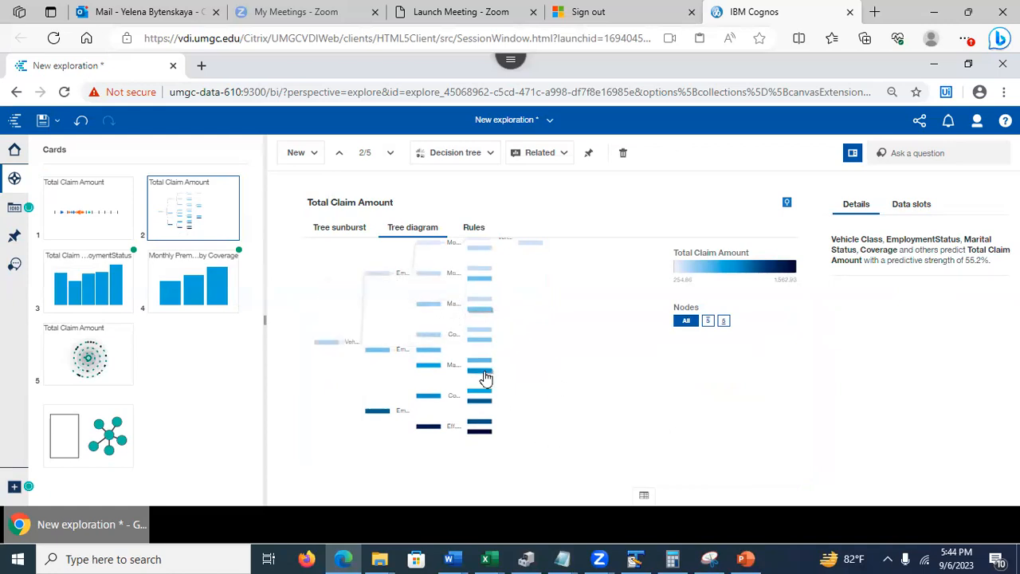
left_click(427, 273)
left_click(450, 289)
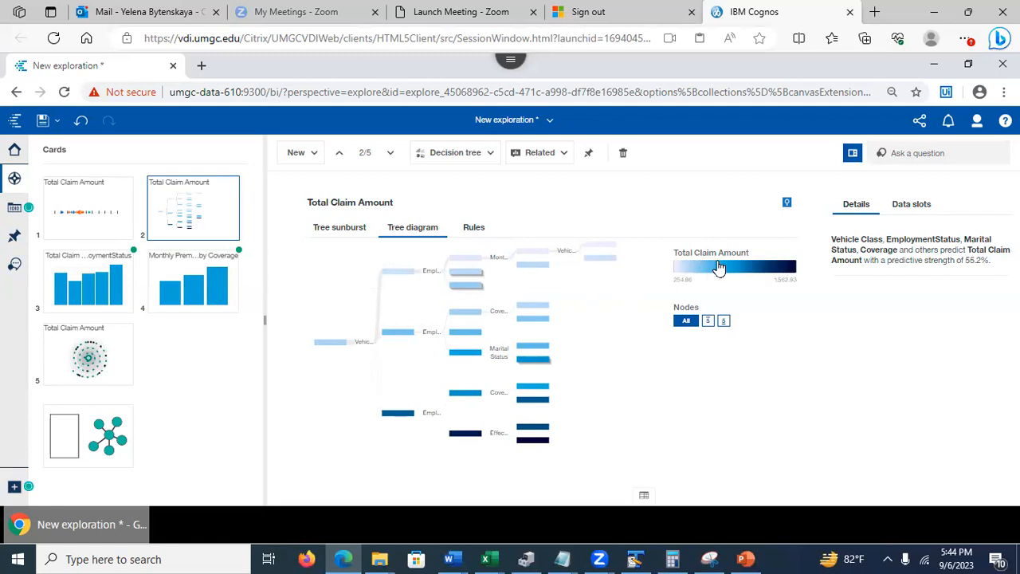
left_click(535, 271)
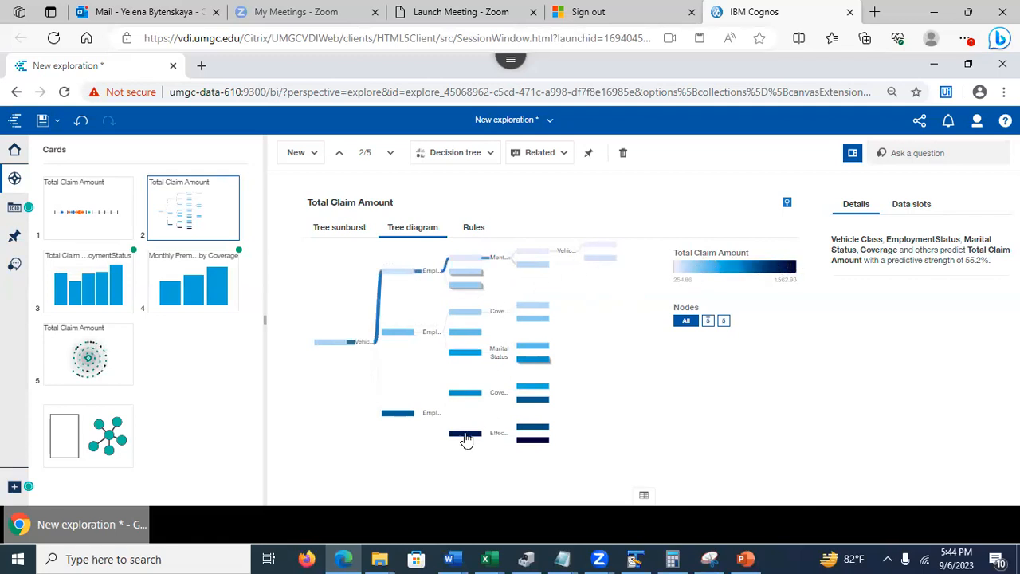
left_click(466, 439)
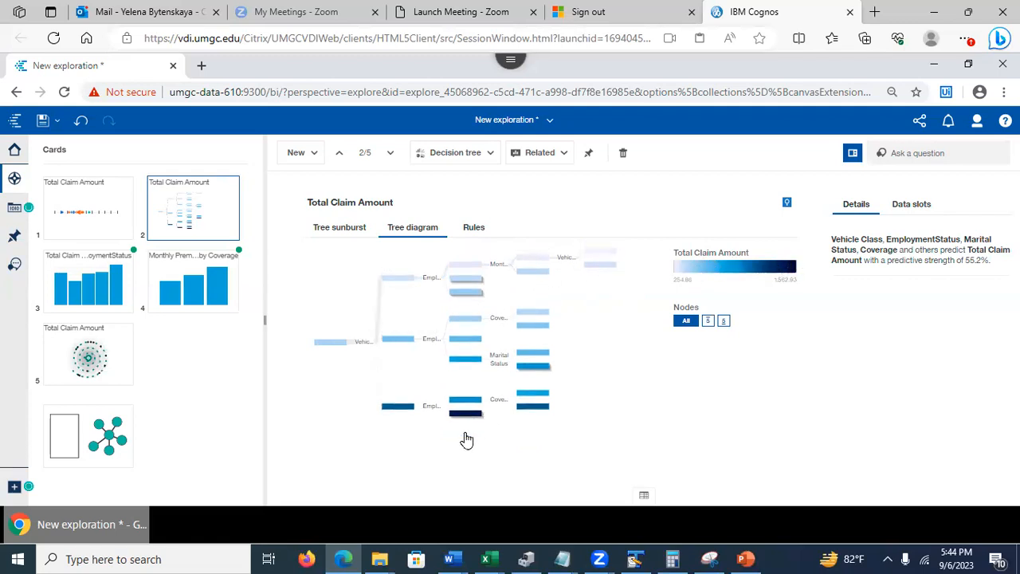
left_click(406, 344)
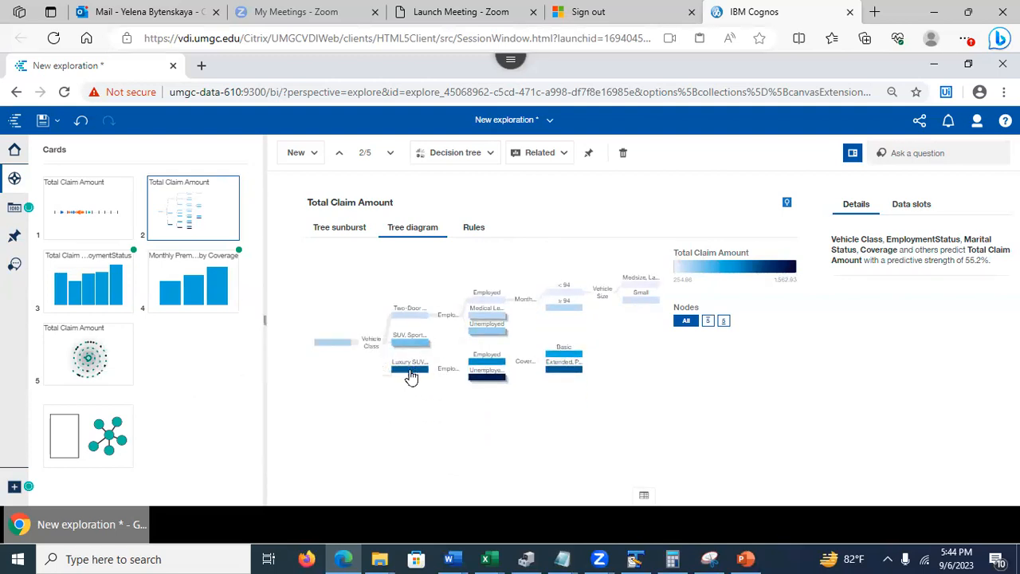
left_click(405, 371)
left_click(394, 342)
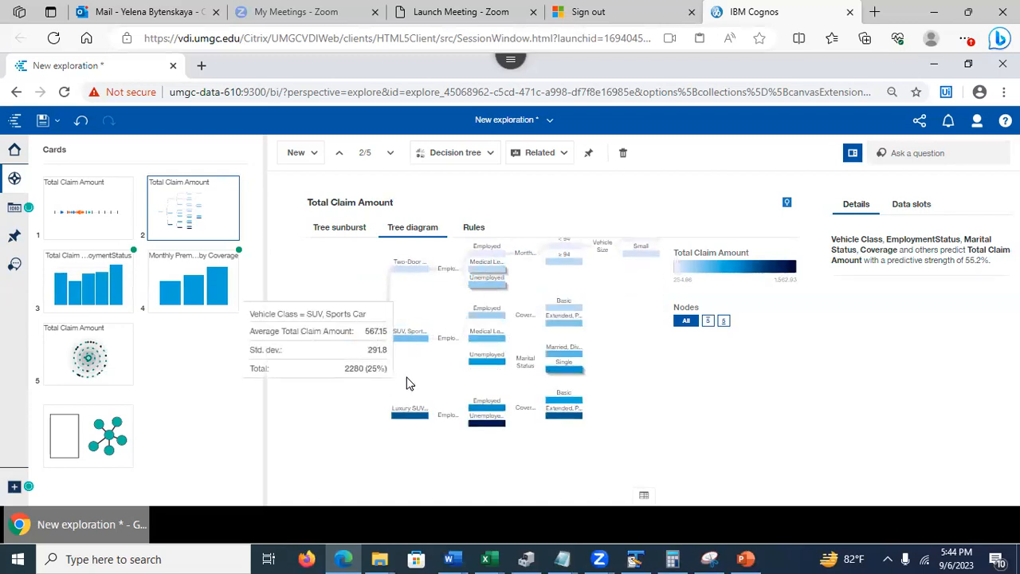
left_click(492, 406)
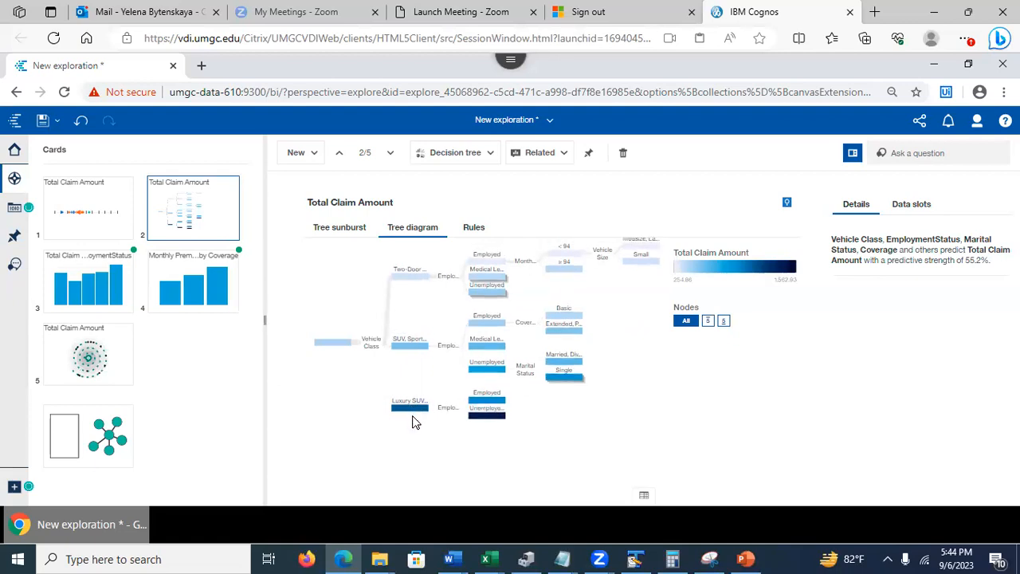
left_click(408, 350)
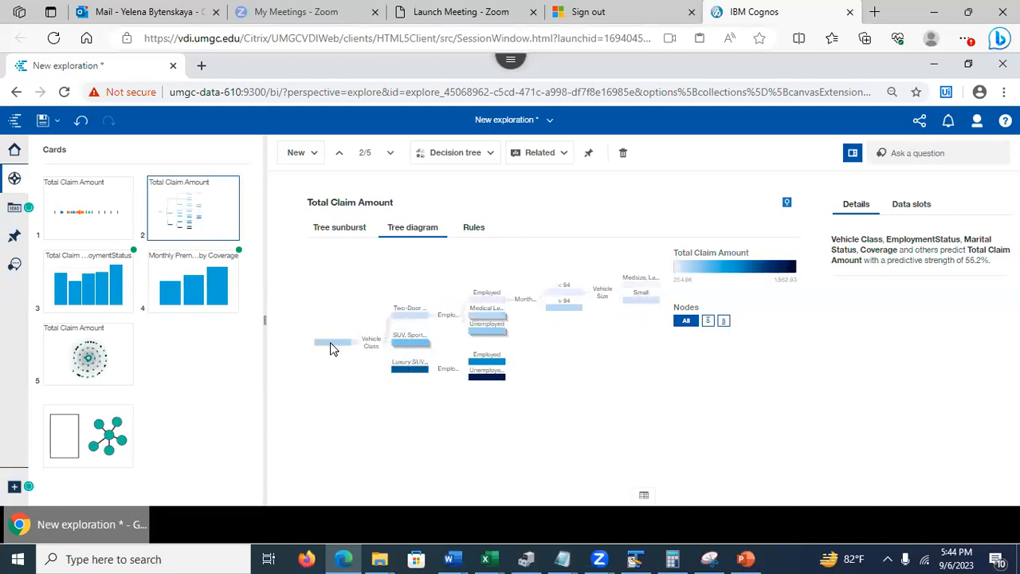
- Hide the cards list, review the statistics of the Vehicle Class nodes, and collapse the Luxury SUV, Luxury Car branch
left_click(15, 177)
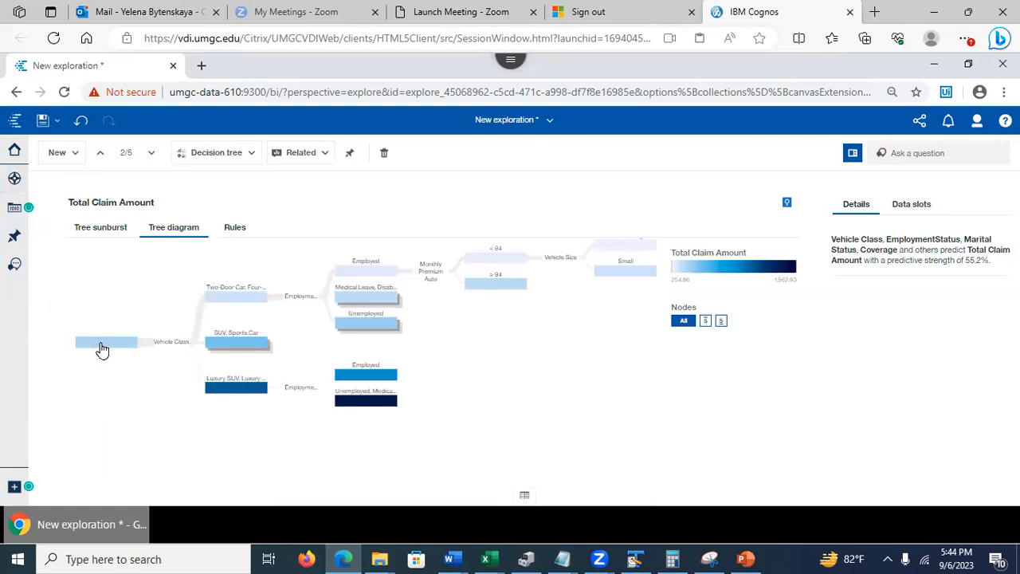
mouse_move(113, 353)
mouse_move(239, 301)
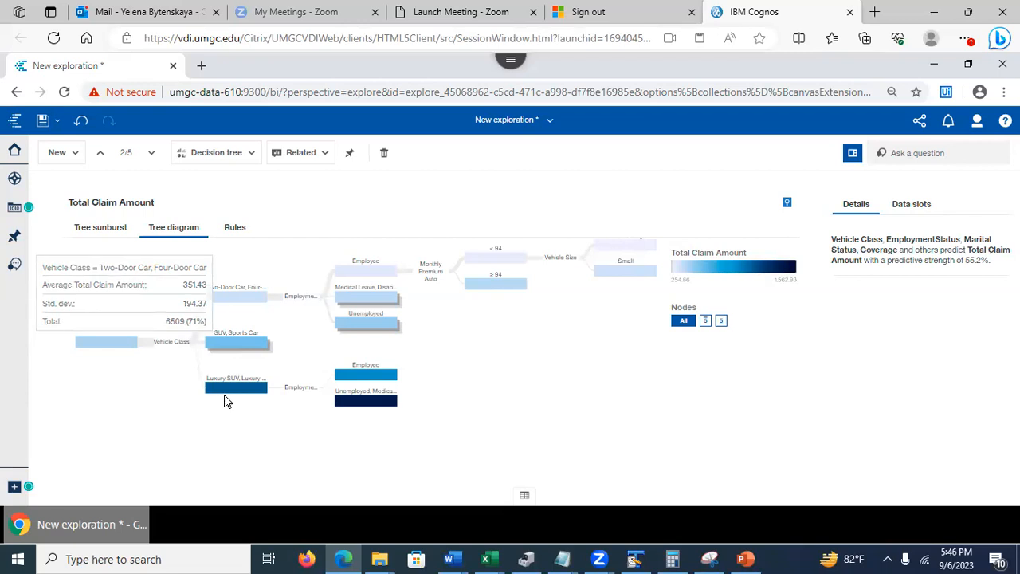
mouse_move(230, 389)
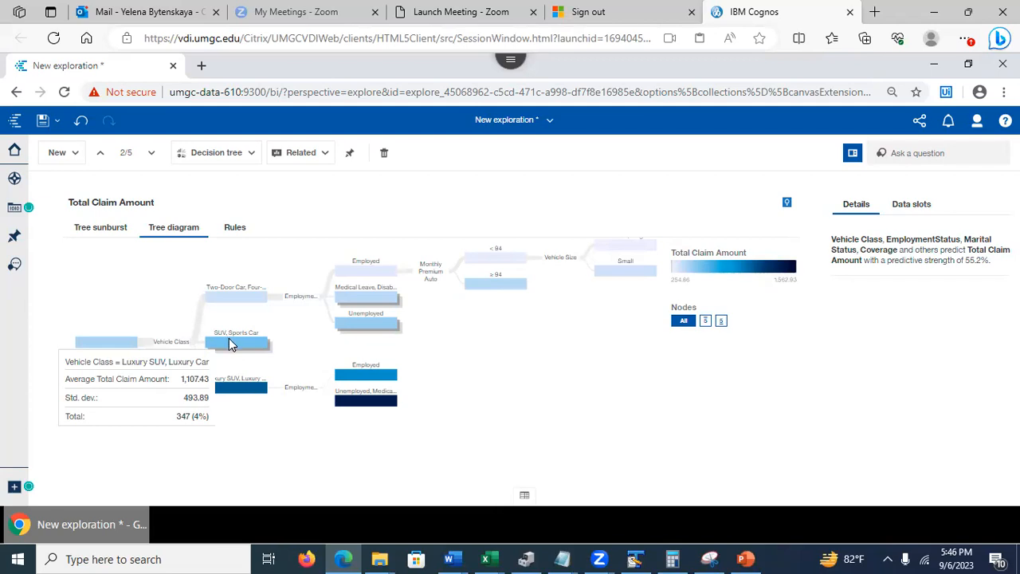
mouse_move(229, 347)
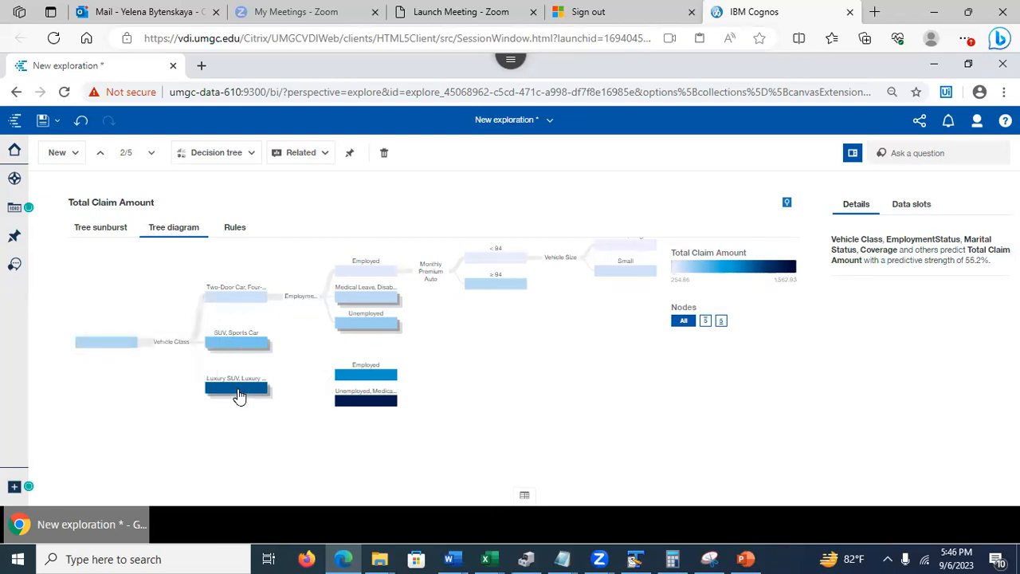
left_click(239, 392)
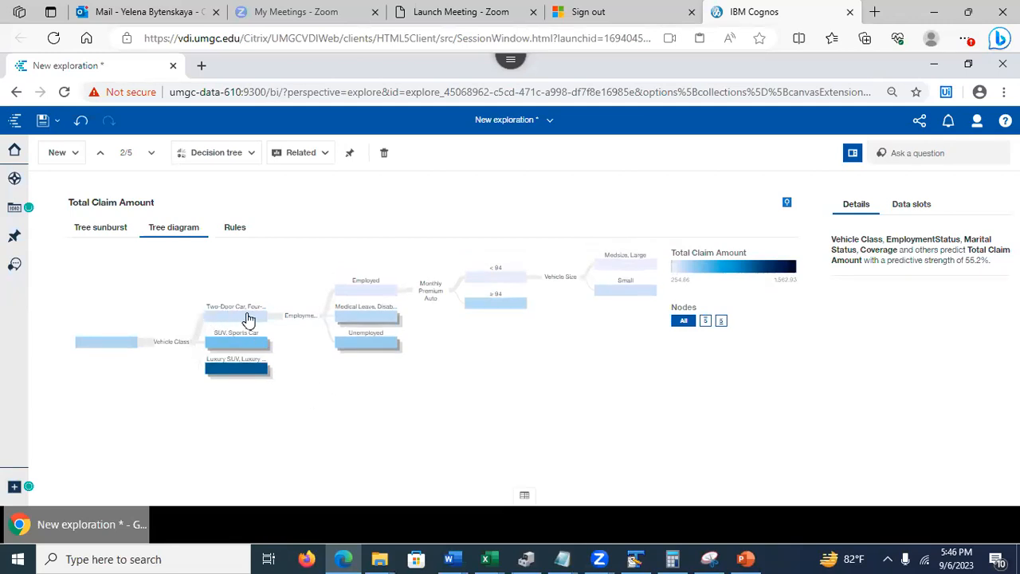
- Inspect the Two-Door Car, Four-Door Car branch and highlight the path to its Medsize, Large vehicle size node
mouse_move(248, 319)
mouse_move(368, 293)
mouse_move(621, 266)
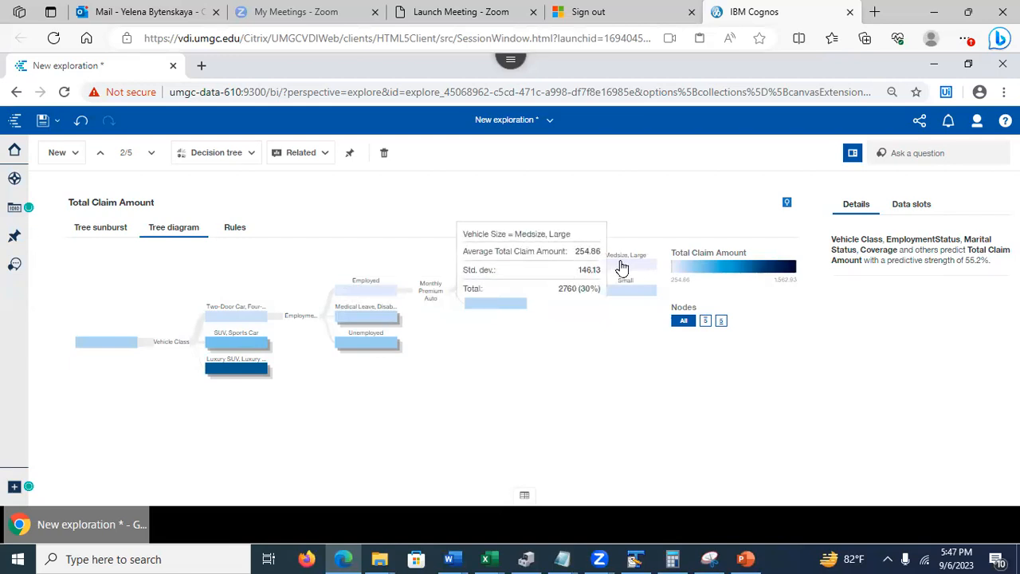
left_click(624, 265)
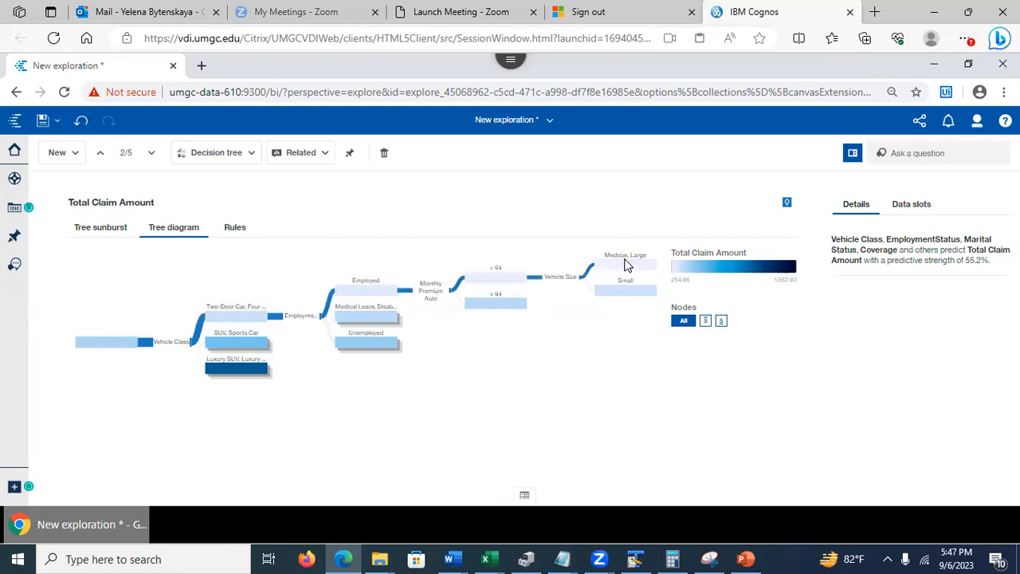
left_click(626, 264)
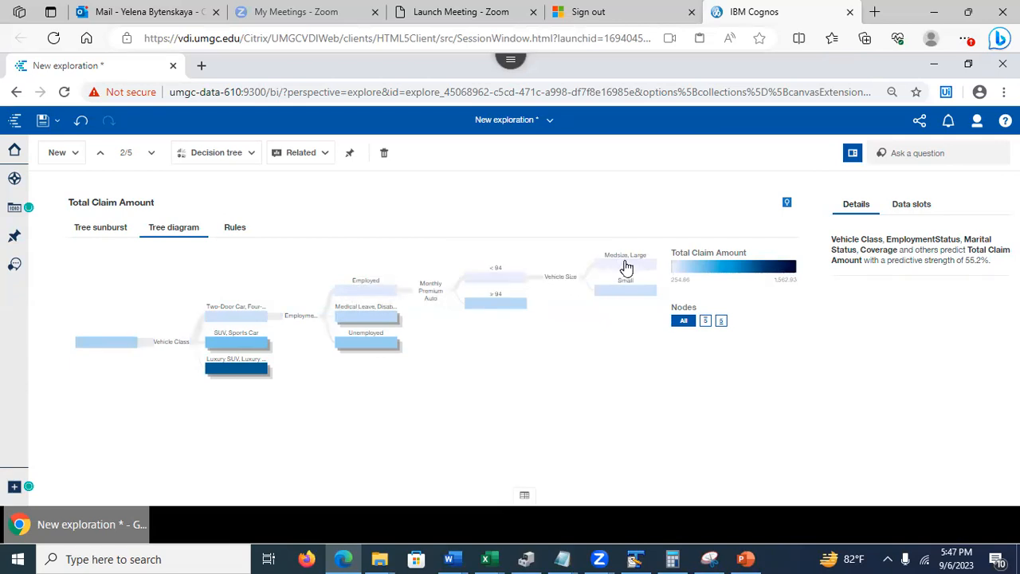
left_click(625, 266)
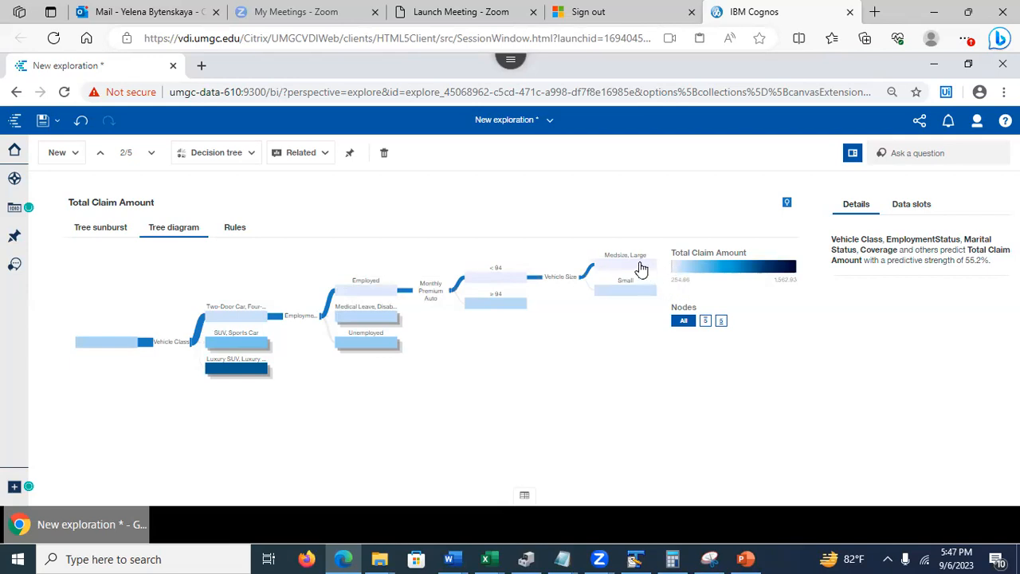
mouse_move(643, 269)
- Expand the Luxury SUV, Luxury Car branch to its Effective To Date nodes, and review the top 5 and bottom 5 target nodes before showing all
left_click(239, 368)
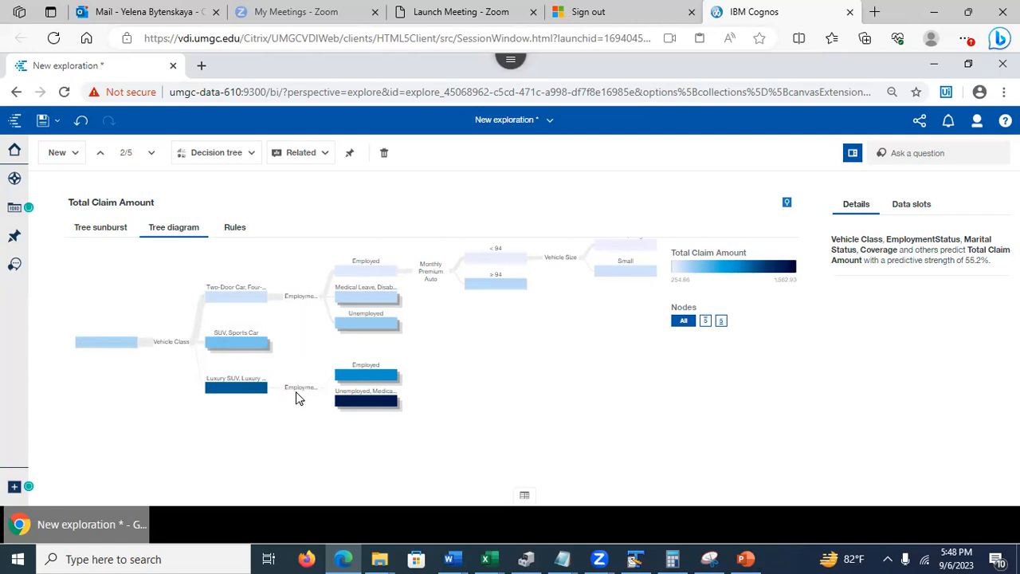
left_click(364, 405)
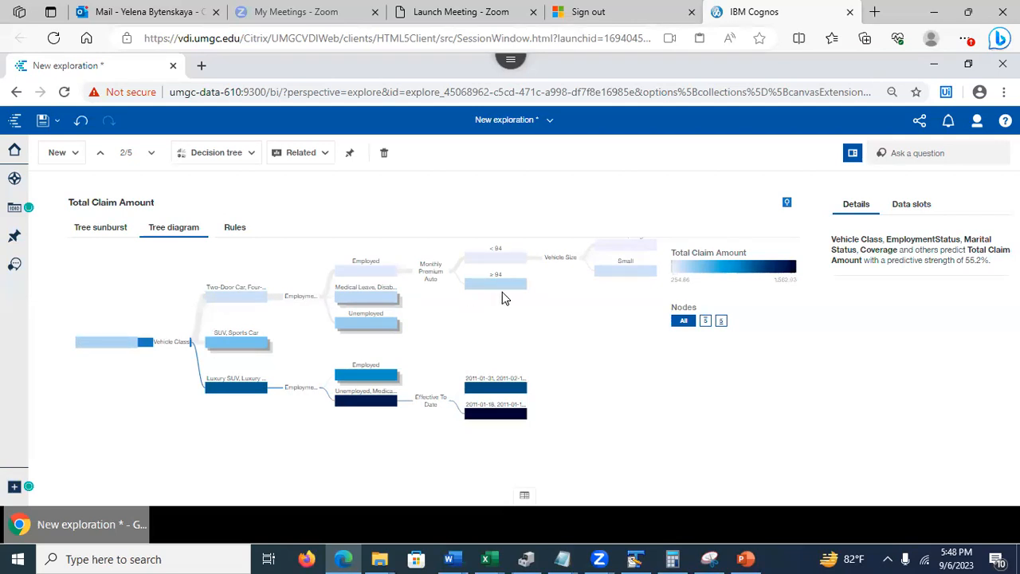
left_click(706, 323)
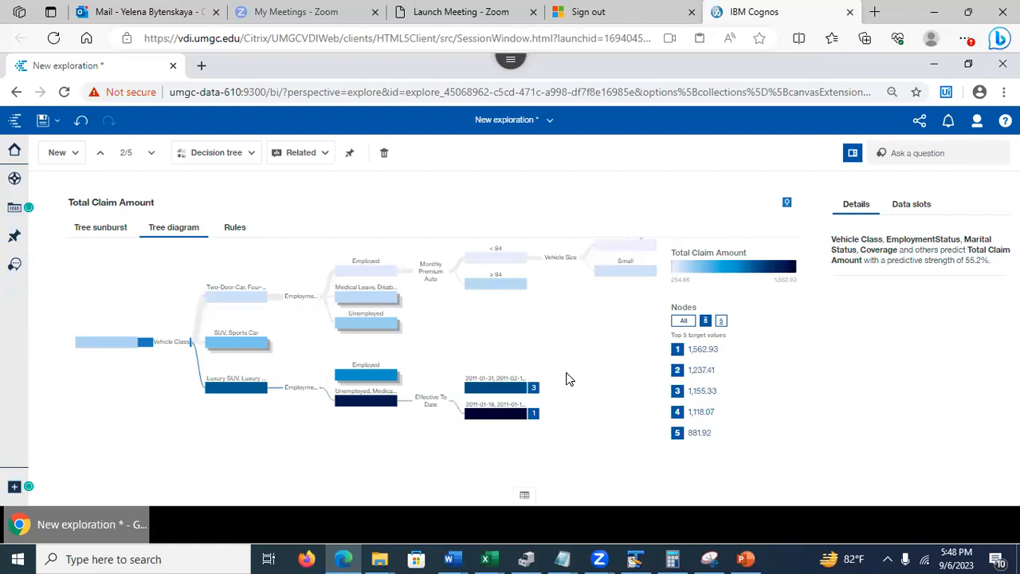
left_click(722, 322)
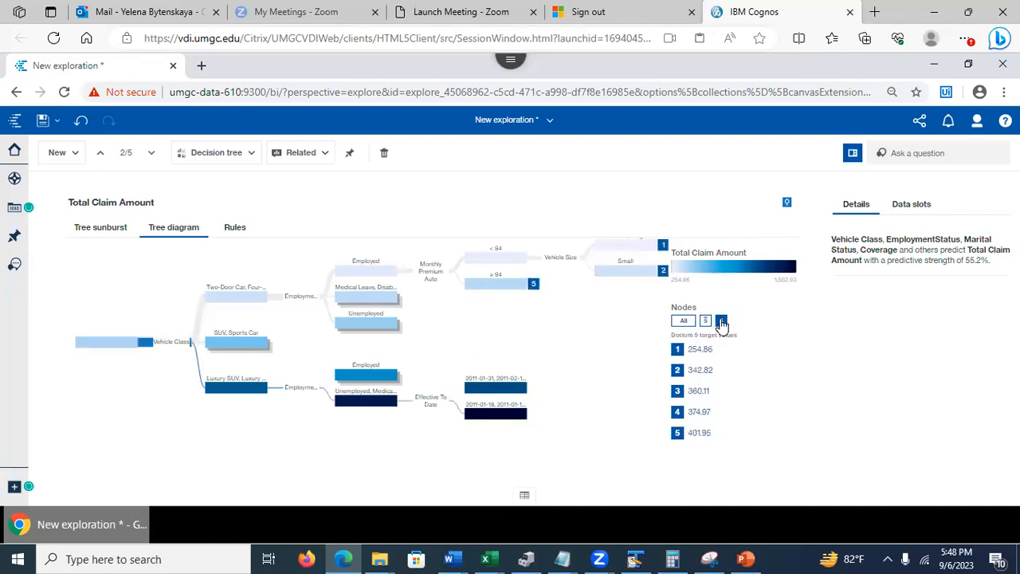
left_click(687, 324)
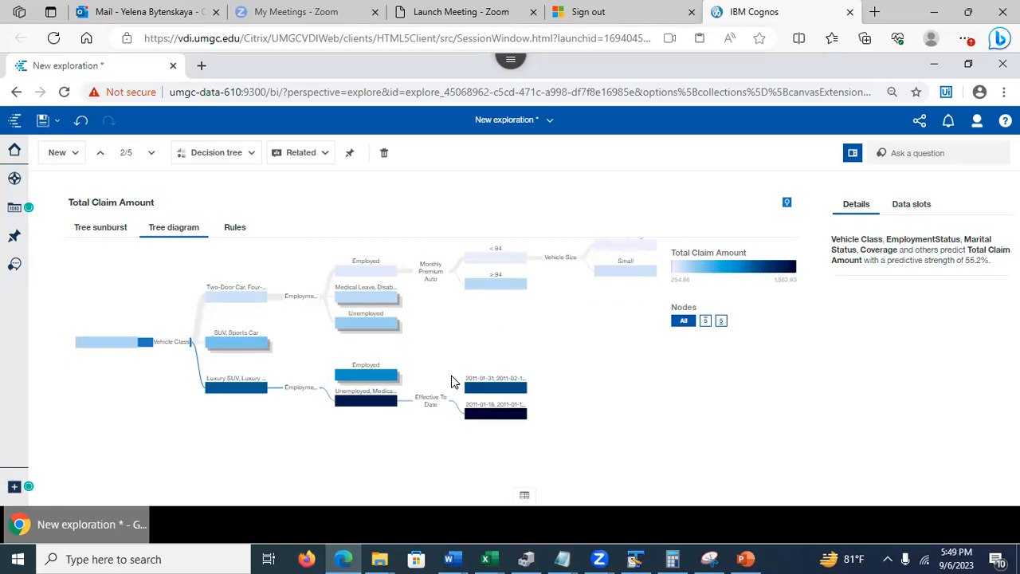
- Collapse the tree to the Vehicle Class level, switch to the tree sunburst, and expand Two-Door Car, Four-Door Car to its EmploymentStatus segments
left_click(236, 390)
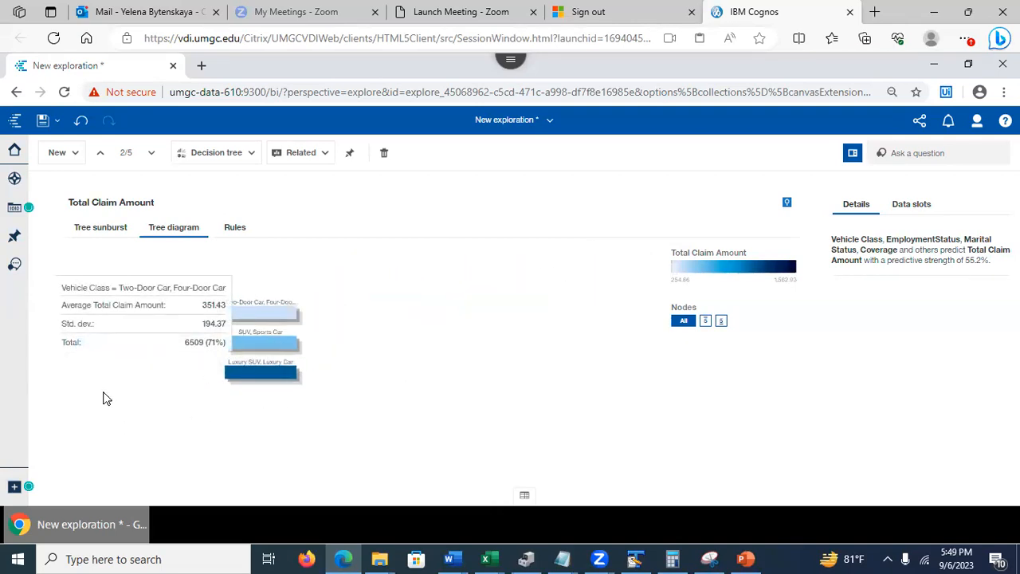
left_click(89, 233)
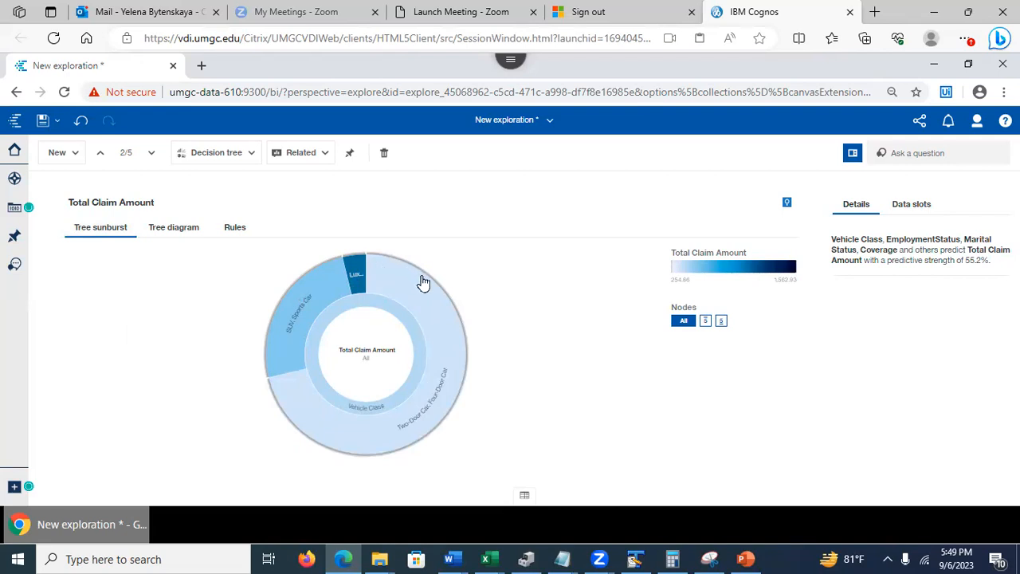
mouse_move(449, 319)
left_click(450, 331)
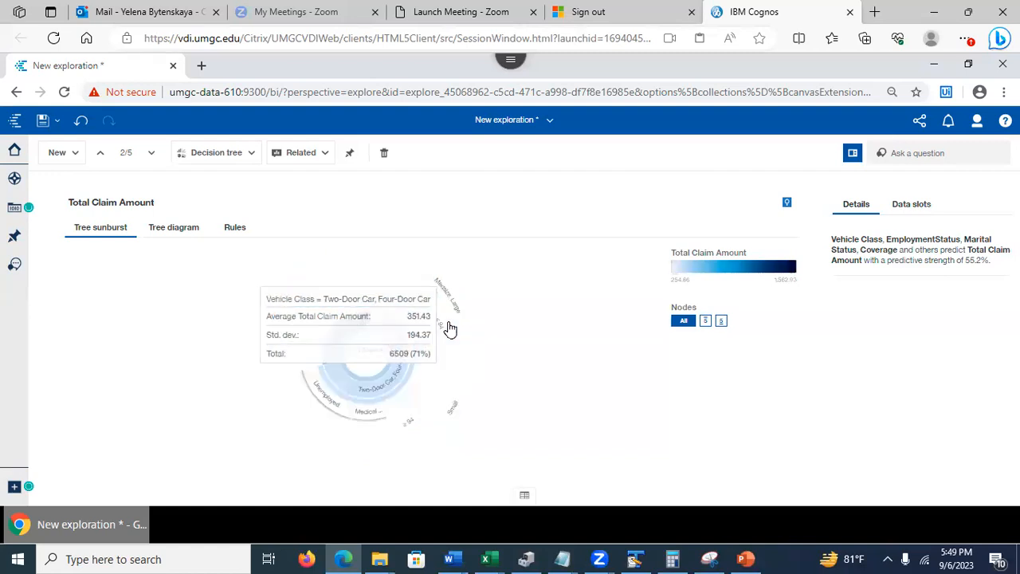
left_click(375, 371)
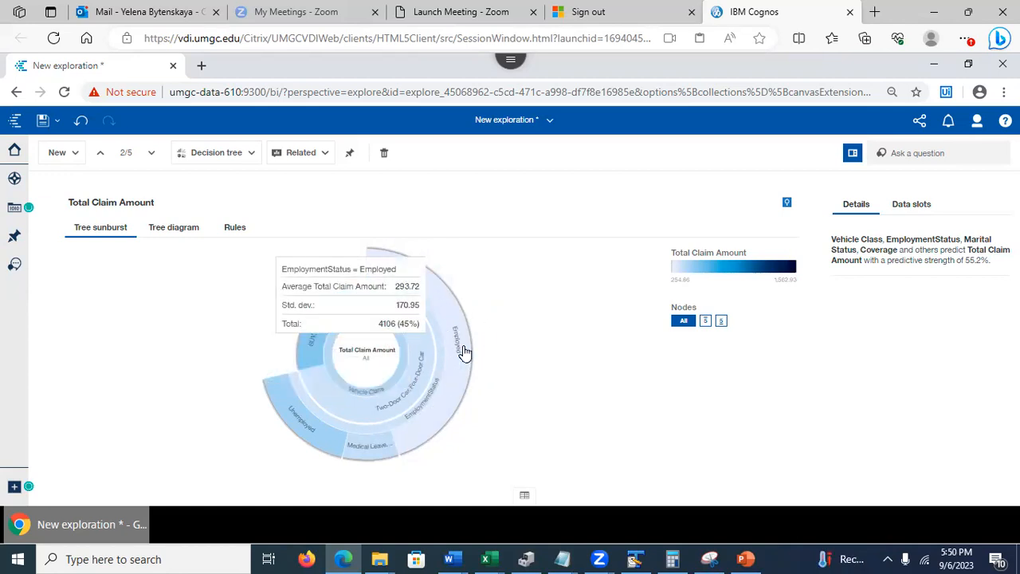
- Compare the tree diagram with the tree sunburst and inspect the sunburst's Luxury SUV, Luxury Car segment
left_click(169, 233)
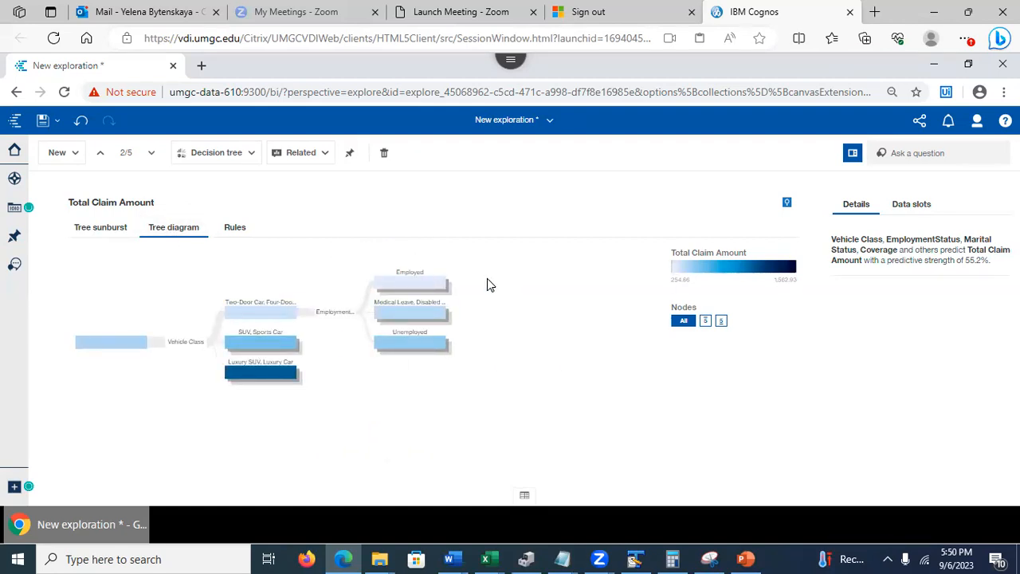
left_click(91, 237)
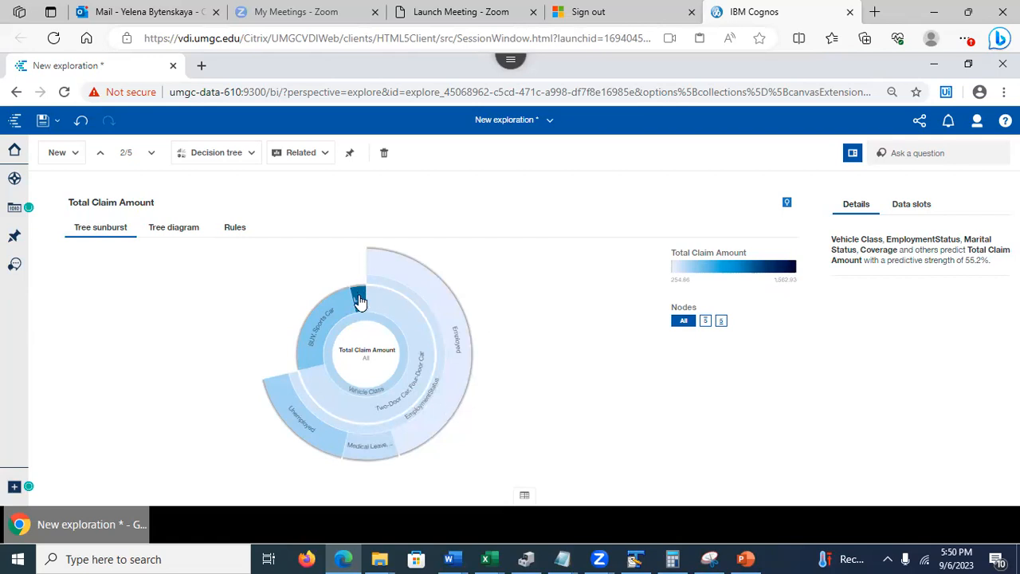
mouse_move(361, 303)
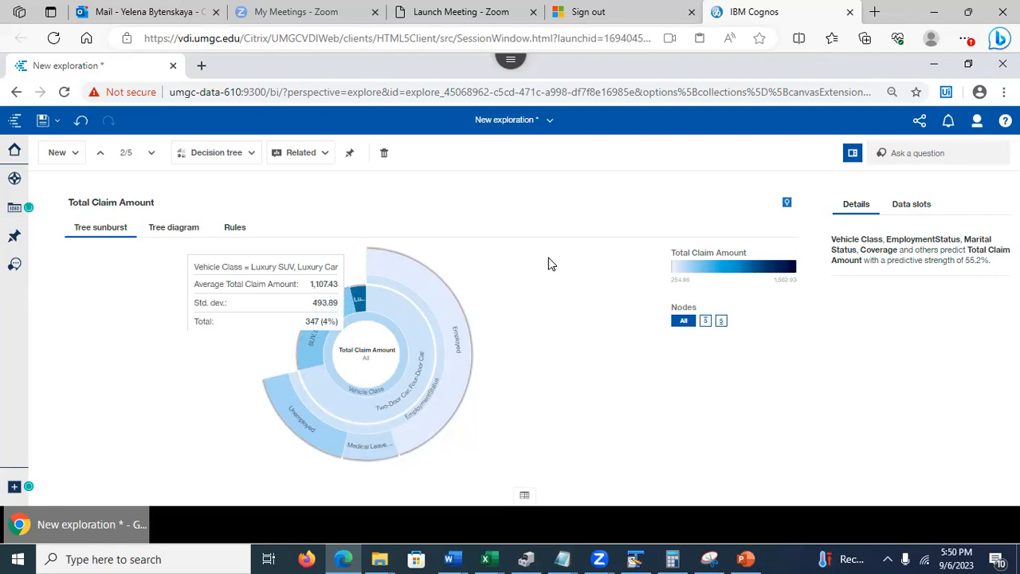
- Remove the Total Claim Amount column from the decision tree's Target slot
left_click(914, 207)
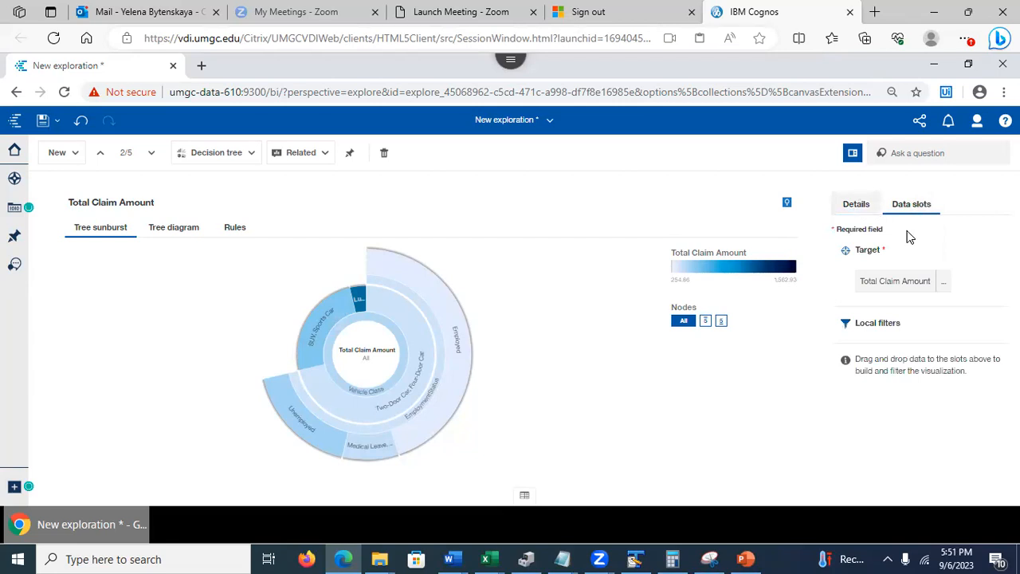
left_click(944, 285)
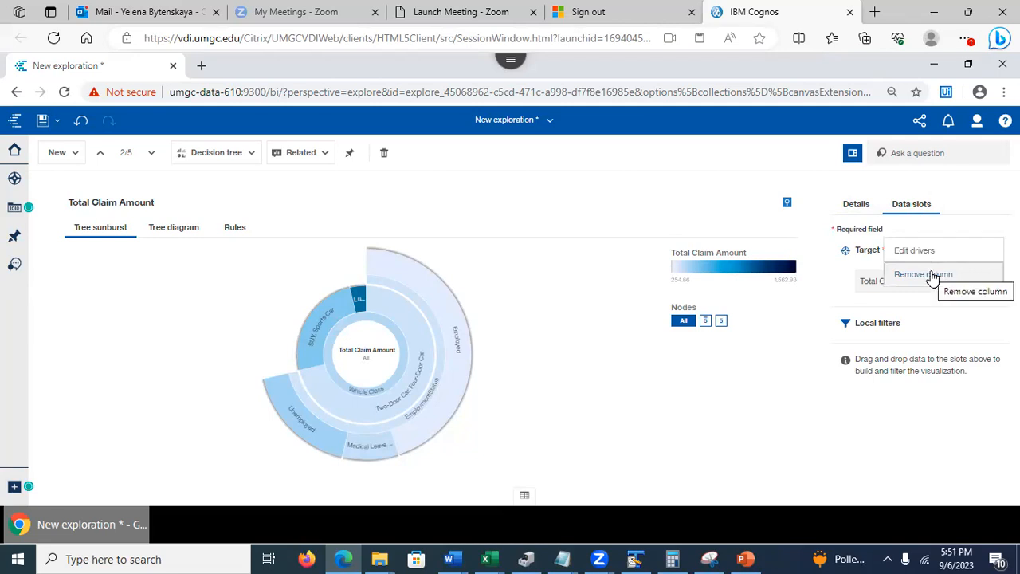
left_click(935, 275)
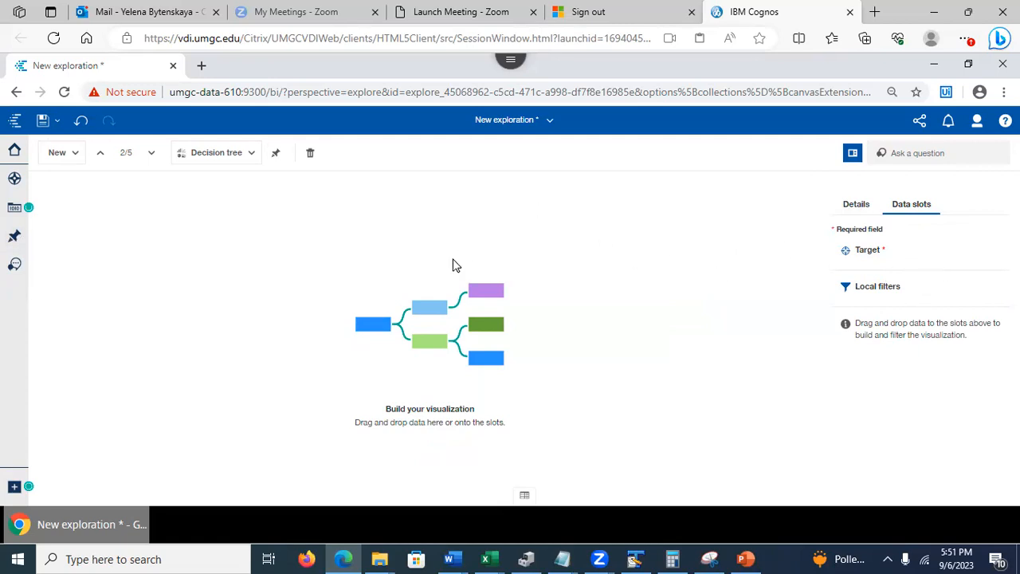
- Undo the removal of the Target column and exclude Claim Amount from the drivers of the Total Claim Amount decision tree
left_click(79, 120)
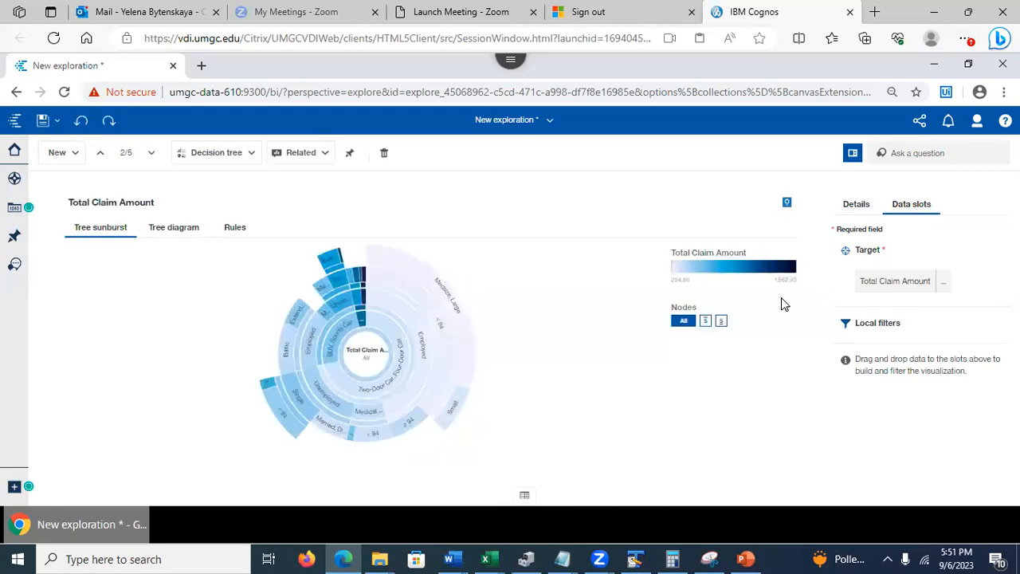
left_click(942, 284)
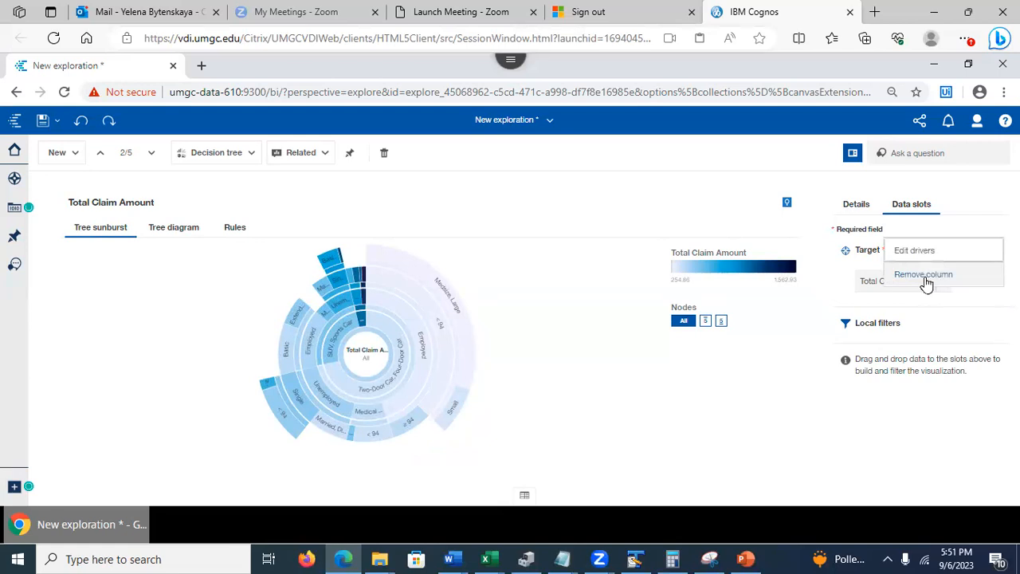
left_click(906, 253)
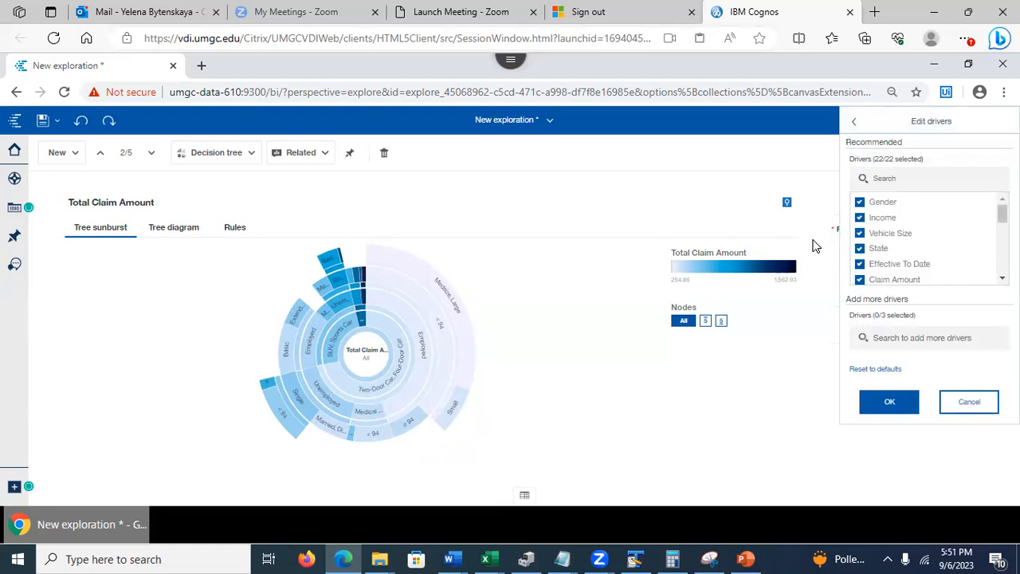
scroll(839, 227, "down", 3)
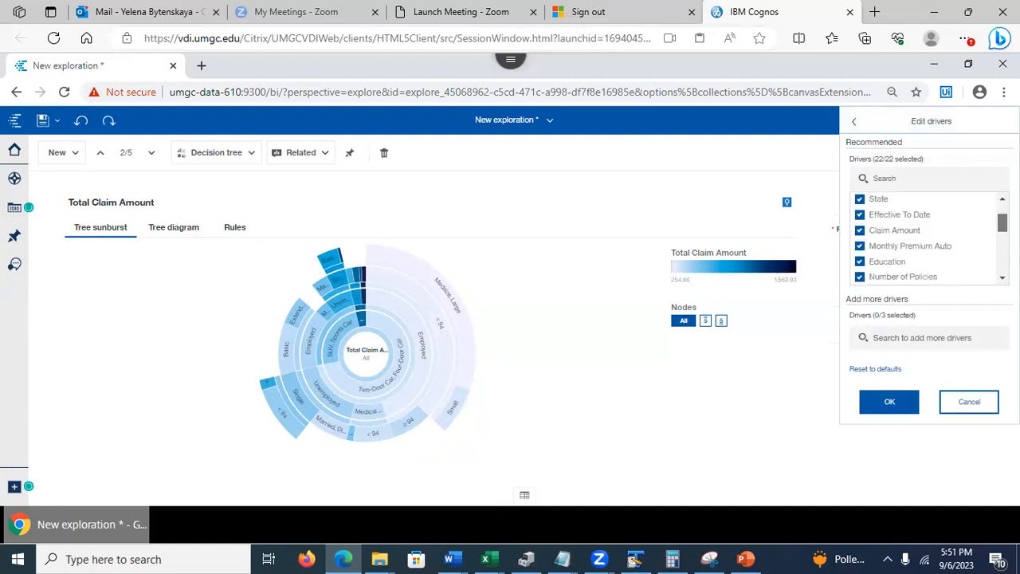
left_click(859, 215)
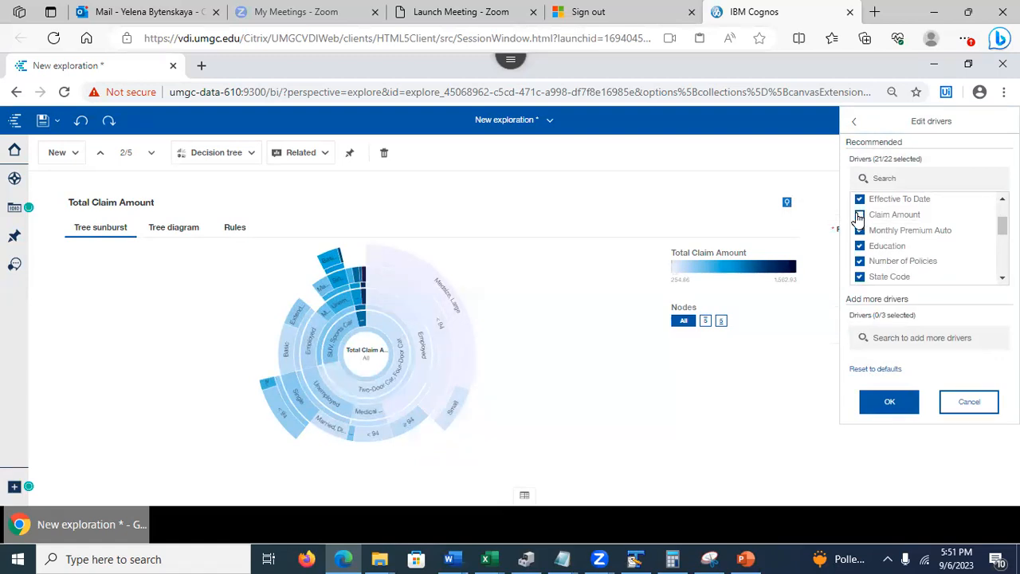
left_click(897, 405)
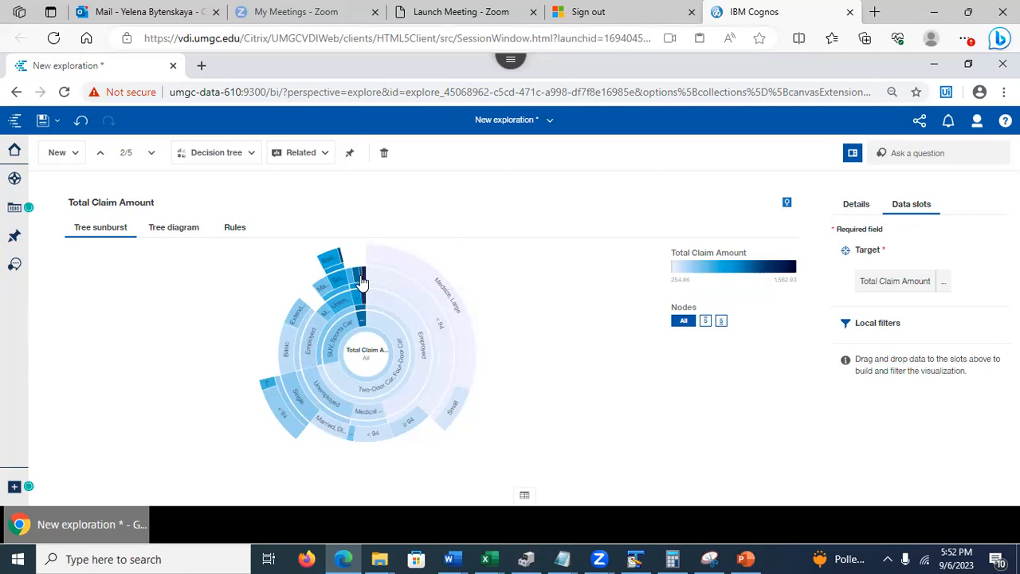
- Review the decision rules for Total Claim Amount, sort them by ascending predicted value, and return to the tree diagram
mouse_move(471, 258)
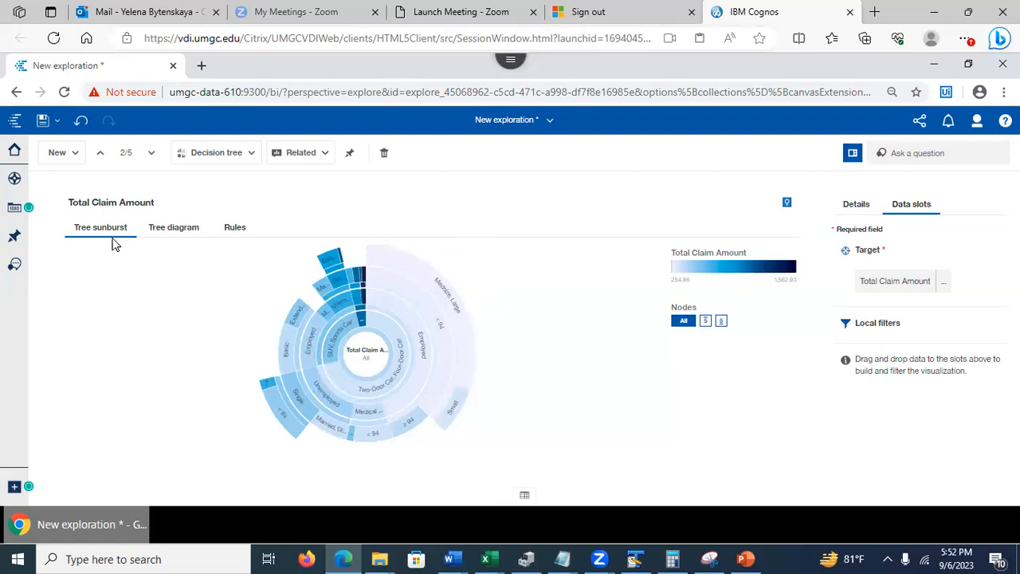
left_click(180, 231)
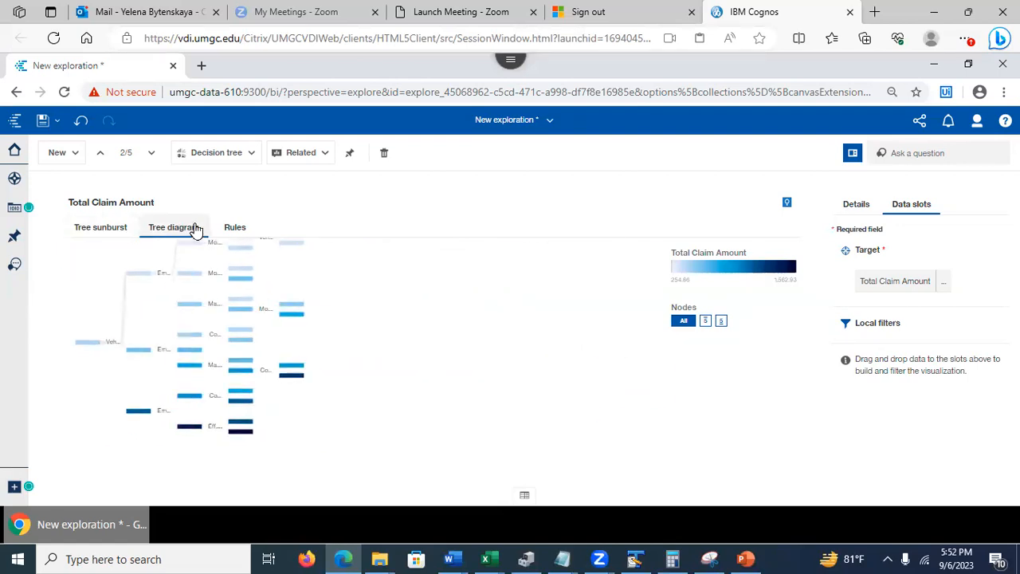
left_click(241, 229)
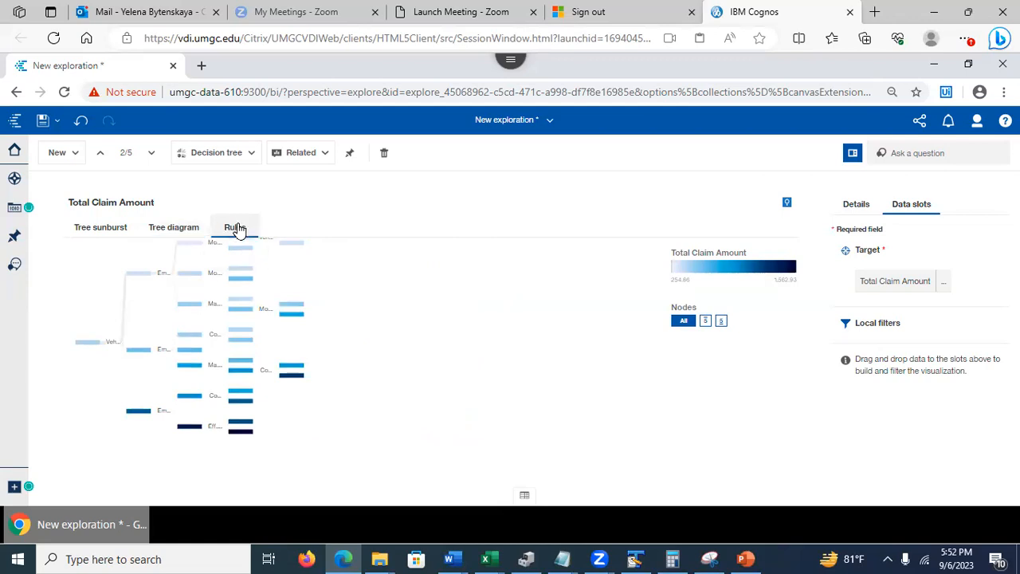
left_click(392, 316)
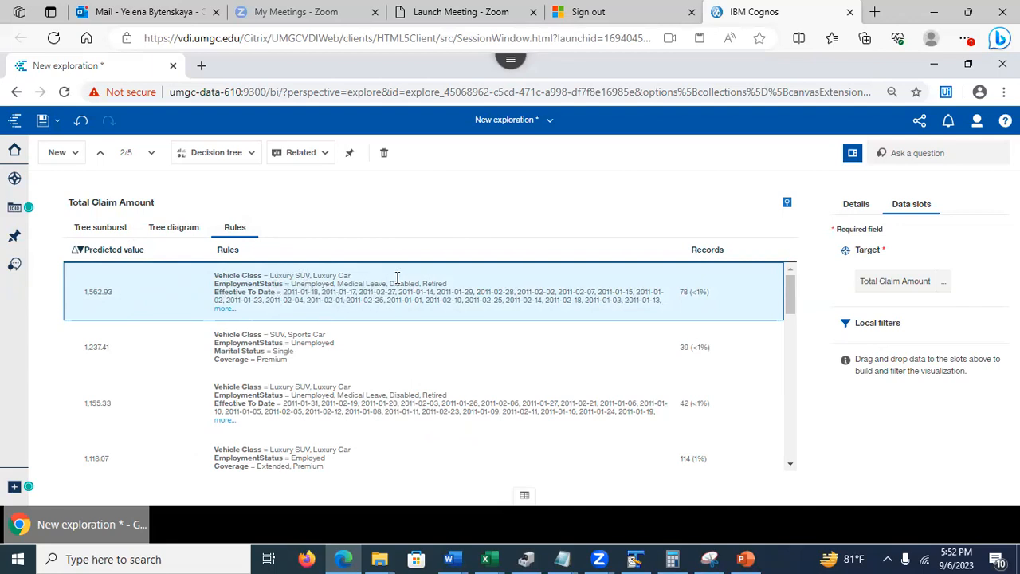
left_click(75, 251)
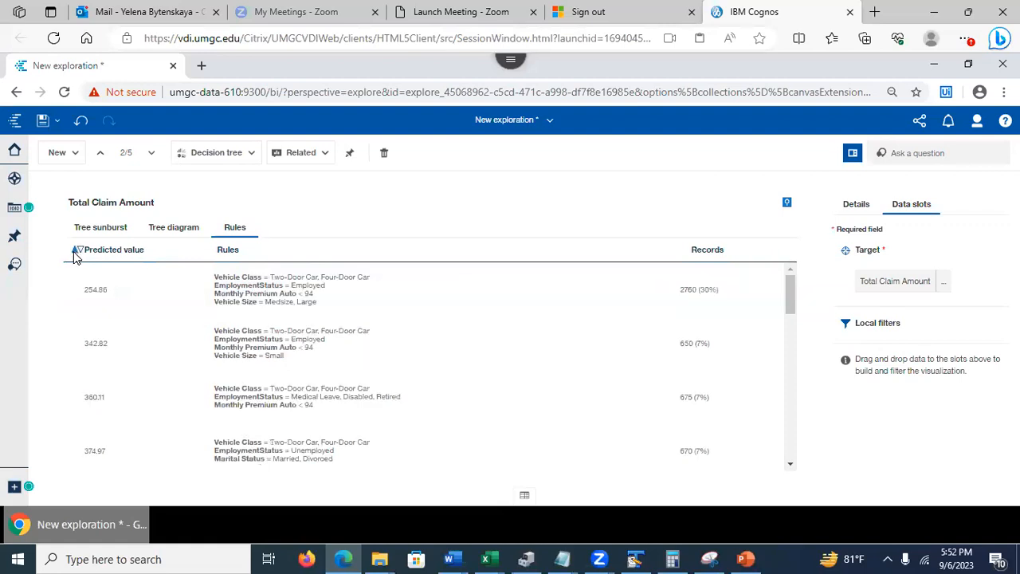
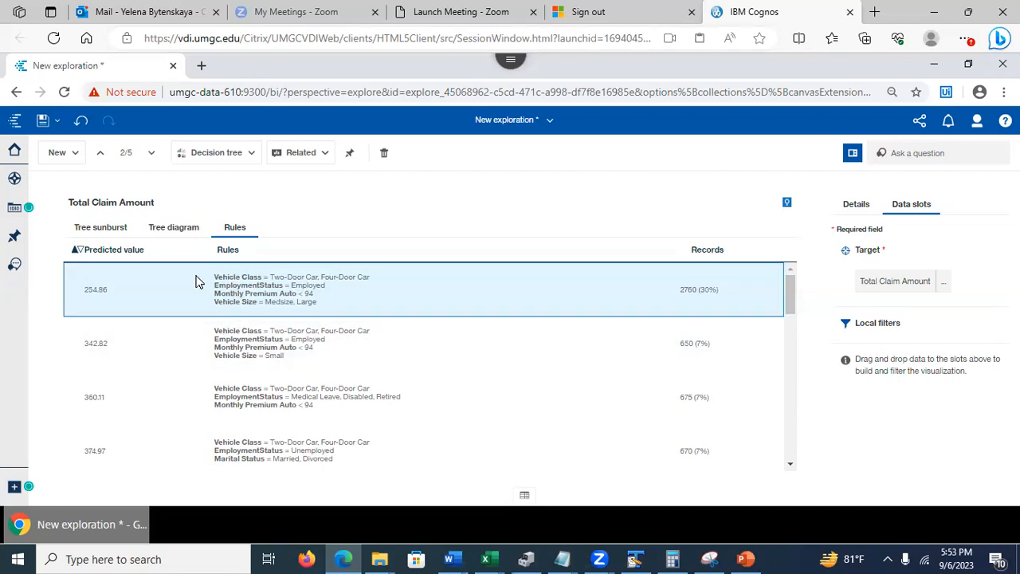
left_click(176, 234)
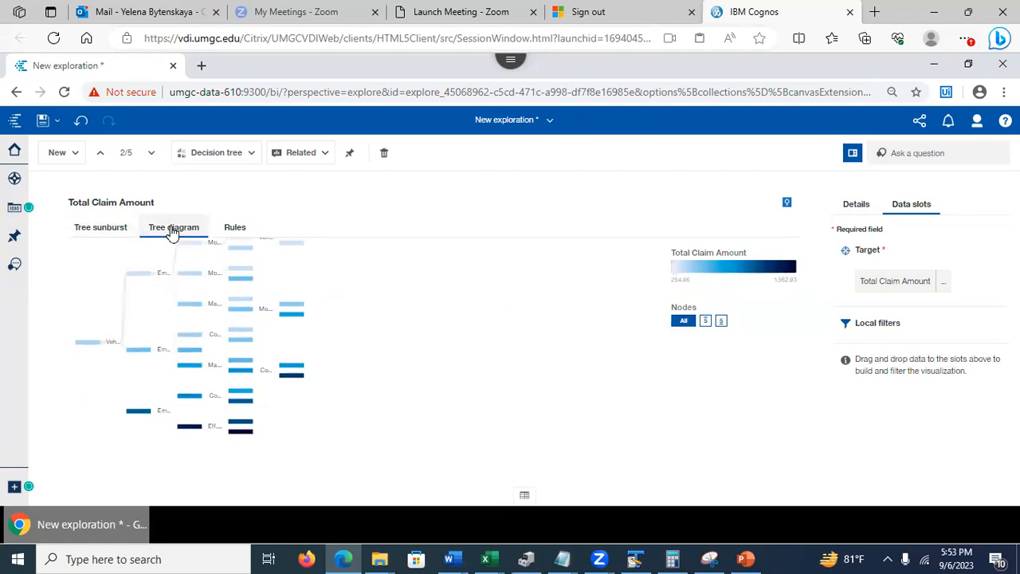
- Show the decision rules view of the Total Claim Amount decision tree
left_click(233, 228)
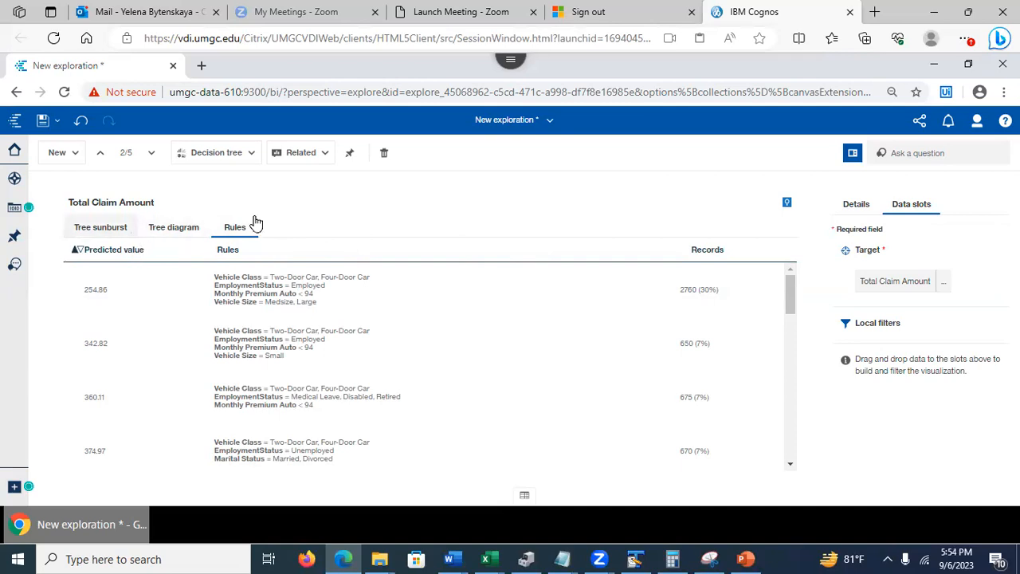
left_click(675, 329)
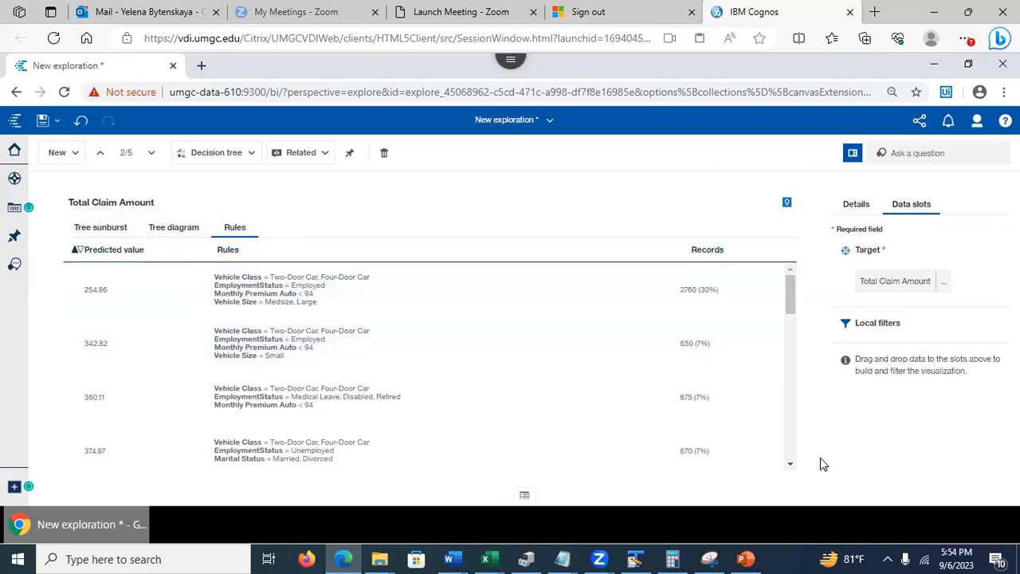
- Switch to the PowerPoint presentation, view the Exploration Interface slide, and return to the Cognos exploration
left_click(751, 558)
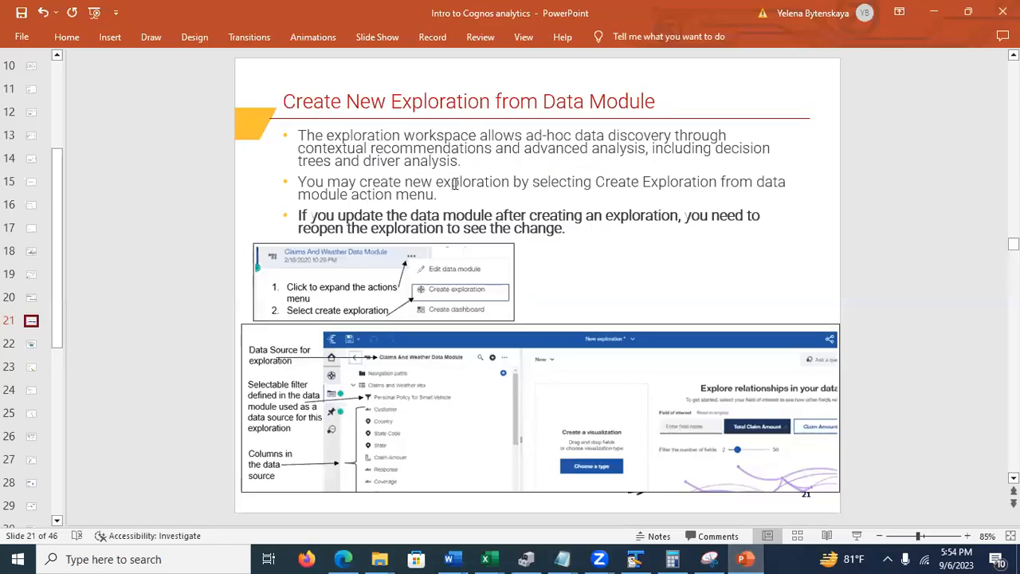
left_click(28, 347)
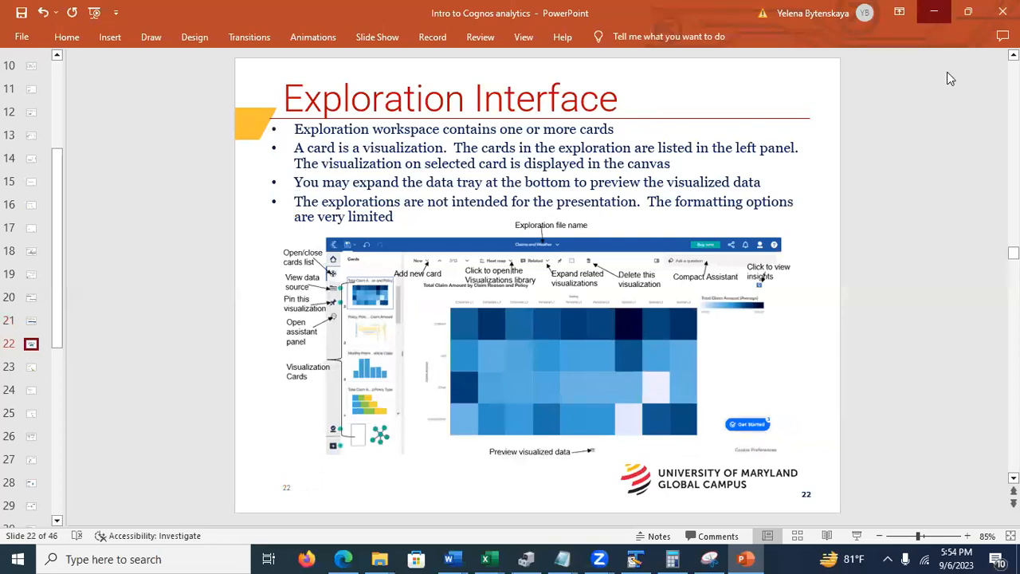
left_click(934, 12)
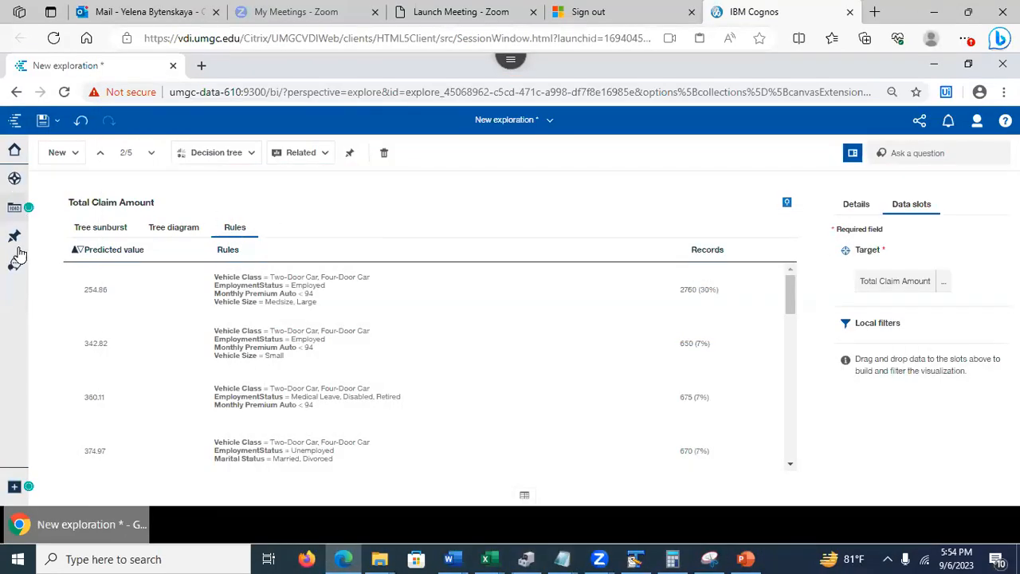
- Show the exploration's card list and browse the cards, ending on the Monthly Premium Auto by Coverage chart
left_click(14, 176)
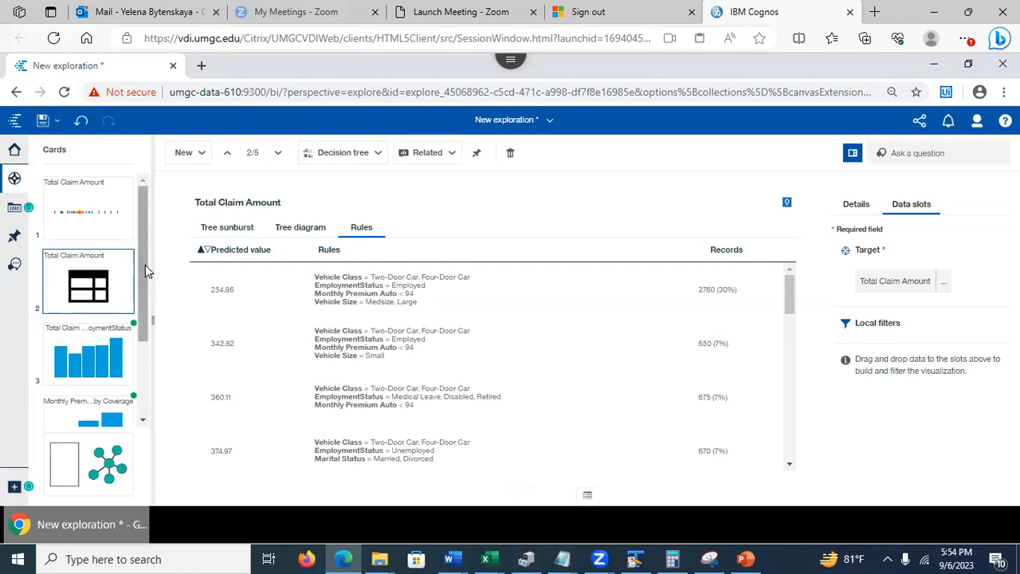
left_click(90, 366)
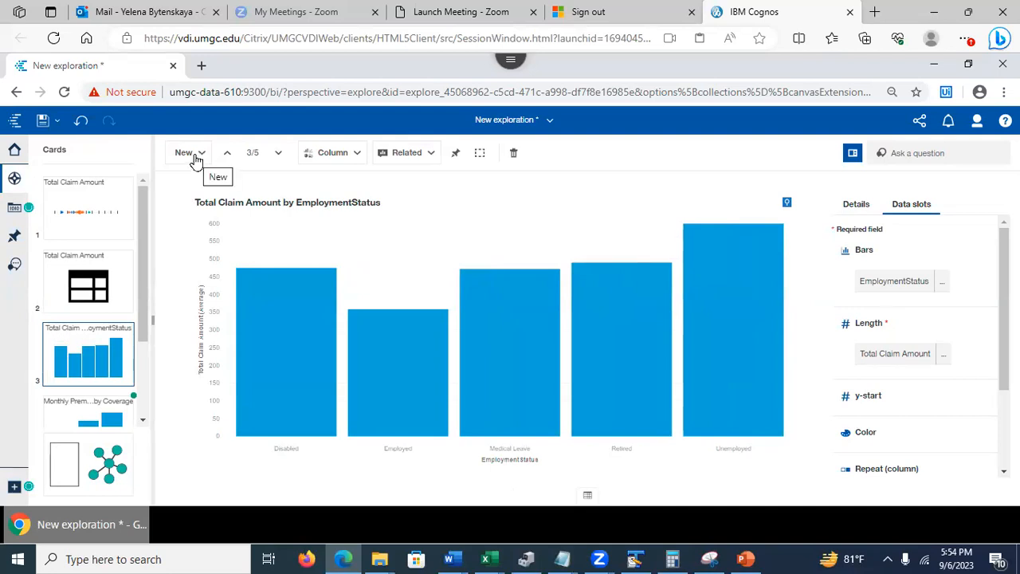
left_click(278, 155)
left_click(278, 157)
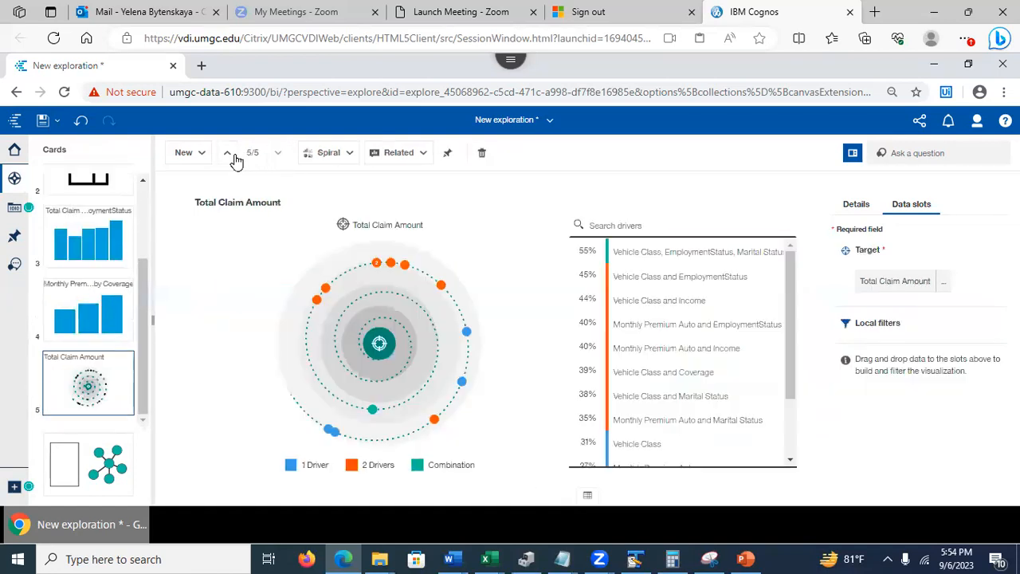
left_click(228, 157)
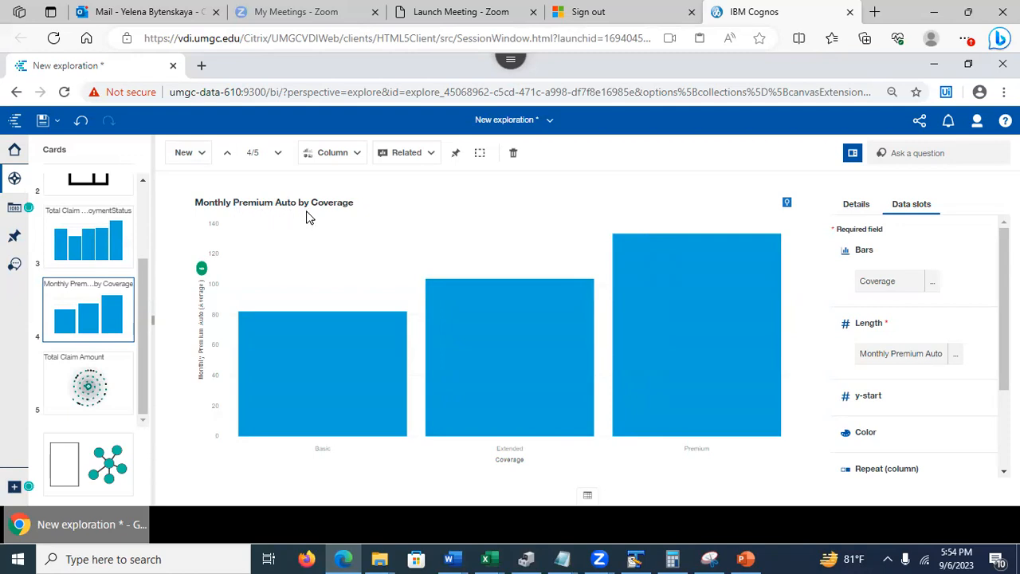
- Examine the details of the Monthly Premium Auto by Coverage chart and look through all of its data slots
left_click(857, 207)
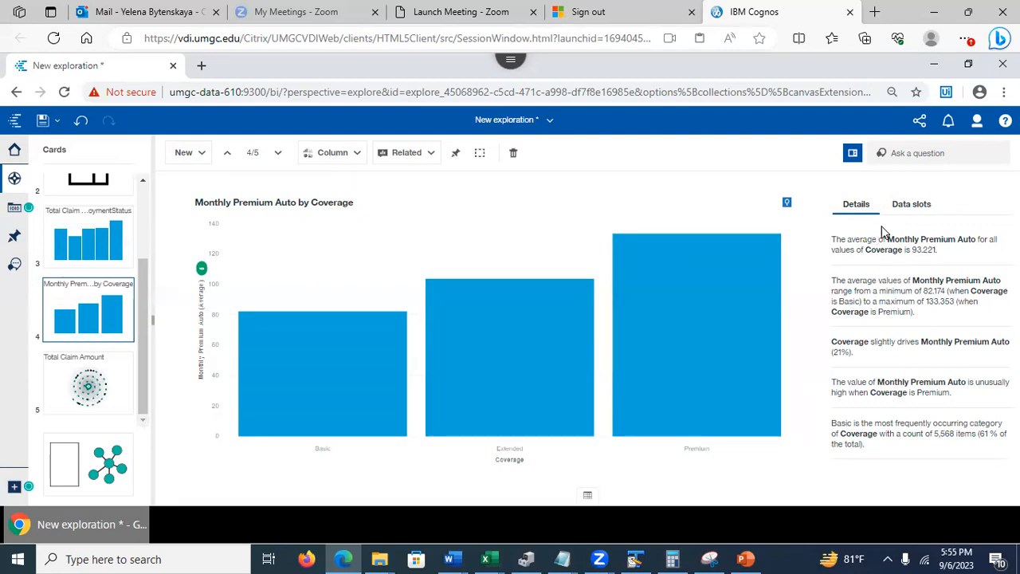
left_click(910, 211)
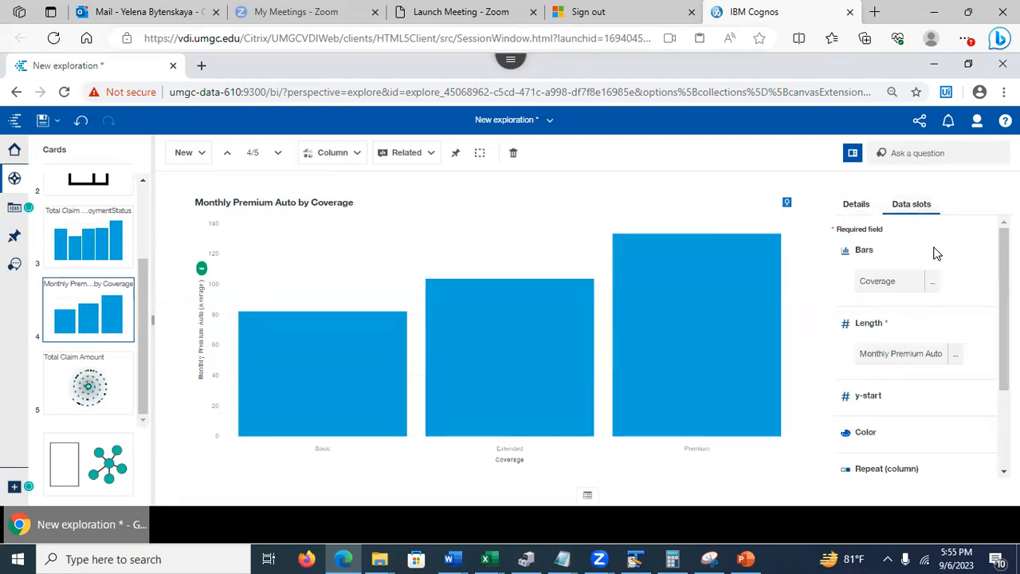
scroll(922, 345, "down", 1)
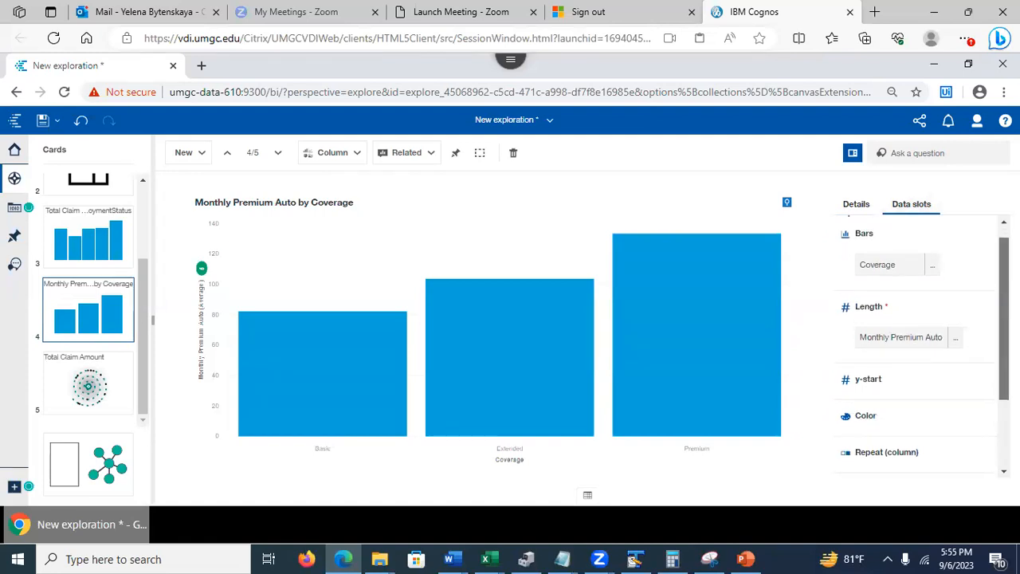
scroll(860, 274, "down", 1)
scroll(861, 273, "up", 2)
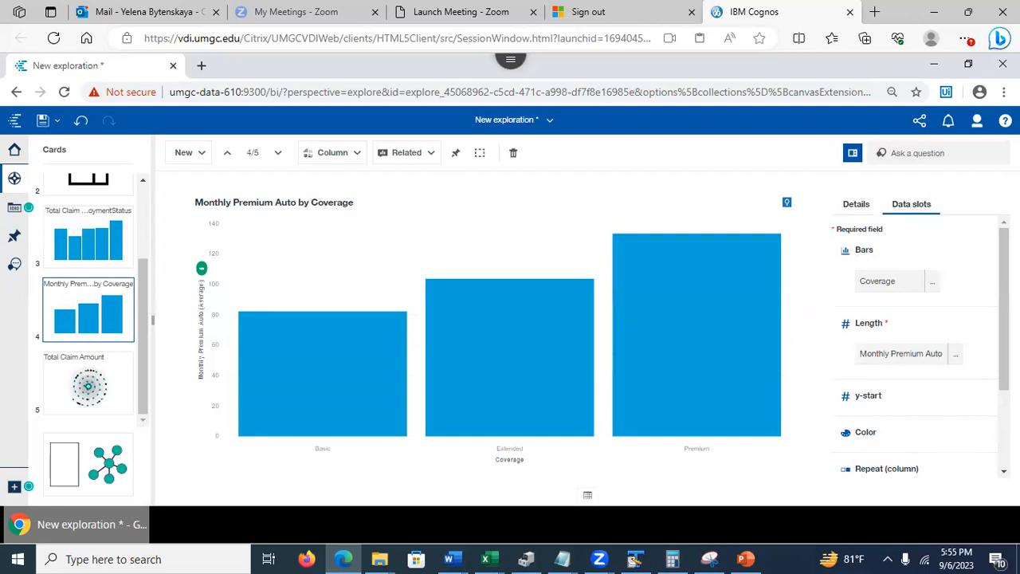
scroll(917, 350, "down", 3)
scroll(926, 422, "up", 2)
scroll(926, 422, "down", 2)
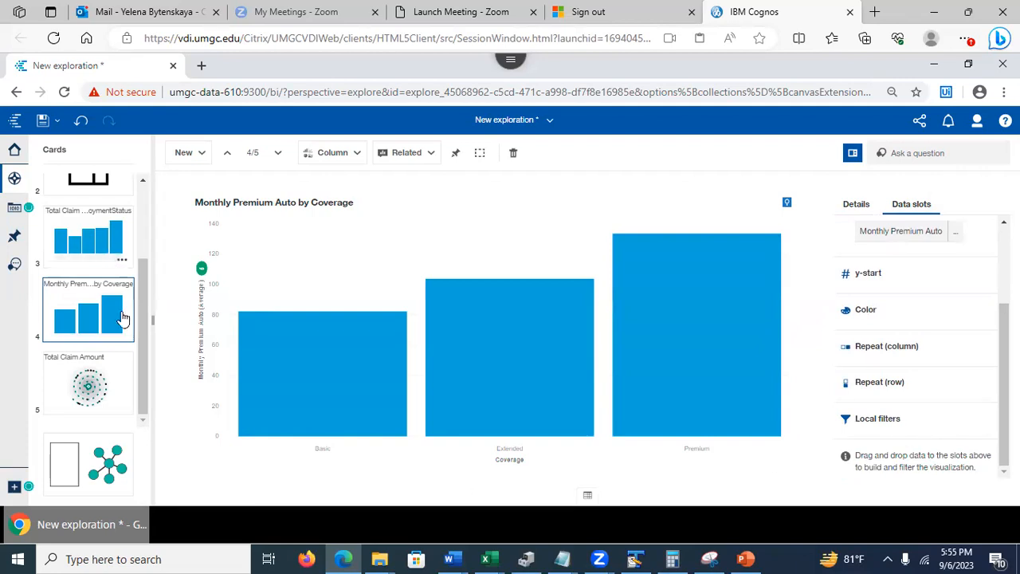
- Apply the Personal policy for small vehicle filter from the data source as a local filter on the Monthly Premium Auto by Coverage chart
left_click_drag(143, 336, 127, 248)
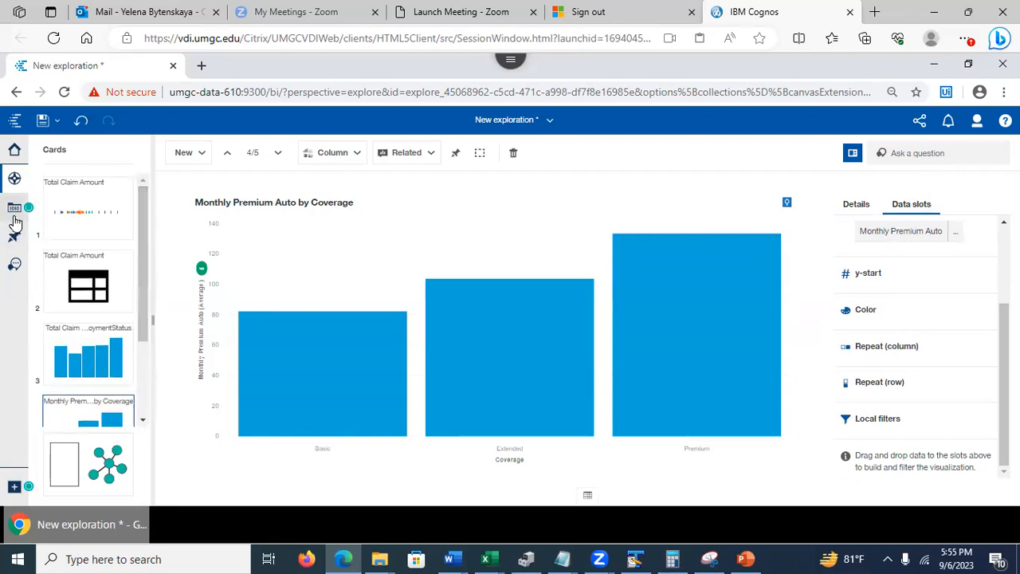
left_click(14, 209)
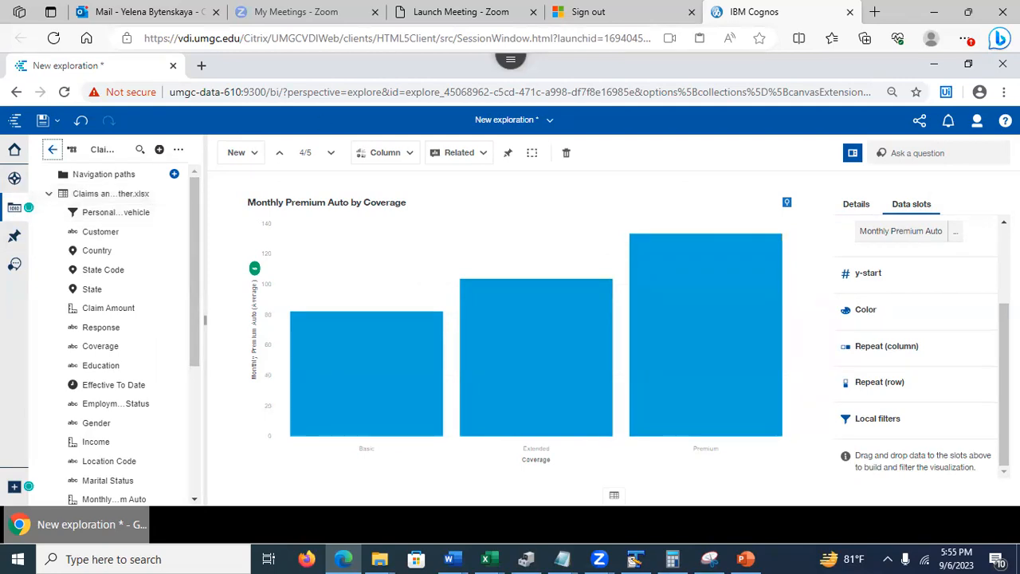
left_click_drag(120, 213, 880, 413)
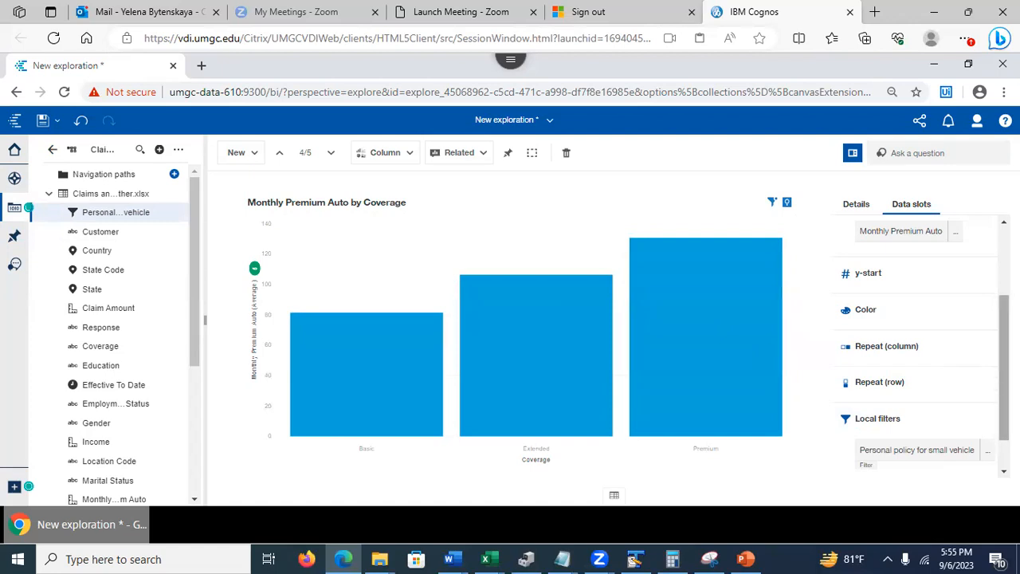
scroll(917, 343, "down", 1)
scroll(916, 343, "up", 2)
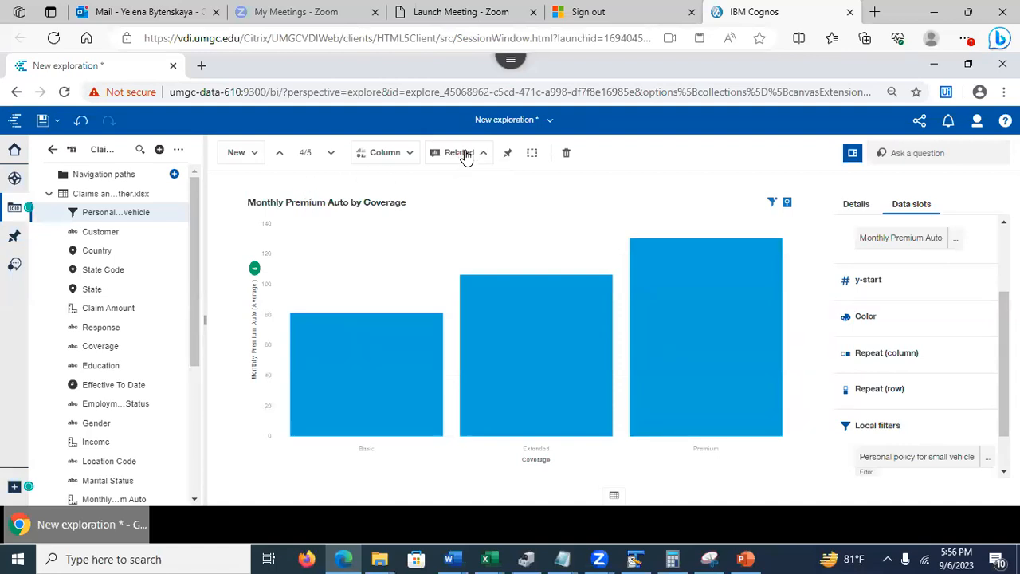
- Add the related visualization of monthly premium by Vehicle Class to the exploration as a new card
left_click(463, 161)
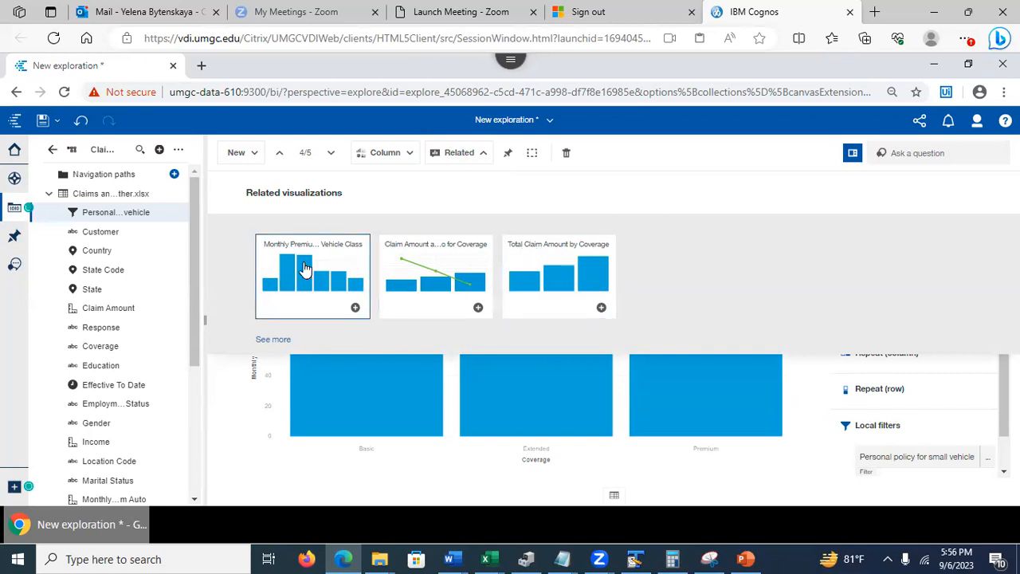
left_click(355, 308)
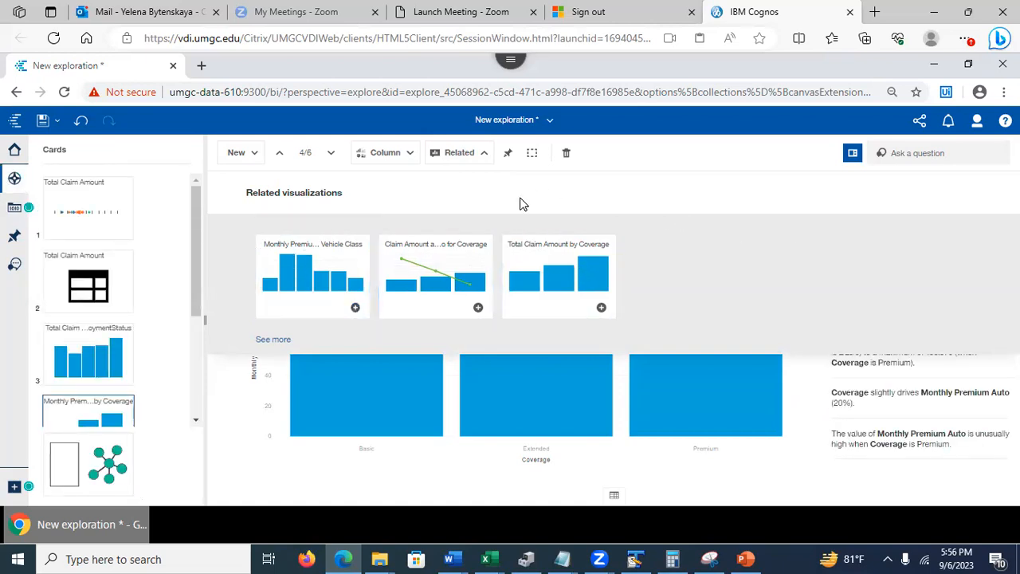
- Review the available visualization types and related visualizations for the Coverage chart without choosing one, and return to its data slots
left_click(405, 159)
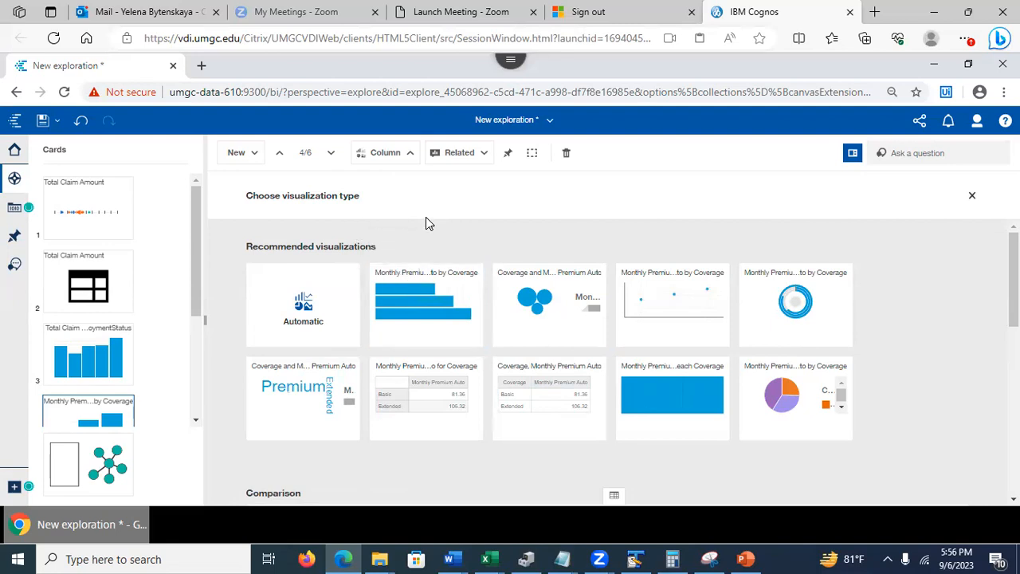
left_click(452, 161)
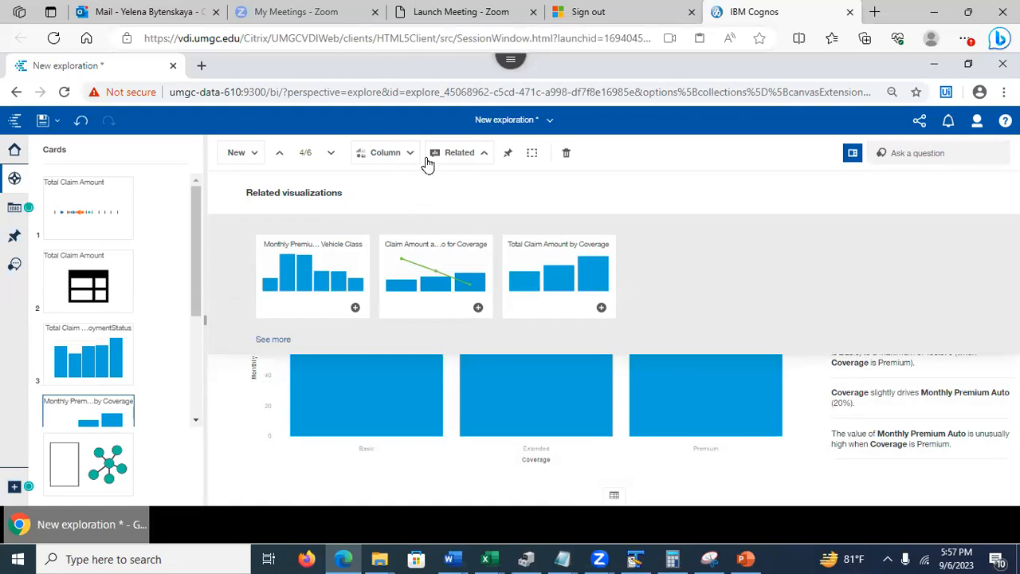
left_click(467, 159)
left_click(401, 155)
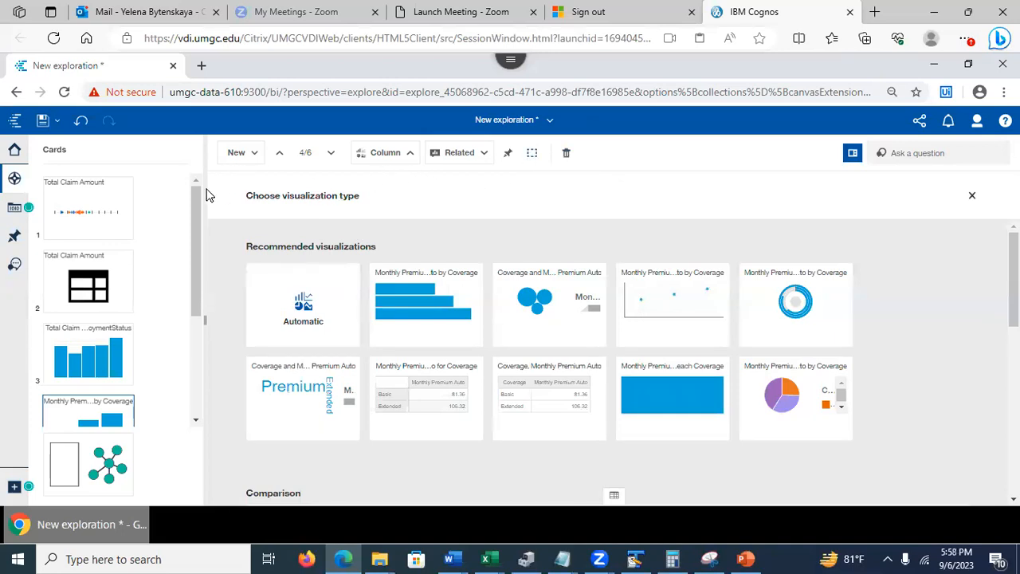
left_click(194, 230)
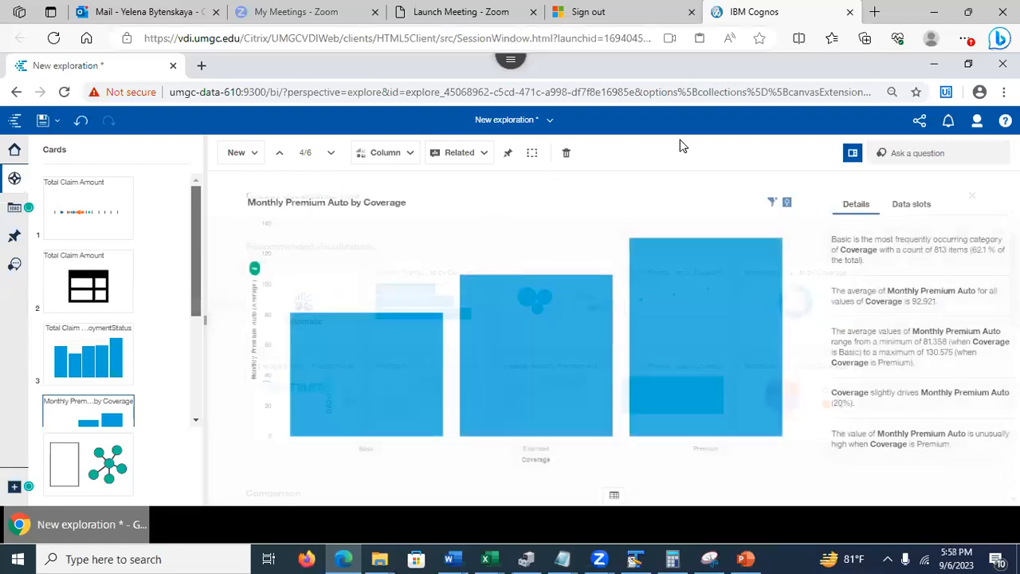
left_click(912, 204)
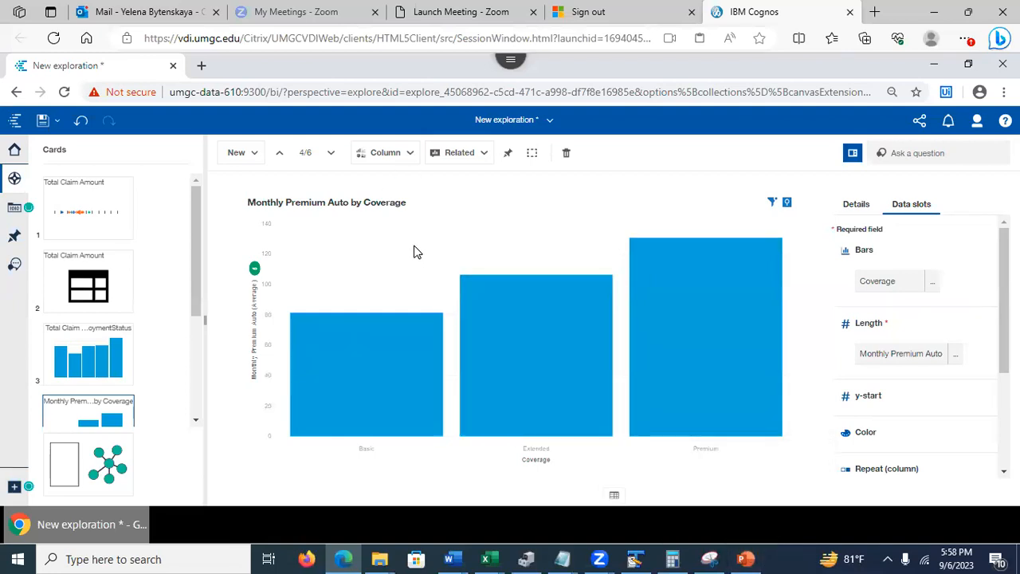
- Save the exploration in My content under the name Claims exploration
left_click(42, 122)
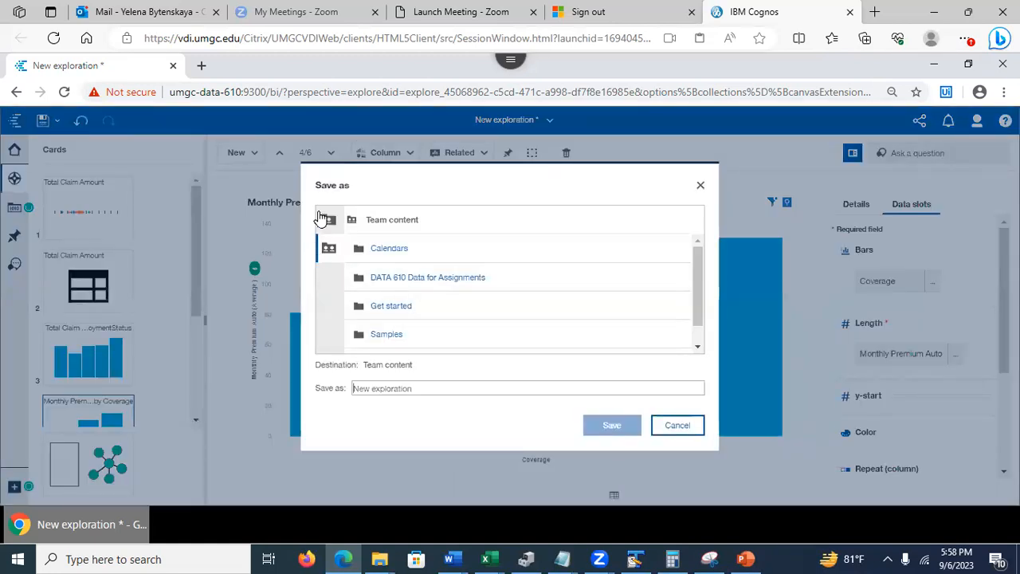
left_click(327, 219)
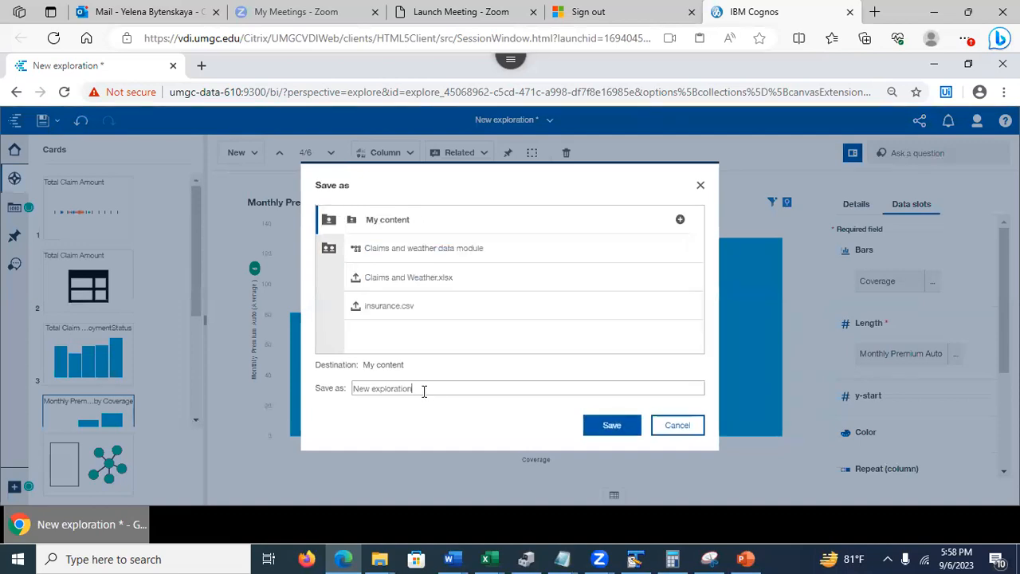
left_click_drag(424, 391, 329, 377)
key("BackSpace")
type("Cl")
left_click(600, 425)
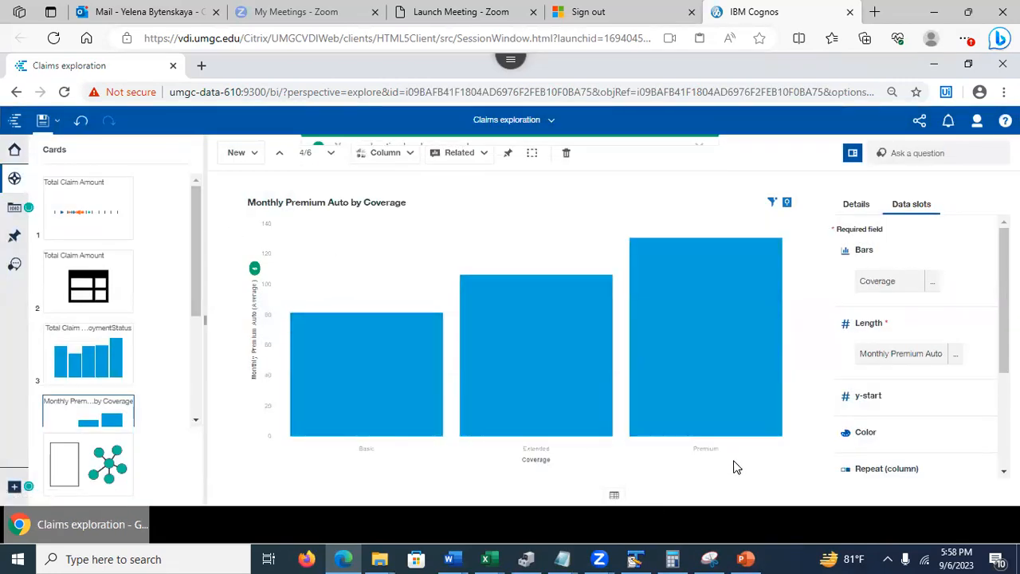
- Switch to the PowerPoint presentation and view the slides from Adding Visualizations through Using Embedded Assistant
left_click(745, 558)
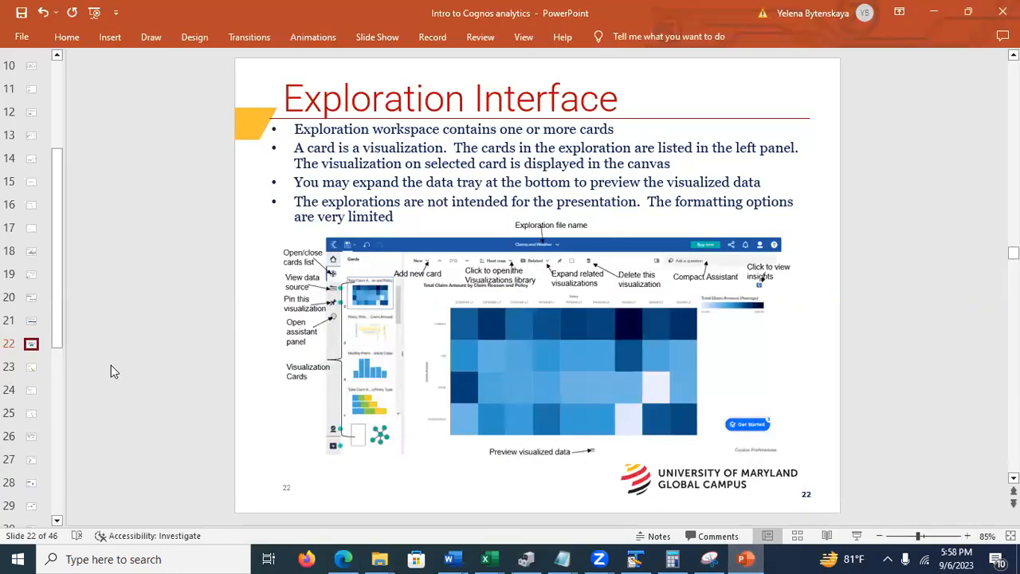
left_click(32, 371)
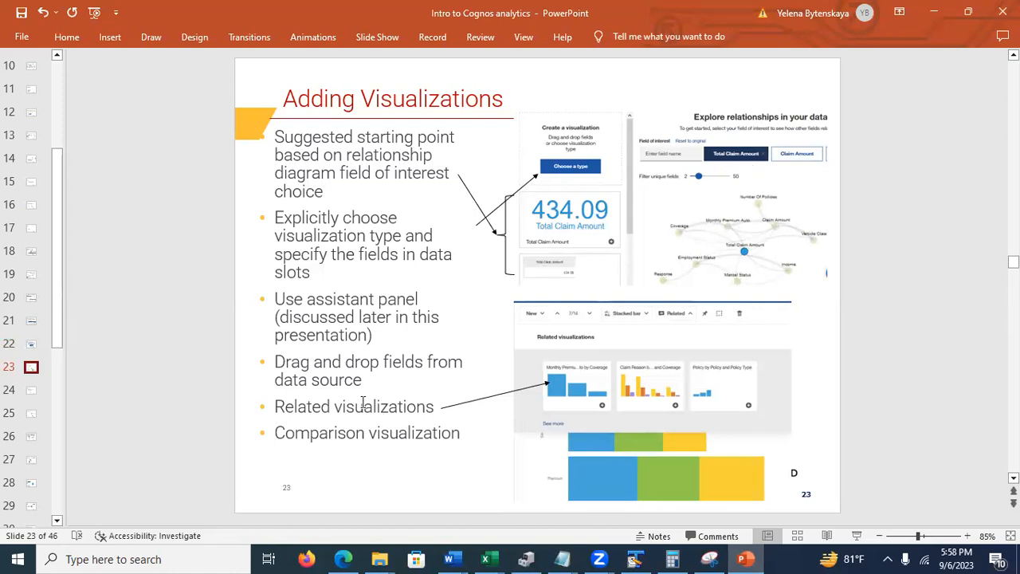
left_click(30, 392)
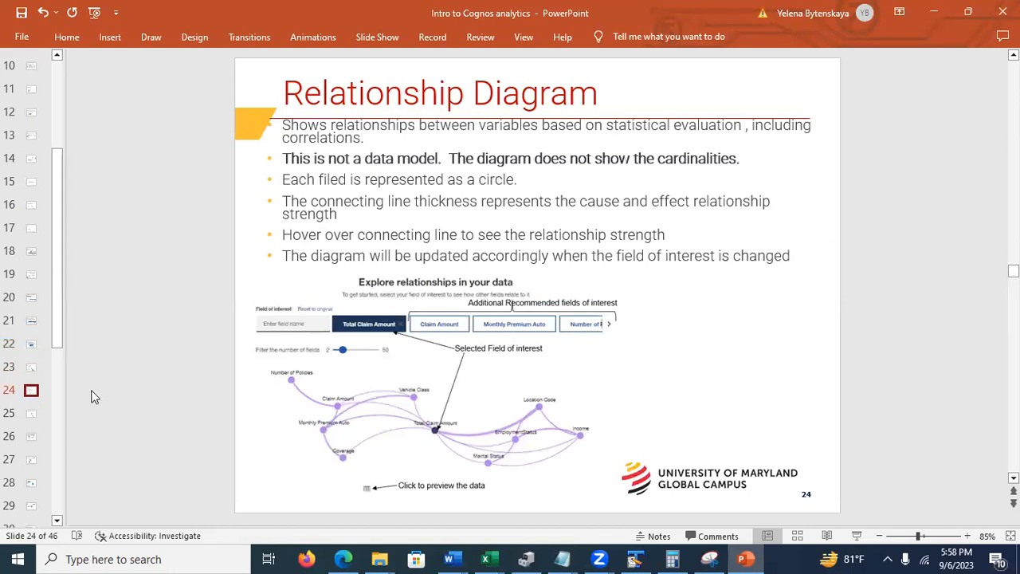
left_click(33, 414)
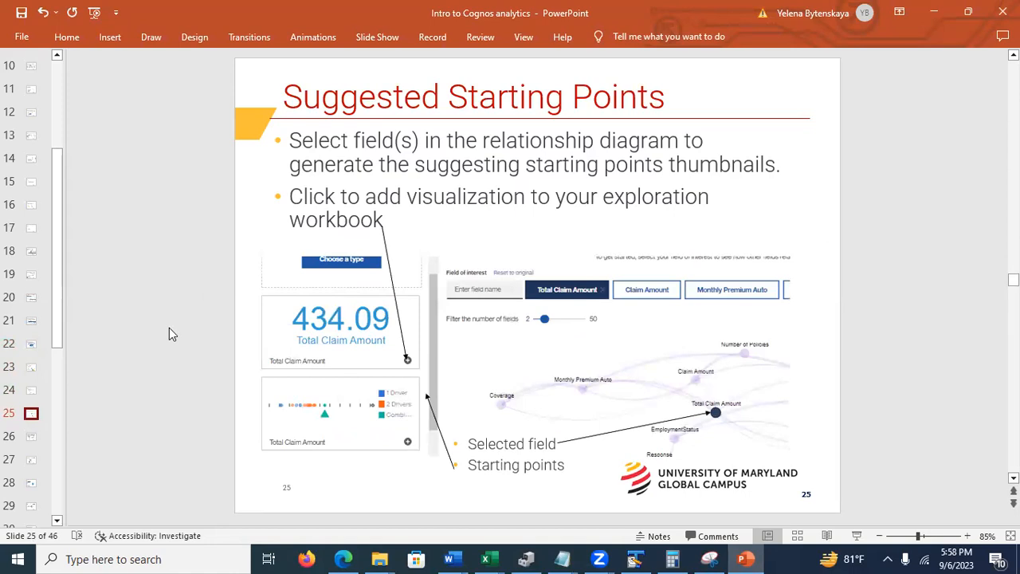
left_click(32, 438)
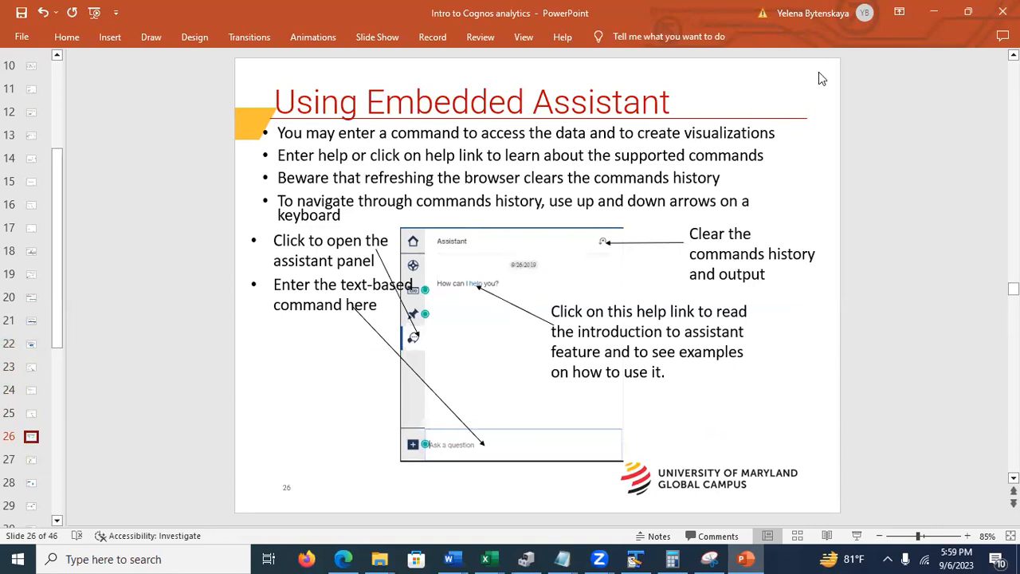
- Switch back to the Claims exploration in Cognos Analytics, open the assistant and submit the command data
left_click(934, 12)
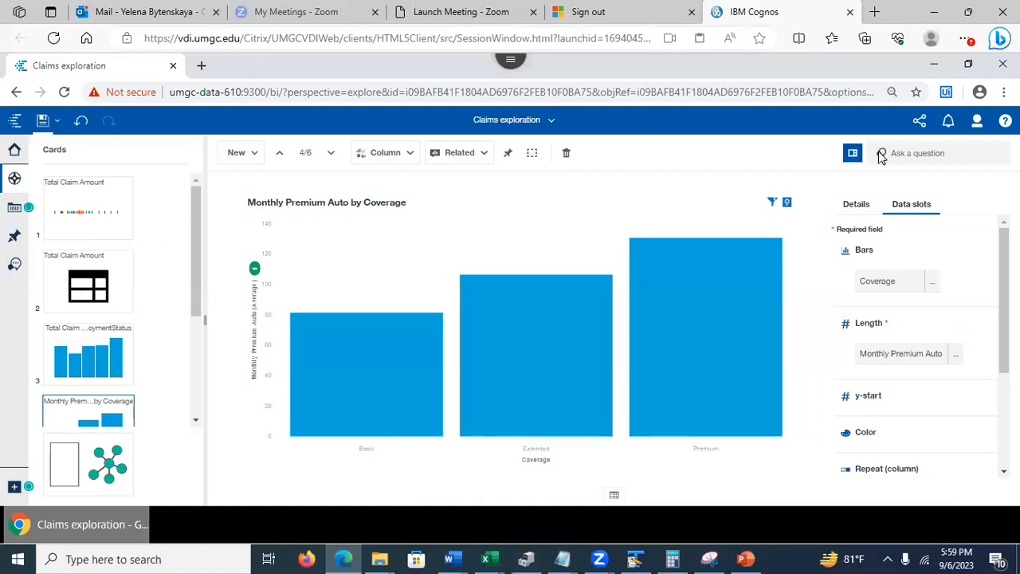
left_click(15, 271)
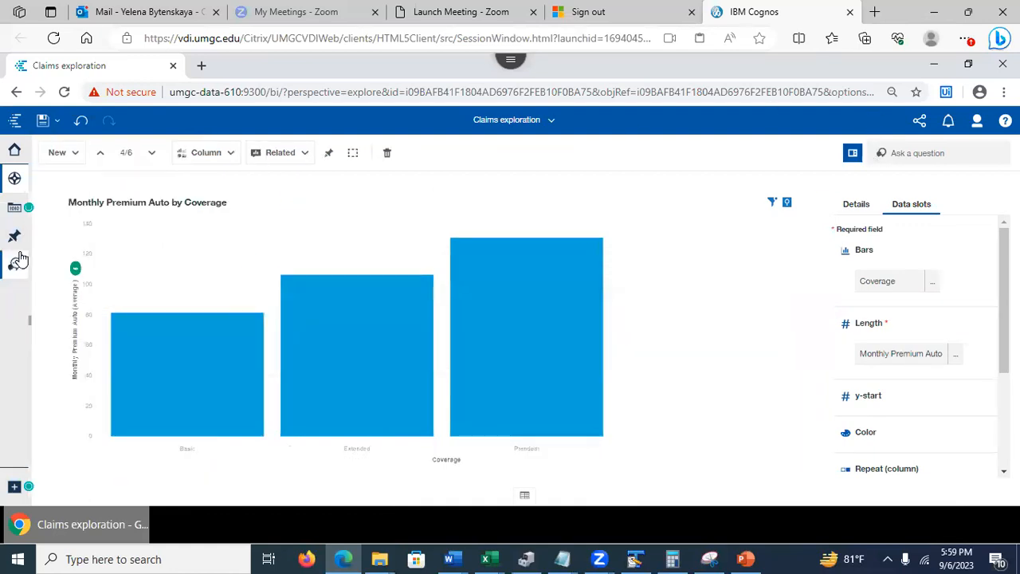
left_click(15, 270)
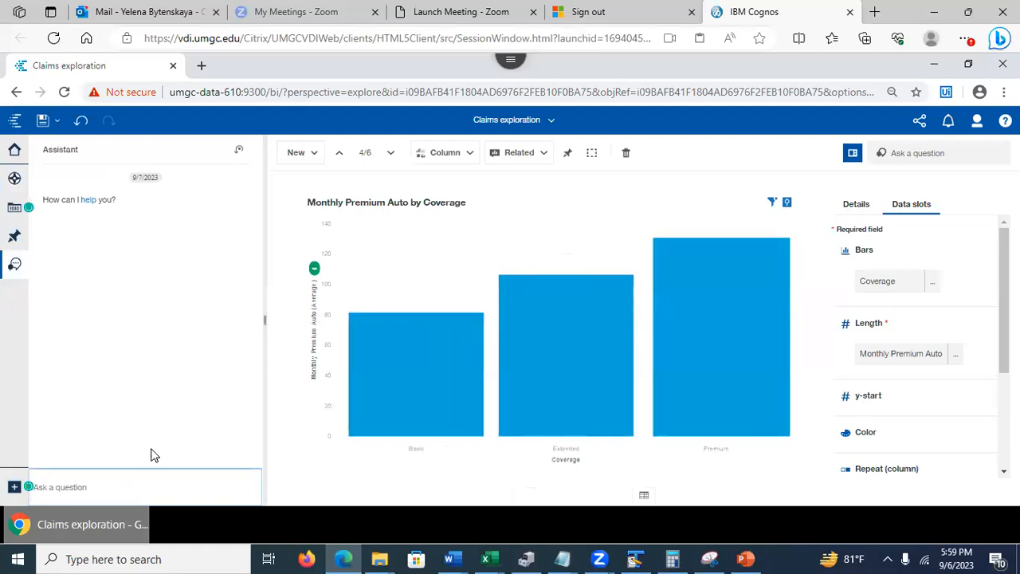
type("dat")
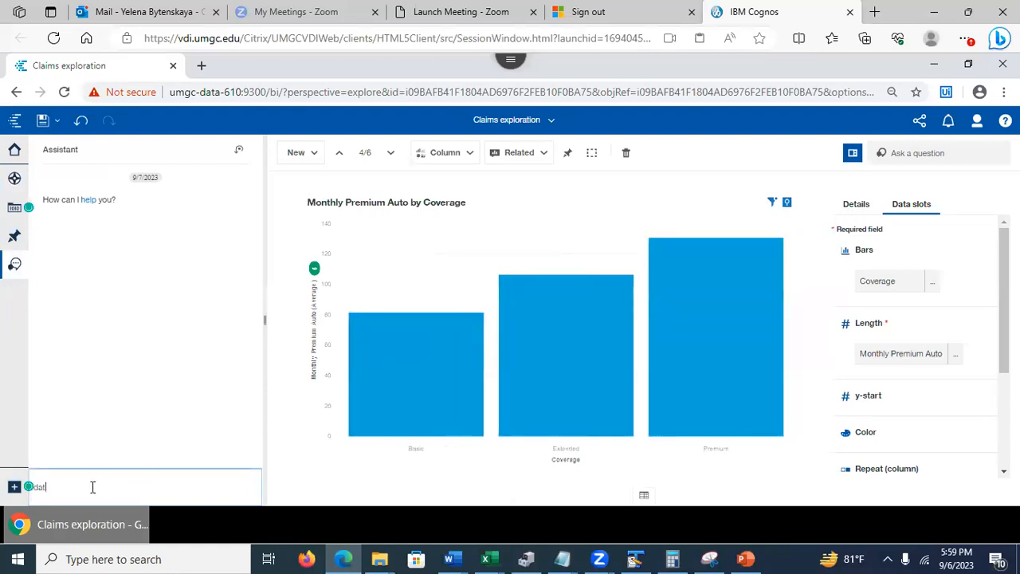
type("a")
key("Return")
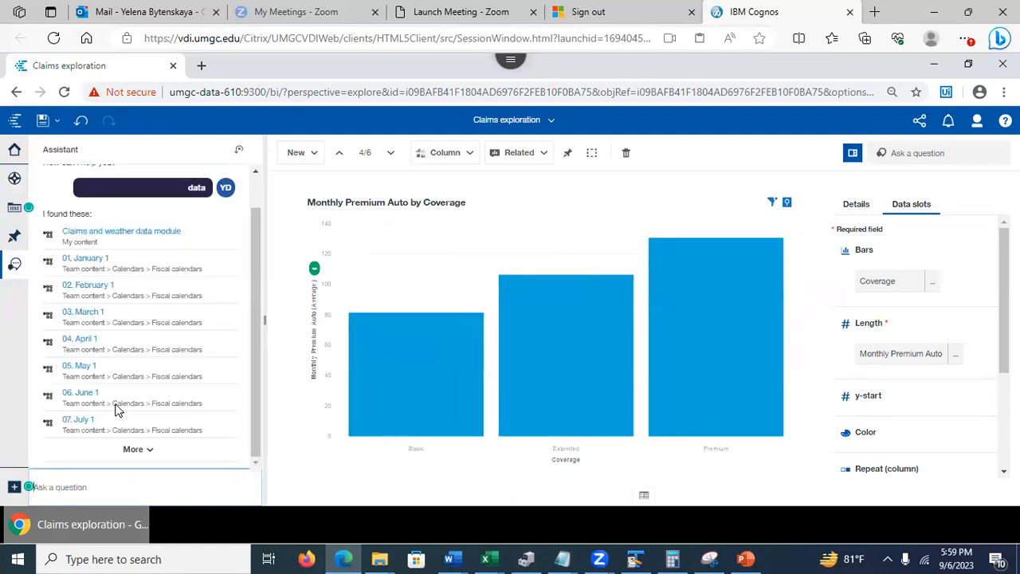
- Have the assistant show the source Claims and weather data module and review its listed columns and concepts
left_click(123, 231)
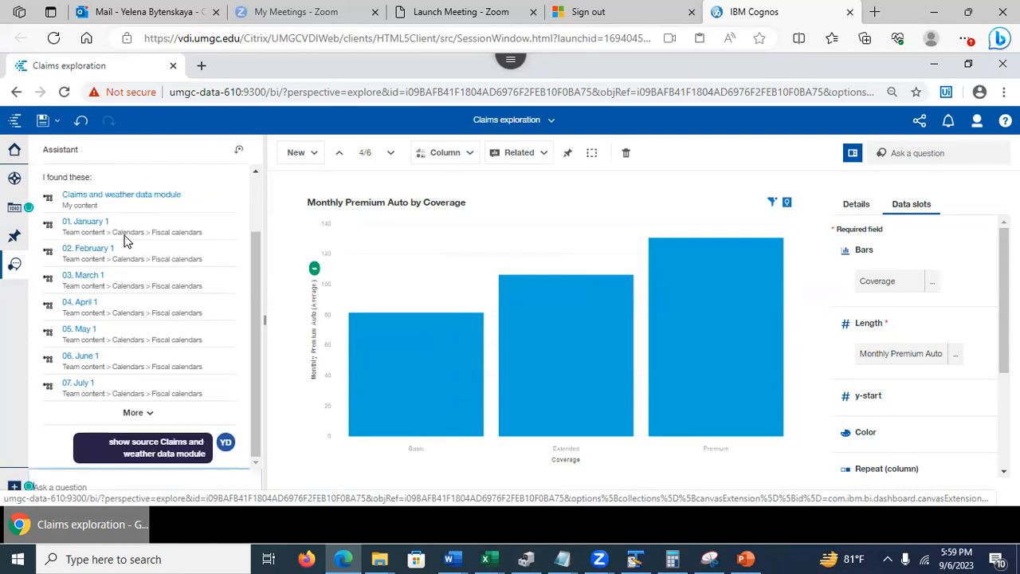
scroll(246, 262, "up", 5)
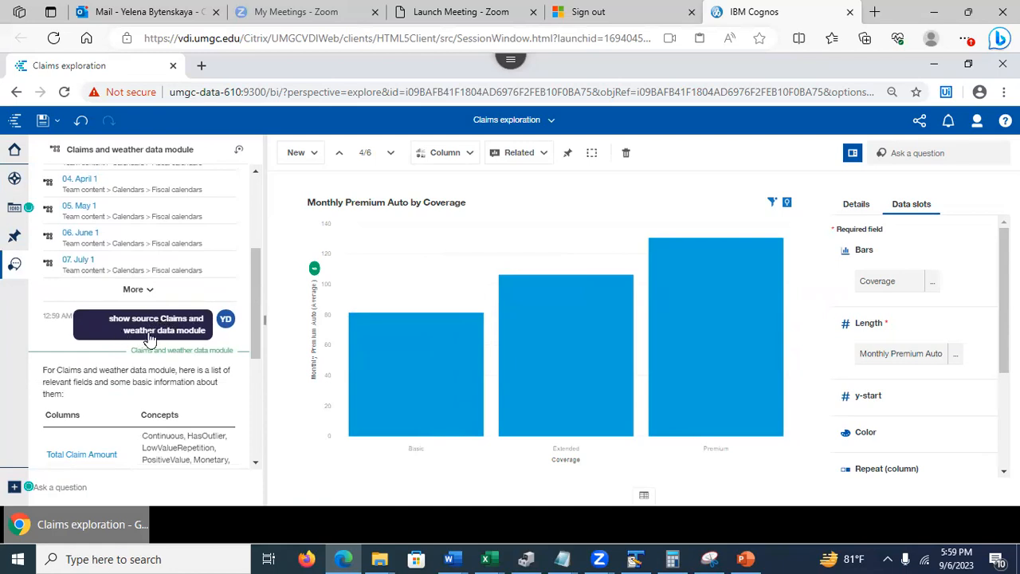
left_click_drag(259, 275, 263, 369)
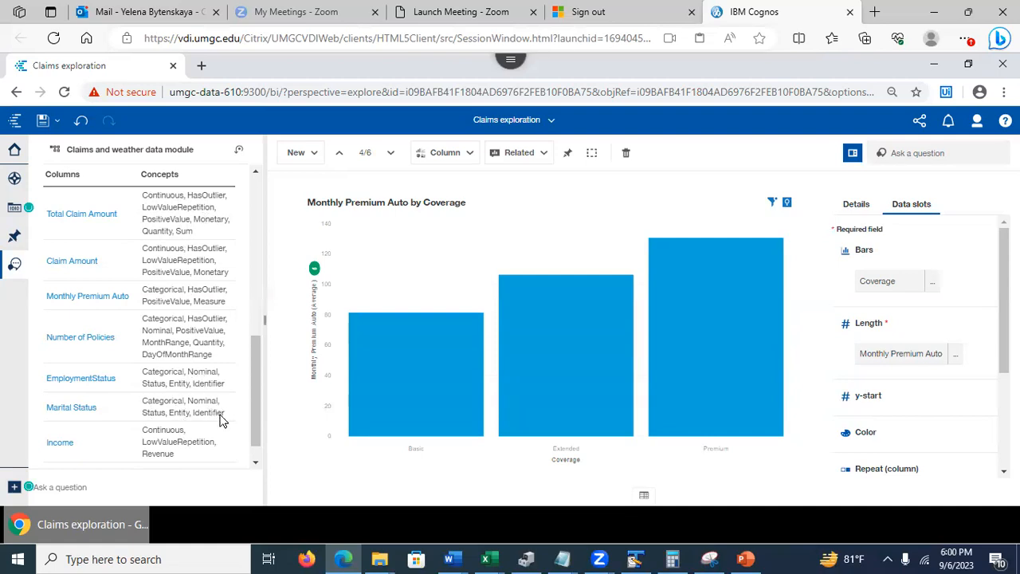
scroll(251, 382, "up", 4)
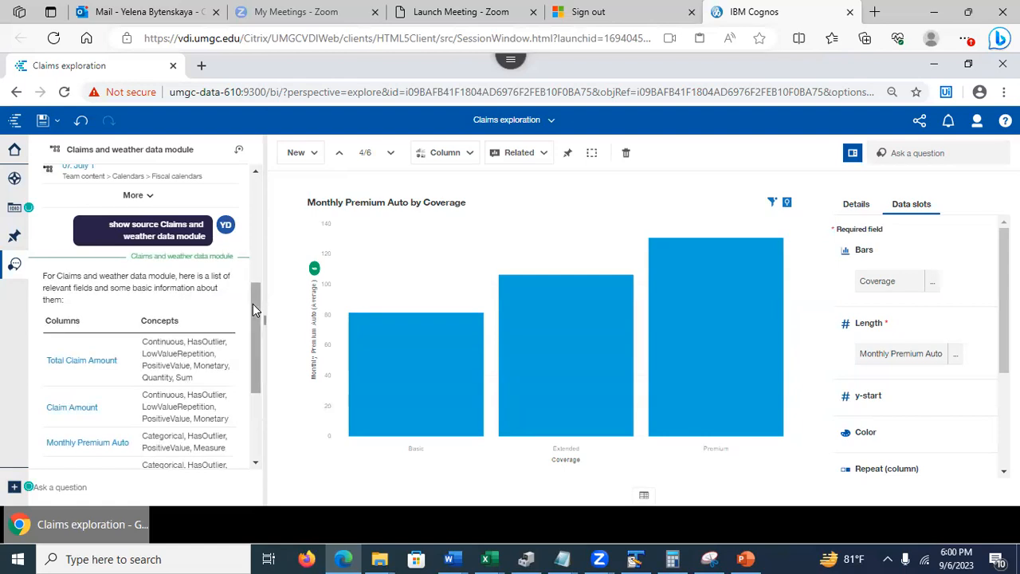
scroll(252, 329, "down", 1)
scroll(251, 329, "down", 3)
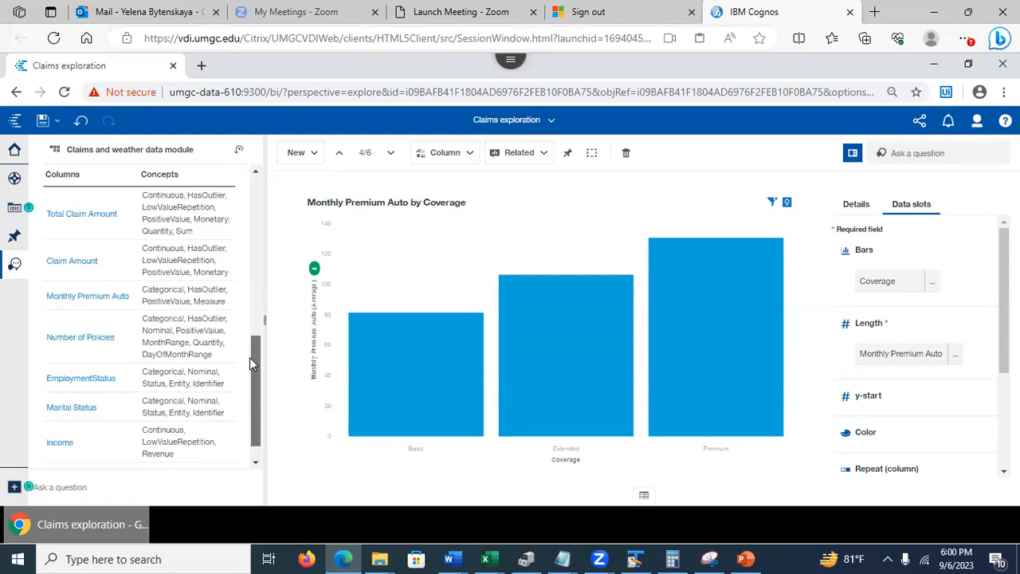
- Have the assistant show the column Total Claim Amount and examine its usage, aggregate and data type
left_click(97, 222)
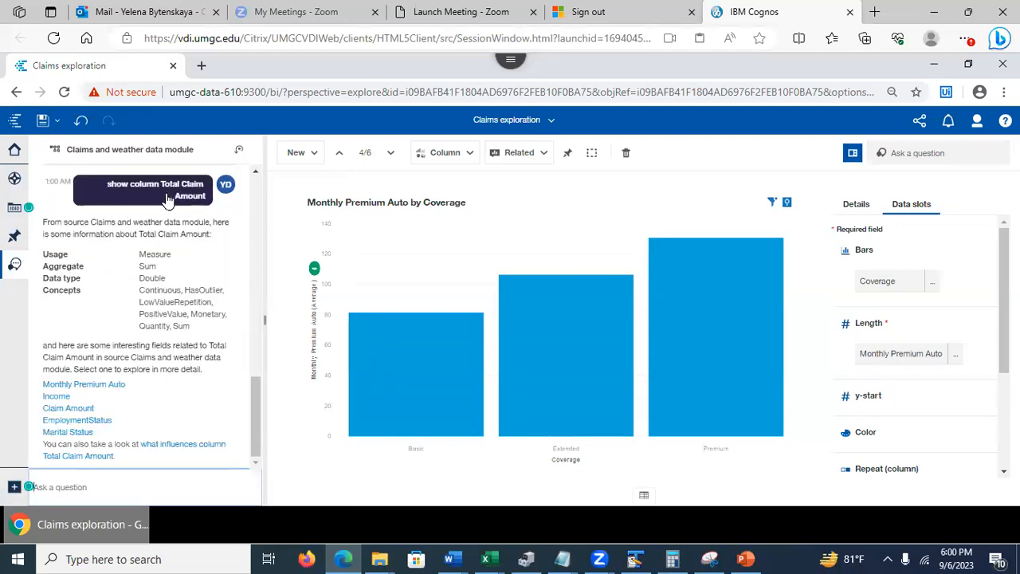
double_click(163, 255)
left_click(159, 274)
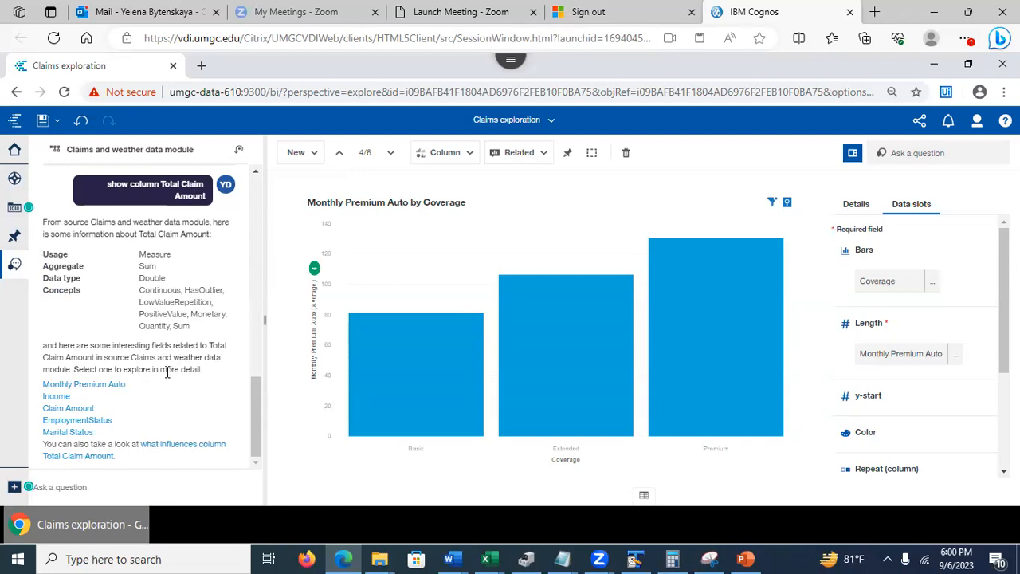
- Chart Total Claim Amount with Monthly Premium Auto in the assistant, browse the suggested charts and return to the Total Claim Amount by Monthly Premium Auto scatter plot
left_click(84, 384)
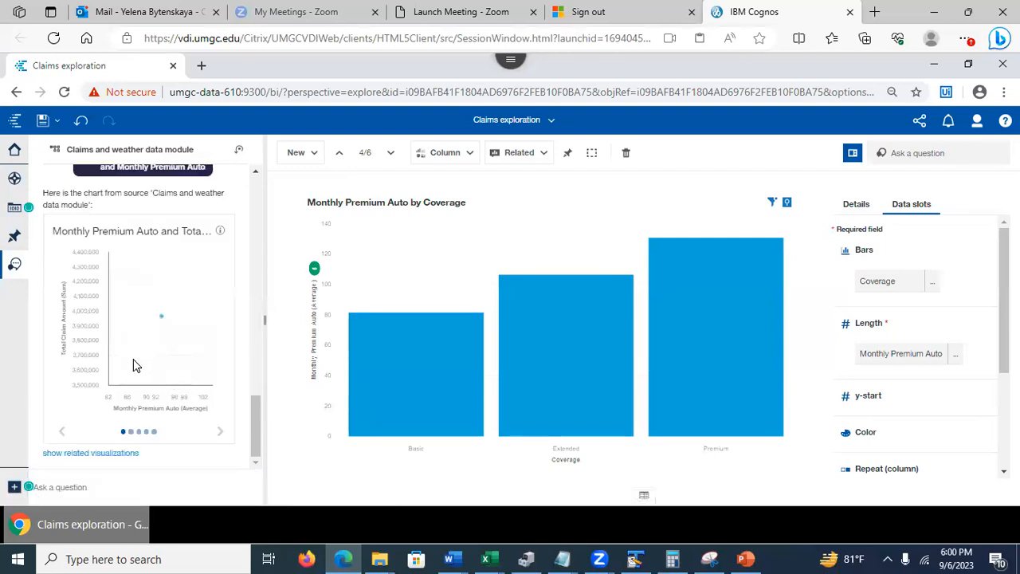
left_click(130, 431)
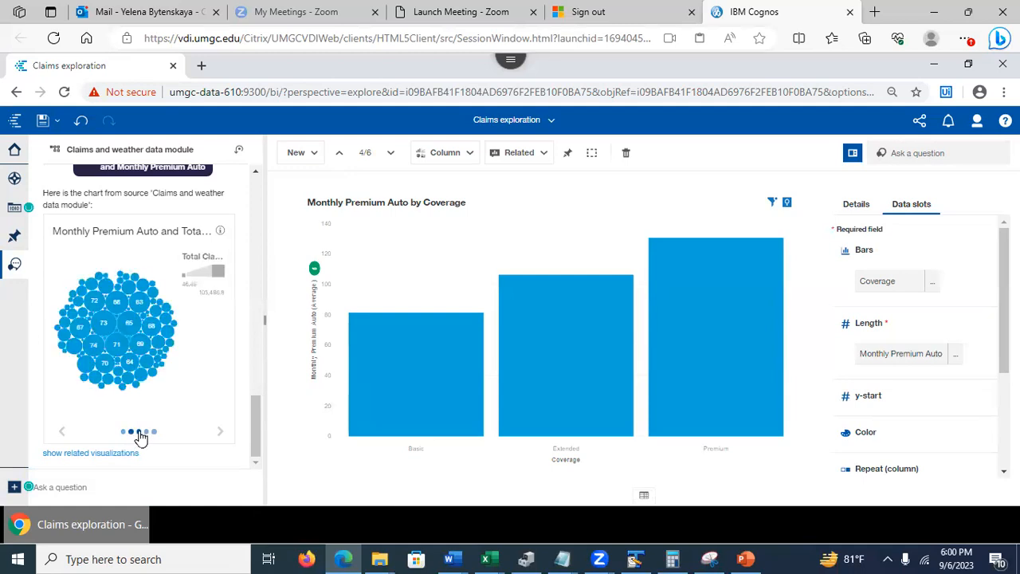
left_click(138, 432)
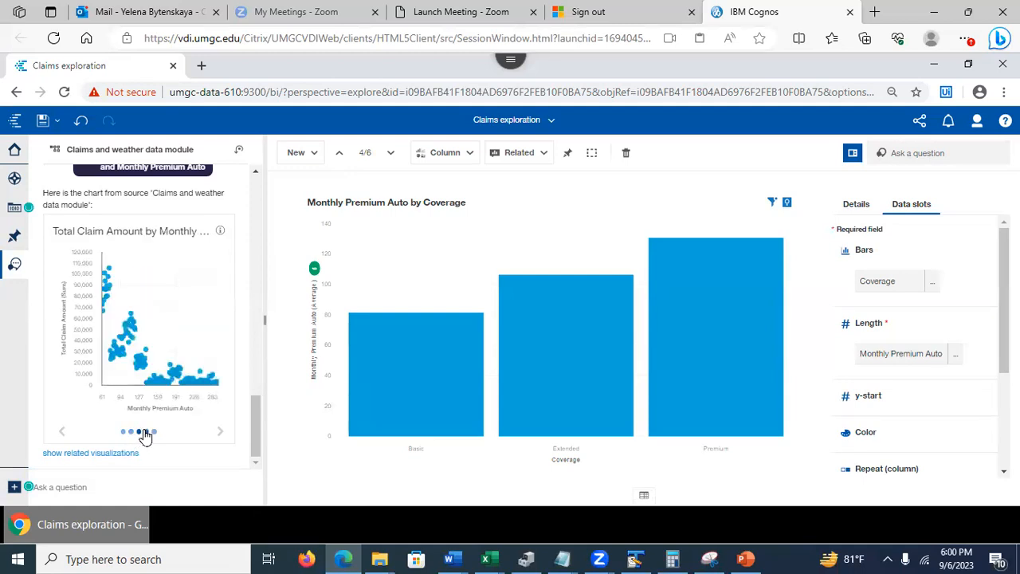
left_click(145, 432)
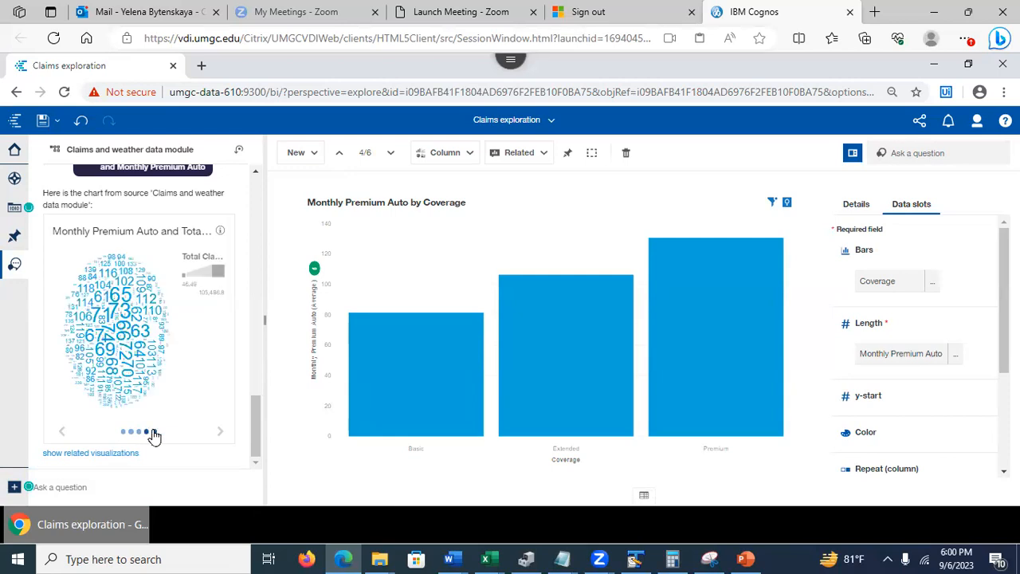
left_click(155, 433)
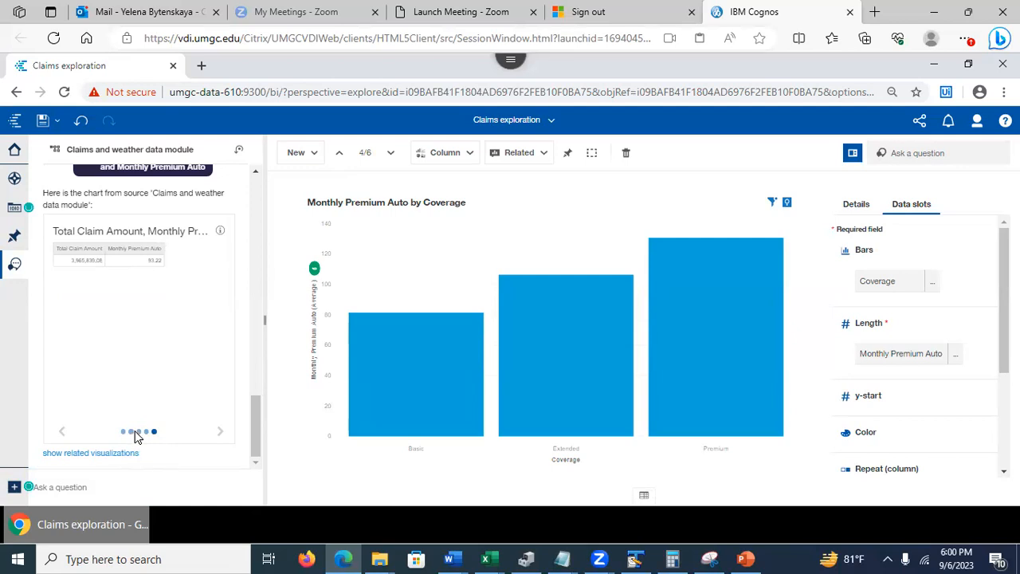
left_click(137, 432)
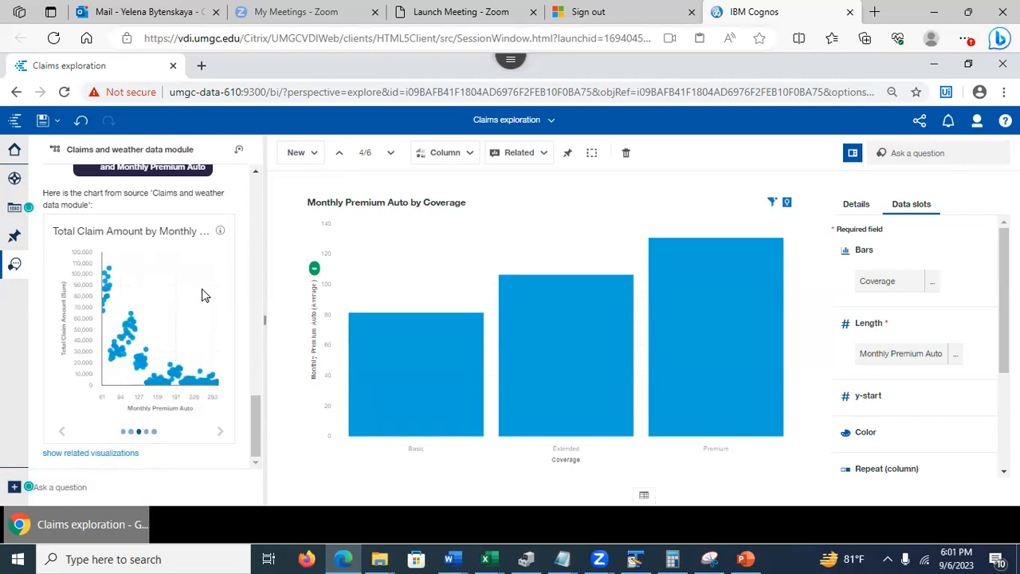
- Create a new single card and place the assistant's Total Claim Amount by Monthly Premium Auto scatter plot on it
left_click(295, 156)
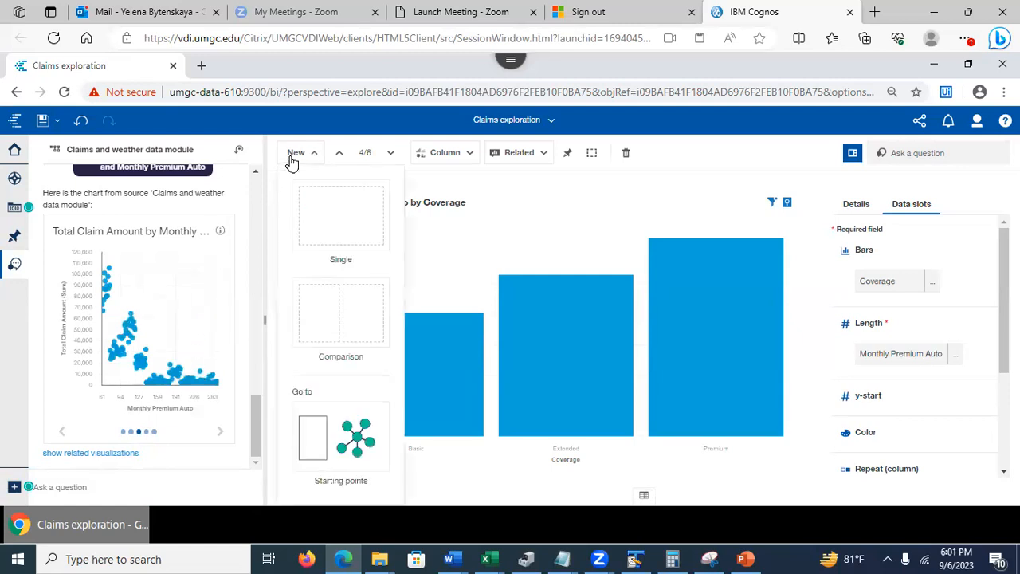
left_click(325, 226)
left_click_drag(155, 346, 482, 317)
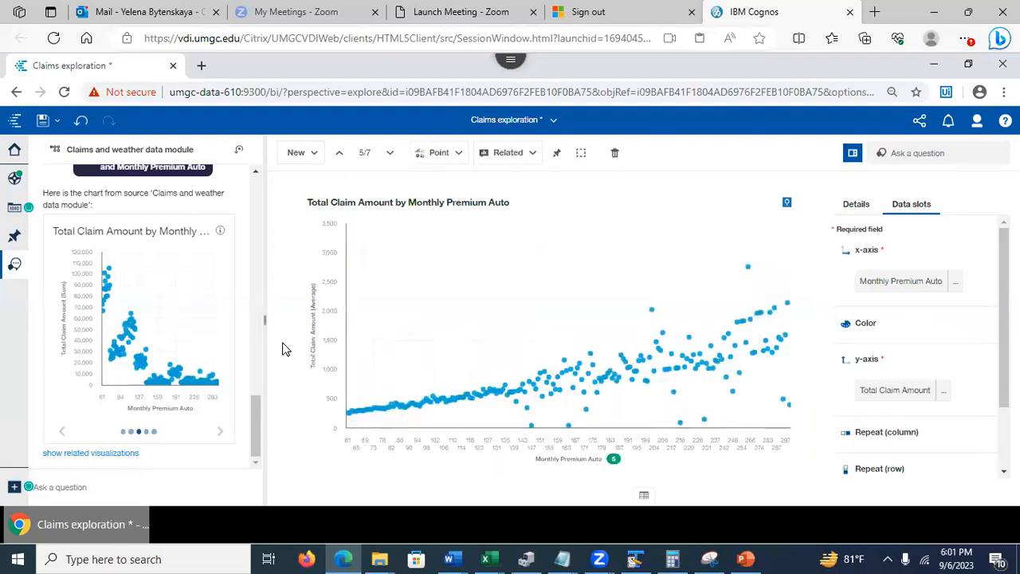
- Resubmit the earlier command show column Total Claim Amount and review the assistant's command history from its beginning
left_click_drag(255, 413, 265, 313)
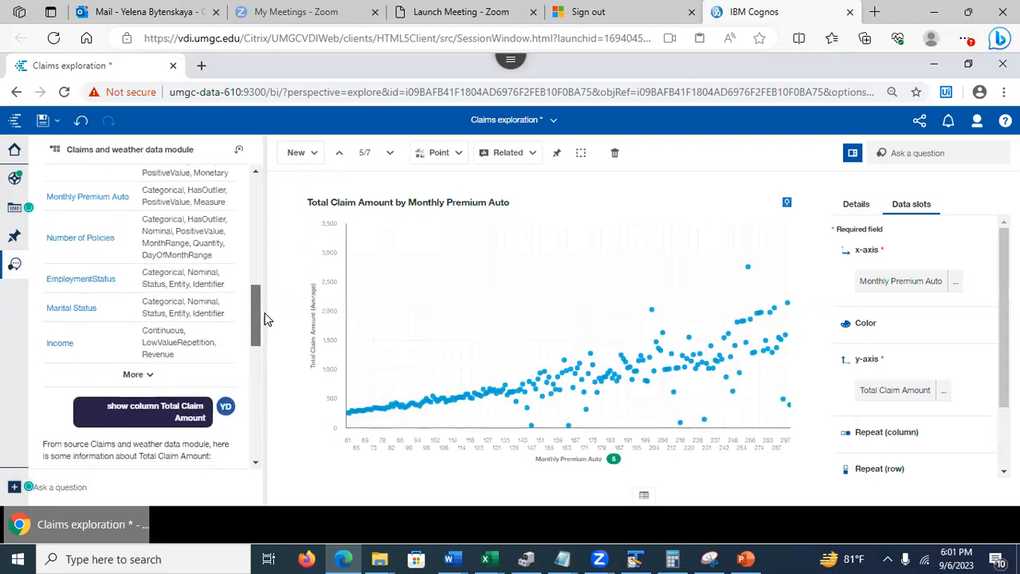
scroll(215, 351, "down", 1)
left_click(171, 394)
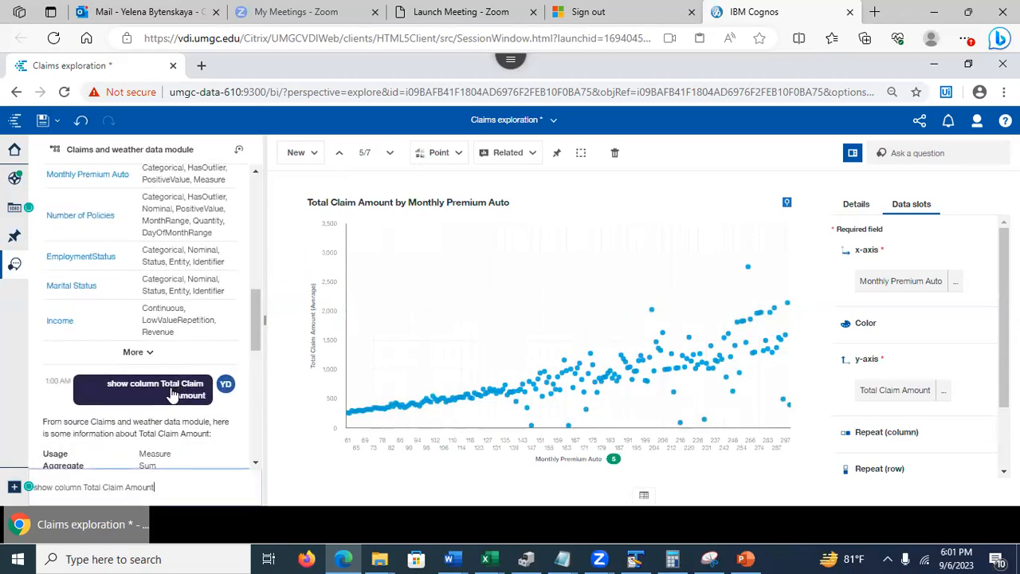
key("Return")
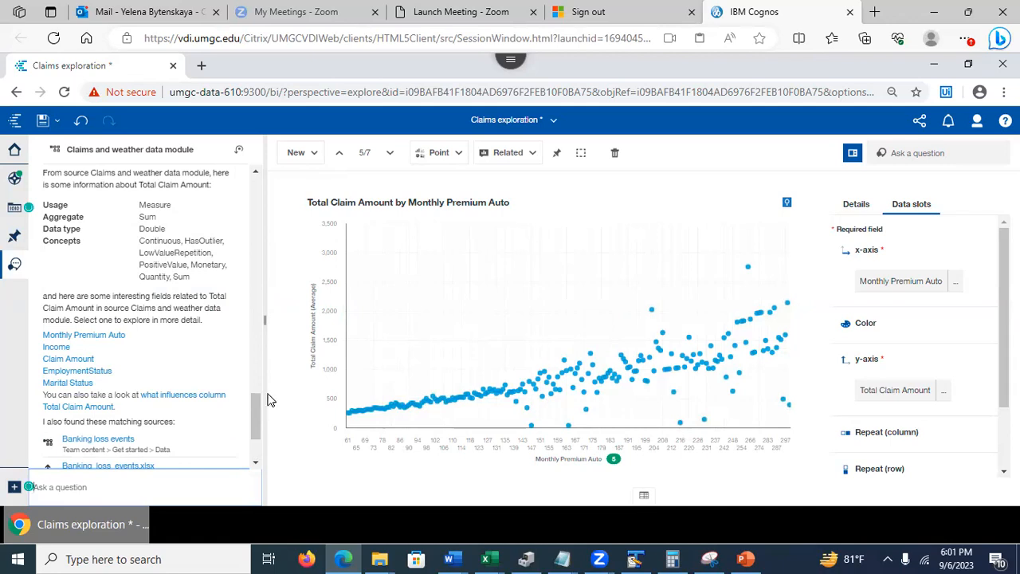
left_click_drag(259, 420, 253, 195)
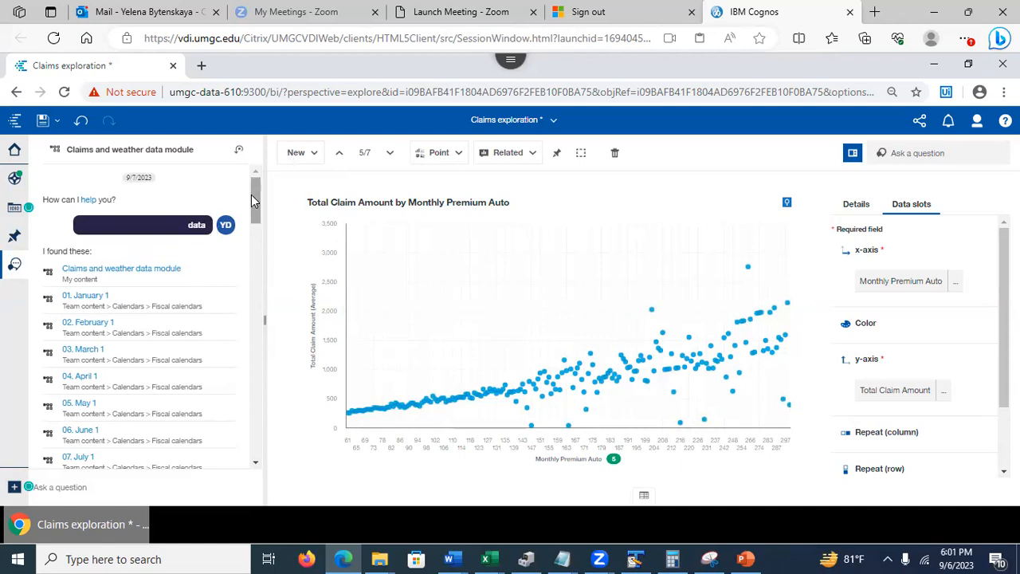
left_click_drag(254, 197, 256, 210)
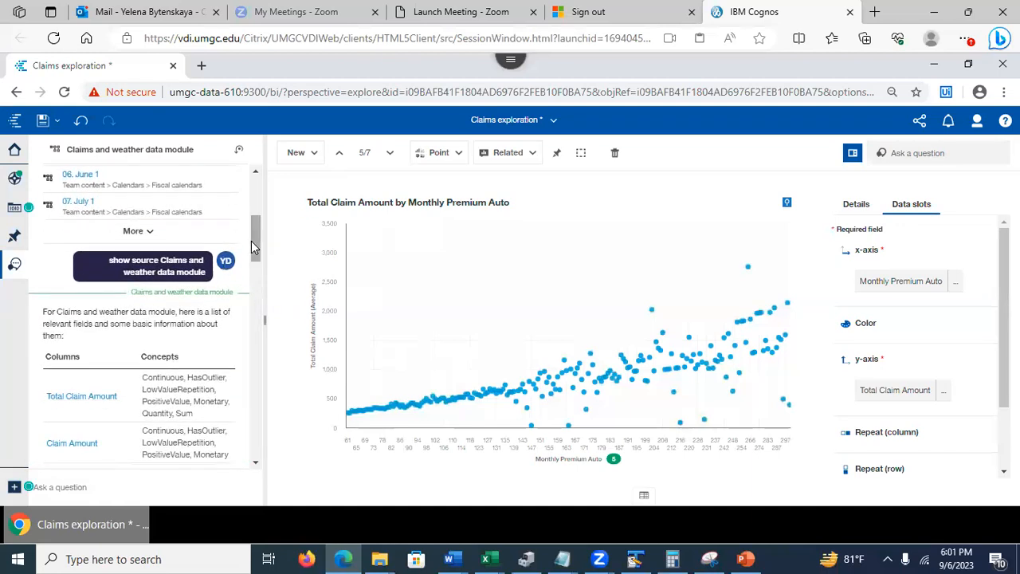
left_click_drag(260, 226, 259, 328)
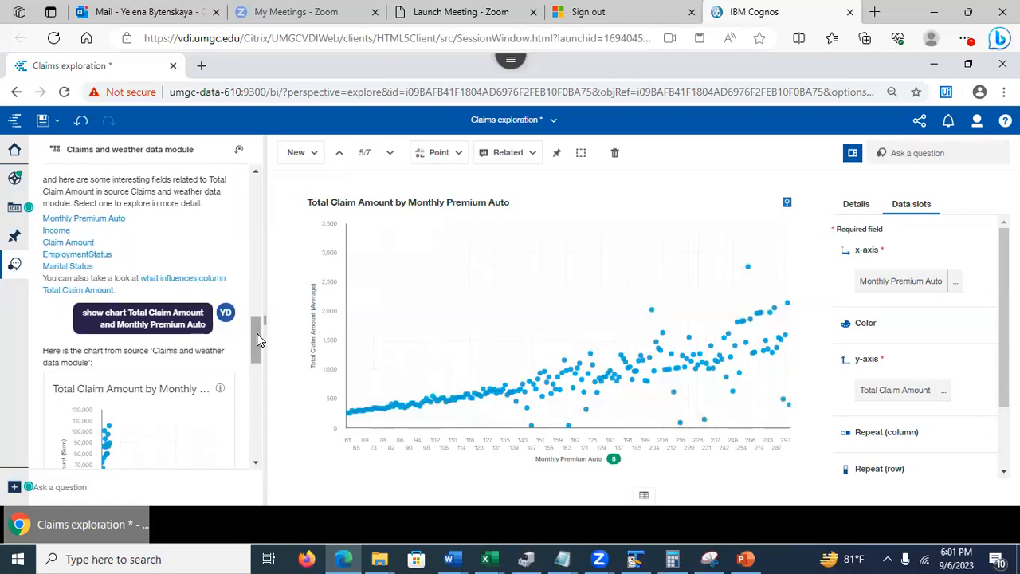
- Switch to the PowerPoint presentation and view the slide Using Assistant to Check Columns Information
left_click(745, 559)
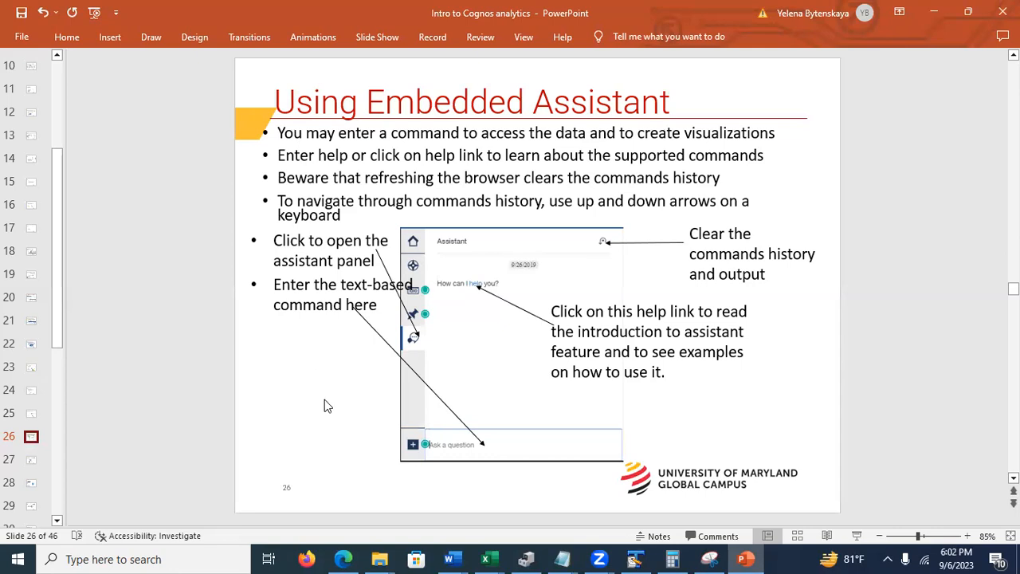
left_click(28, 465)
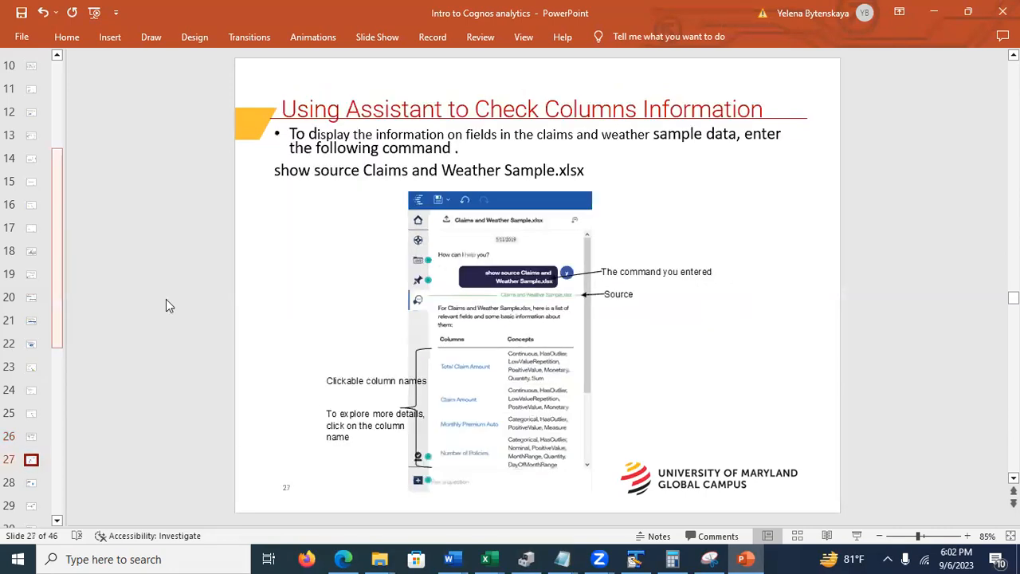
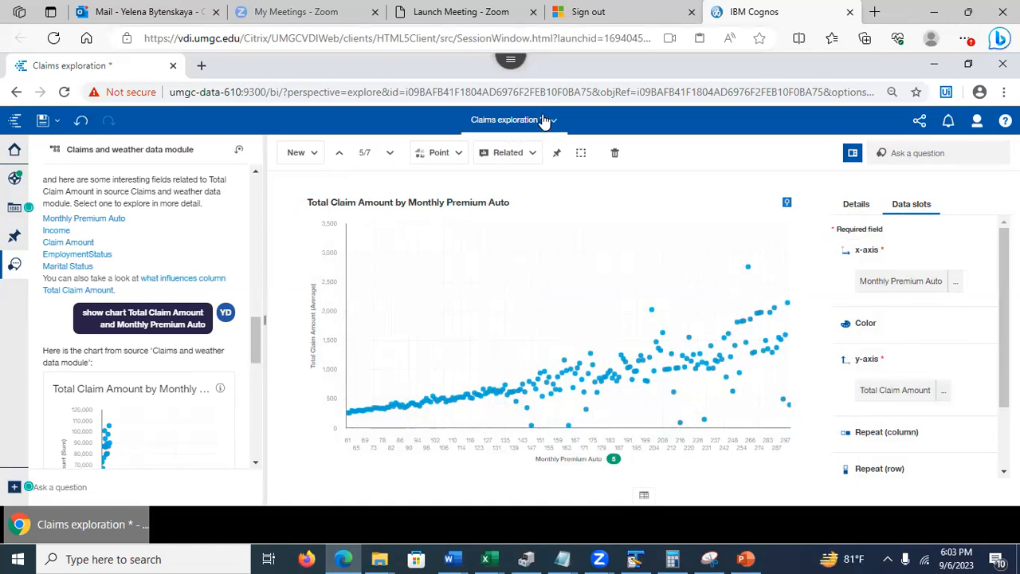
- Save the Claims exploration, and switch to the PowerPoint presentation to view the Navigation Path slide
left_click(43, 122)
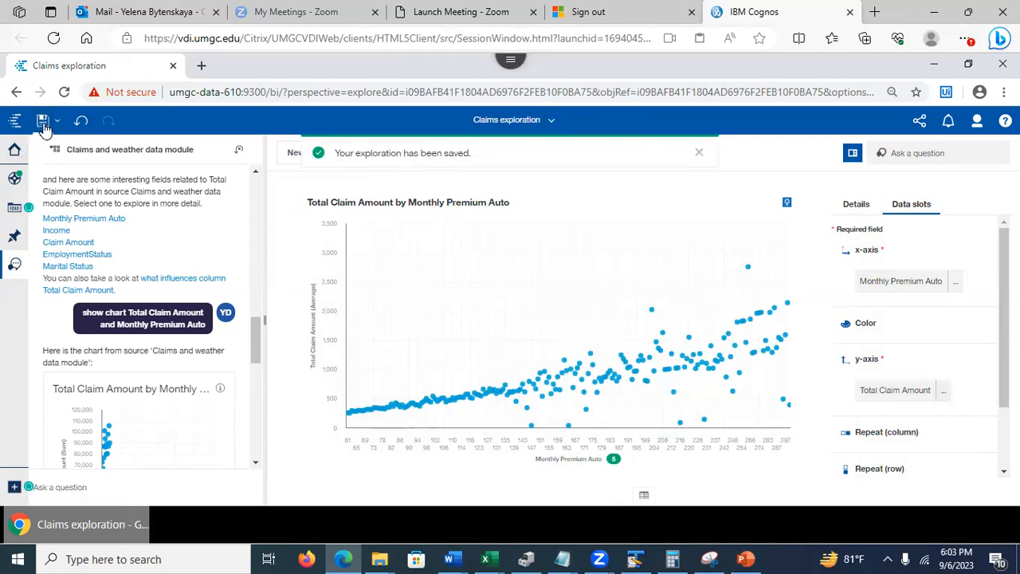
left_click(747, 557)
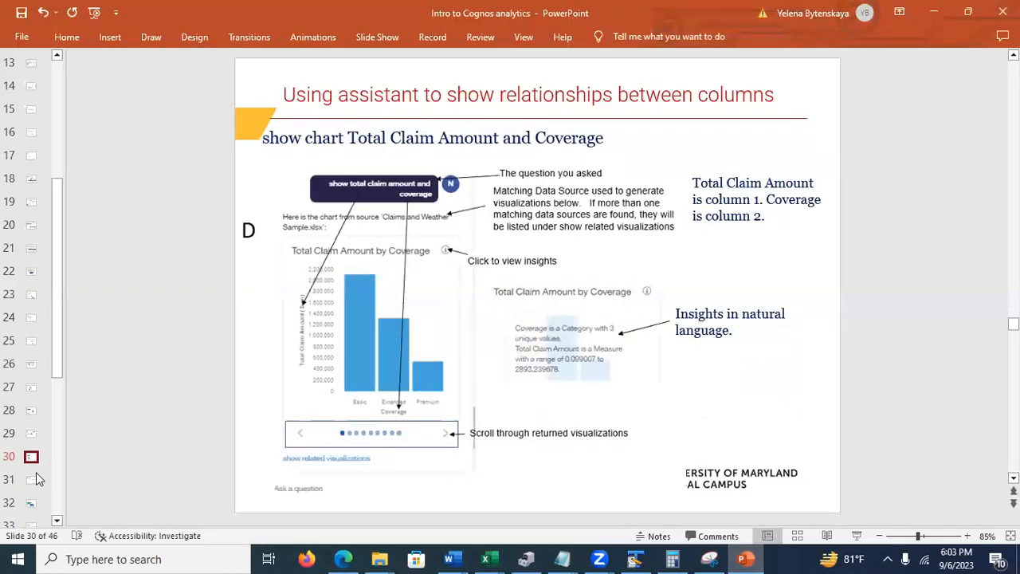
left_click(32, 481)
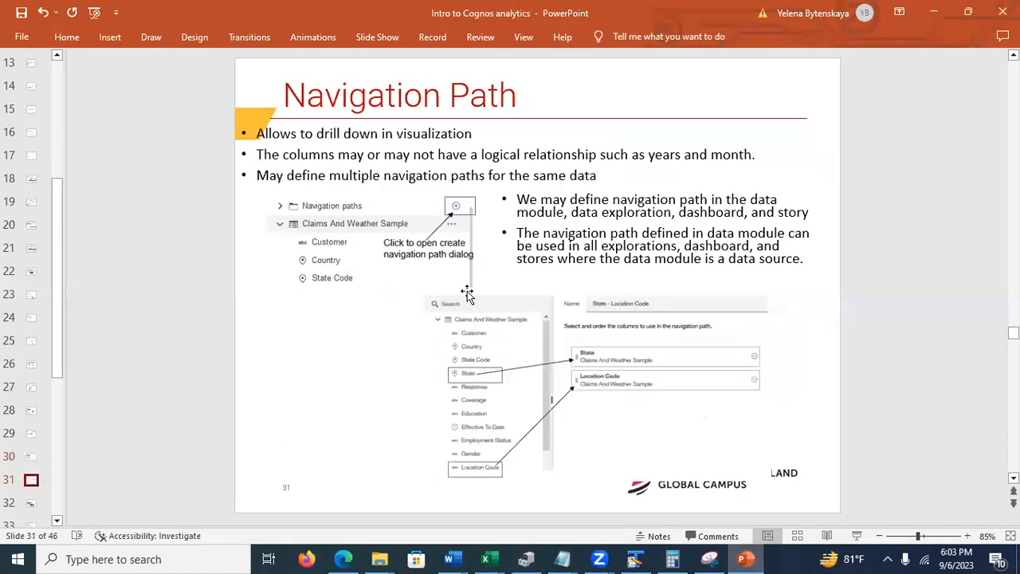
- Return to the Claims exploration in Cognos Analytics, go back to the start of the assistant conversation and close the assistant
left_click(934, 11)
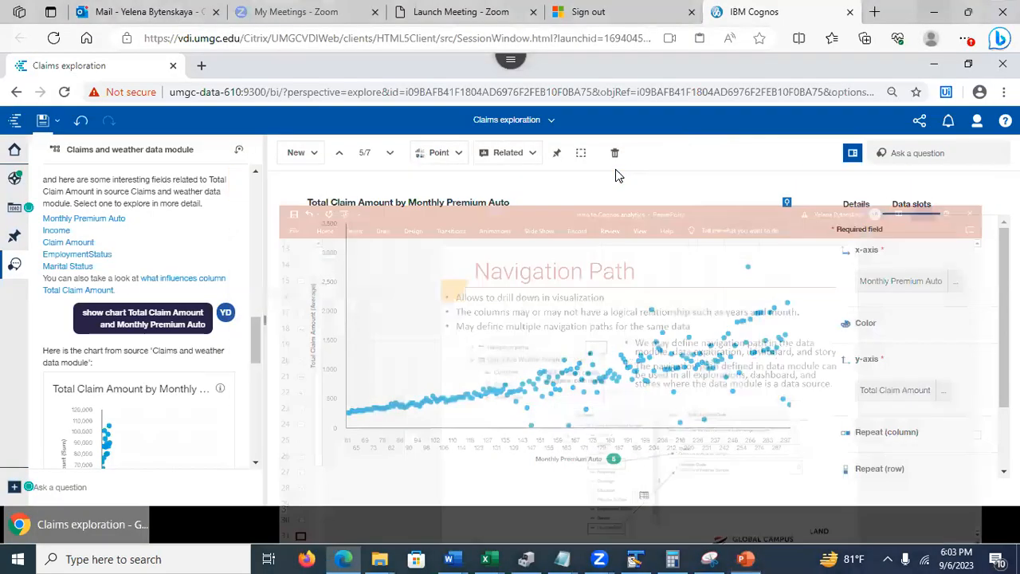
left_click_drag(255, 335, 271, 169)
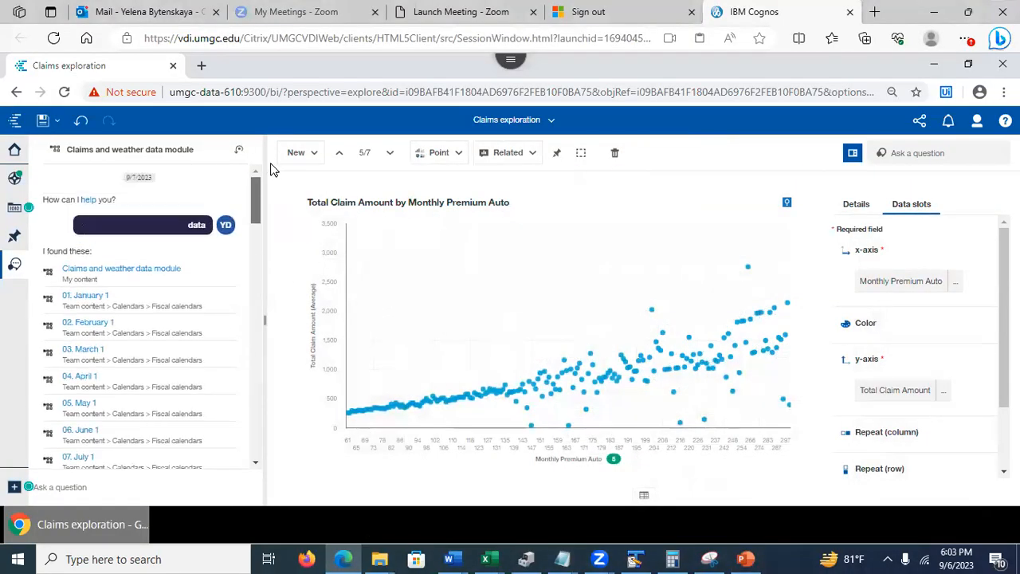
left_click(16, 180)
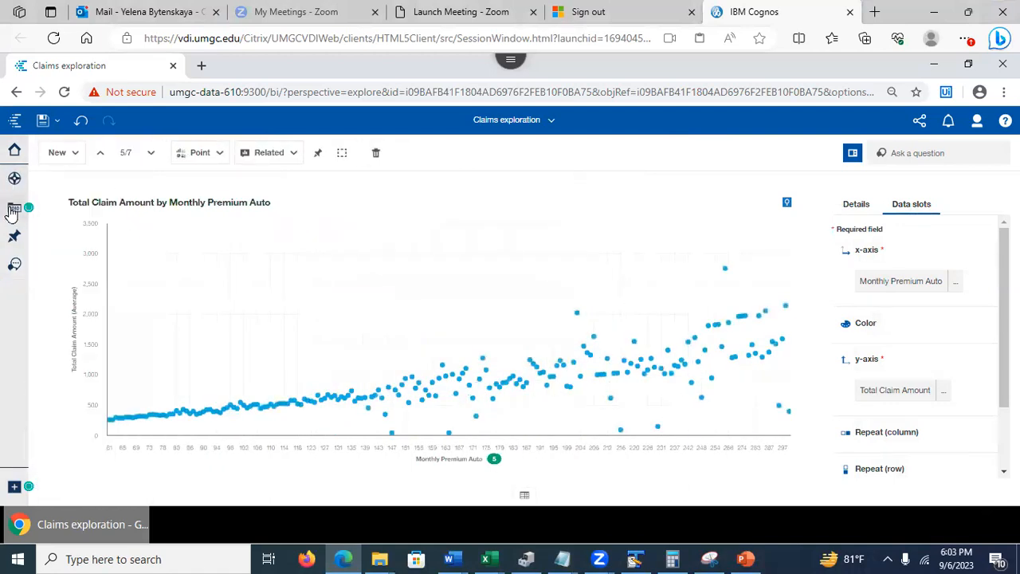
- Start a new navigation path from Claims and Weather.xlsx and add State Code as its first column
left_click(14, 210)
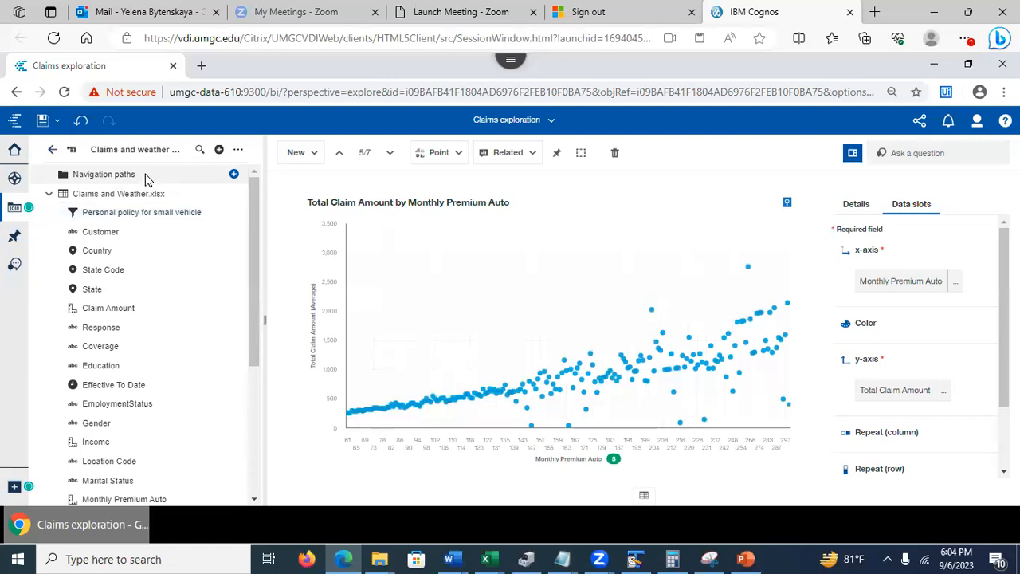
left_click(234, 175)
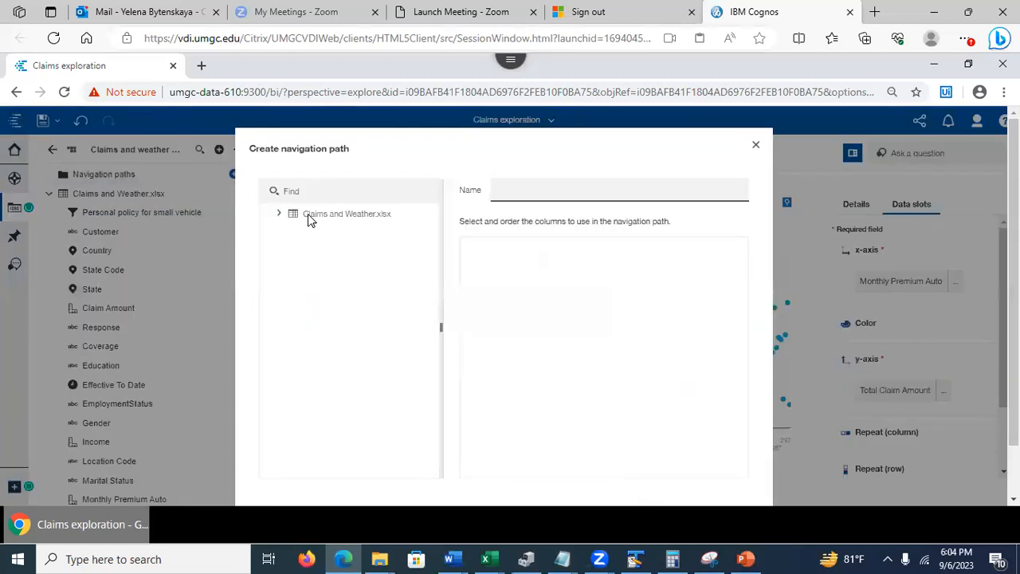
left_click(279, 213)
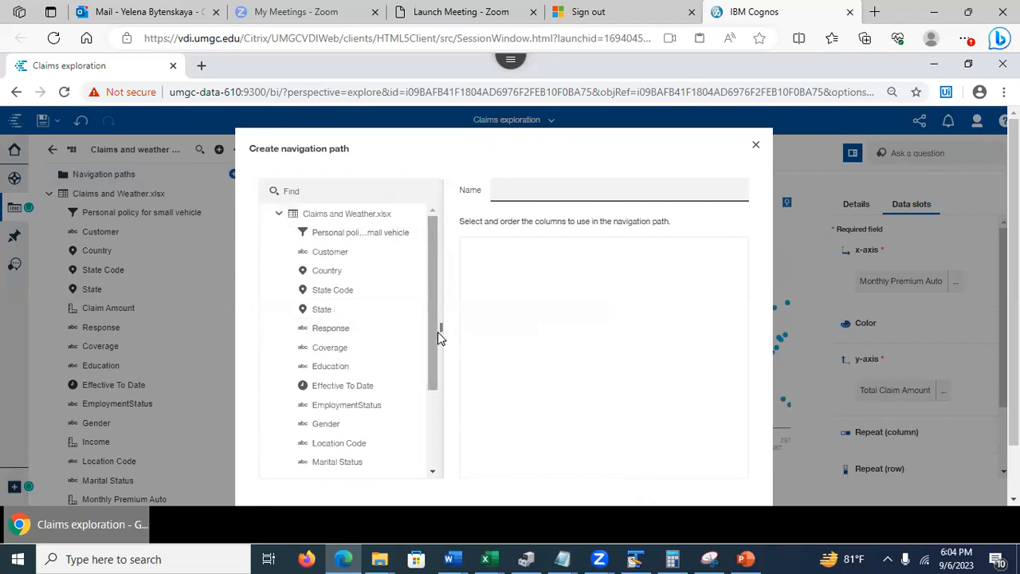
left_click_drag(326, 315, 506, 224)
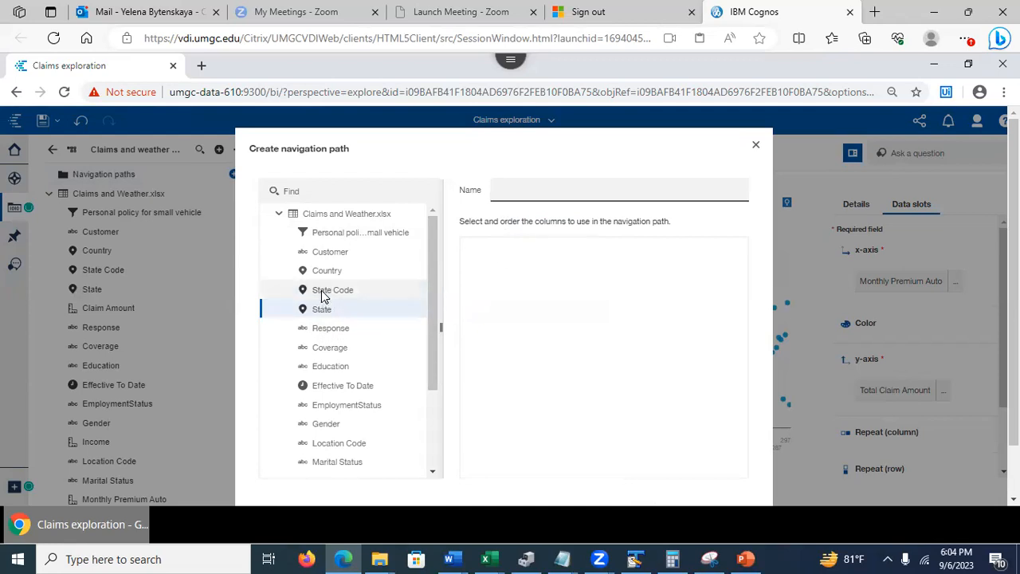
left_click_drag(319, 292, 512, 253)
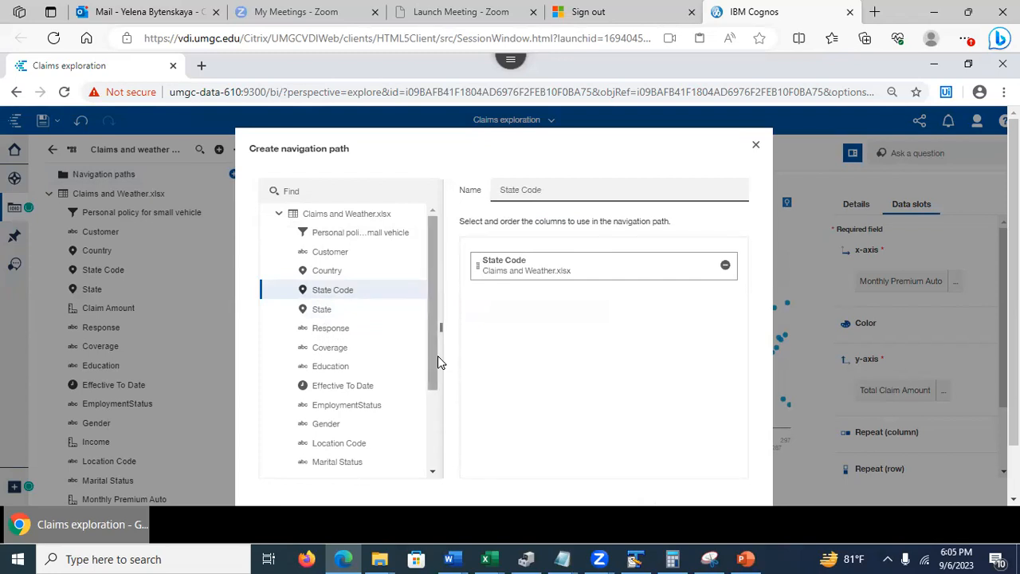
- Add Location Code as the second column, confirm the navigation path and expand it in the source list
left_click_drag(428, 357, 430, 377)
left_click_drag(333, 415, 517, 317)
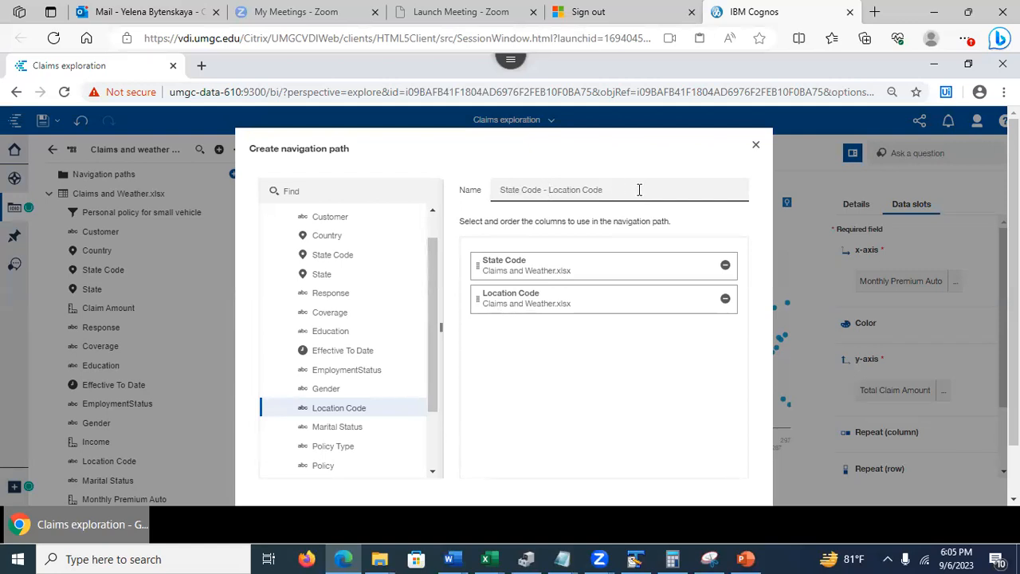
scroll(727, 368, "down", 1)
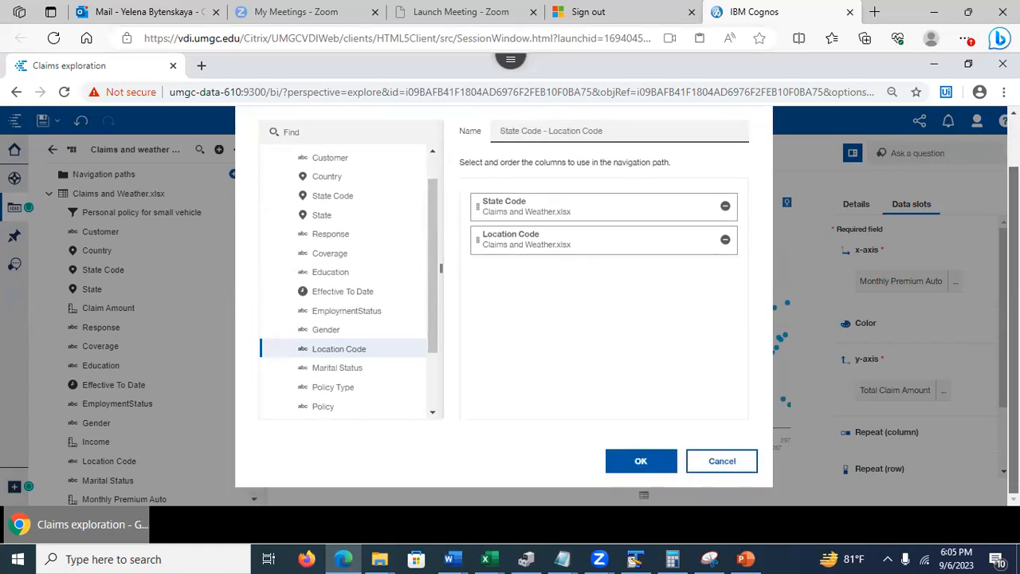
left_click(642, 464)
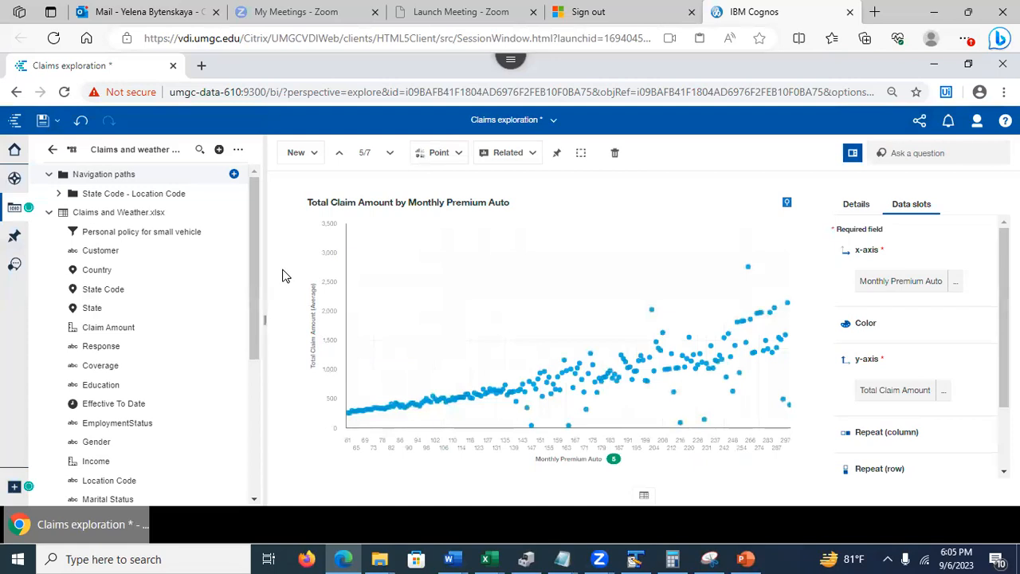
left_click(59, 195)
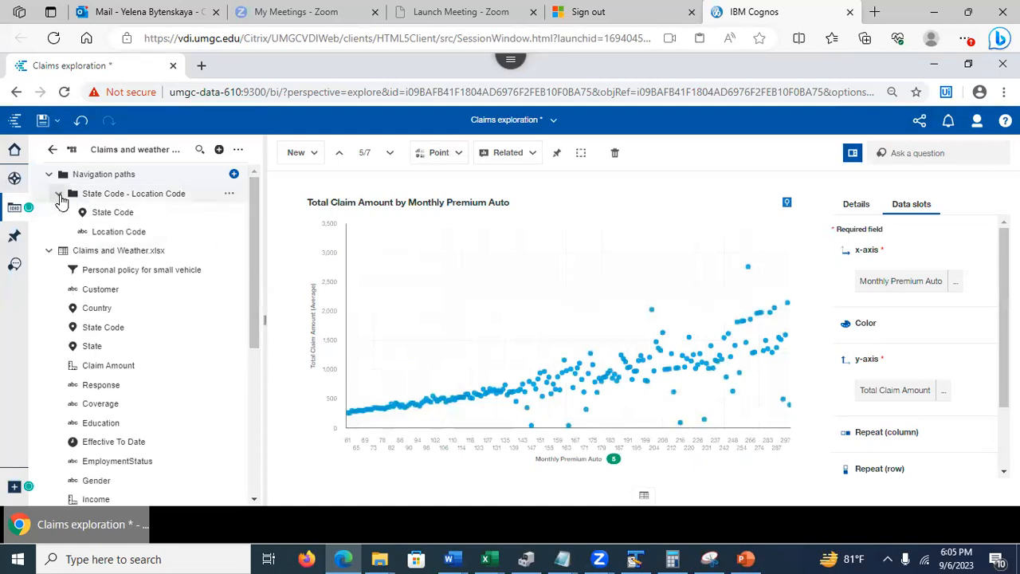
- Add a new blank card to the exploration and choose the Tree map visualization for it
left_click(295, 153)
left_click(331, 222)
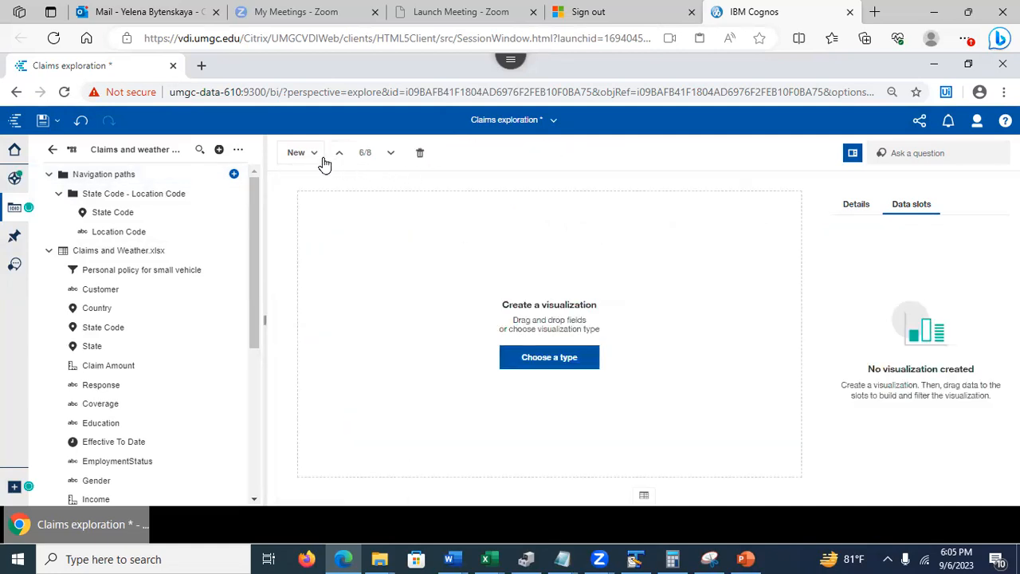
left_click(535, 362)
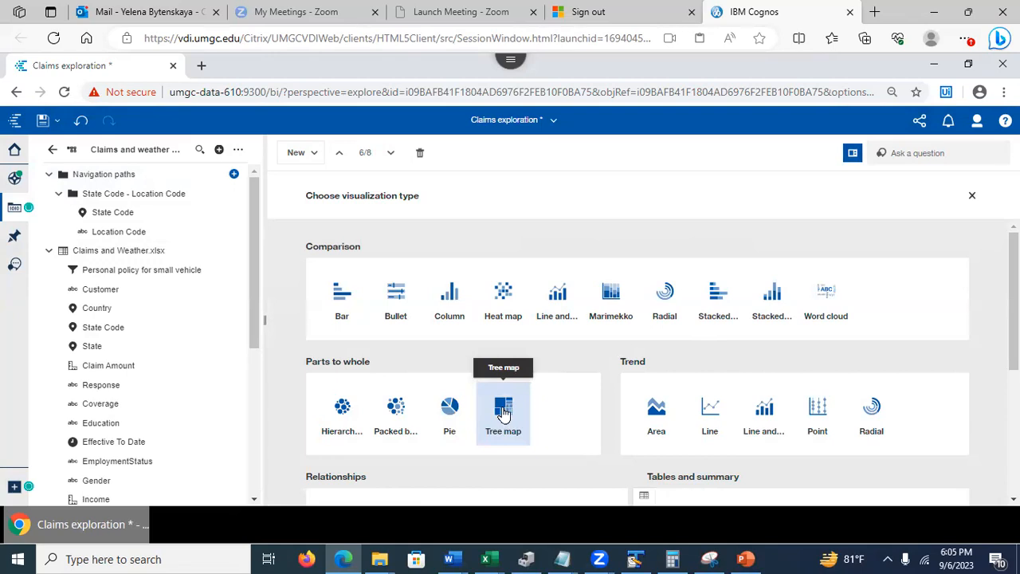
left_click(502, 413)
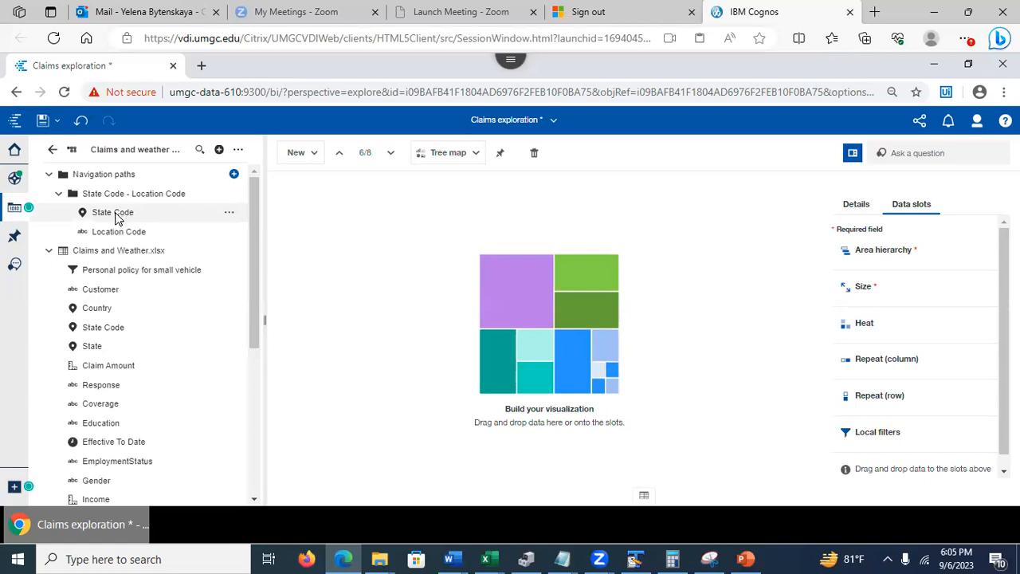
- Assign State Code from the navigation path to the tree map's Area hierarchy and Customer to its Size
left_click_drag(116, 219, 920, 249)
left_click_drag(137, 215, 904, 253)
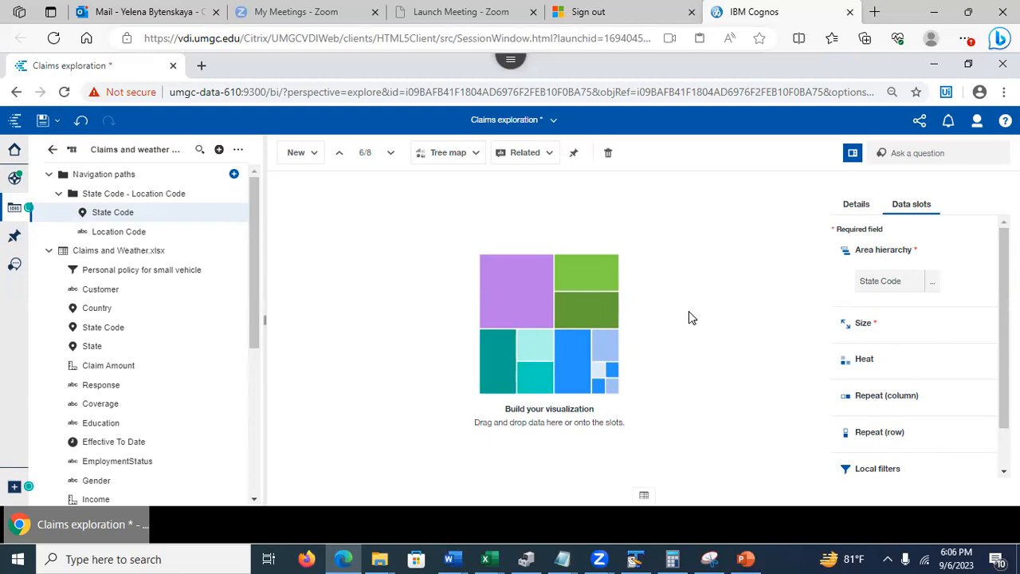
left_click_drag(100, 293, 871, 318)
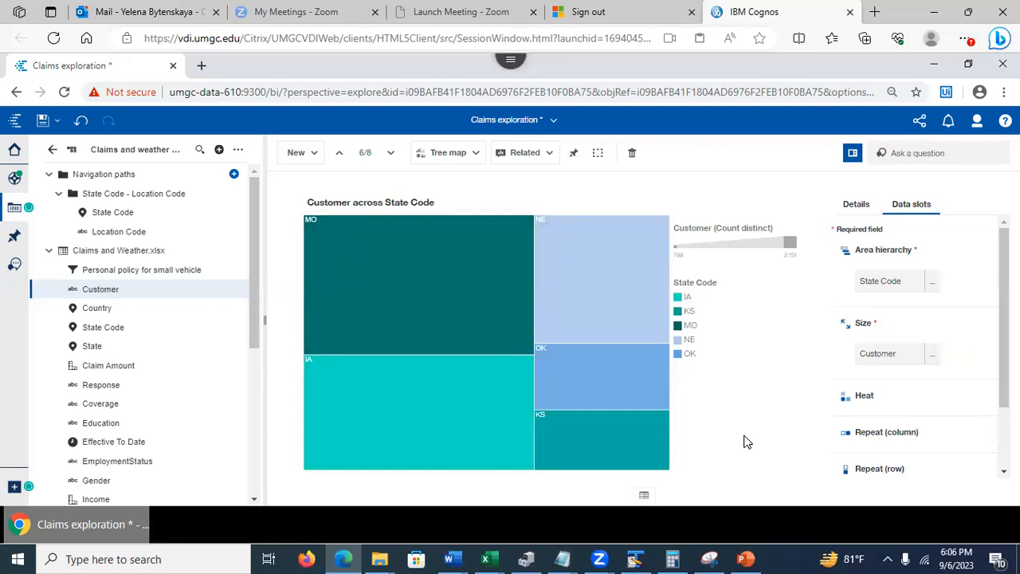
- Show the tree map's underlying data table and drill down on the IA state to its location codes
left_click(644, 495)
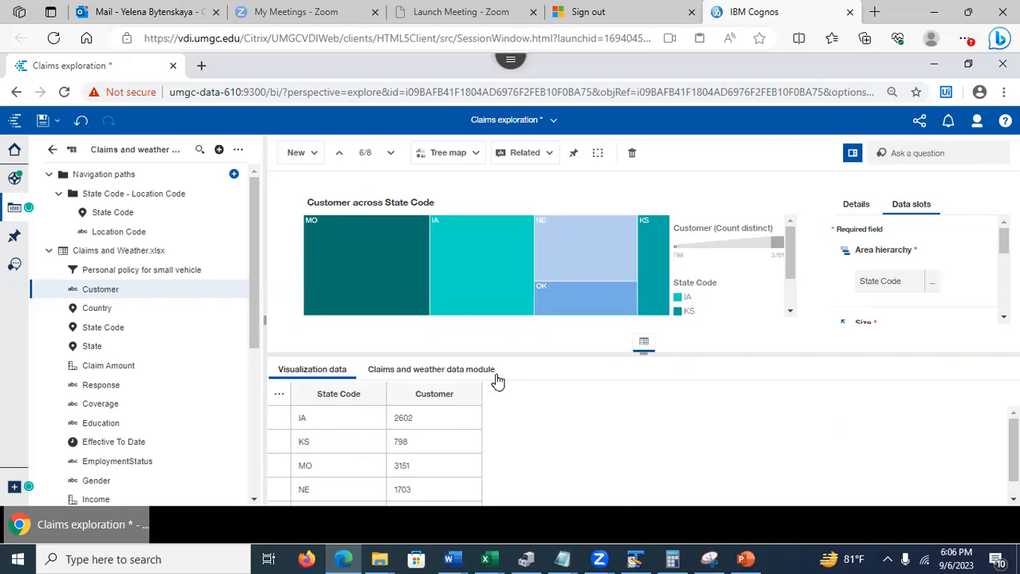
mouse_move(475, 261)
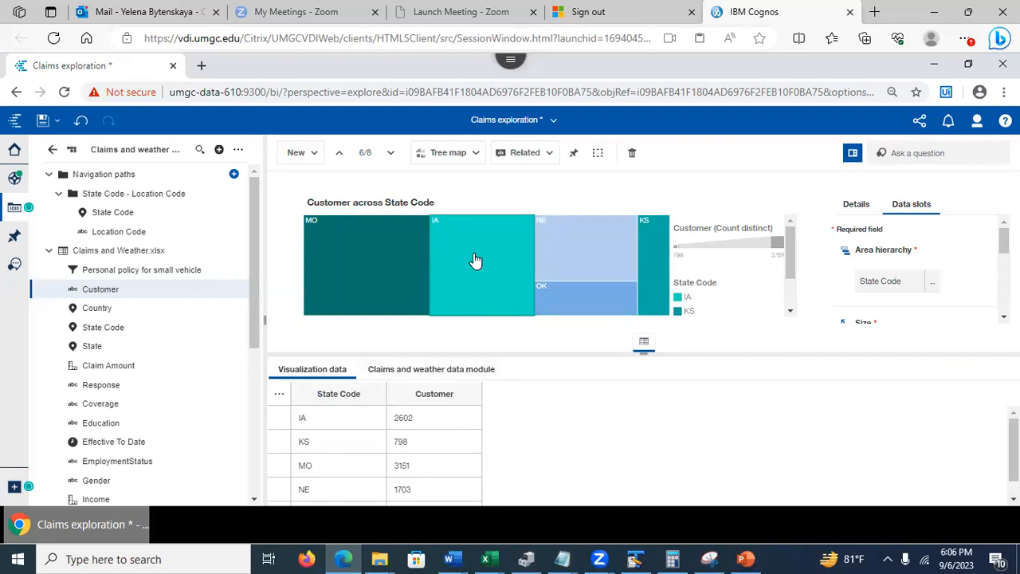
left_click(475, 260)
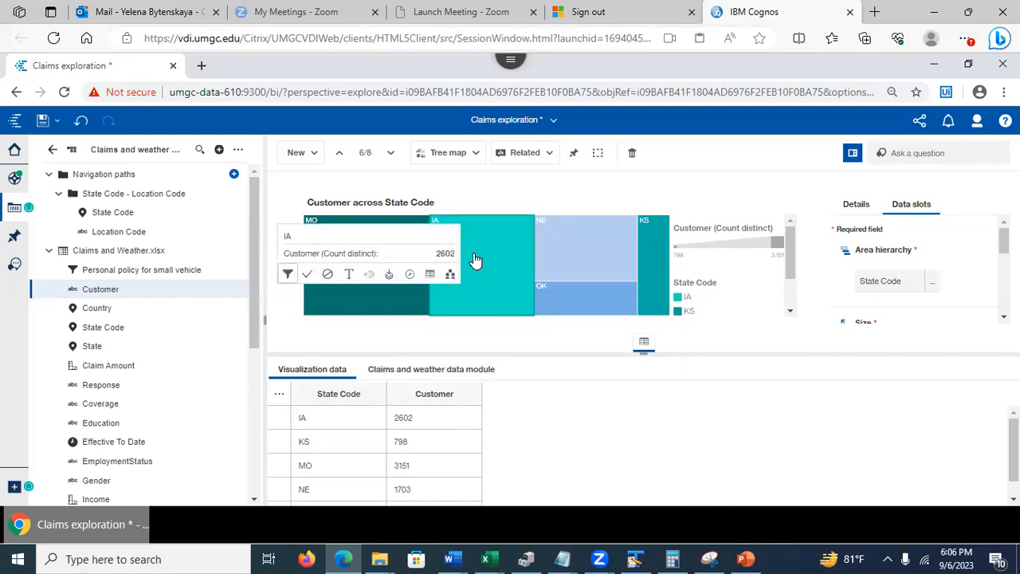
left_click(389, 278)
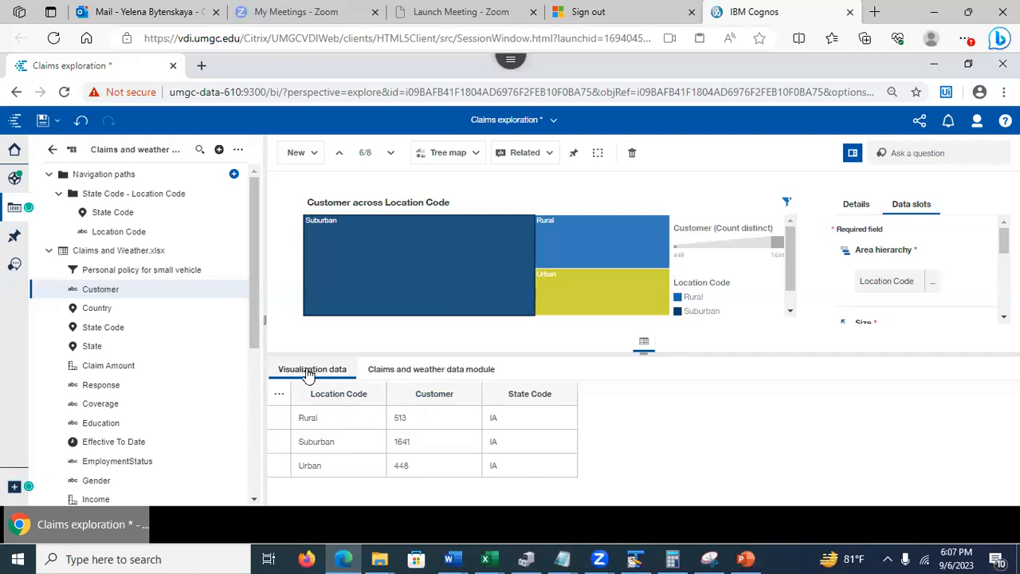
- Check the full data module rows, return to the visualization data and drill back up from Suburban to State Code
left_click(429, 371)
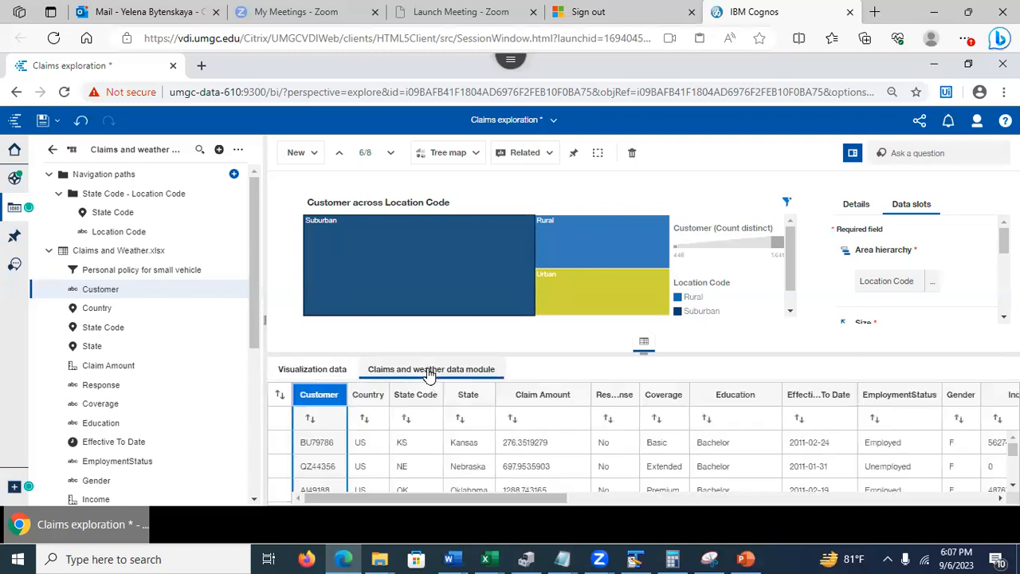
left_click(312, 371)
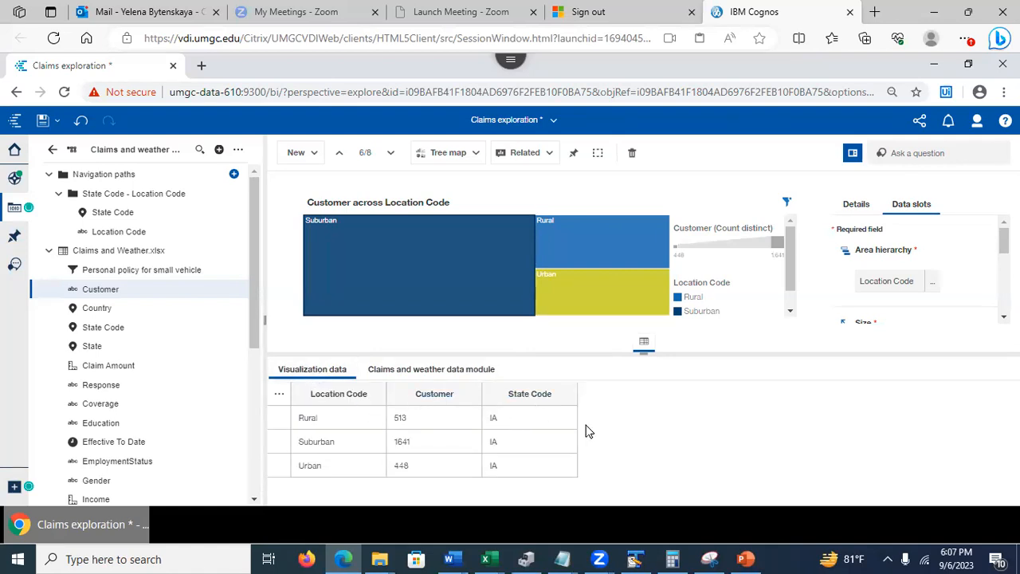
left_click(431, 274)
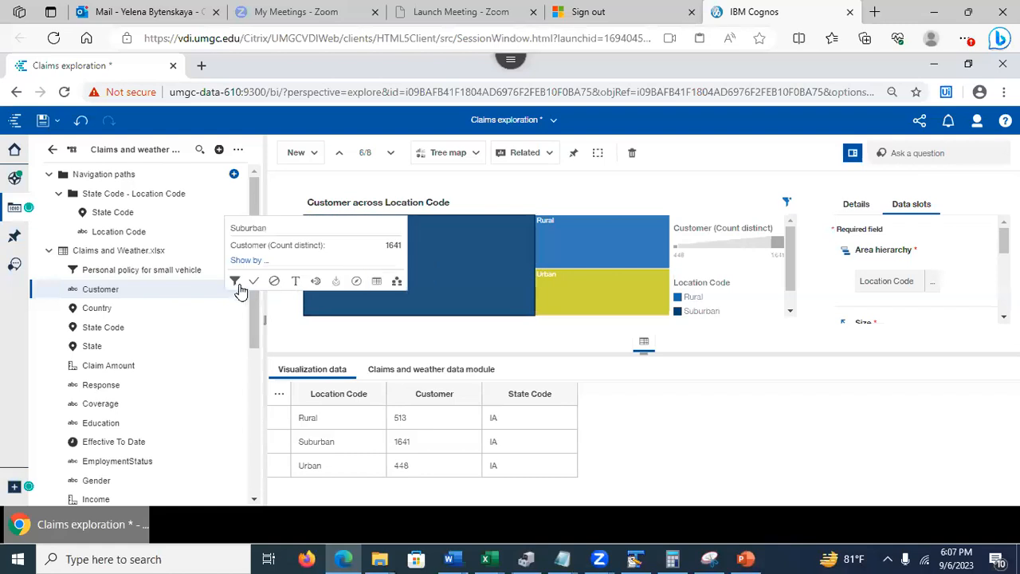
left_click(313, 284)
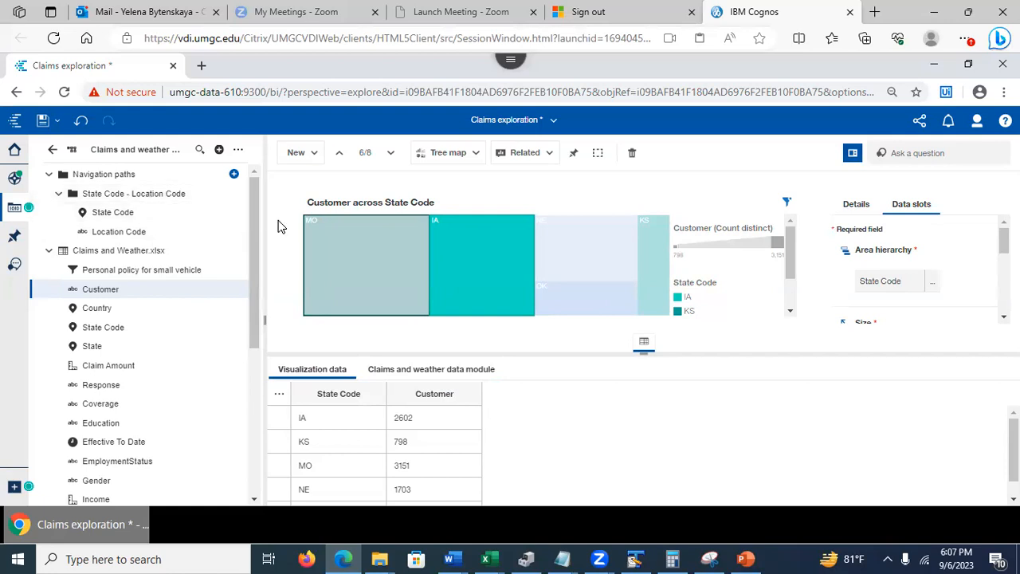
- Save the Claims exploration and switch to the PowerPoint presentation to view the Drill down example slide
left_click(42, 121)
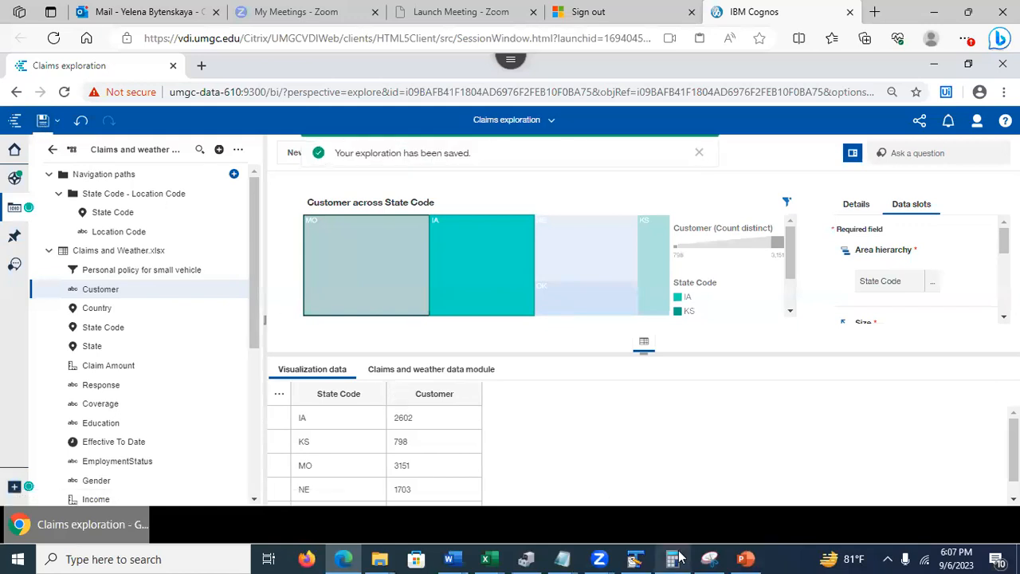
left_click(742, 558)
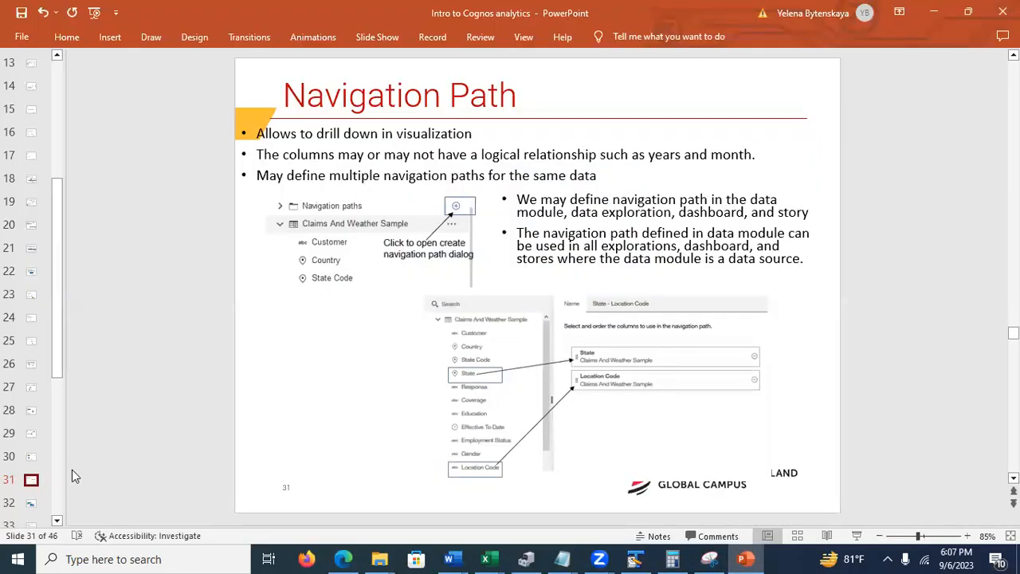
left_click(35, 507)
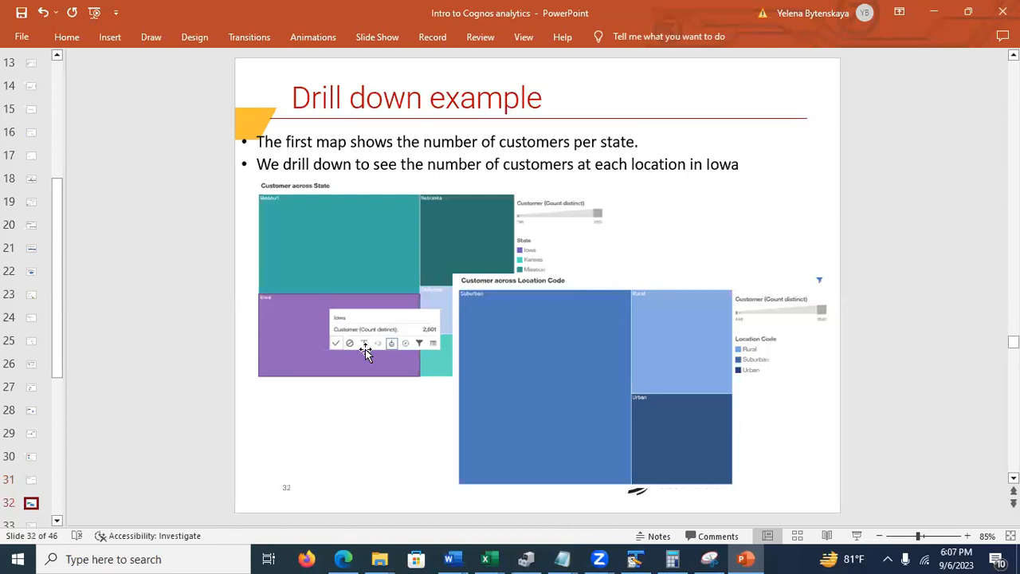
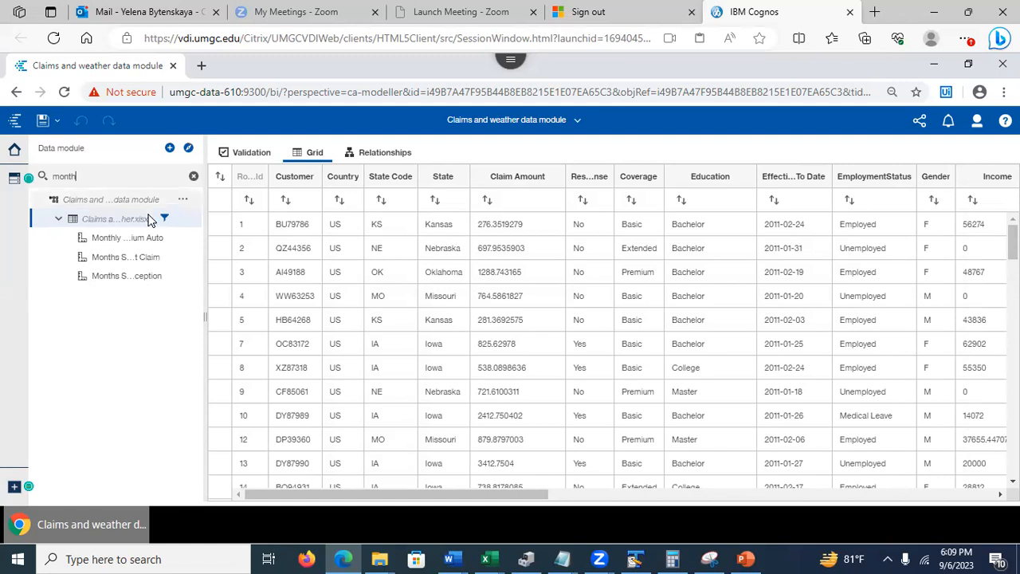
- Create a calculation on Monthly Premium Auto in the calculation editor with the expression Monthly_Premium_Auto *12
left_click(182, 243)
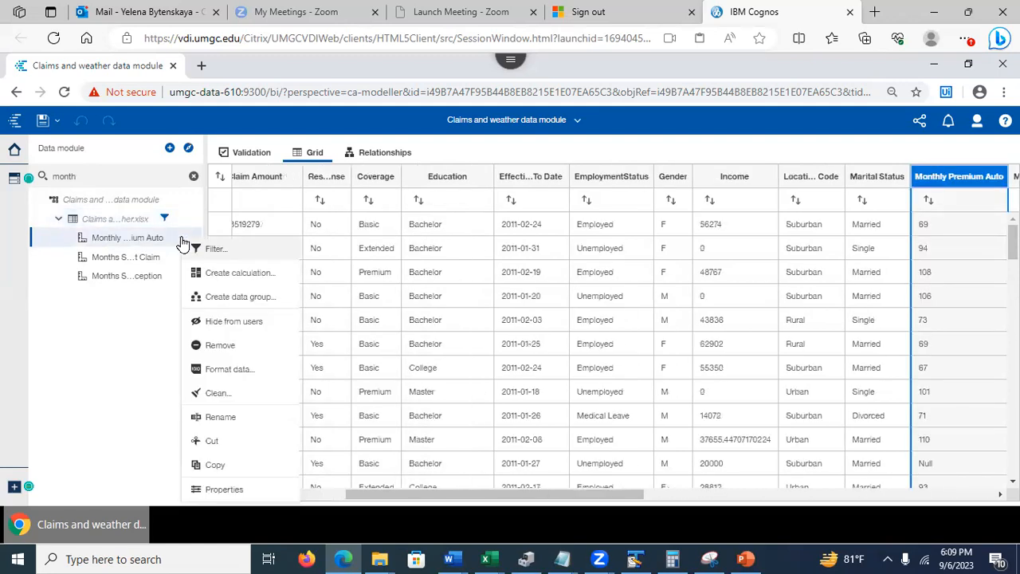
left_click(213, 273)
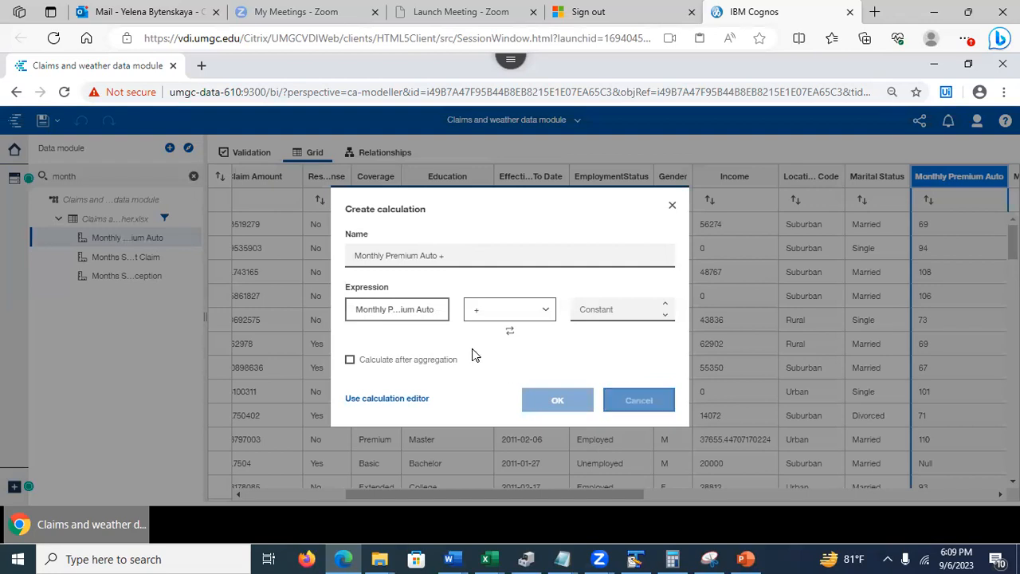
left_click(387, 398)
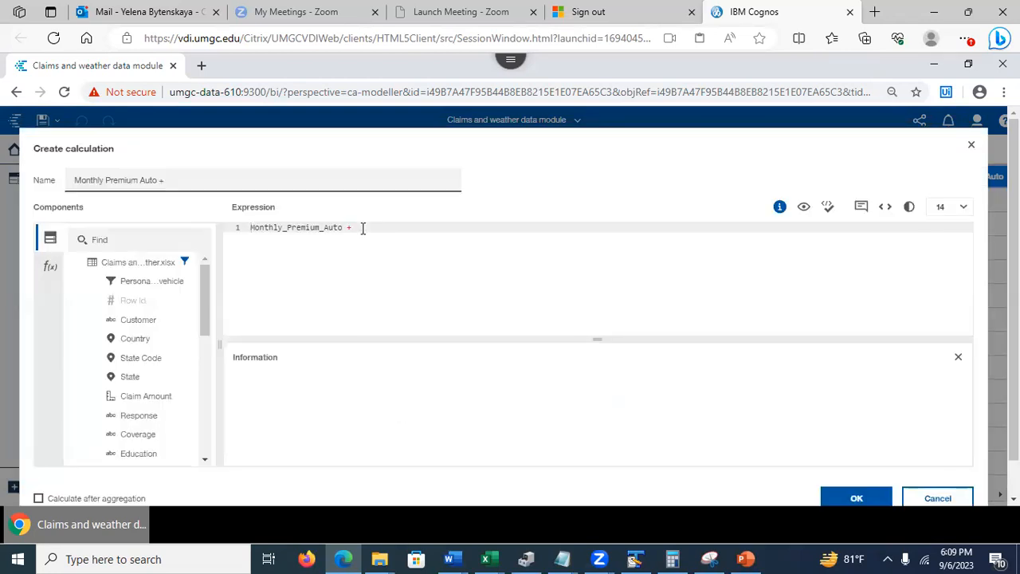
key("BackSpace")
type("*12")
- Name the calculation Annual premium and confirm it
left_click_drag(165, 180, 57, 183)
type("A")
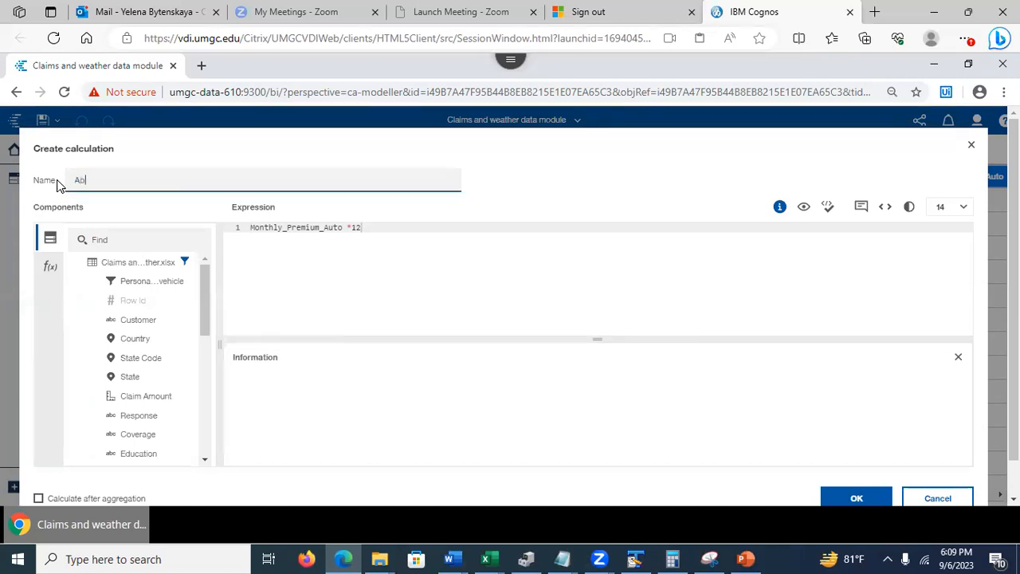
type("n")
type("nual premium")
left_click(247, 229)
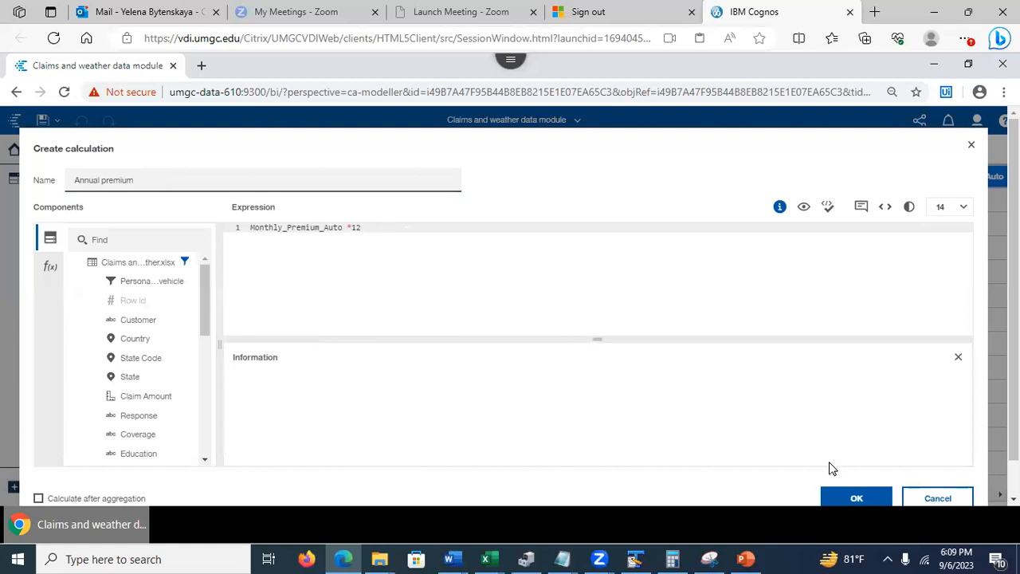
left_click(858, 499)
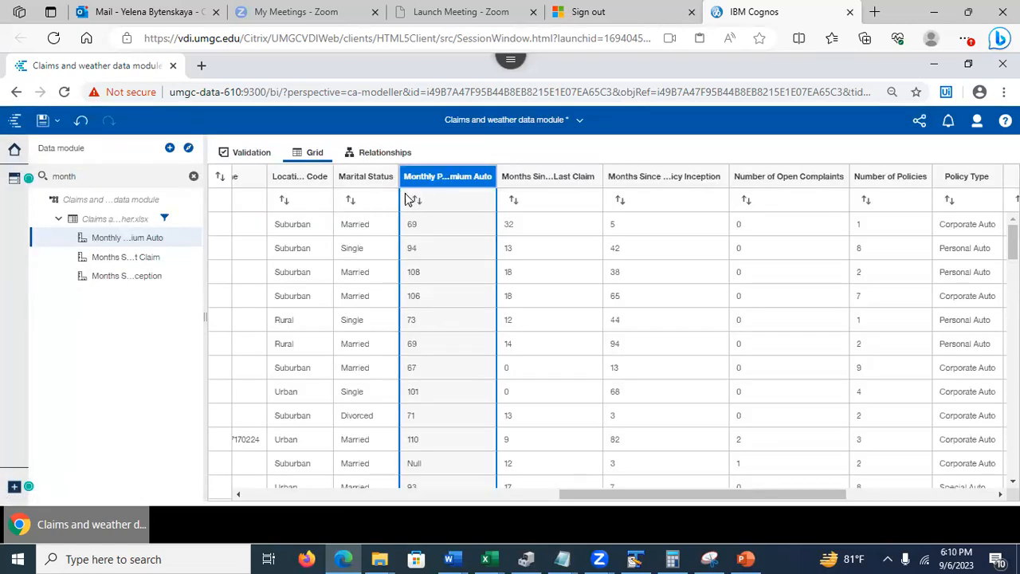
- Review the Annual premium column, reopen its calculation for editing, validate the expression and close the editor
left_click_drag(608, 488, 249, 502)
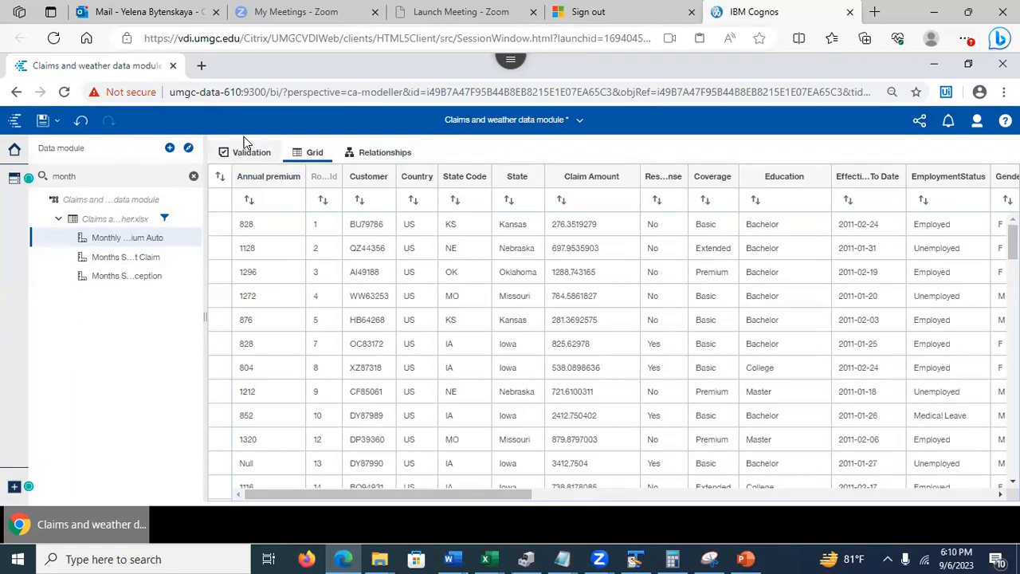
left_click(266, 180)
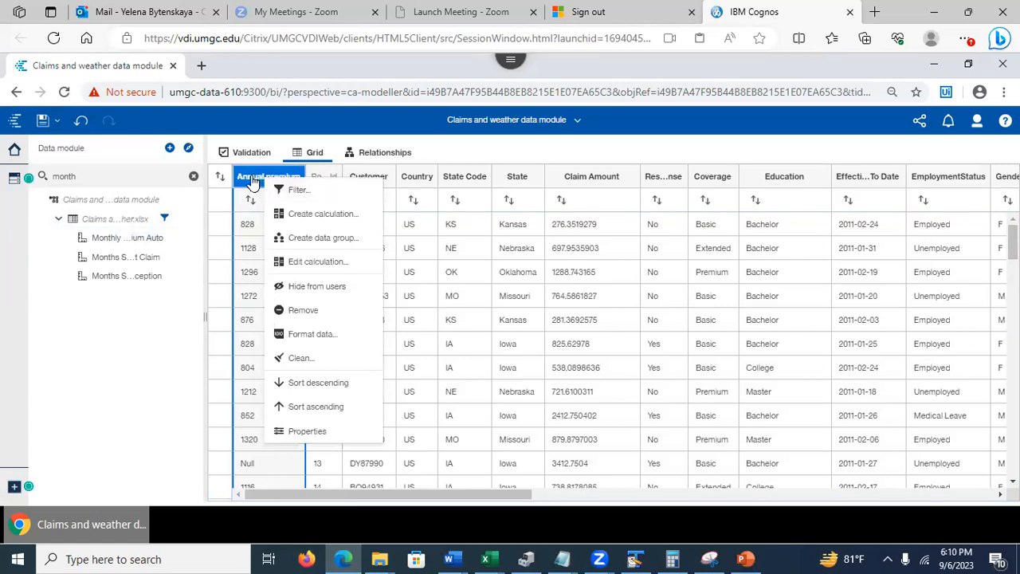
left_click(254, 181)
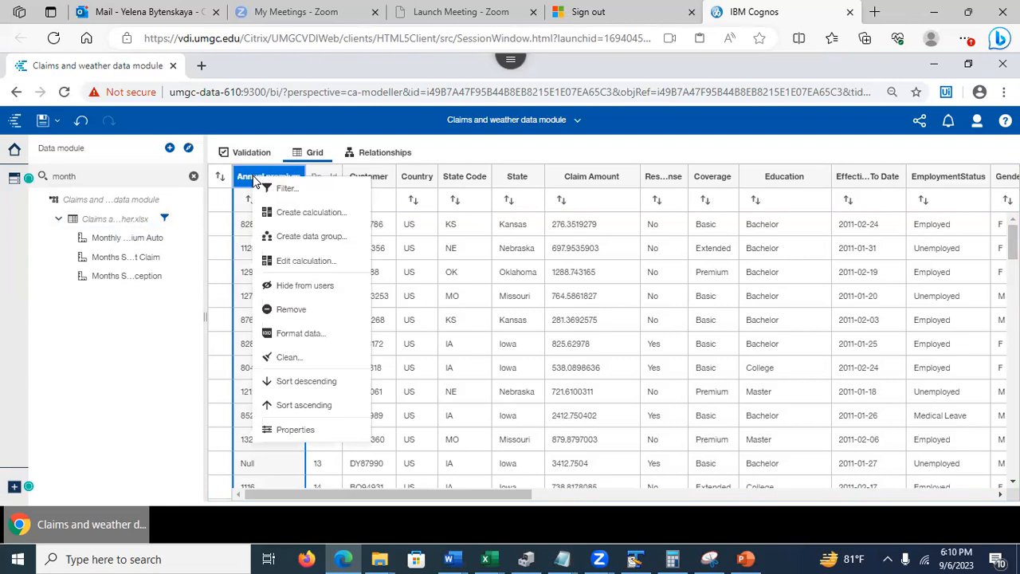
left_click(318, 266)
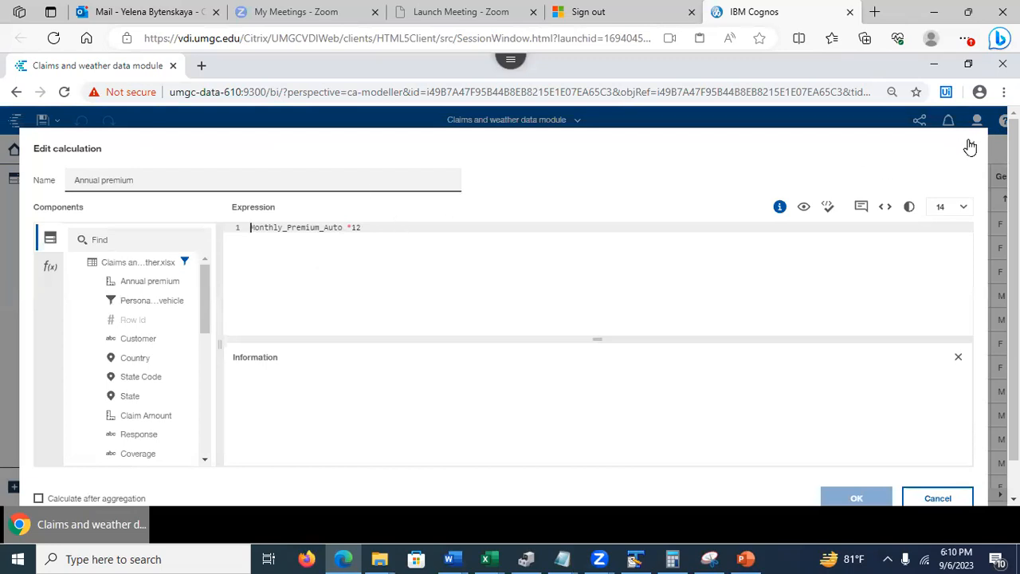
left_click(828, 207)
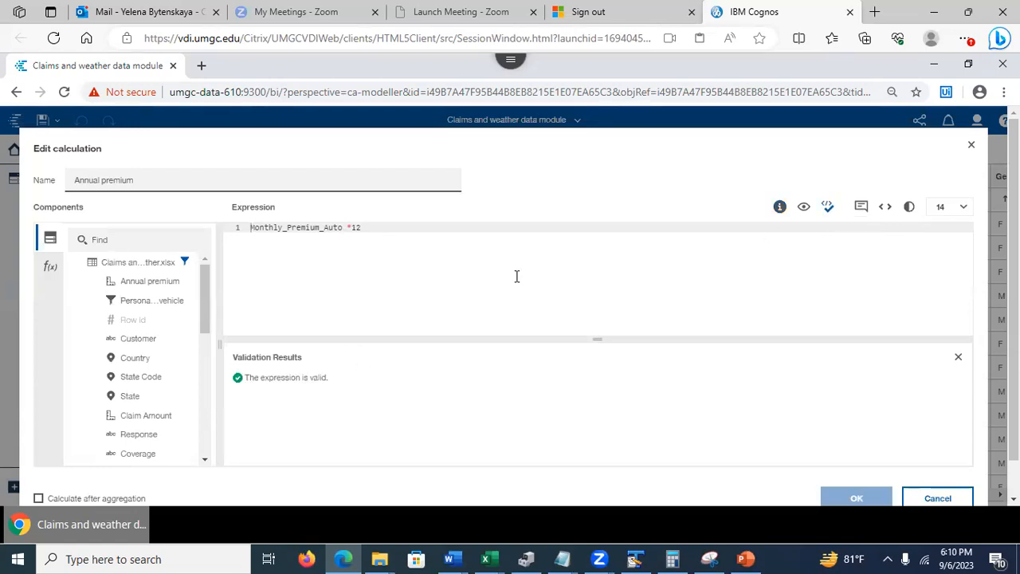
left_click(970, 145)
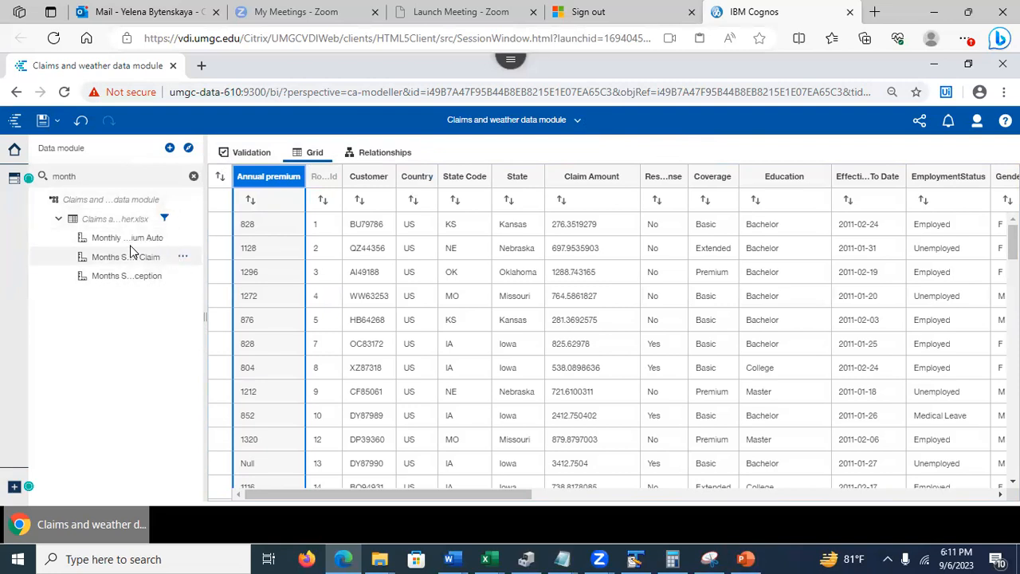
- Find the Income column in the data module and start a calculation on it in the calculation editor
left_click_drag(76, 176, 39, 176)
key("BackSpace")
type("income")
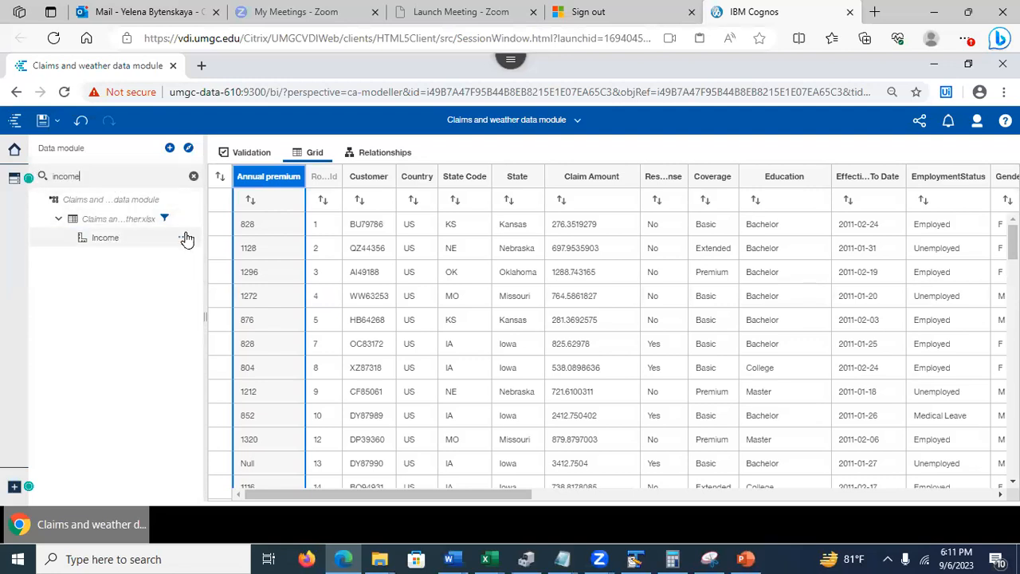
right_click(185, 238)
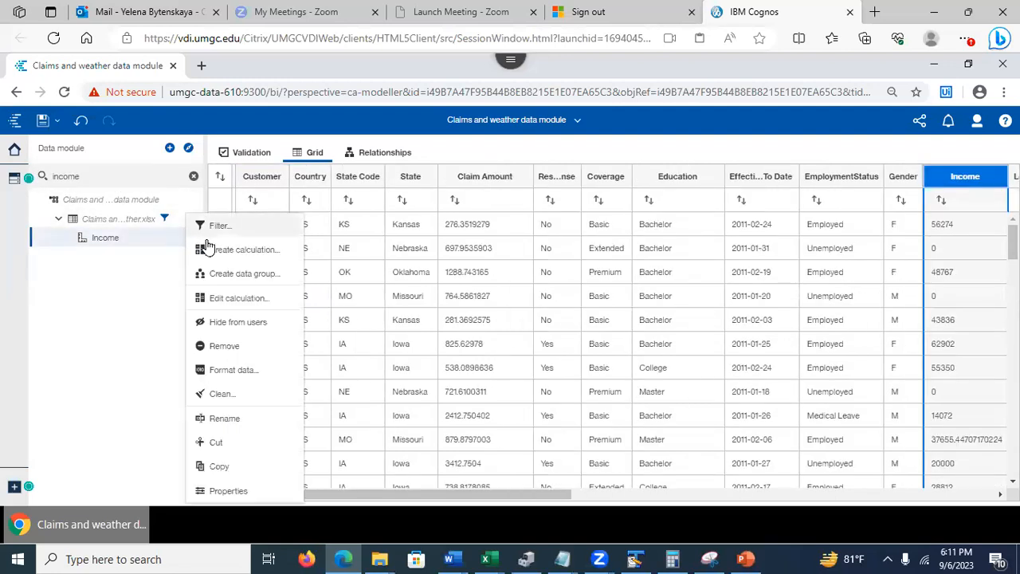
left_click(224, 251)
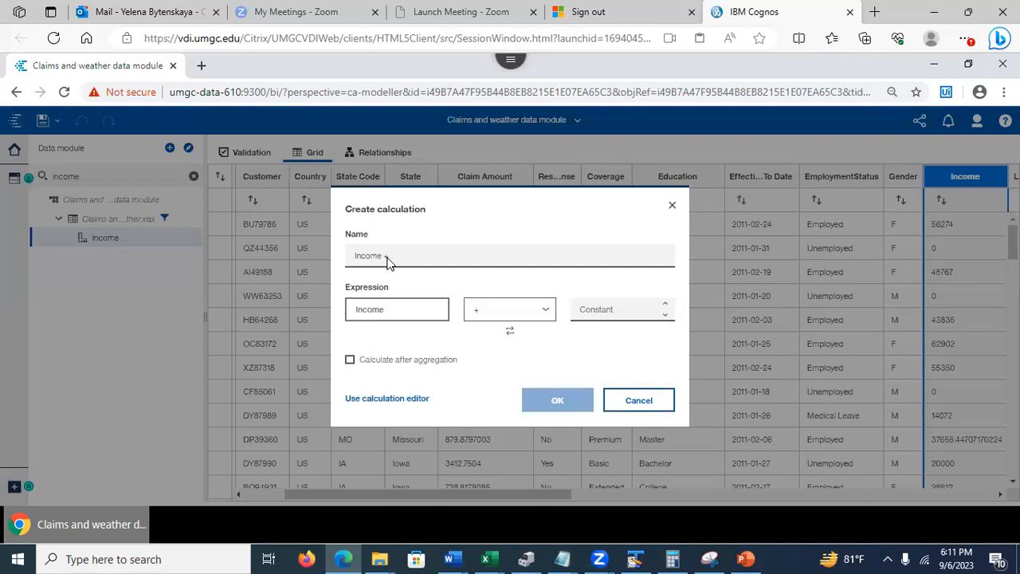
left_click(395, 398)
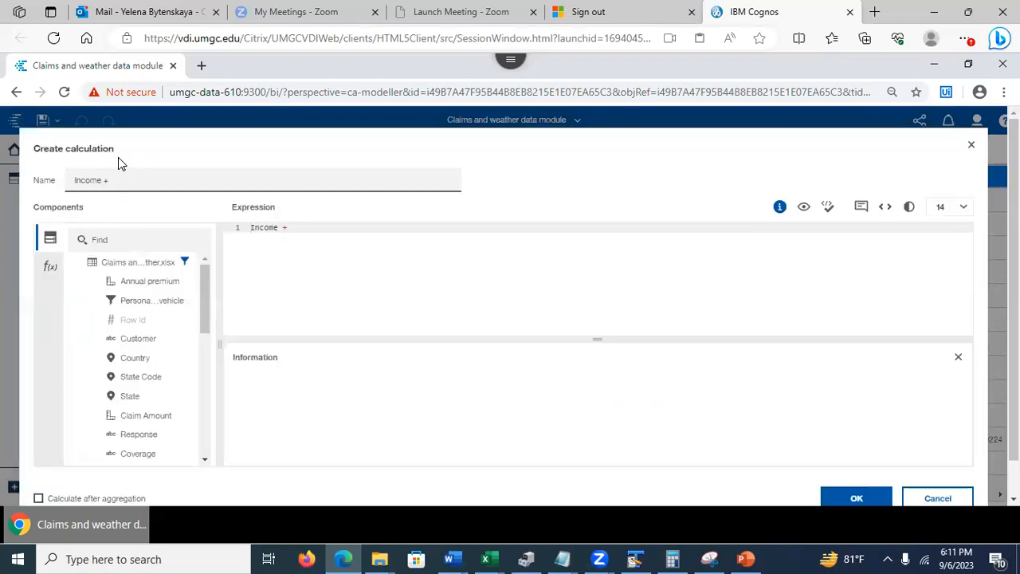
- Name the new calculation Average state income
left_click(134, 177)
left_click_drag(81, 170, 55, 169)
type("Q")
key("BackSpace")
type("Aver")
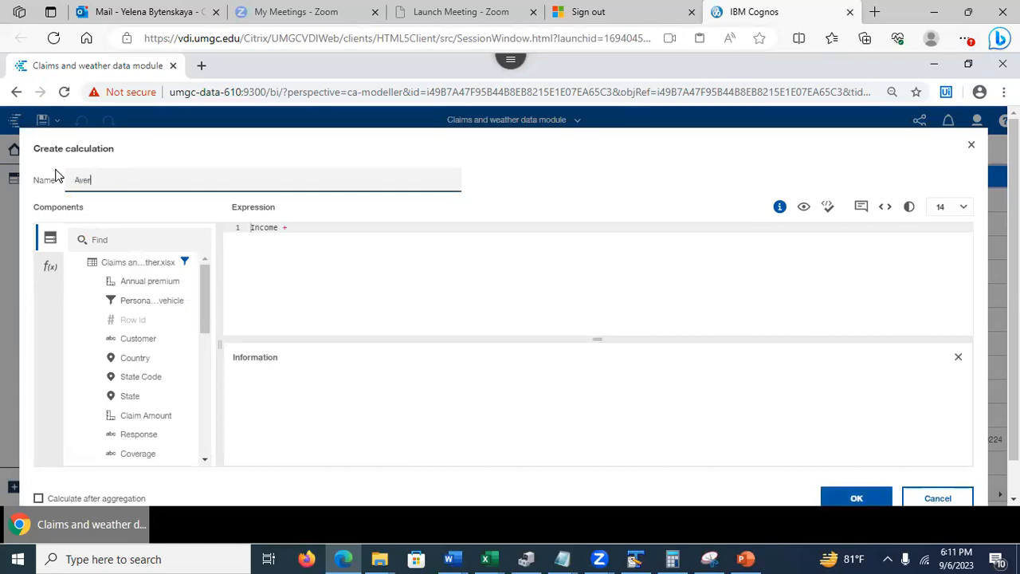
type("age income")
key("BackSpace")
key("BackSpace")
key("BackSpace")
key("BackSpace")
type("e")
- Remove the plus operator from the expression and insert the average function in front of Income
left_click(308, 228)
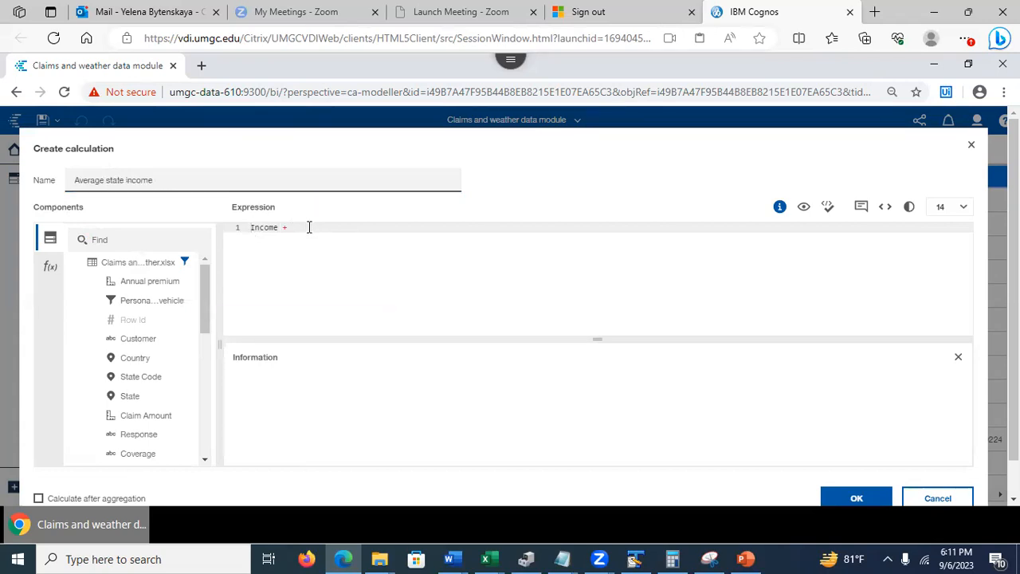
key("BackSpace")
type("e")
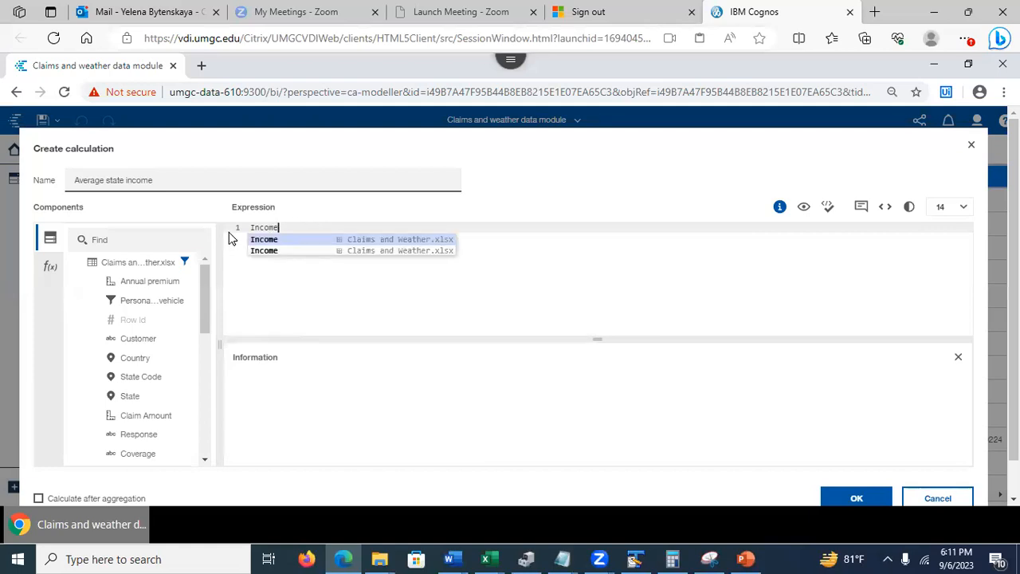
left_click(251, 226)
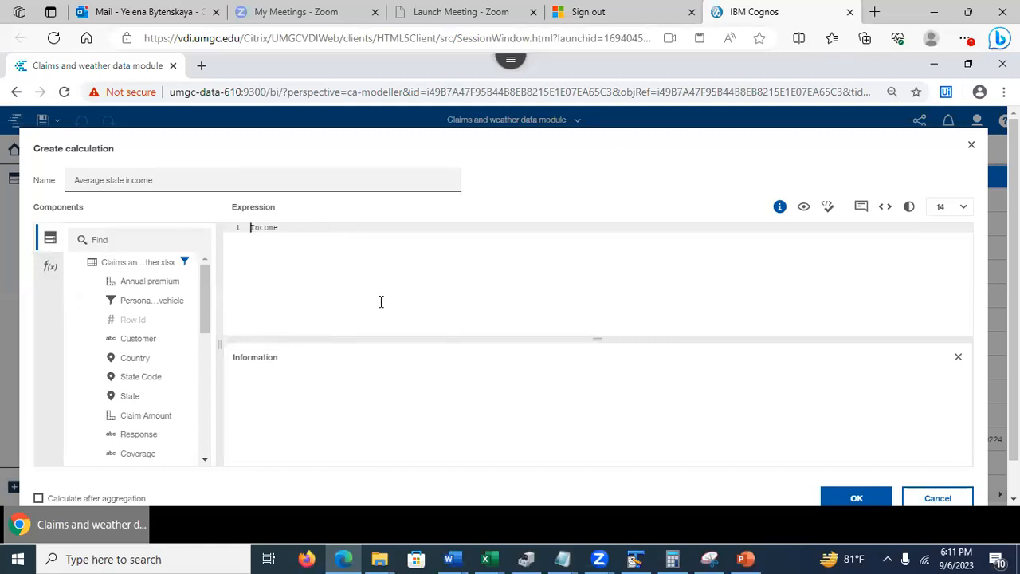
type("ave")
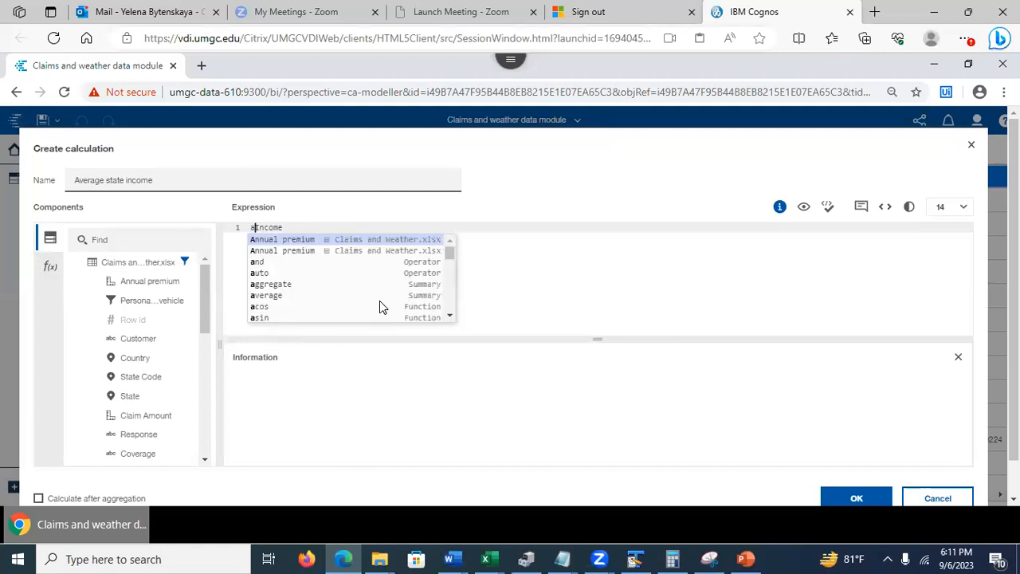
type("r")
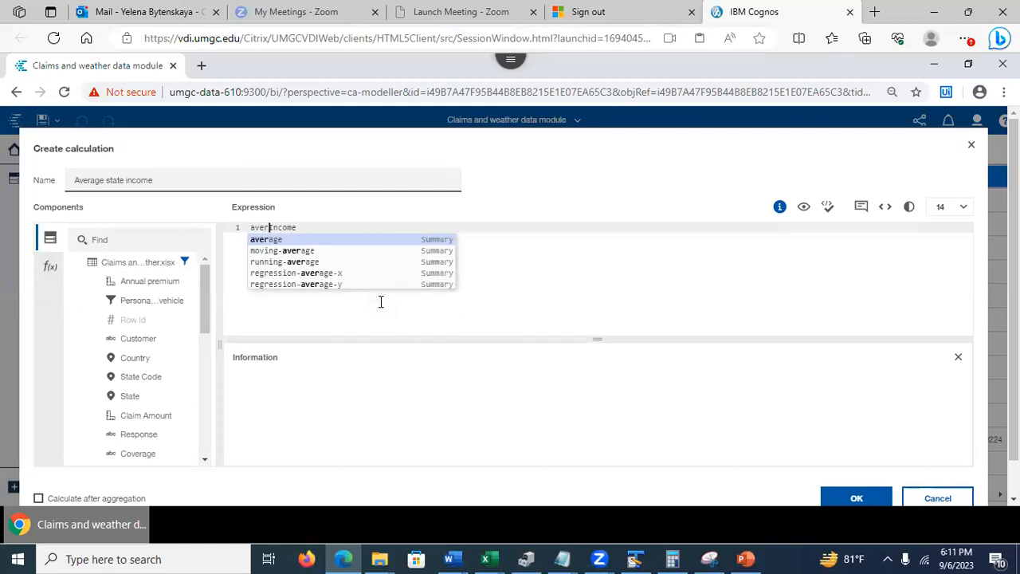
left_click(281, 242)
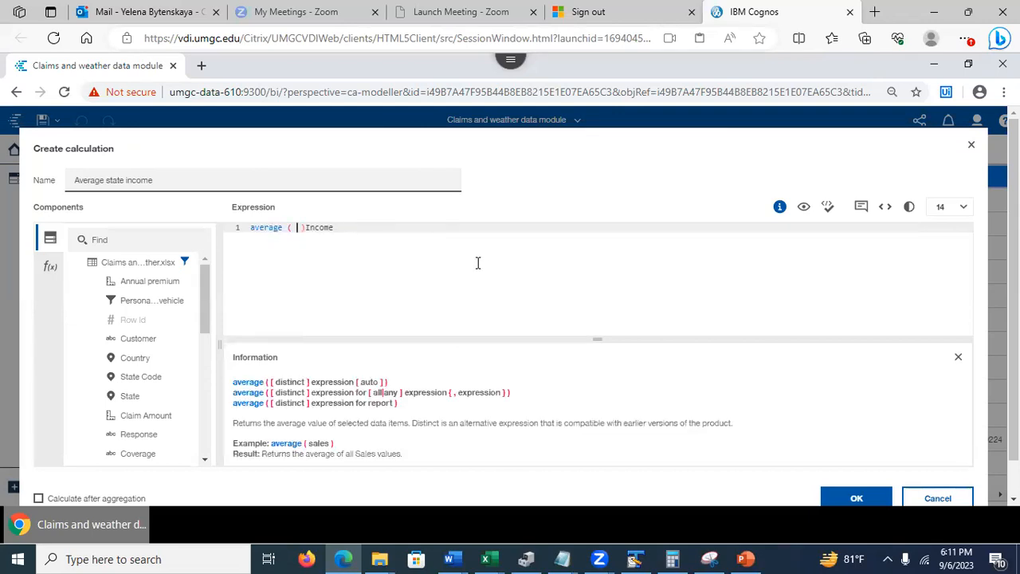
- Complete the expression as average ( Income for State_Code), validate it and confirm the calculation
left_click(306, 228)
key("BackSpace")
left_click(356, 228)
type(")")
key("BackSpace")
type("for")
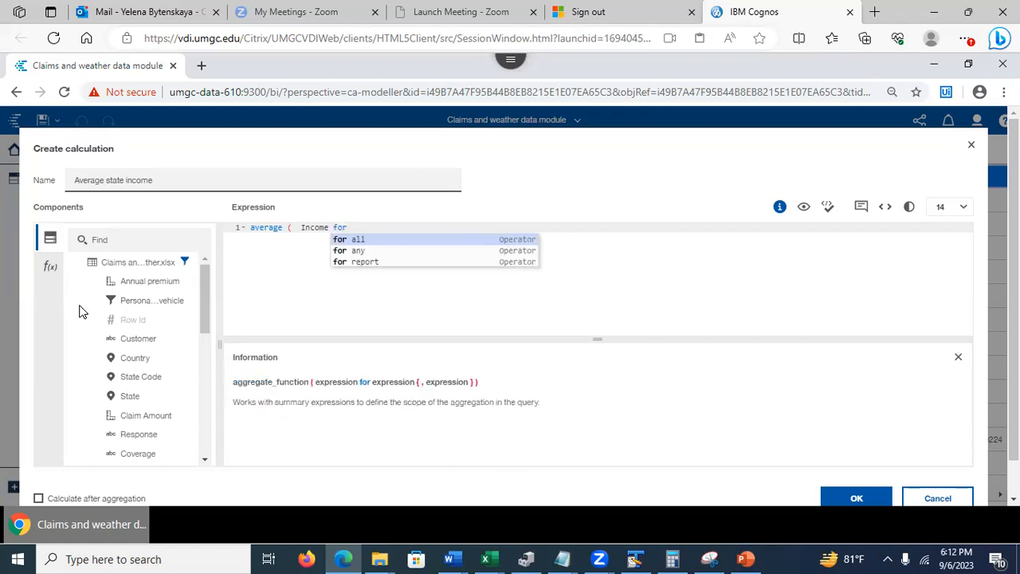
left_click_drag(134, 372, 368, 232)
type(")")
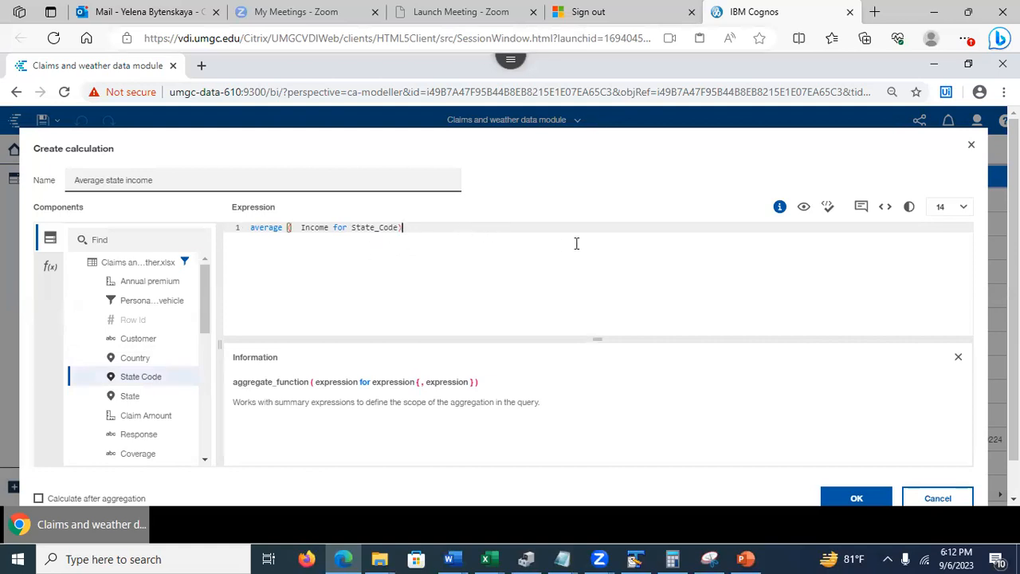
left_click(828, 209)
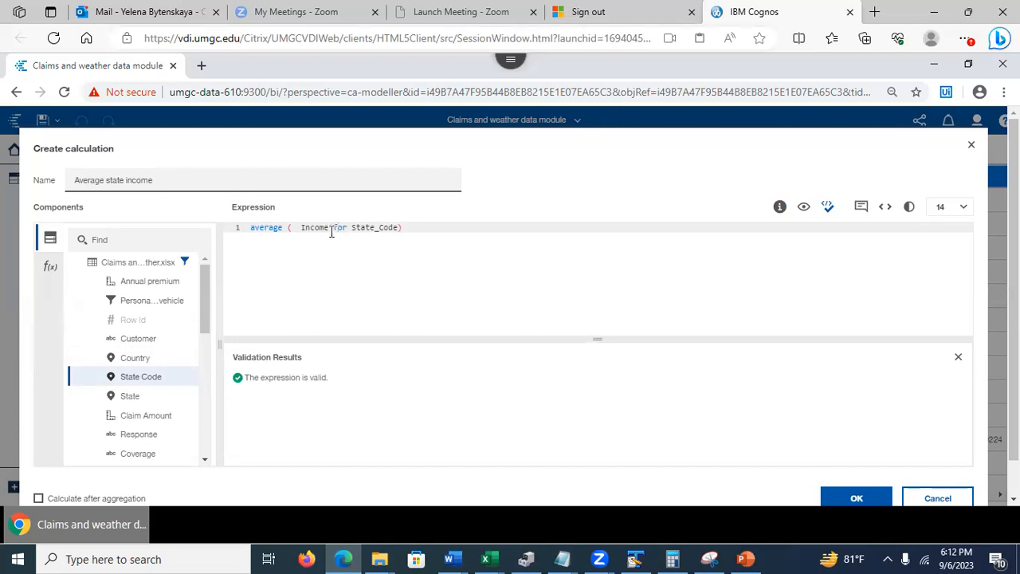
left_click(849, 498)
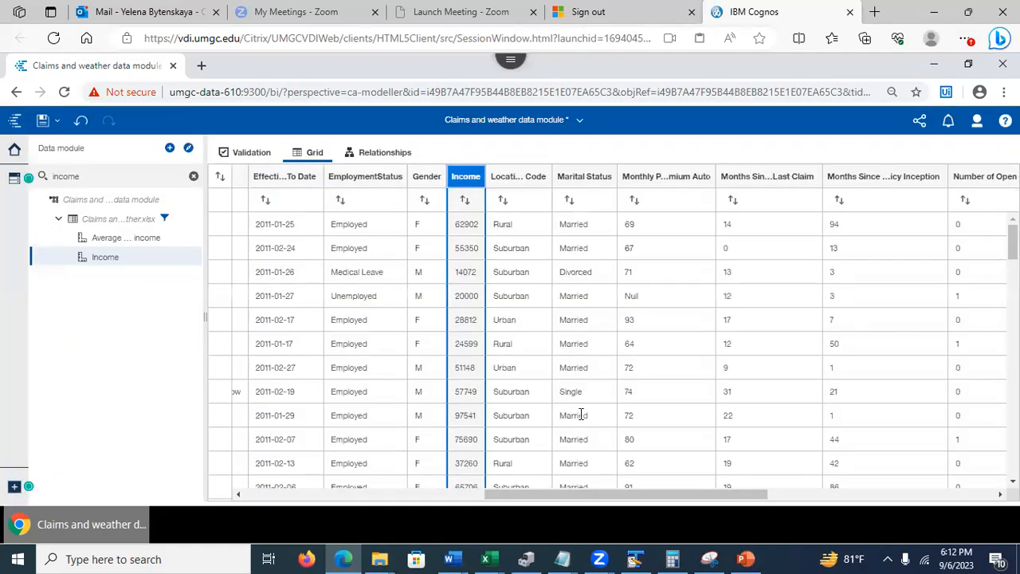
- Sort the data grid by State Code in ascending and finally descending order to compare the Average state income values
left_click_drag(604, 494, 303, 494)
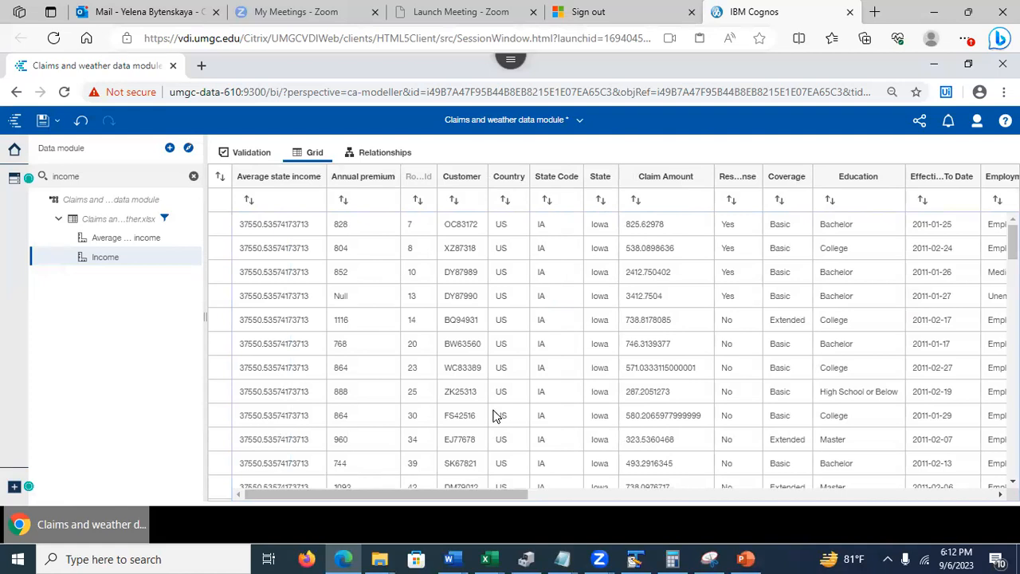
left_click(549, 202)
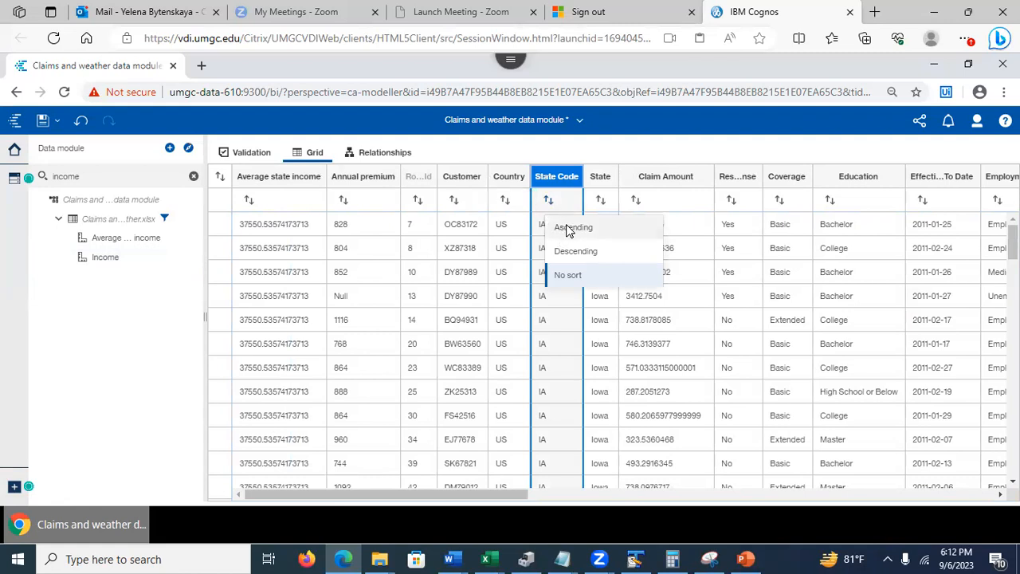
left_click(560, 231)
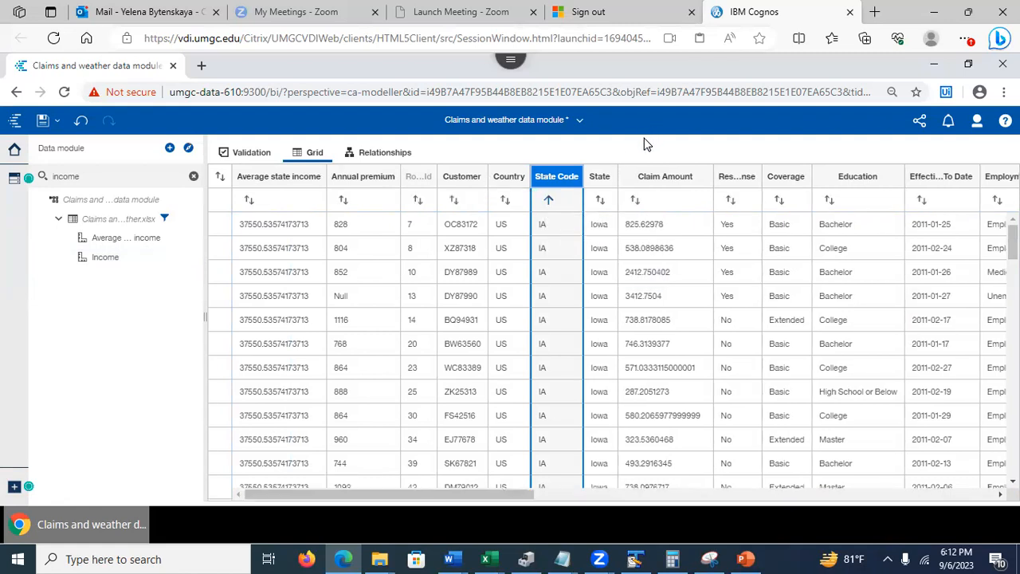
left_click(549, 202)
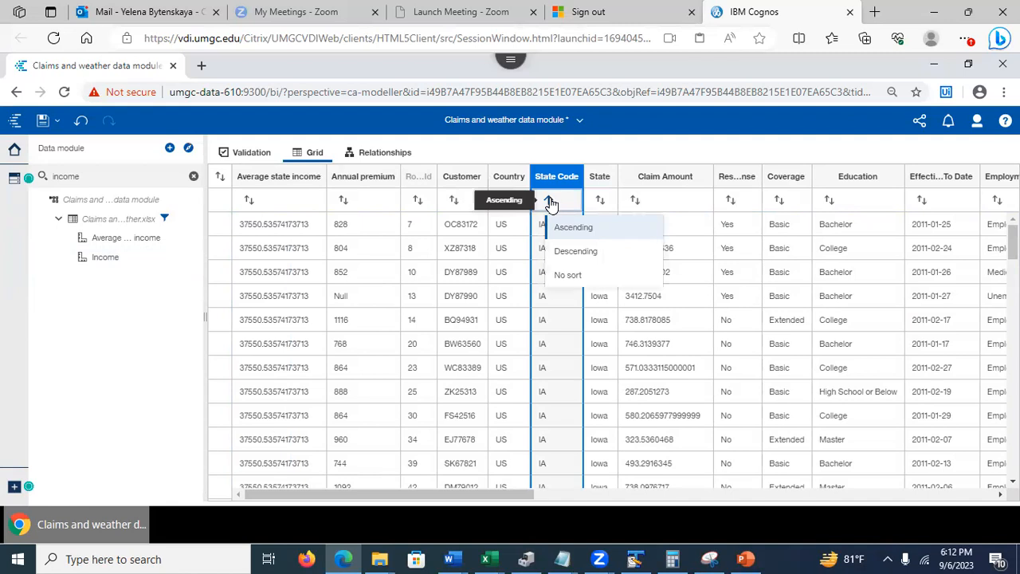
left_click(565, 256)
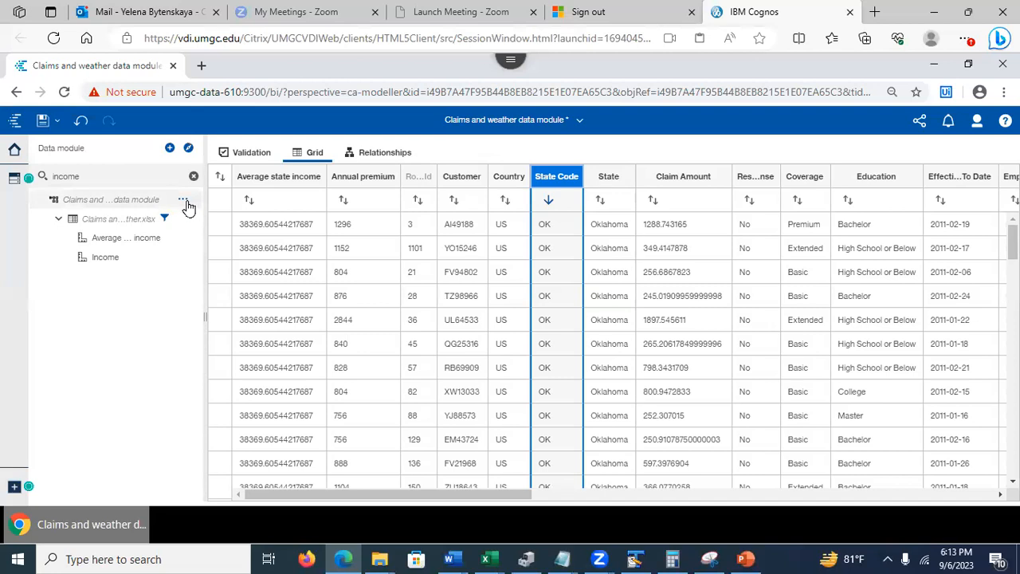
- Start a new calculation at the level of the whole Claims and weather data module
left_click(184, 201)
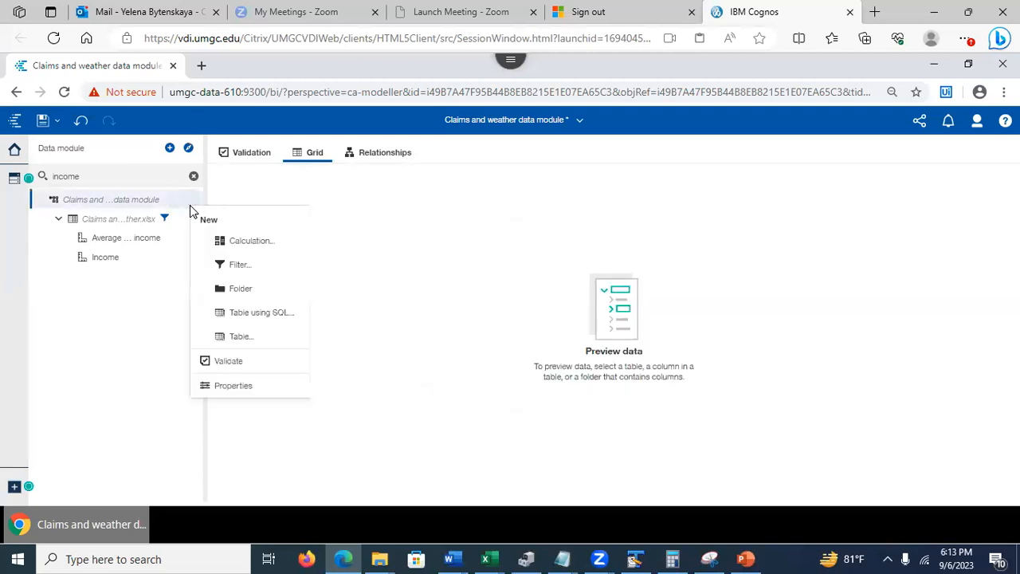
left_click(234, 243)
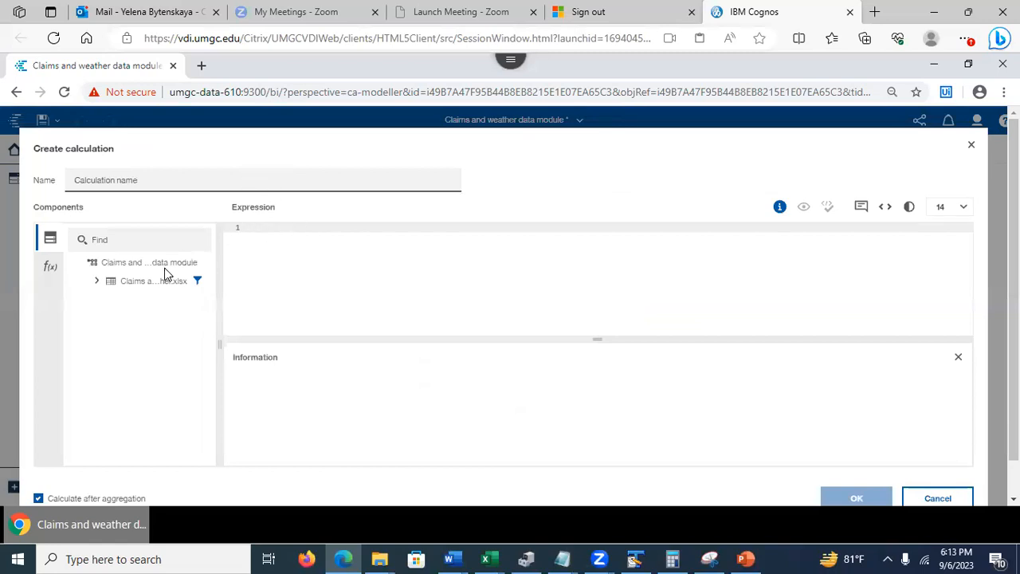
type("a")
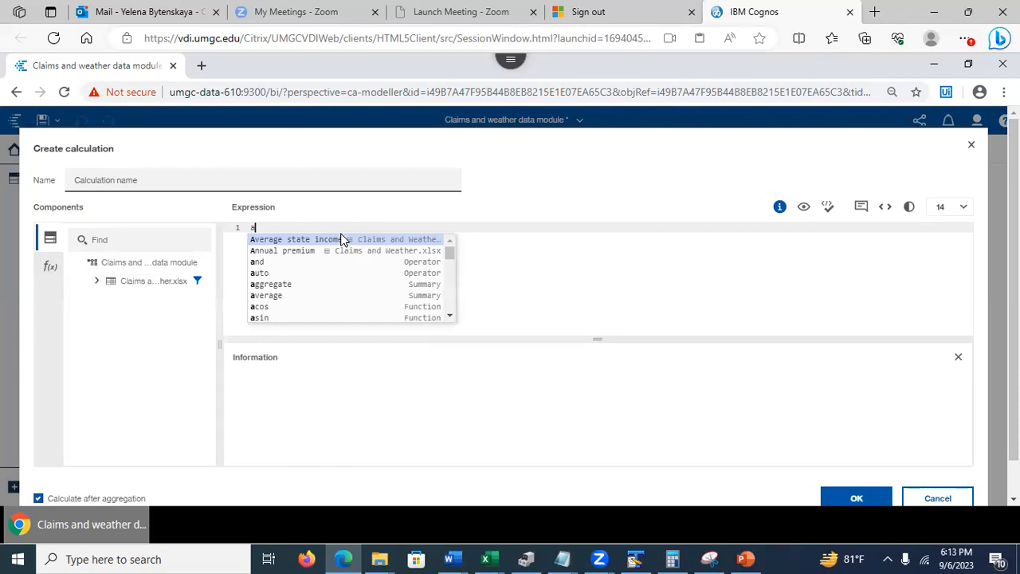
type("verage")
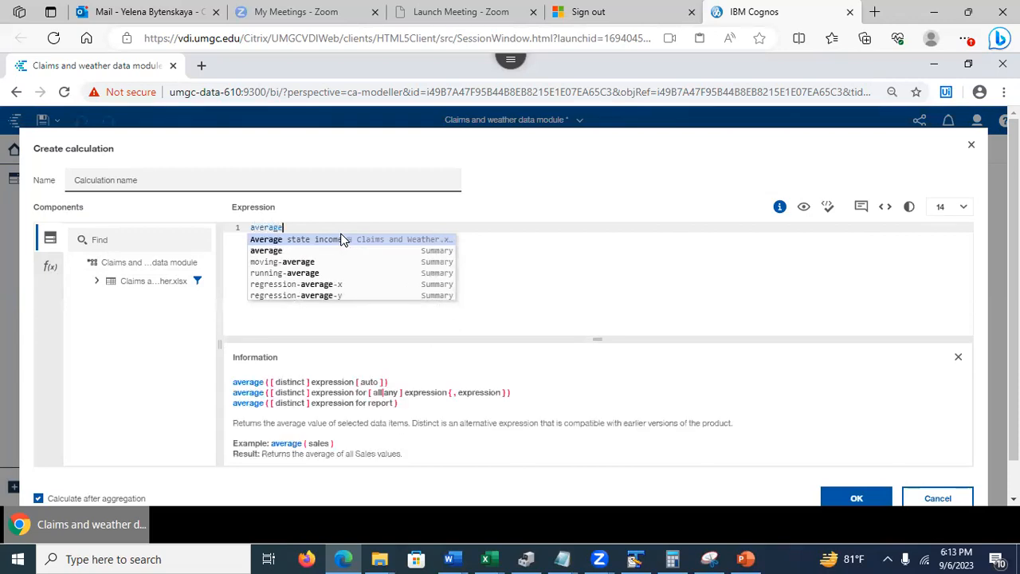
left_click(341, 239)
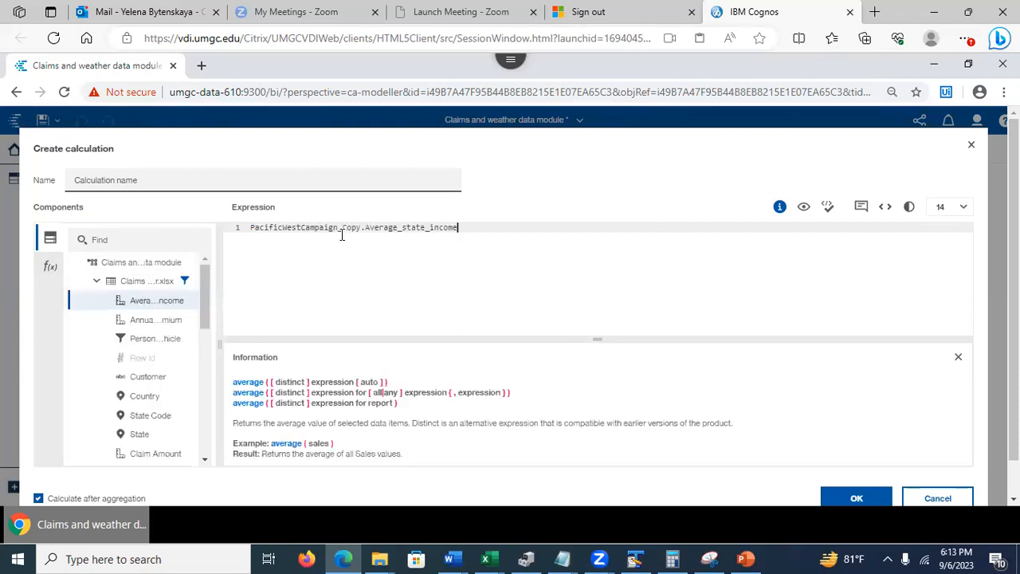
key("BackSpace")
key("BackSpace")
key("BackSpace")
key("BackSpace")
key("BackSpace")
key("BackSpace")
key("BackSpace")
key("BackSpace")
key("BackSpace")
key("BackSpace")
key("BackSpace")
key("BackSpace")
key("BackSpace")
key("BackSpace")
key("BackSpace")
key("BackSpace")
key("BackSpace")
key("BackSpace")
key("BackSpace")
key("BackSpace")
key("BackSpace")
- Replace the expression with the average function applied to the Income column of the Claims and weather table
type("a")
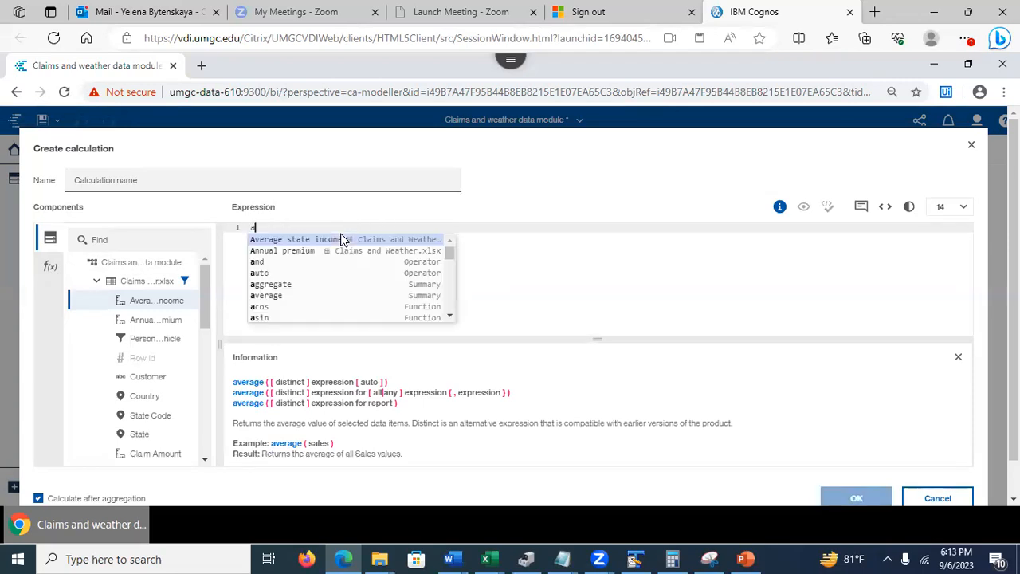
type("verage(")
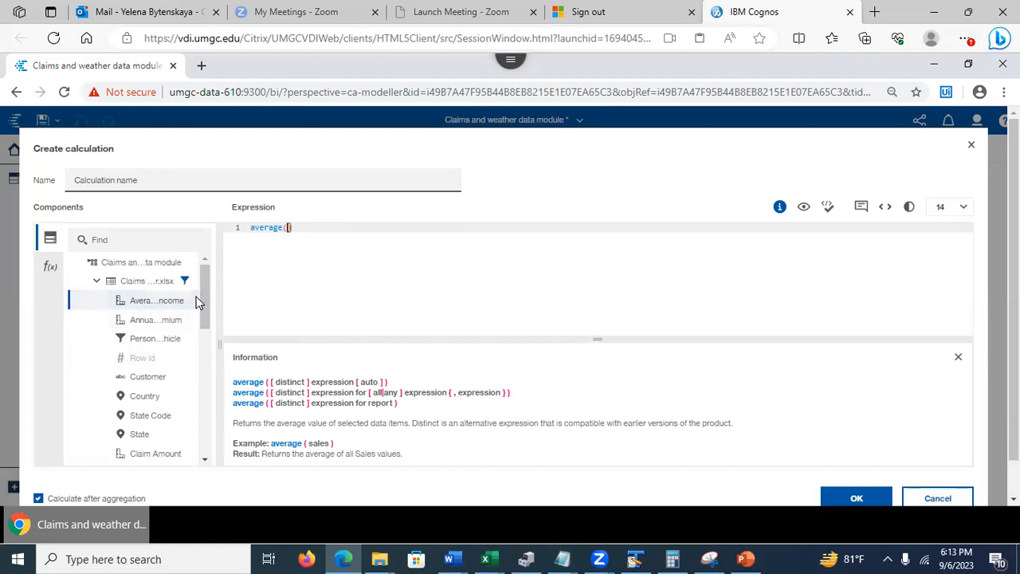
left_click_drag(204, 301, 218, 399)
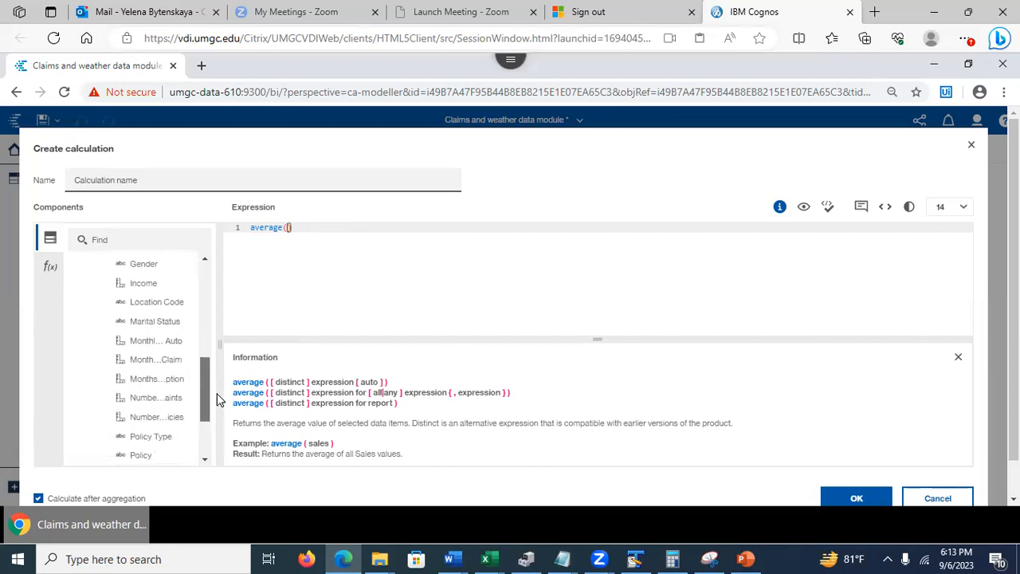
left_click(105, 238)
type("in")
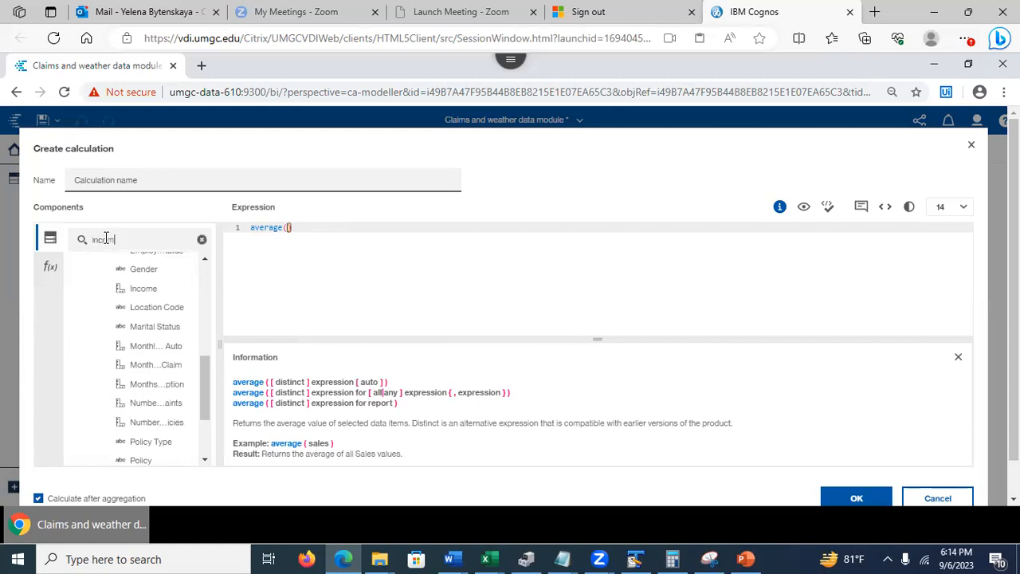
type("come")
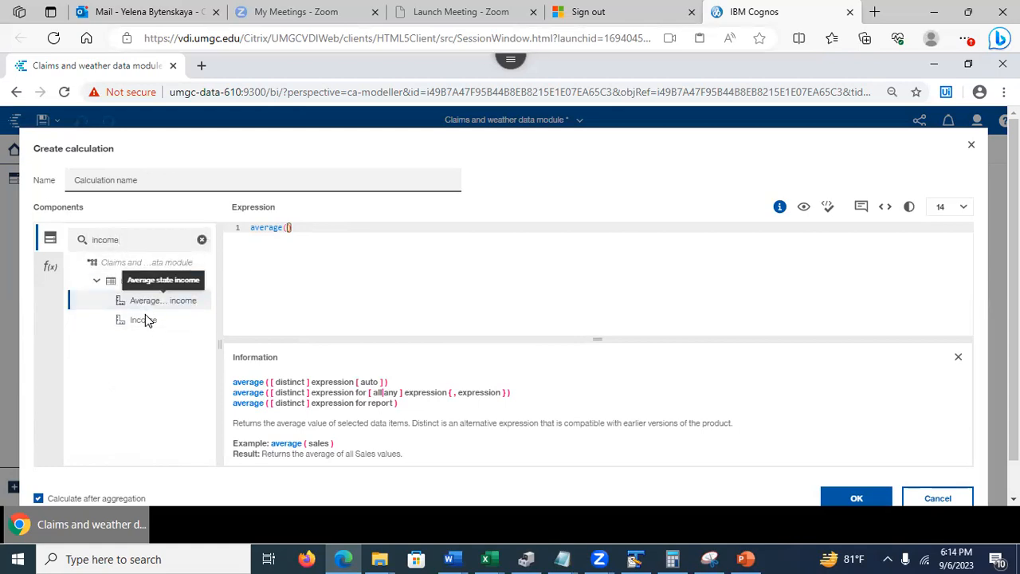
left_click_drag(143, 321, 290, 228)
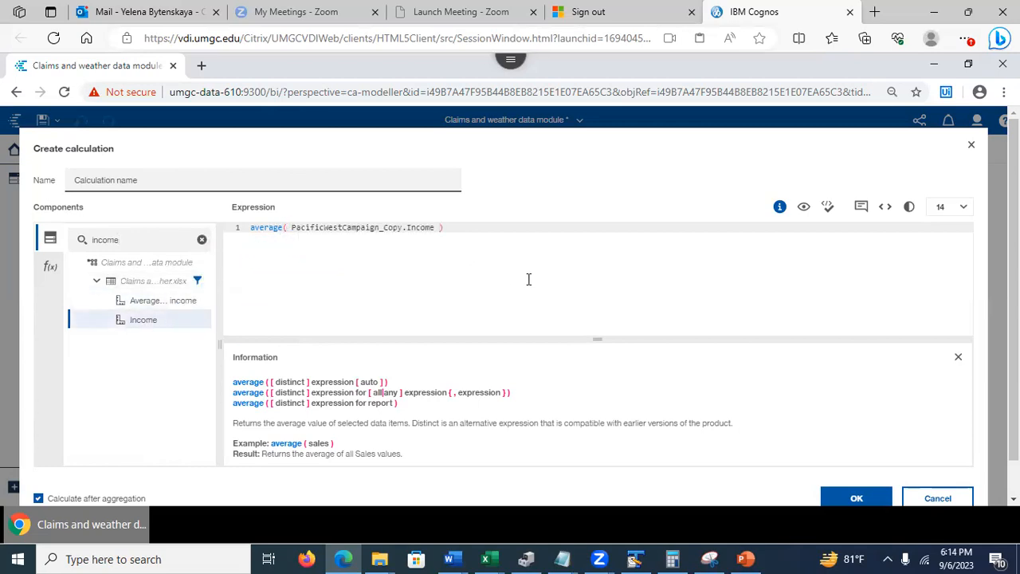
left_click(311, 229)
left_click_drag(292, 227, 404, 227)
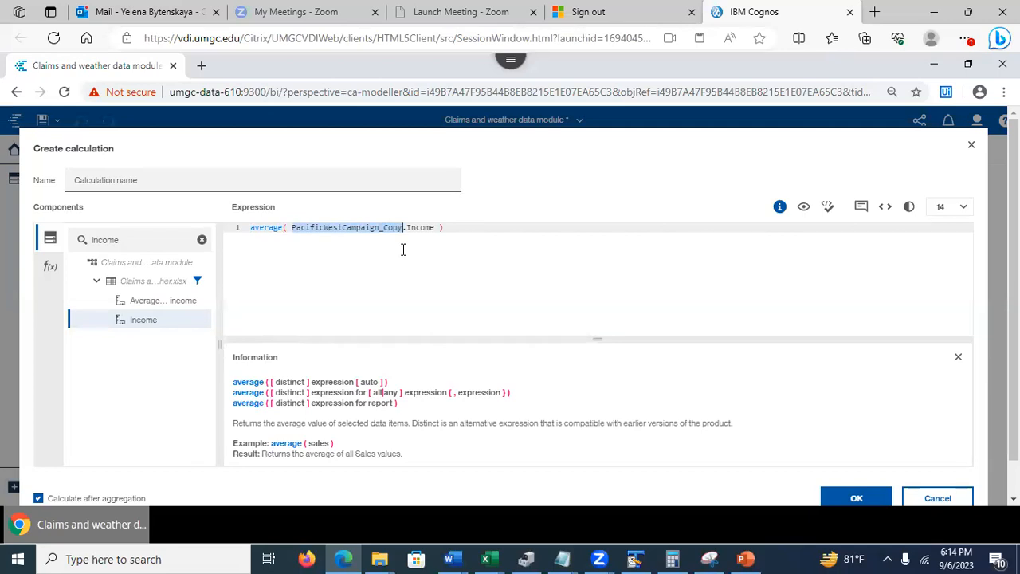
left_click(470, 230)
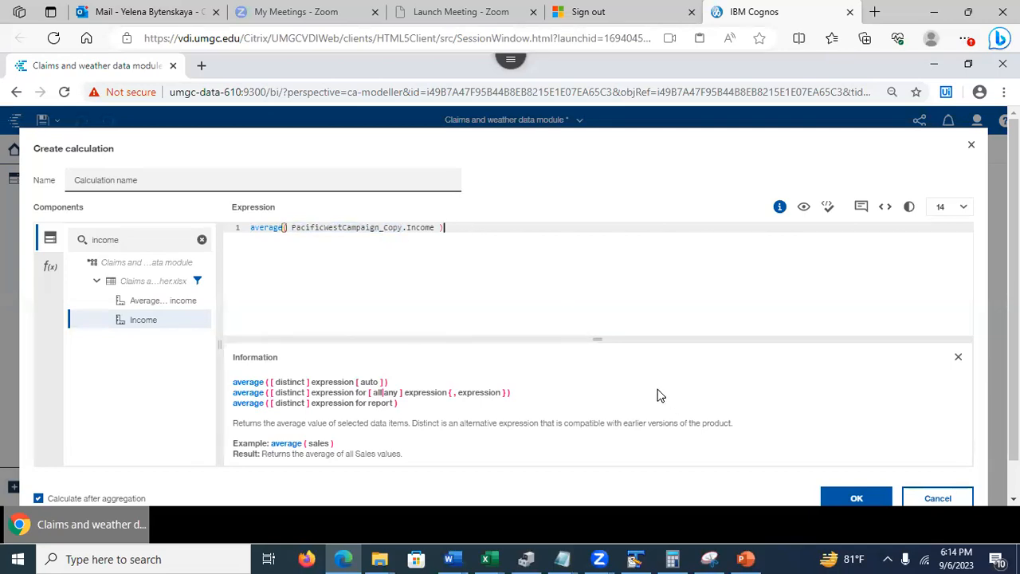
- Name the calculation Average income, confirm it and clear the income search in the data module tree
left_click_drag(152, 180, 36, 185)
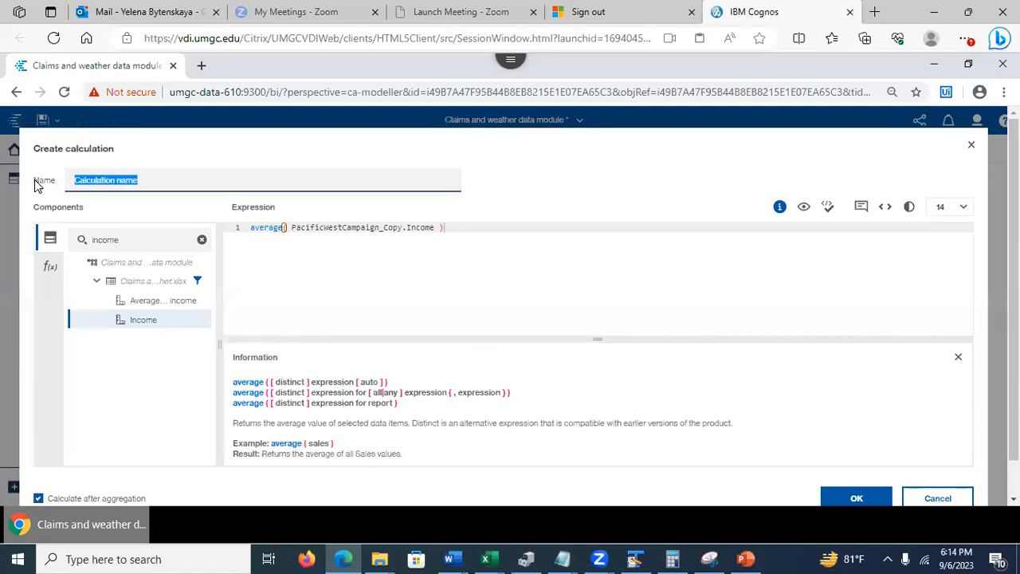
type("Average income")
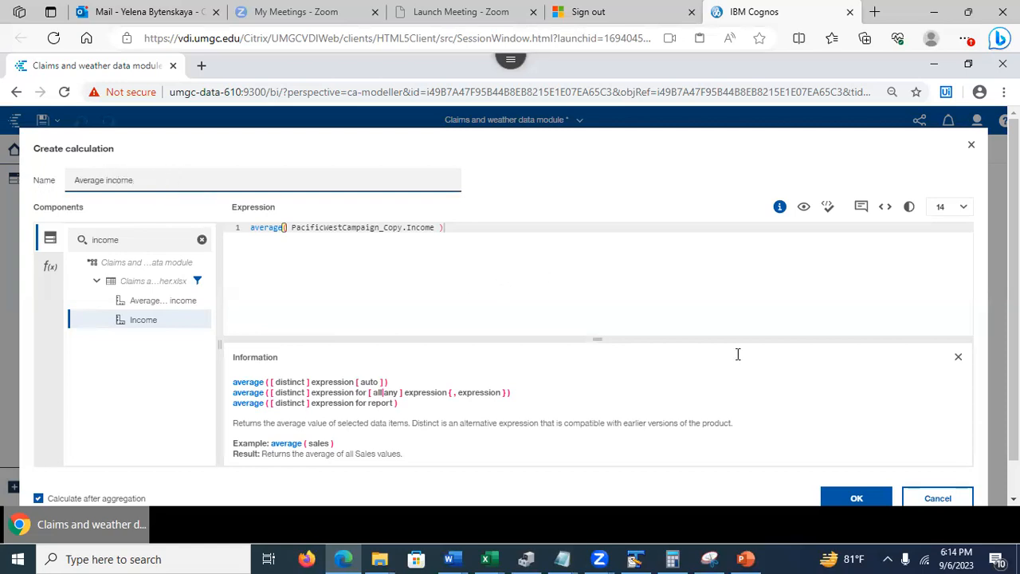
left_click(853, 497)
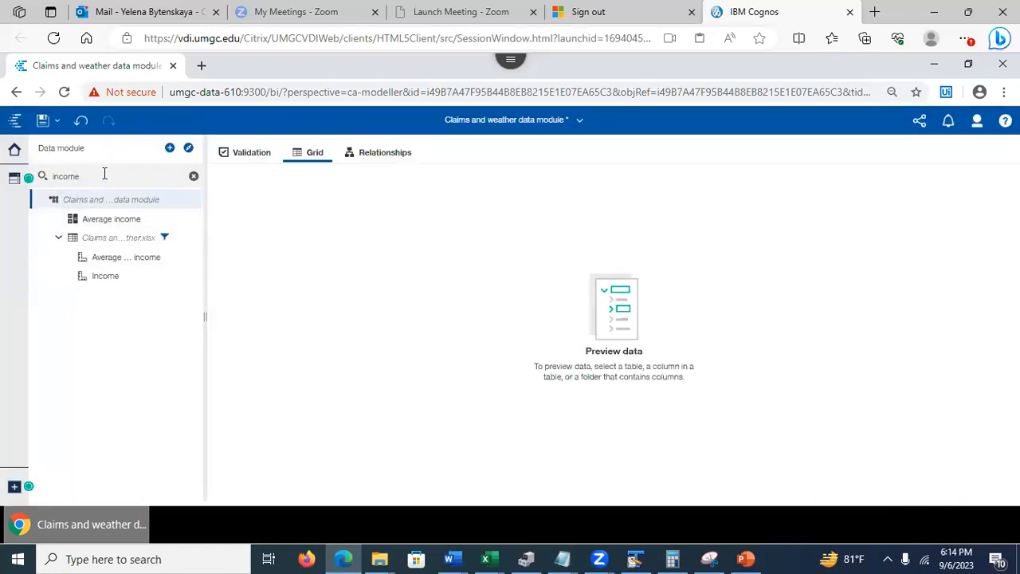
left_click(194, 176)
mouse_move(122, 220)
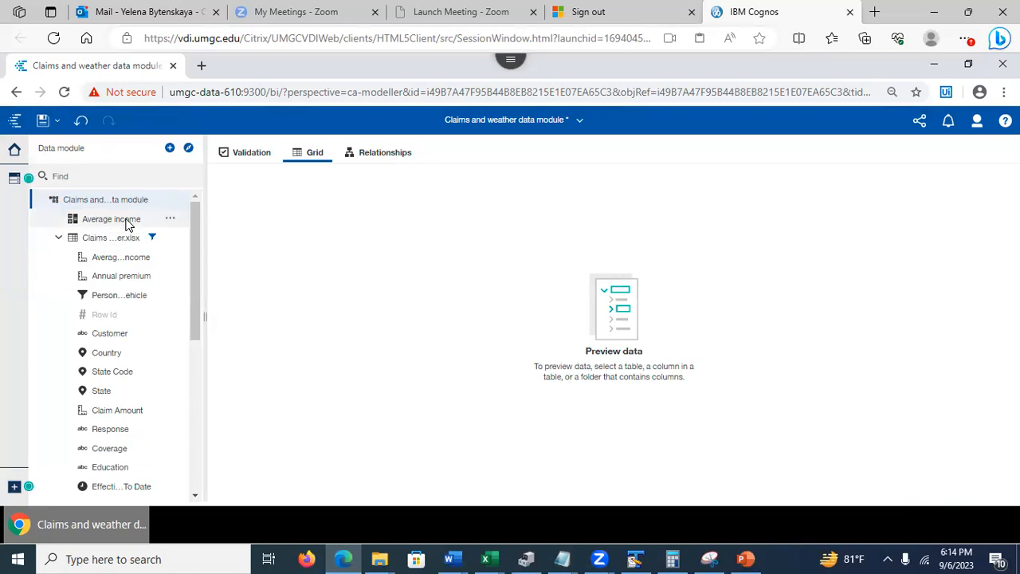
- Switch to PowerPoint to read the slide Data Group for Numeric Variable, and return to the data module
left_click(745, 559)
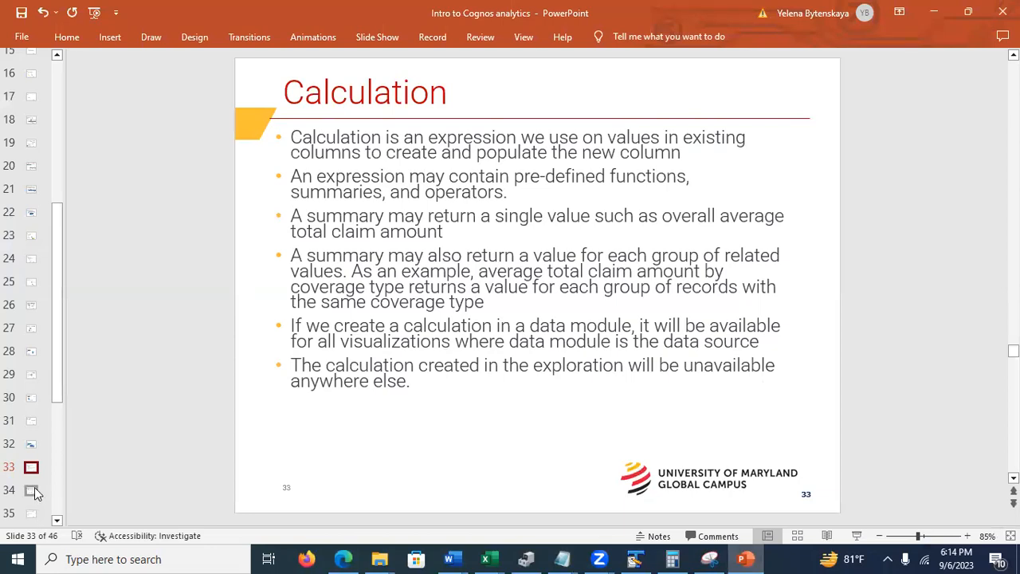
left_click(31, 490)
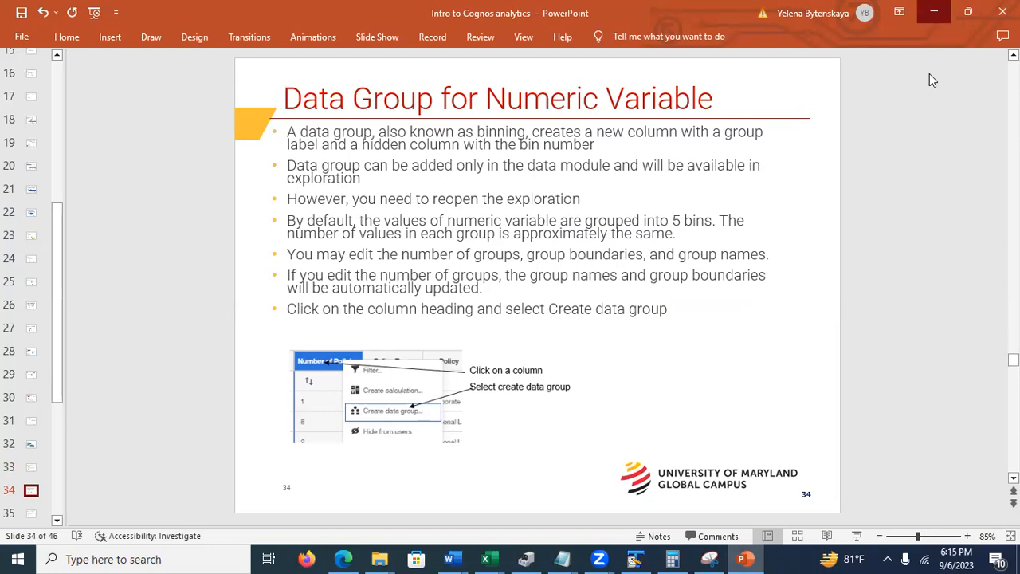
left_click(934, 12)
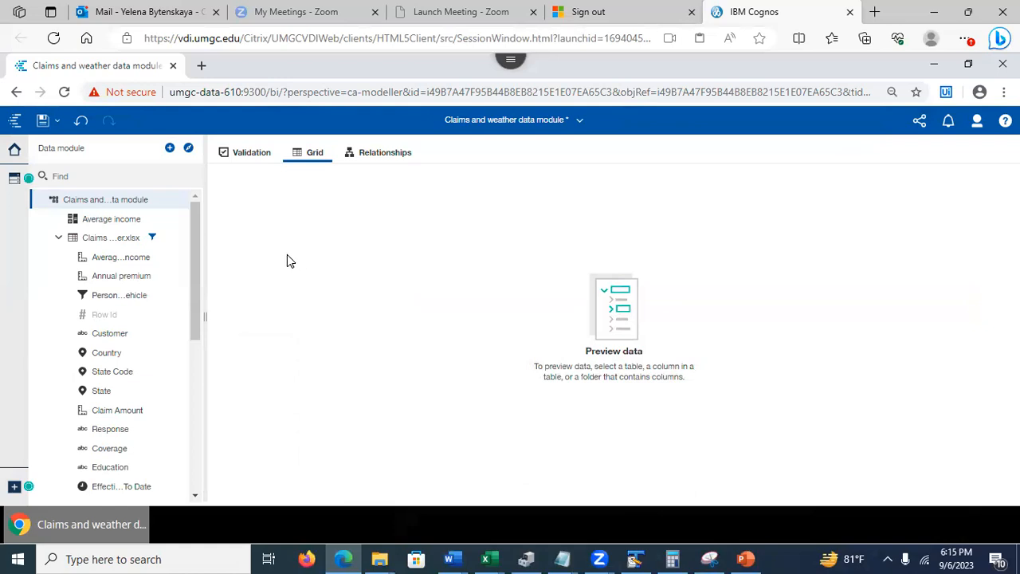
- Search the data module for income and start a data group on the Income column
left_click_drag(200, 301, 202, 276)
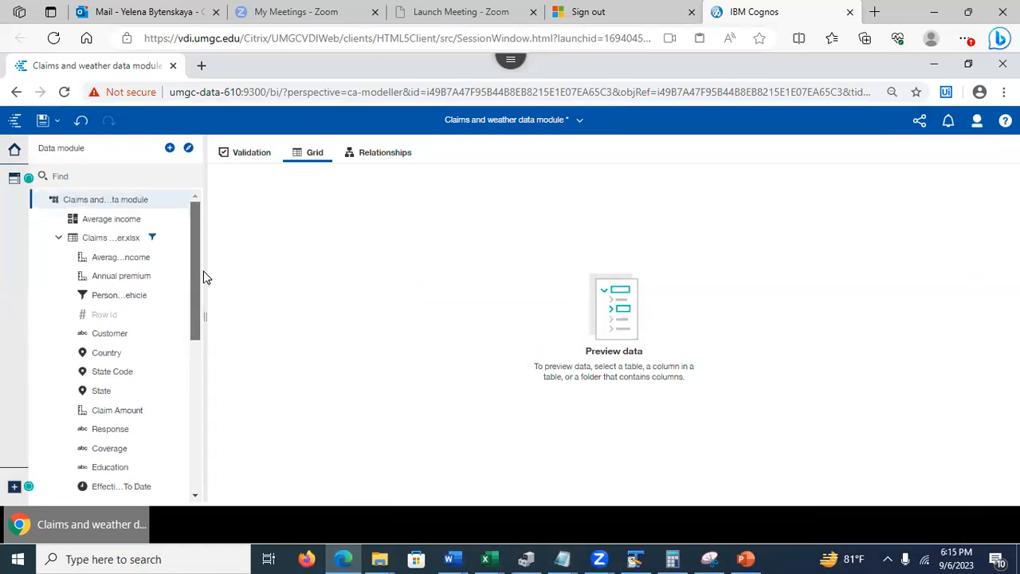
left_click(77, 177)
type("income")
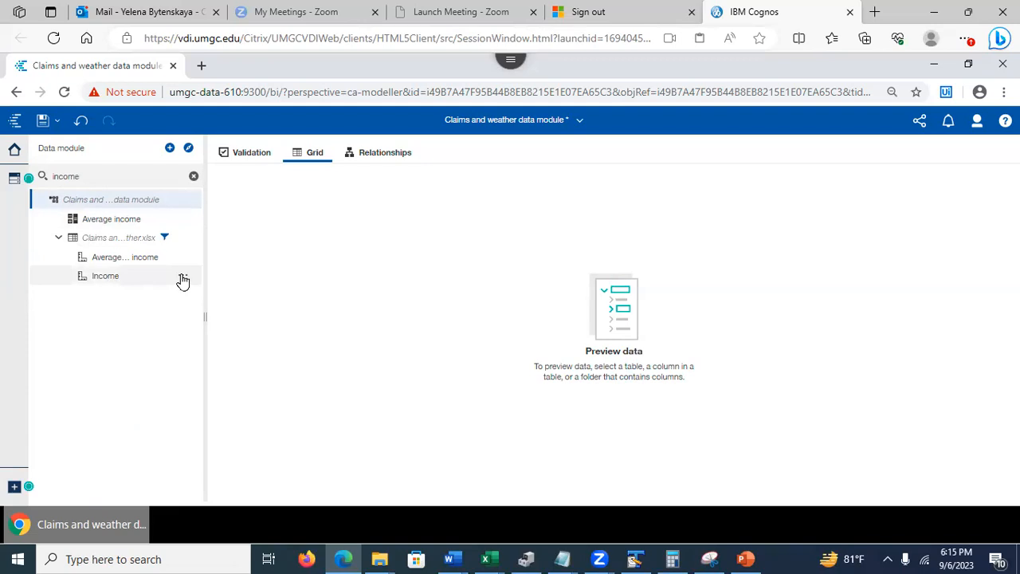
left_click(182, 279)
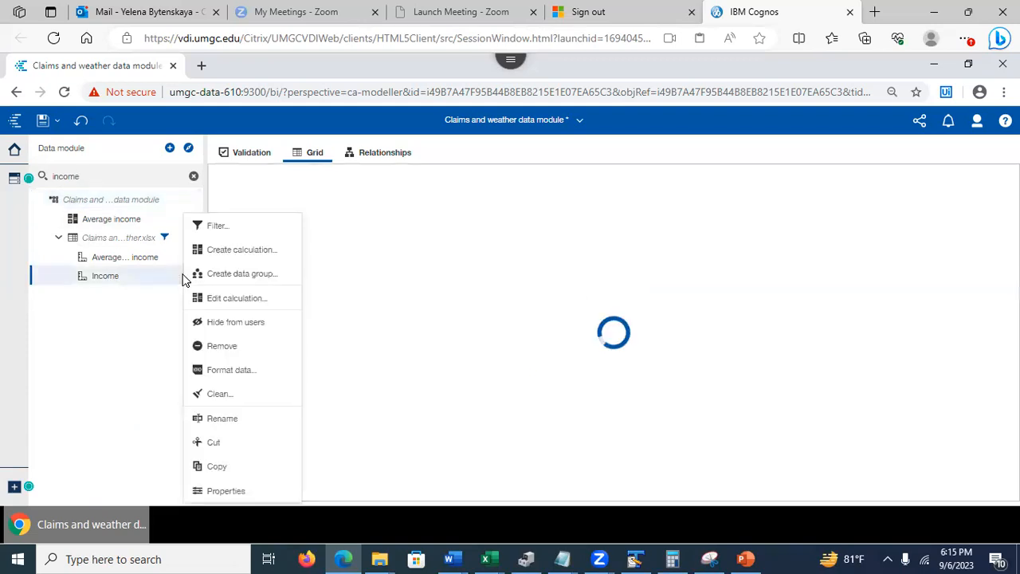
left_click(226, 275)
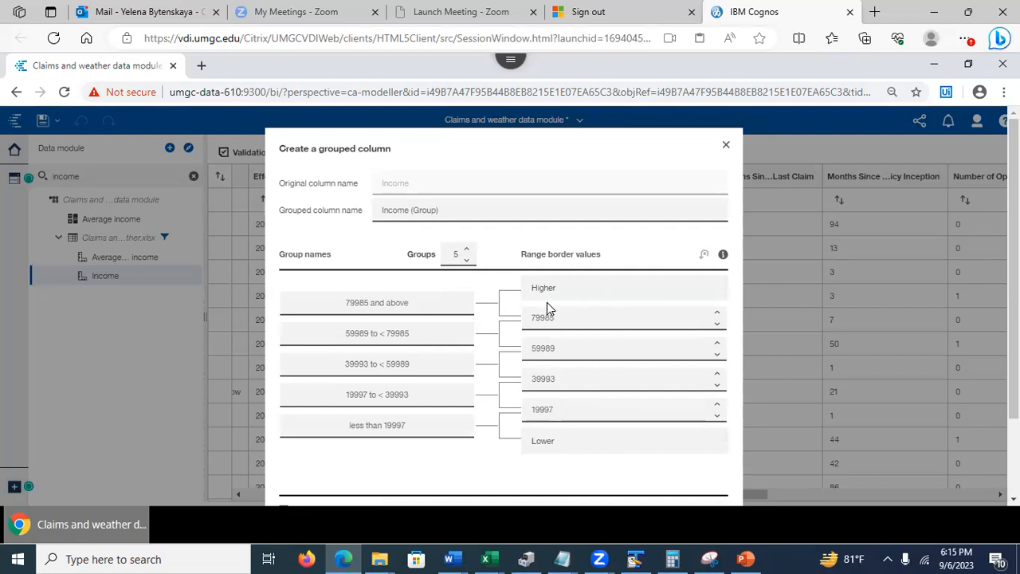
- Examine the proposed grouped column name, group names and range border values for Income
left_click(412, 214)
scroll(1013, 351, "down", 1)
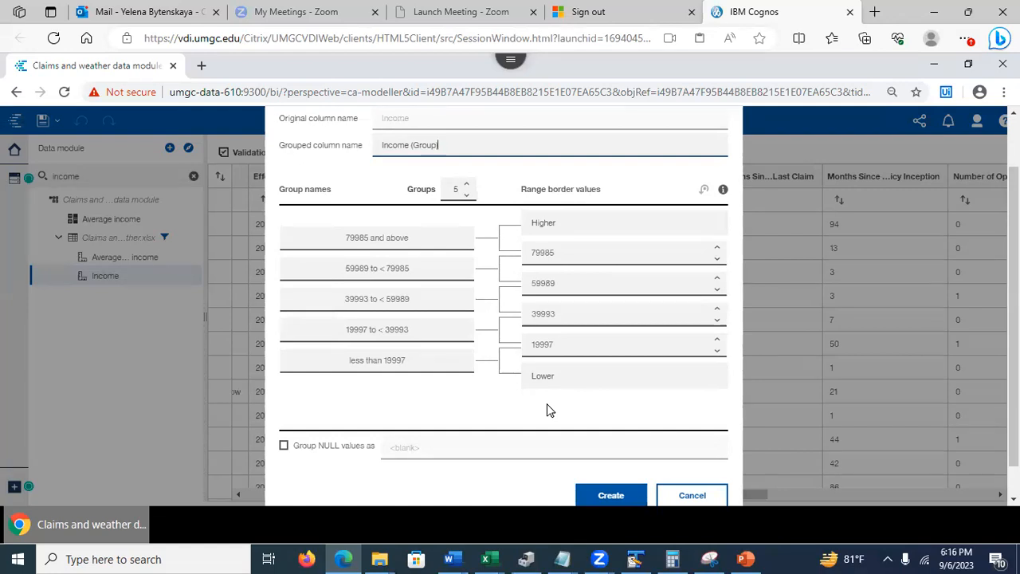
left_click(402, 353)
left_click_drag(378, 360, 425, 358)
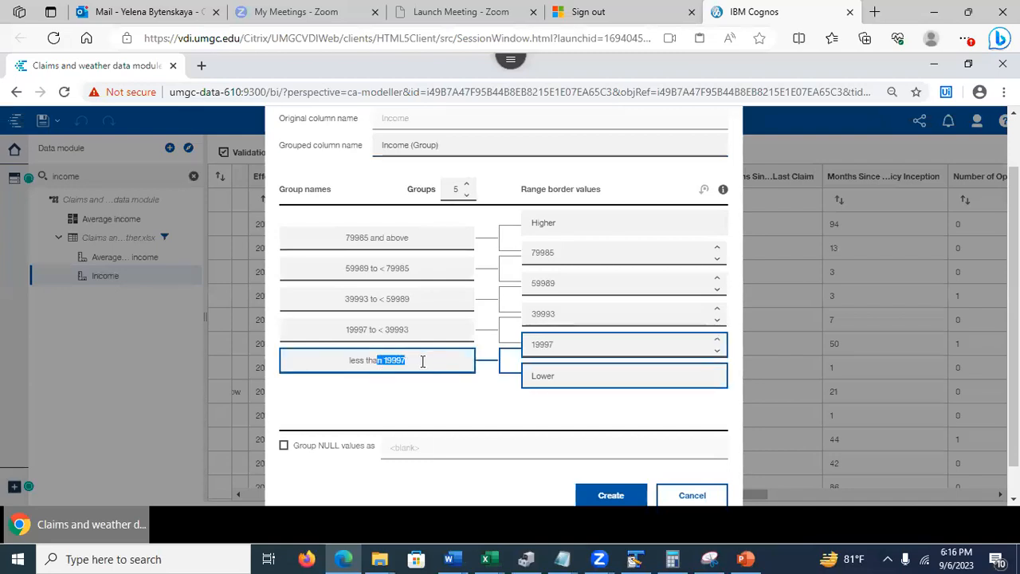
left_click(403, 410)
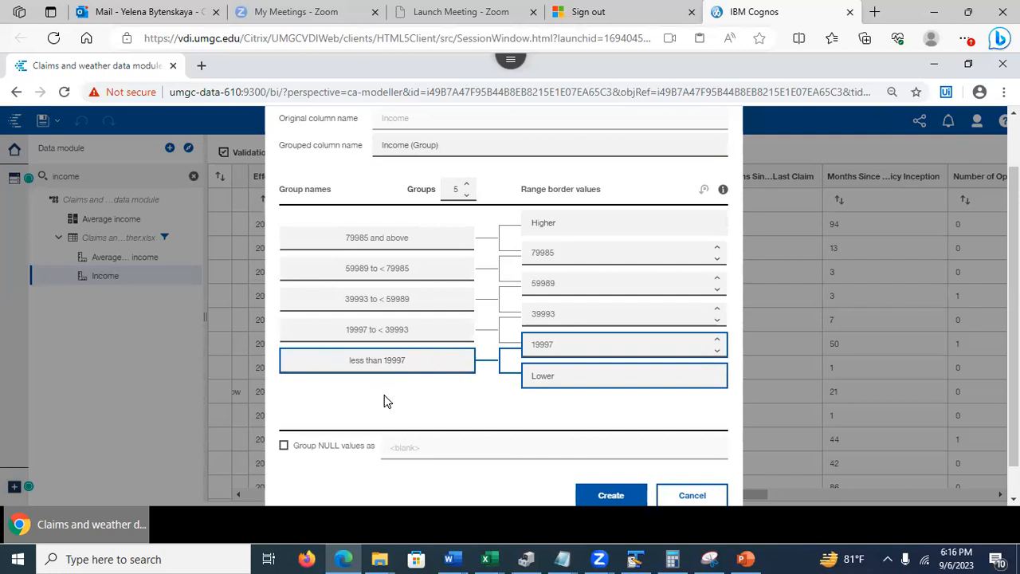
left_click(397, 231)
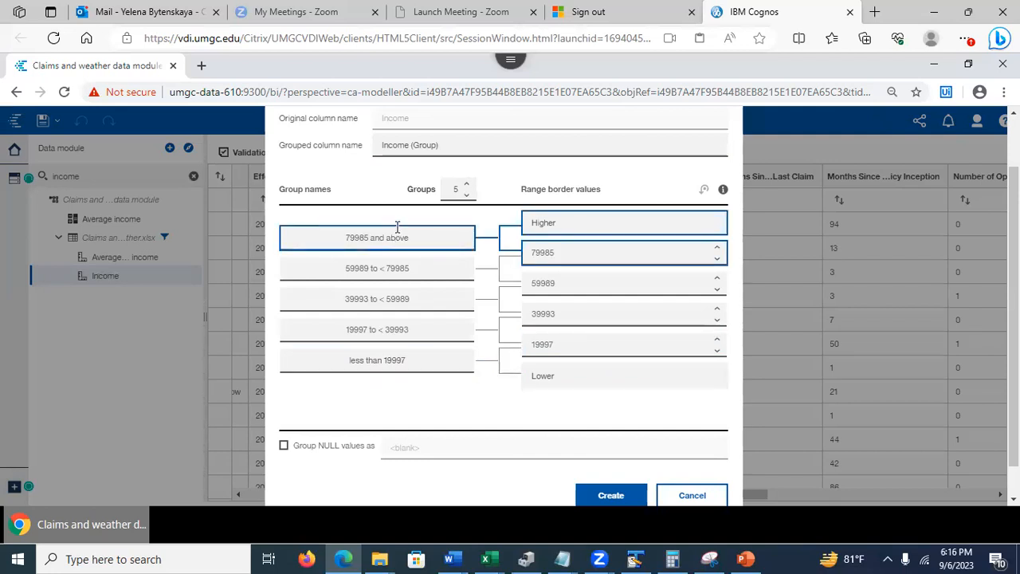
left_click(362, 363)
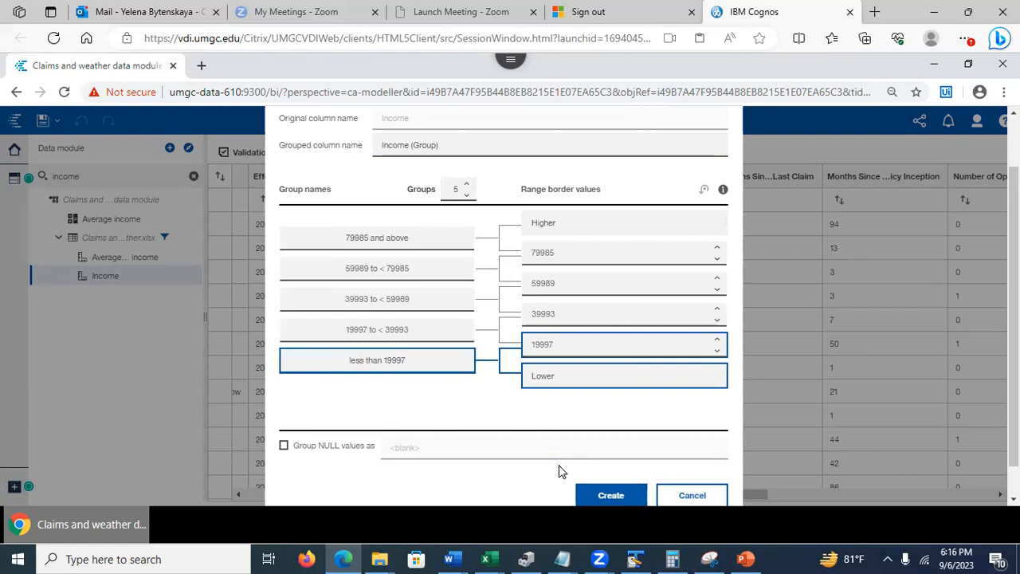
- Turn on grouping of NULL values, create the five-group Income (Group) column and view it in the grid
left_click(284, 447)
left_click(284, 448)
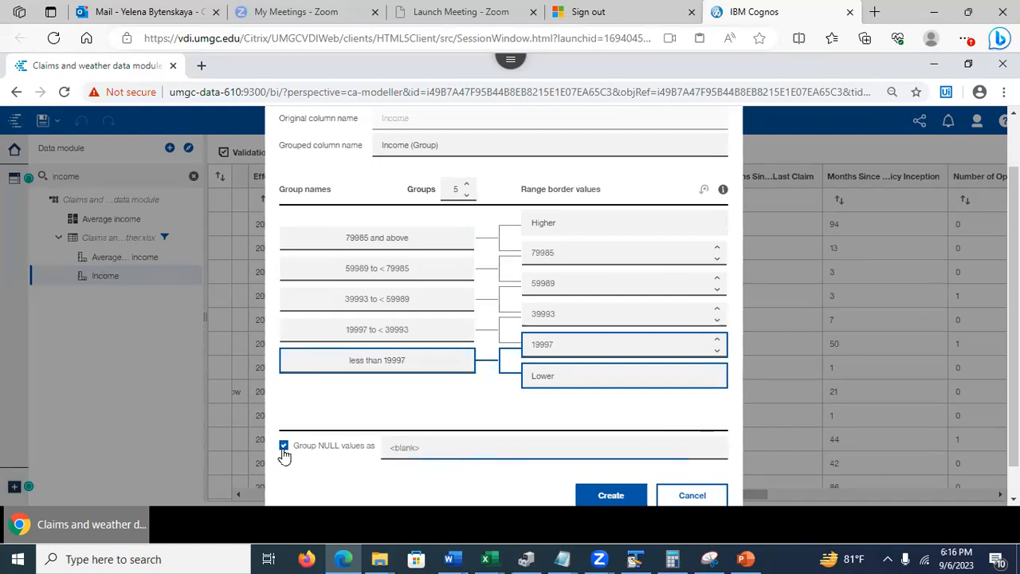
left_click(611, 495)
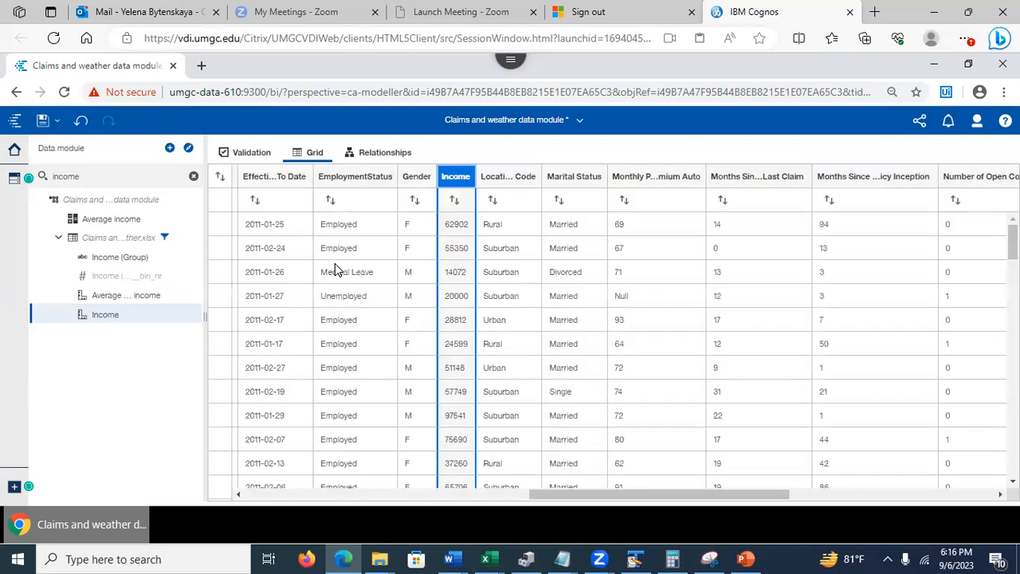
left_click_drag(577, 491, 219, 465)
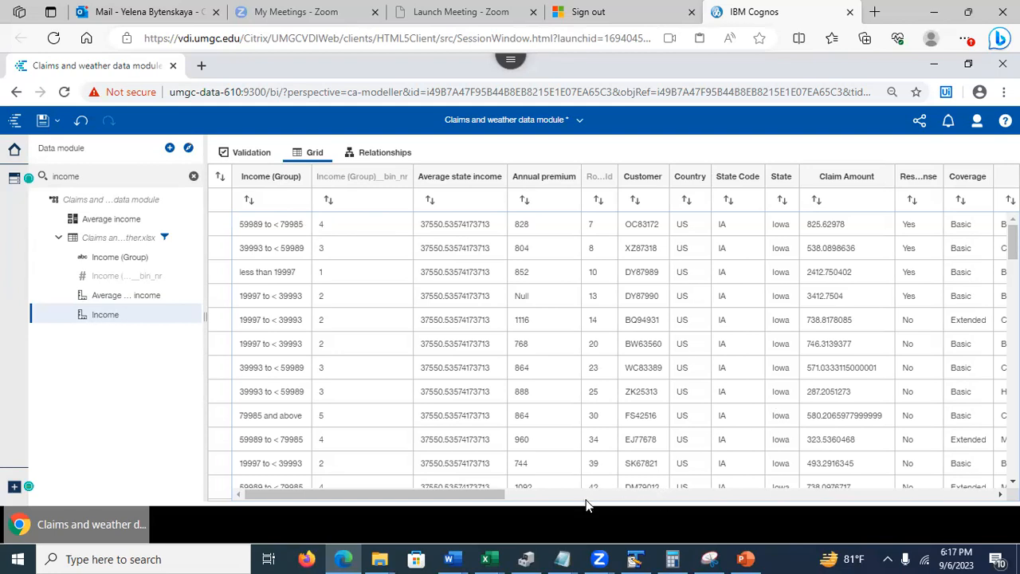
- Start a custom data group on the Policy column and add a new group named Corportate
left_click_drag(486, 493, 924, 494)
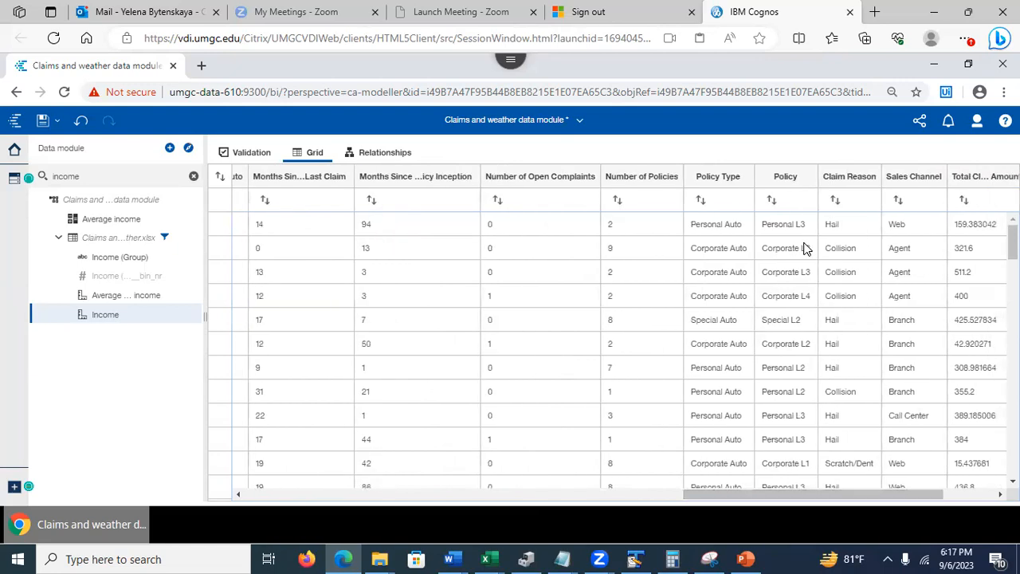
left_click(783, 178)
left_click(805, 217)
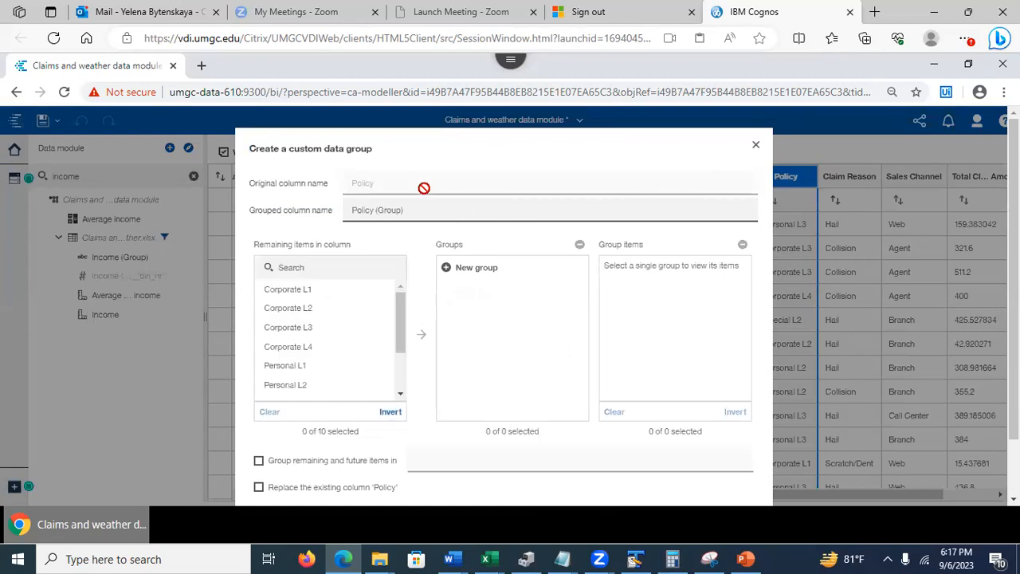
left_click(412, 211)
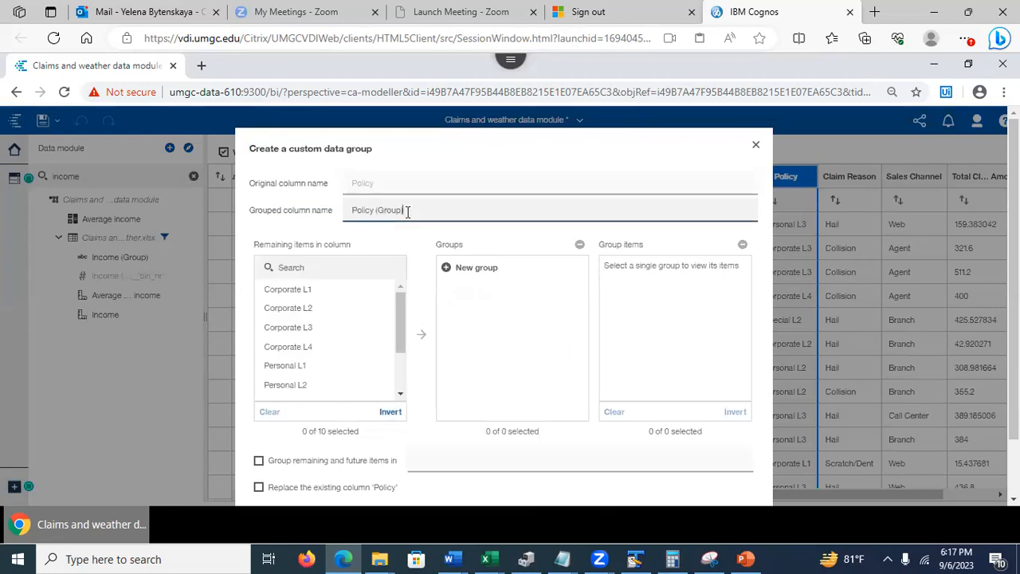
left_click(452, 271)
type("c")
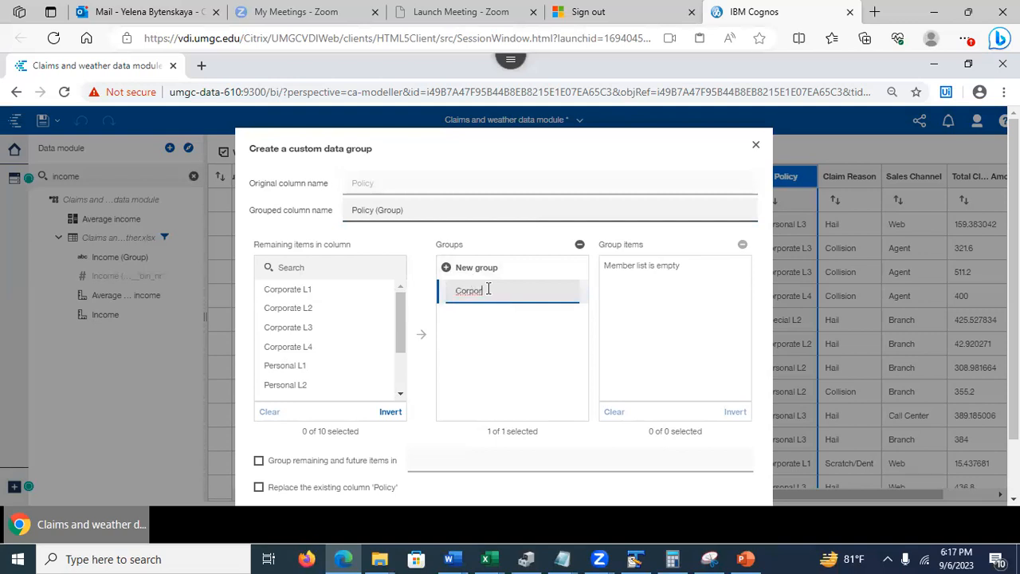
type("orportate")
- Assign the policy items Corporate L1, Corporate L2, Corporate L3 and Corporate L4 to the Corportate group
left_click(392, 328)
scroll(401, 353, "down", 2)
scroll(400, 338, "up", 2)
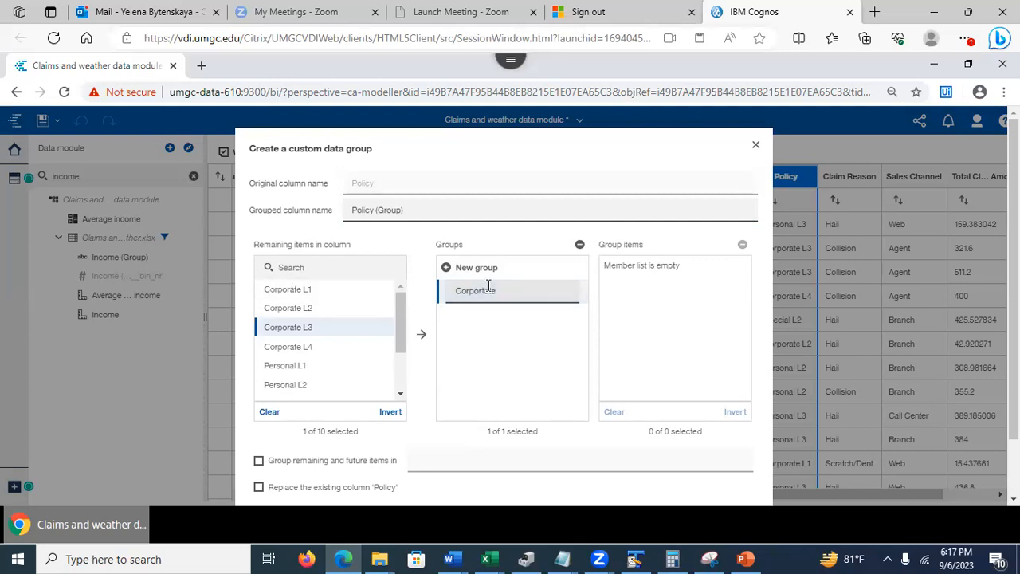
left_click(308, 291)
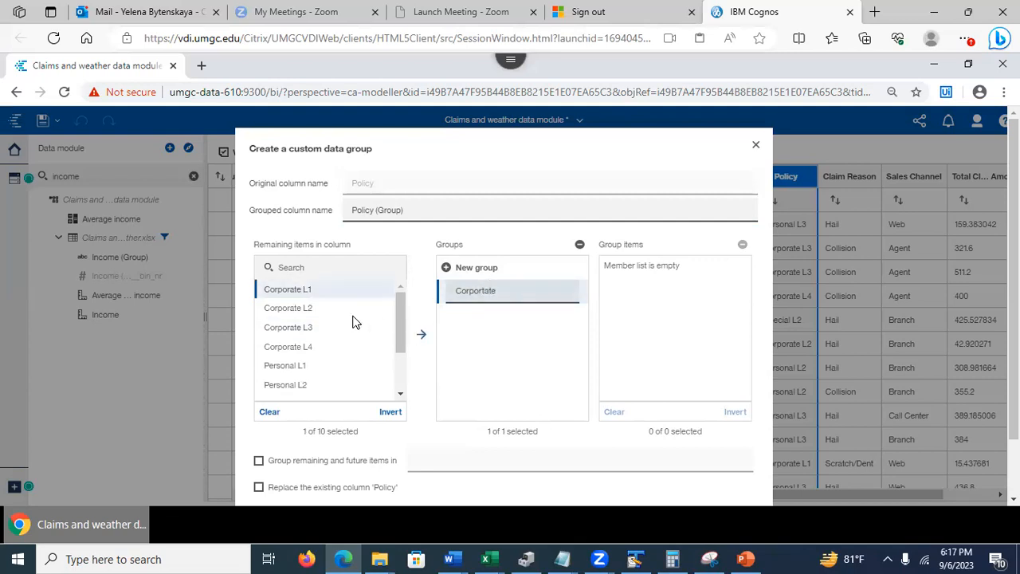
left_click(423, 337)
left_click(303, 294)
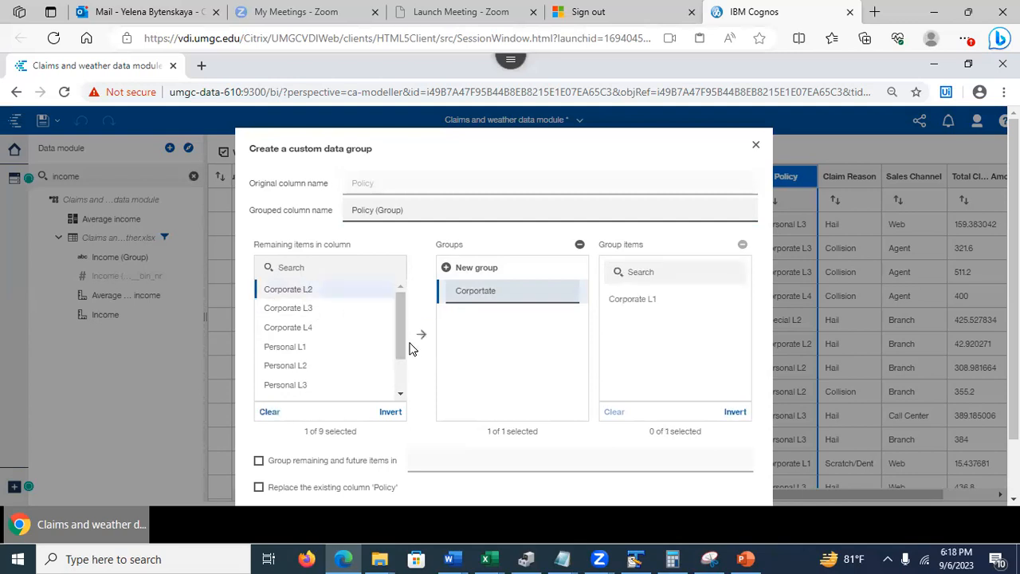
left_click(421, 335)
left_click(288, 291)
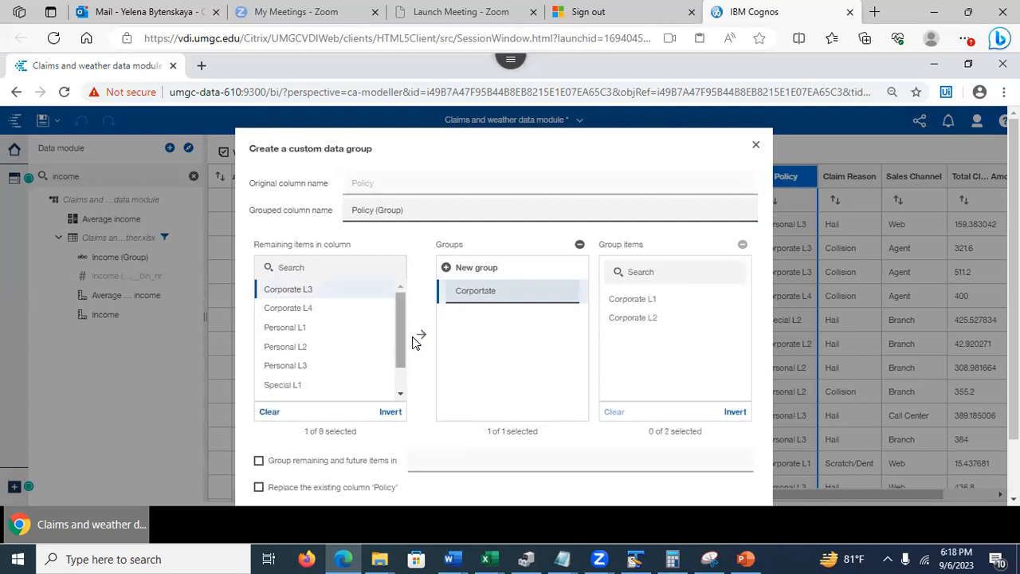
left_click(418, 335)
left_click(339, 293)
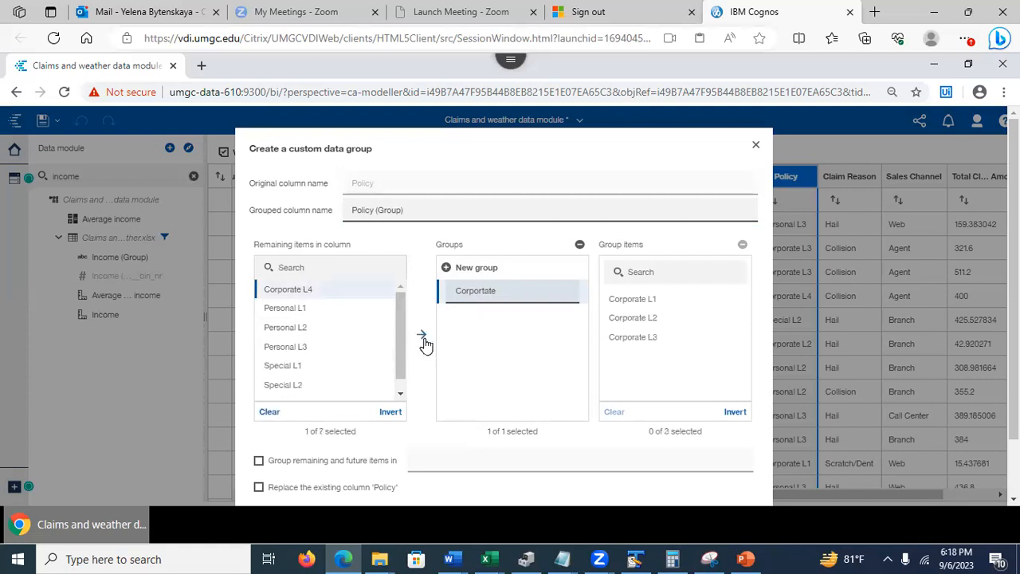
left_click(421, 336)
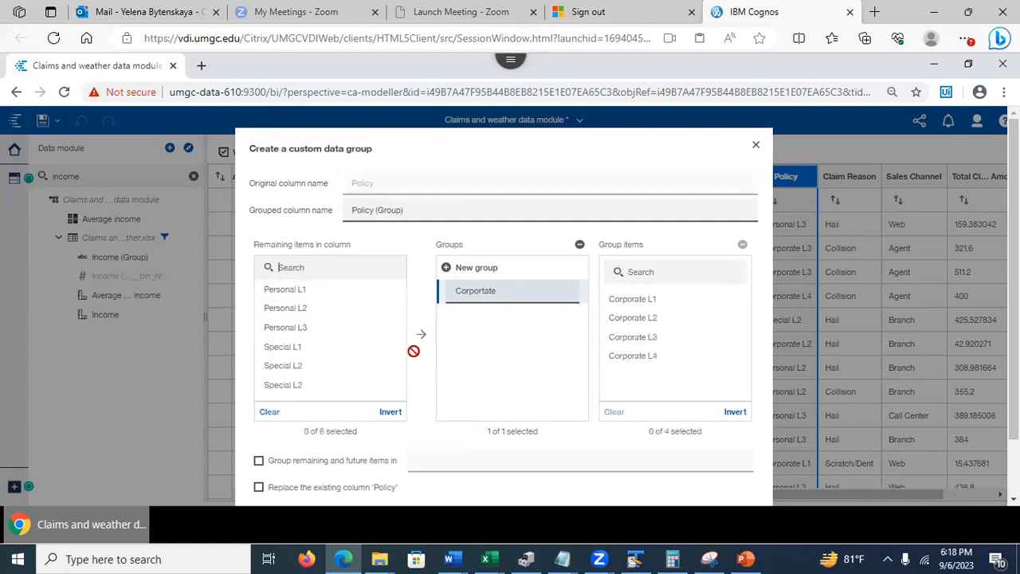
- Add a second group named Personal to the custom Policy data group
left_click(446, 269)
type("Personal")
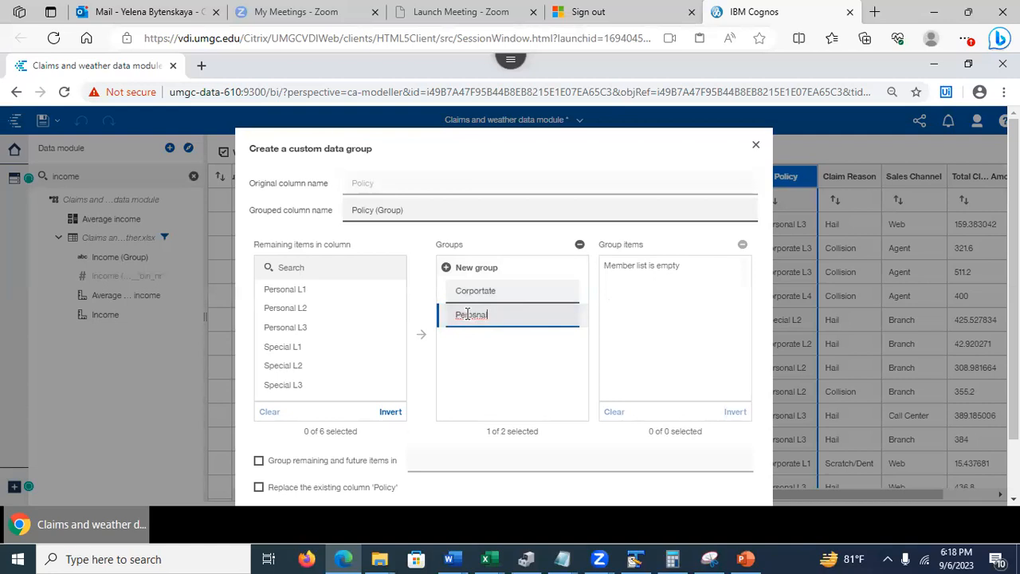
left_click_drag(488, 315, 466, 313)
type("rso")
left_click(472, 377)
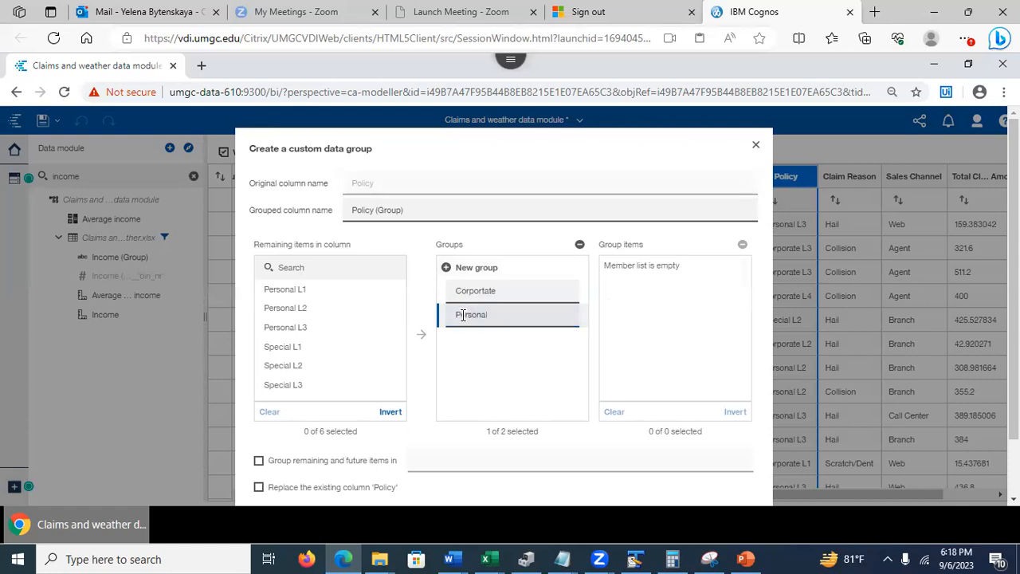
- Assign the policy items Personal L1, Personal L2 and Personal L3 to the Personal group
left_click(312, 290)
left_click(421, 333)
left_click(315, 291)
left_click(421, 334)
left_click(302, 290)
left_click(421, 334)
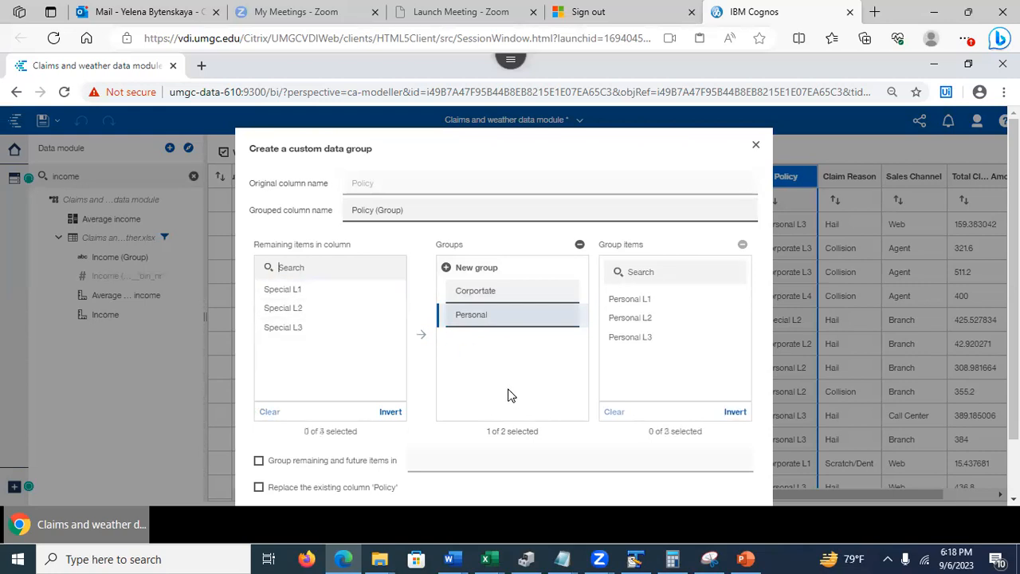
- Add a third group named Special and assign Special L1, Special L2 and Special L3 to it
left_click(447, 266)
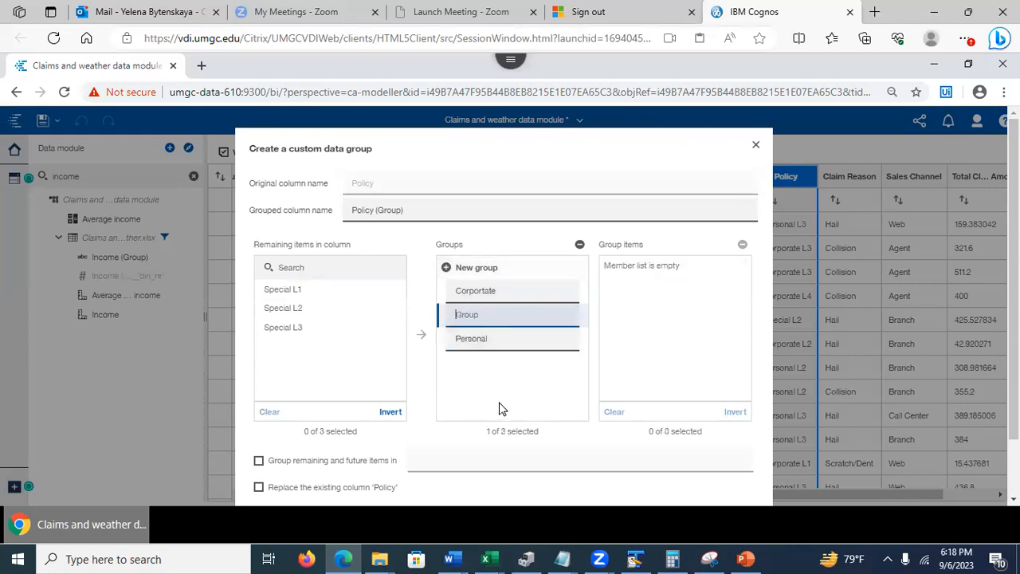
type("Special")
key("Return")
left_click(314, 289)
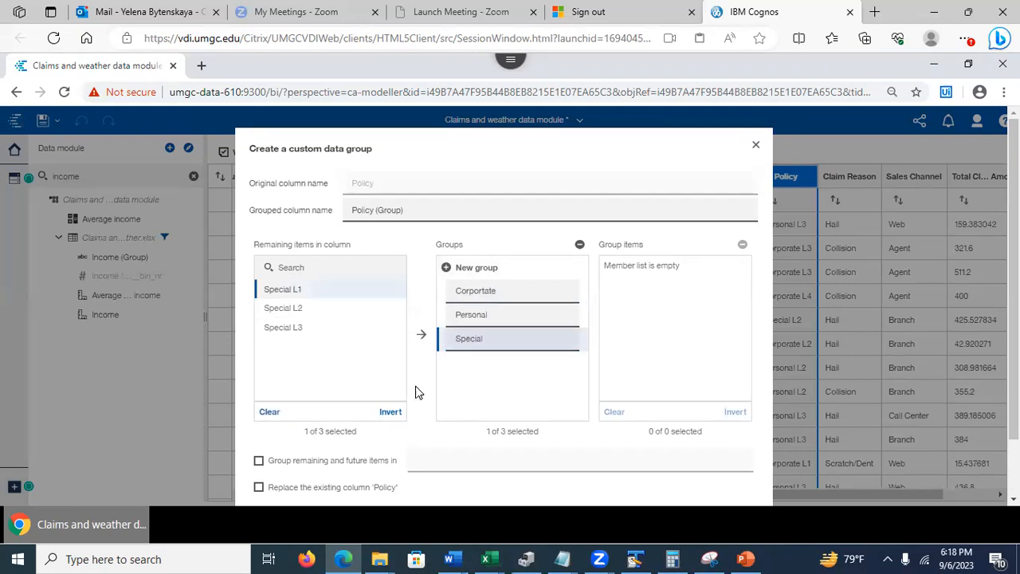
left_click(419, 339)
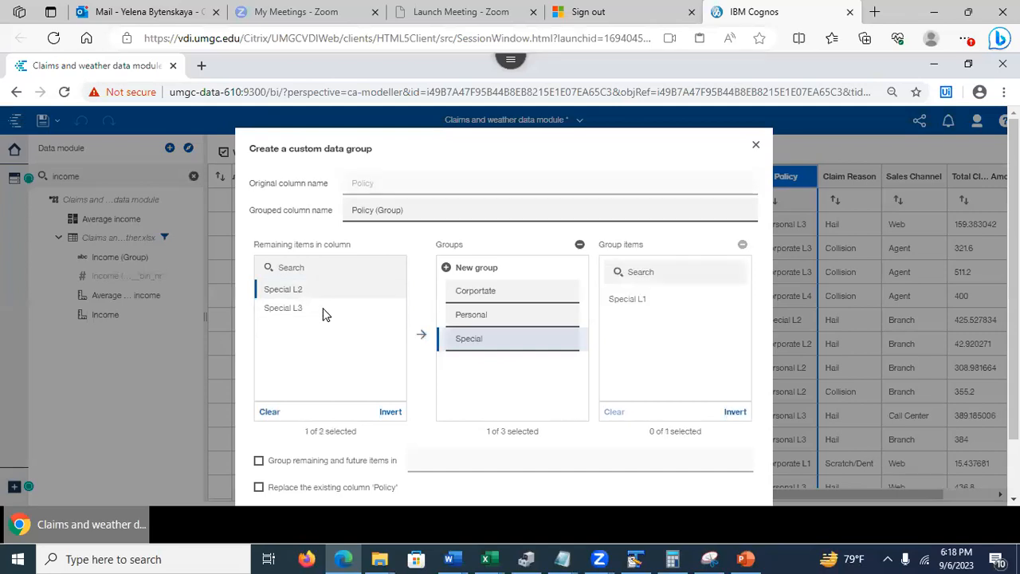
left_click(419, 339)
left_click(296, 289)
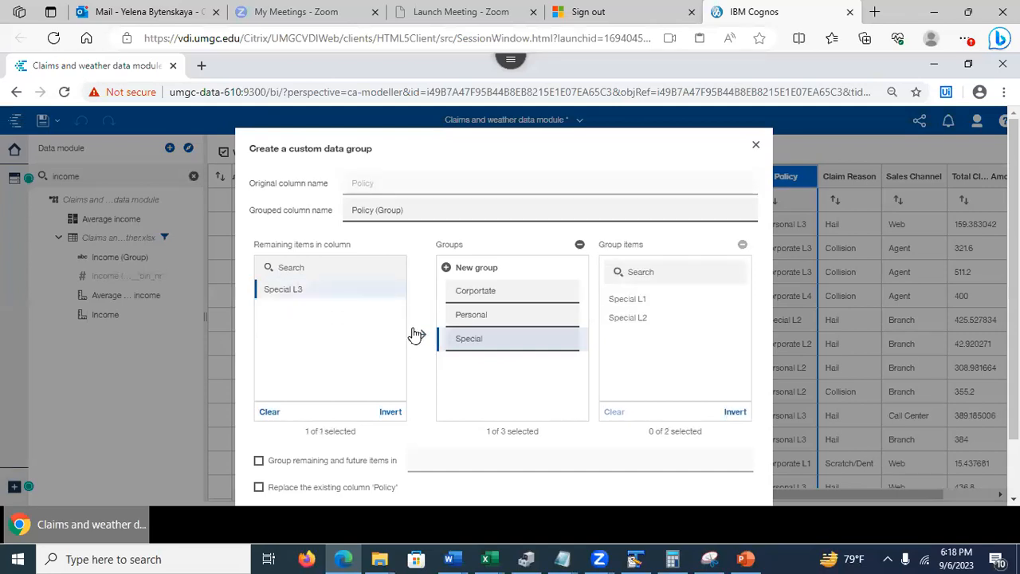
left_click(421, 340)
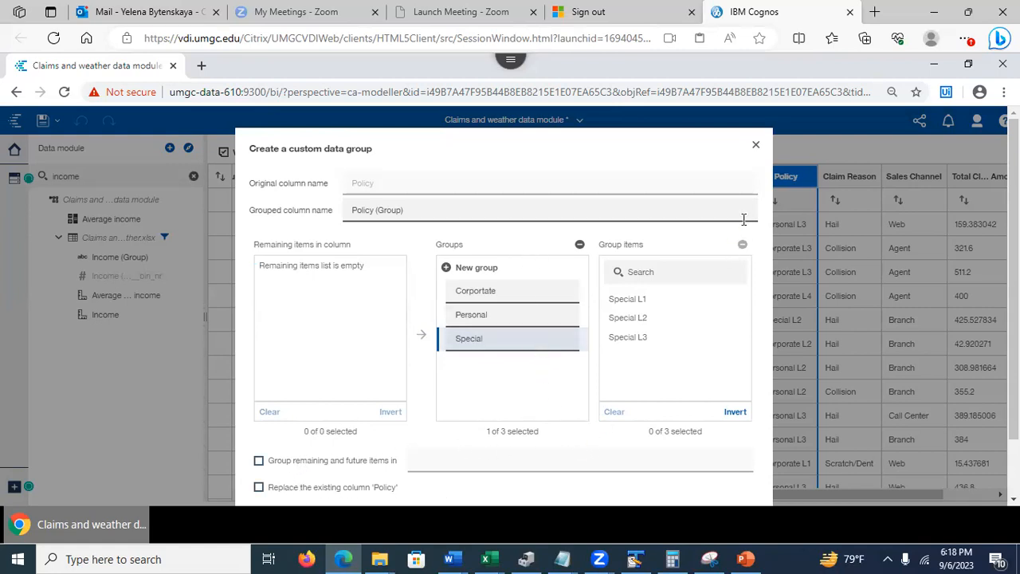
- Create the Policy (Group) column from the defined groups and save the data module
scroll(595, 405, "down", 2)
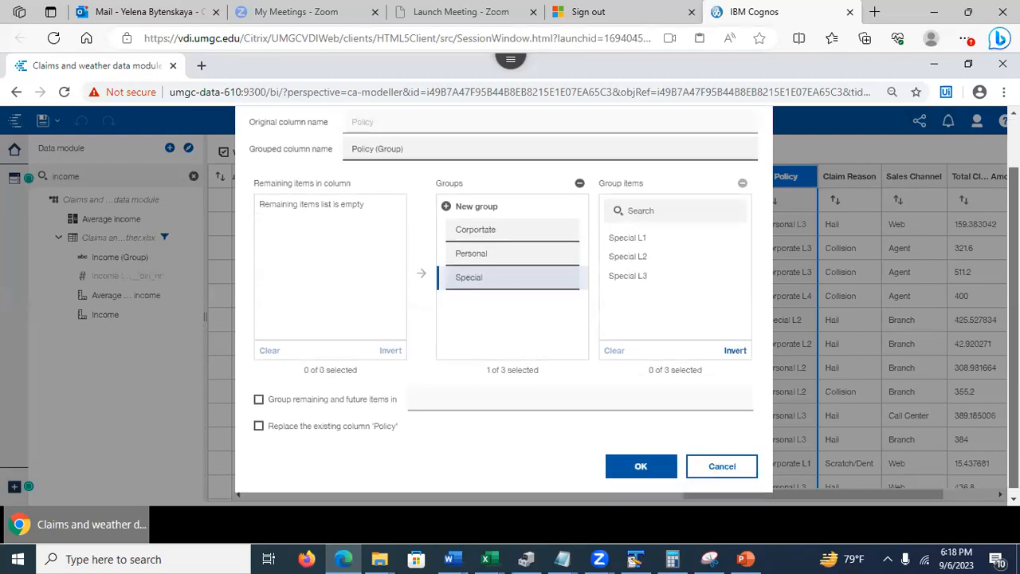
left_click(629, 462)
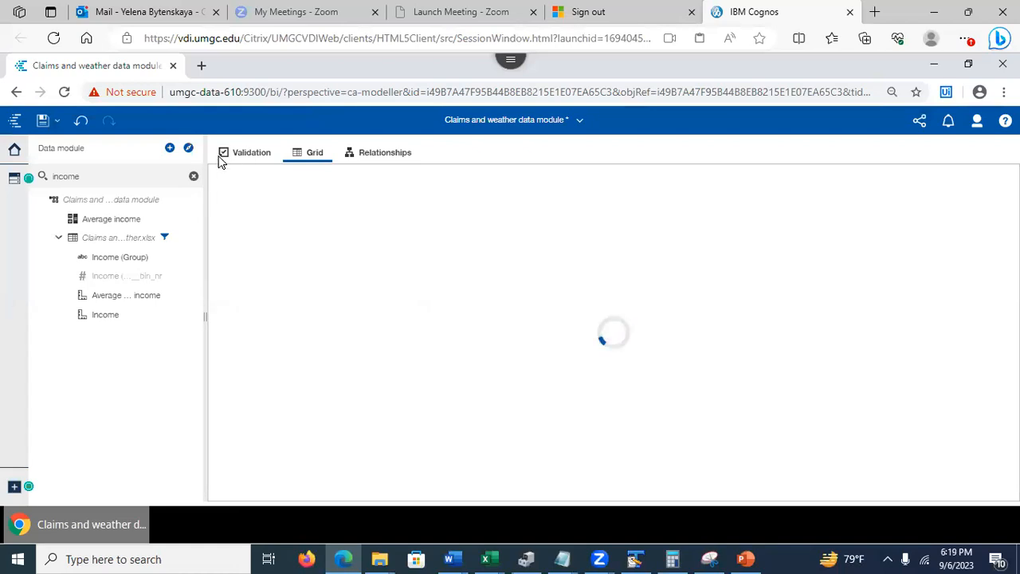
left_click(43, 126)
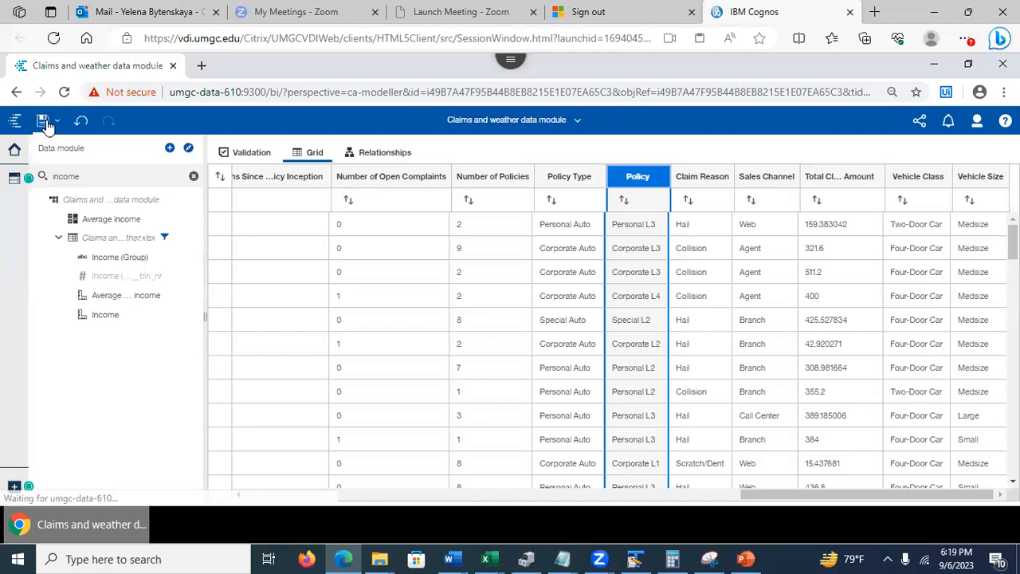
left_click(745, 558)
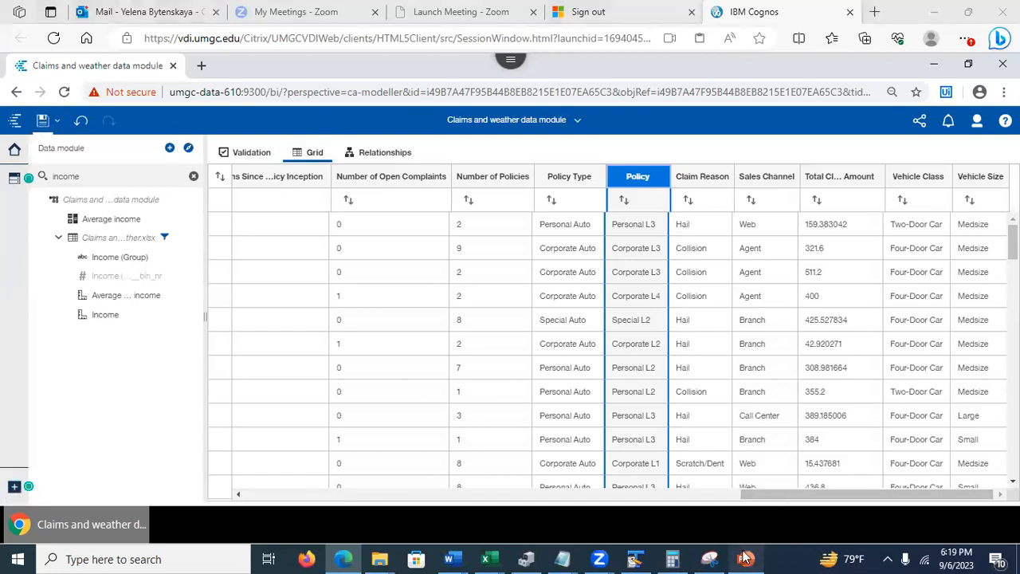
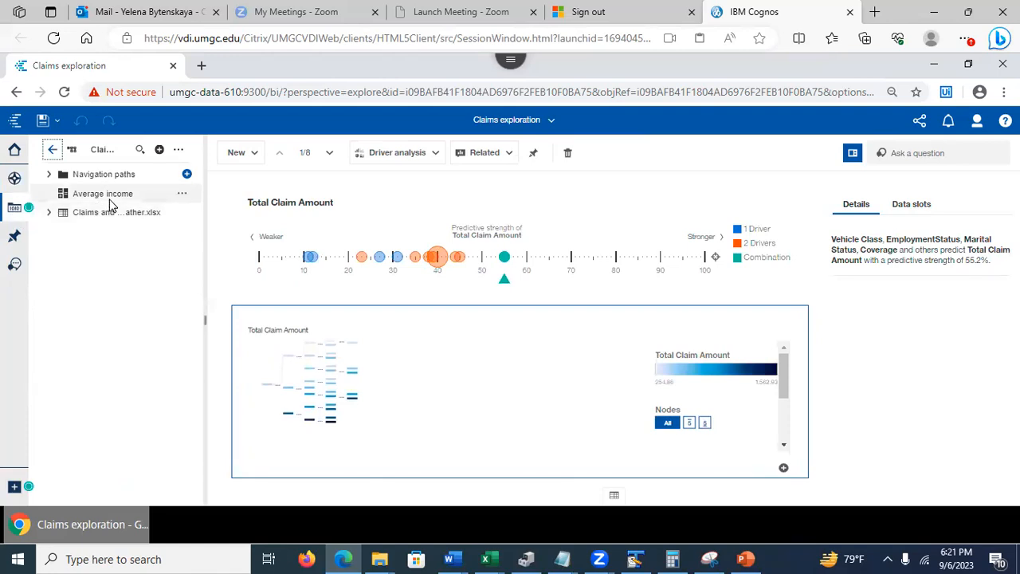
- Expand the claims table, open the Monthly Premium Auto by Coverage card and remove its local filter Personal policy for small vehicle
left_click(49, 212)
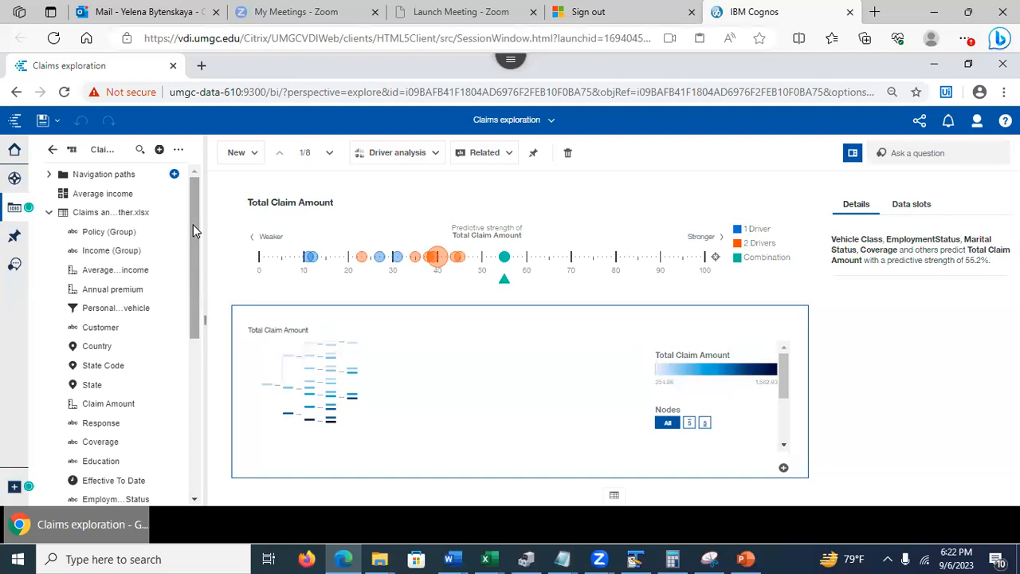
left_click(13, 182)
left_click_drag(200, 236, 201, 297)
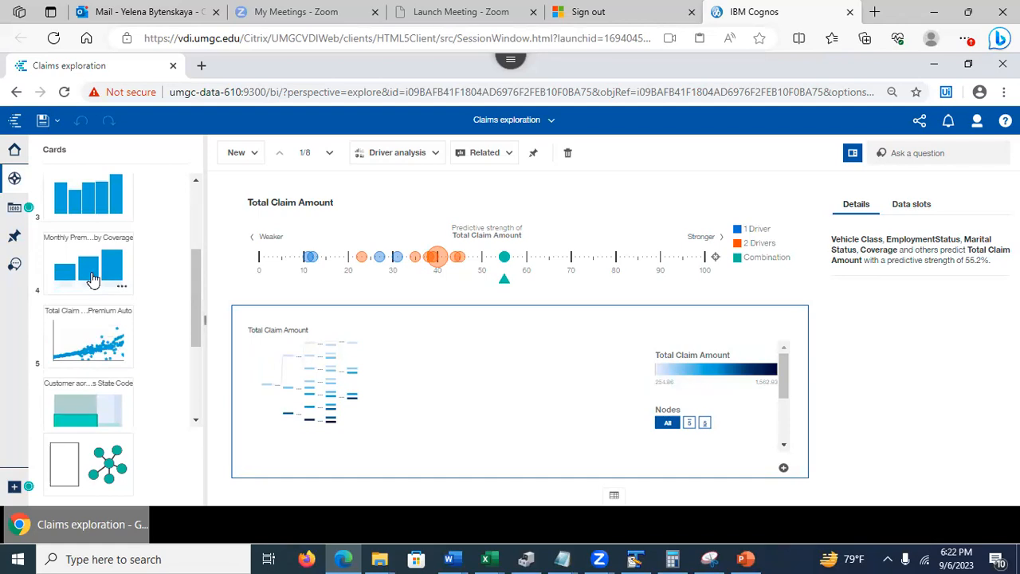
left_click(93, 278)
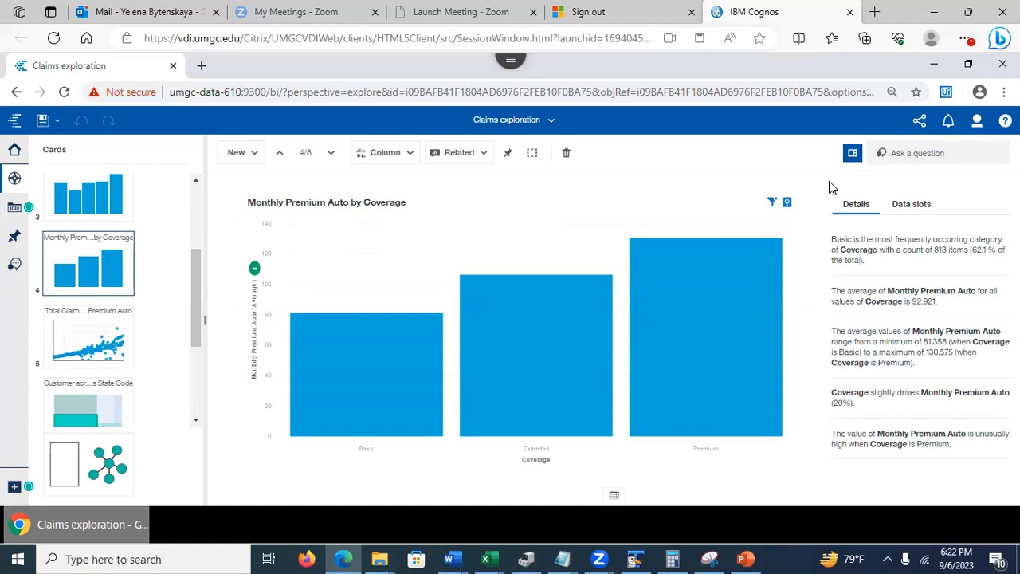
left_click(911, 204)
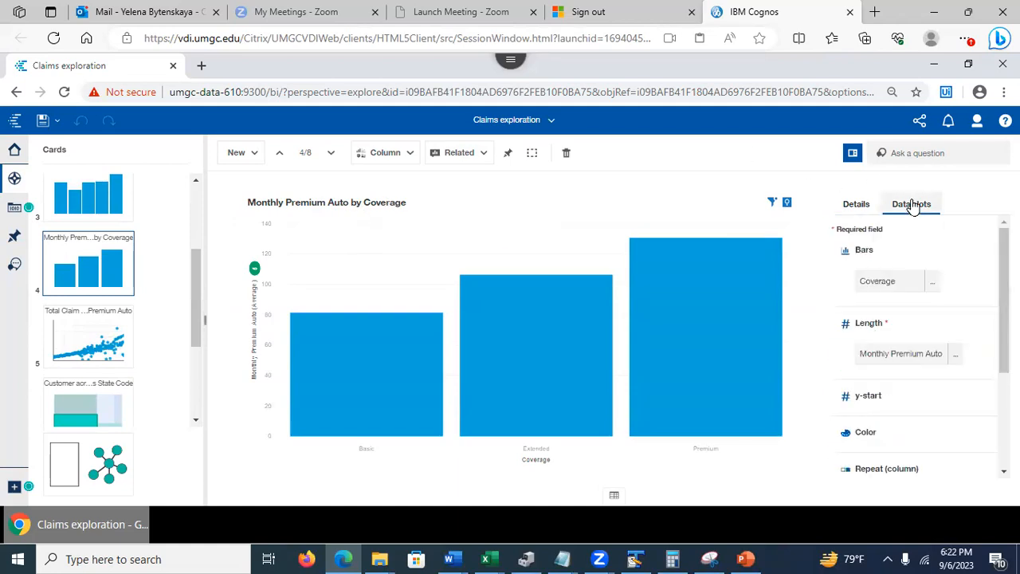
scroll(916, 343, "down", 3)
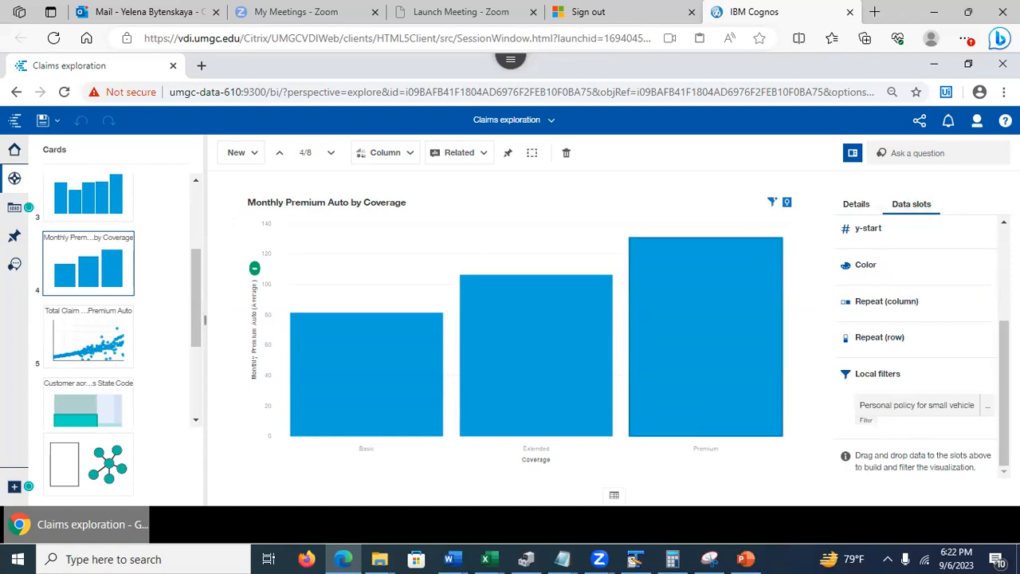
left_click(987, 408)
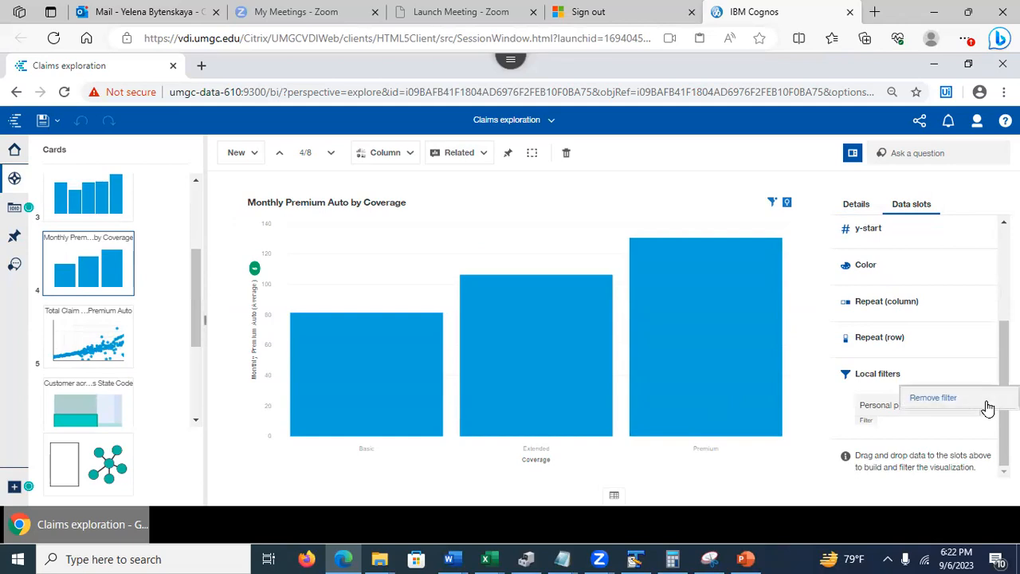
left_click(946, 399)
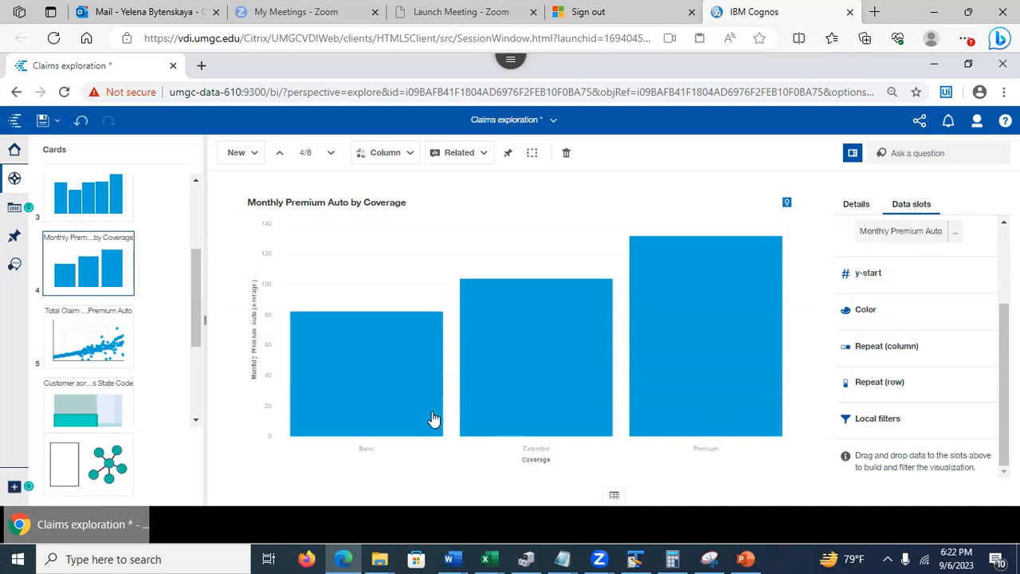
- Add Gender as a local filter on the Monthly Premium Auto by Coverage chart, including only F
left_click(13, 208)
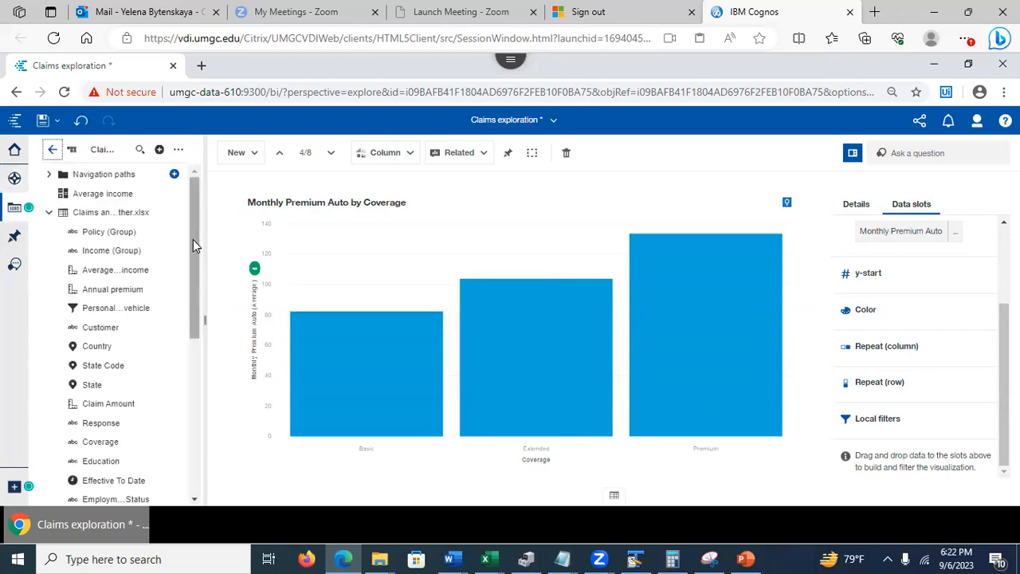
left_click_drag(192, 245, 191, 185)
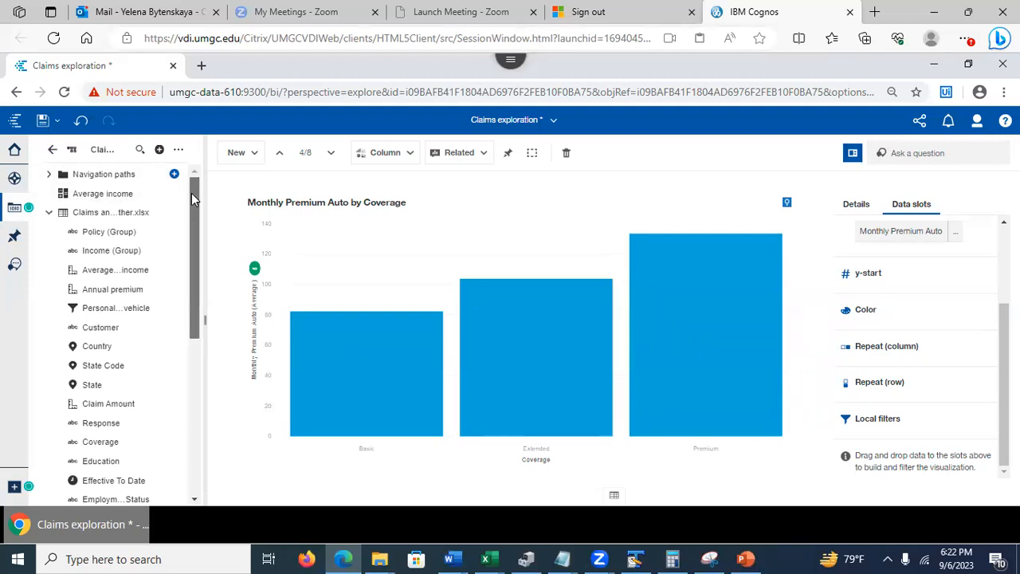
left_click_drag(190, 225, 194, 292)
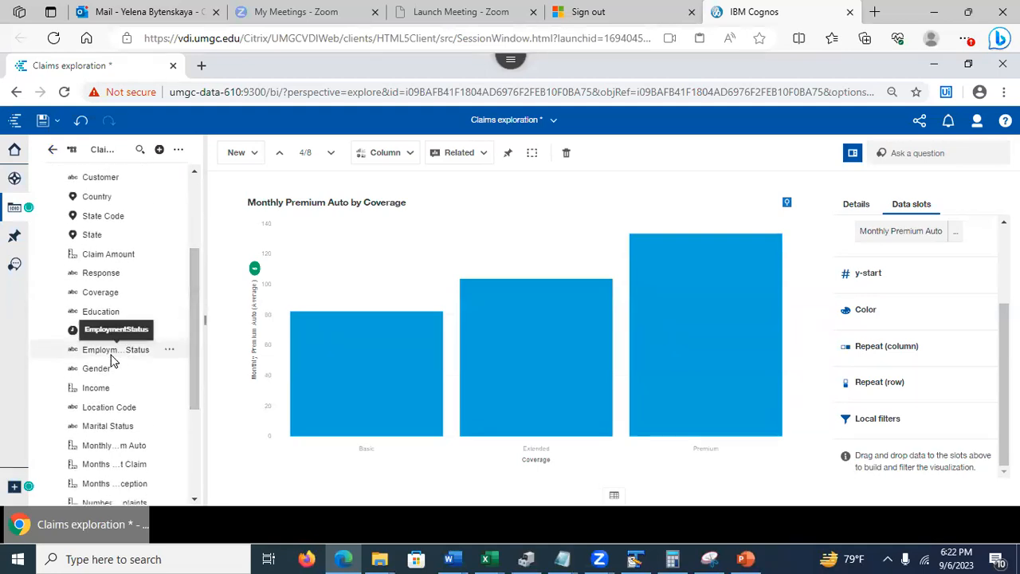
left_click_drag(94, 368, 881, 423)
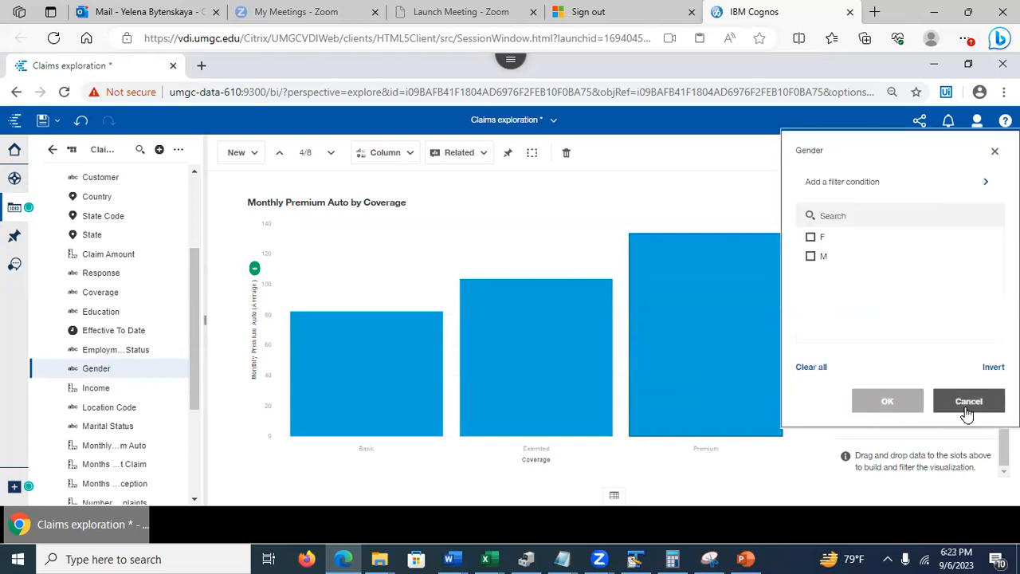
left_click(810, 237)
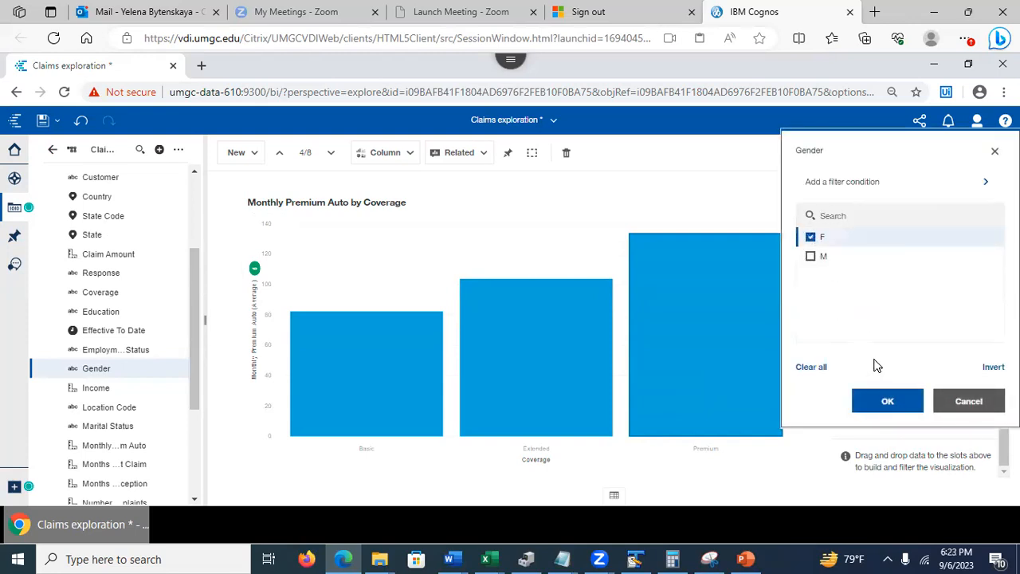
left_click(887, 401)
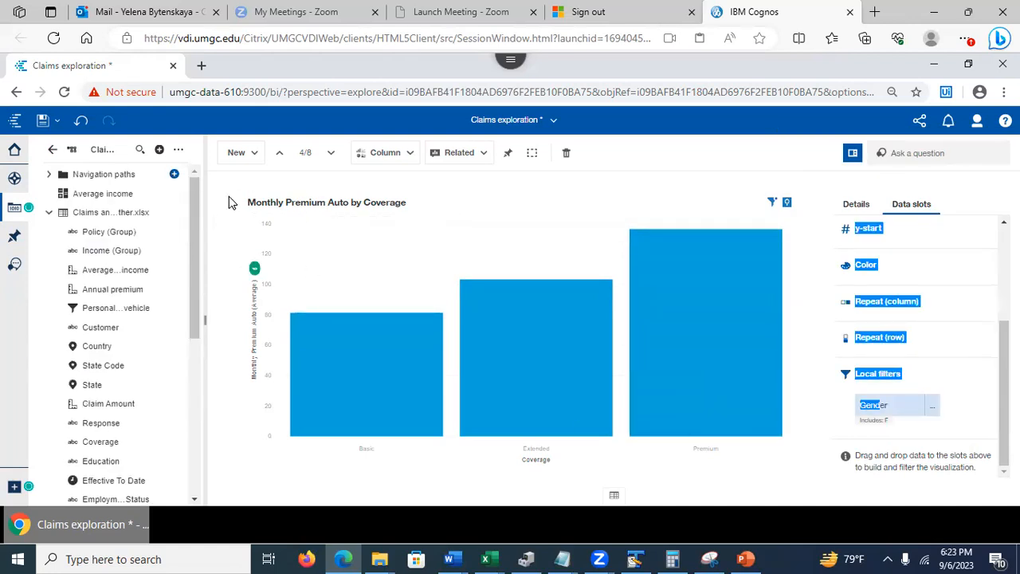
- Duplicate the Monthly Premium Auto by Coverage card in the exploration
left_click(13, 179)
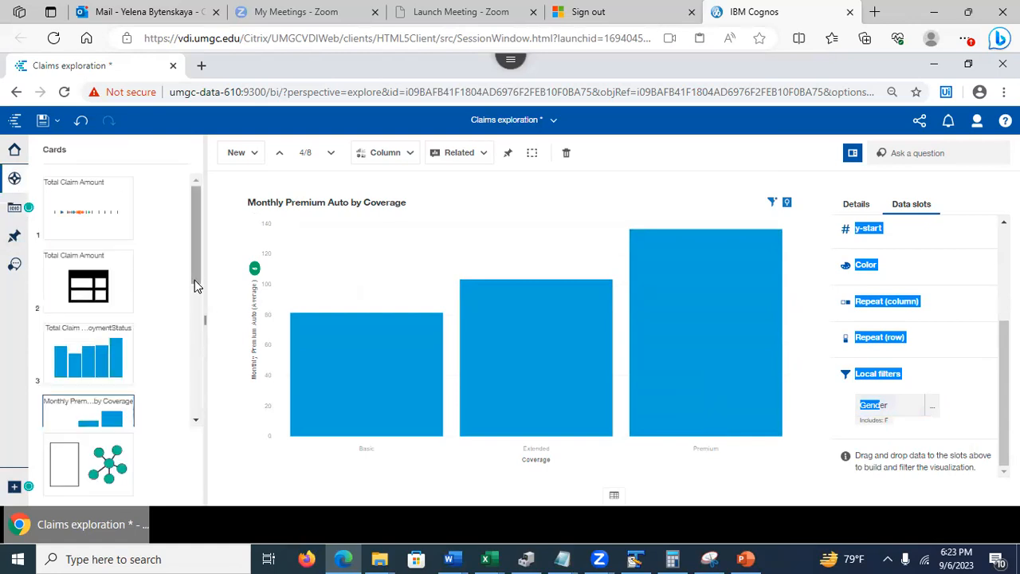
scroll(92, 351, "down", 2)
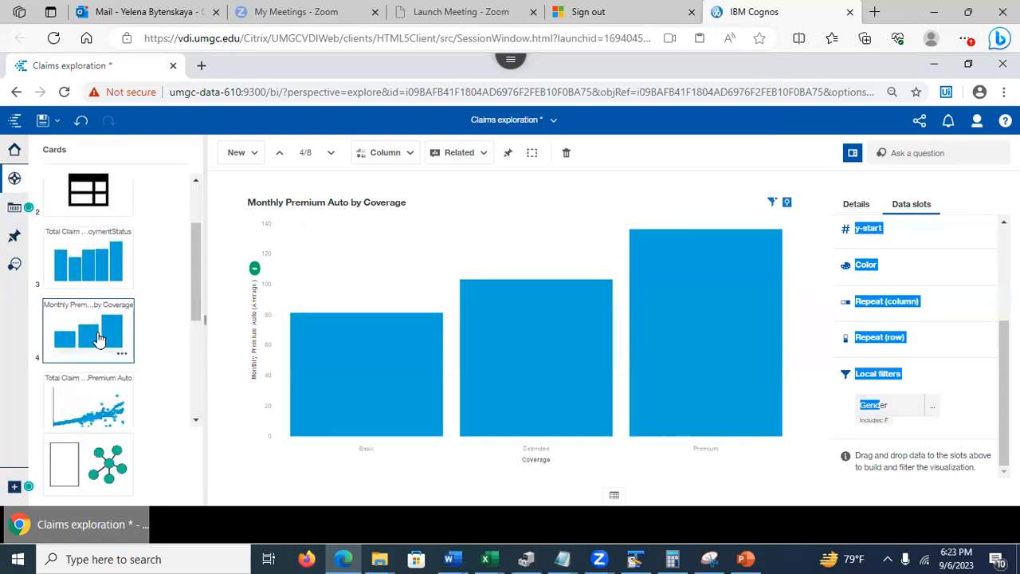
left_click(122, 357)
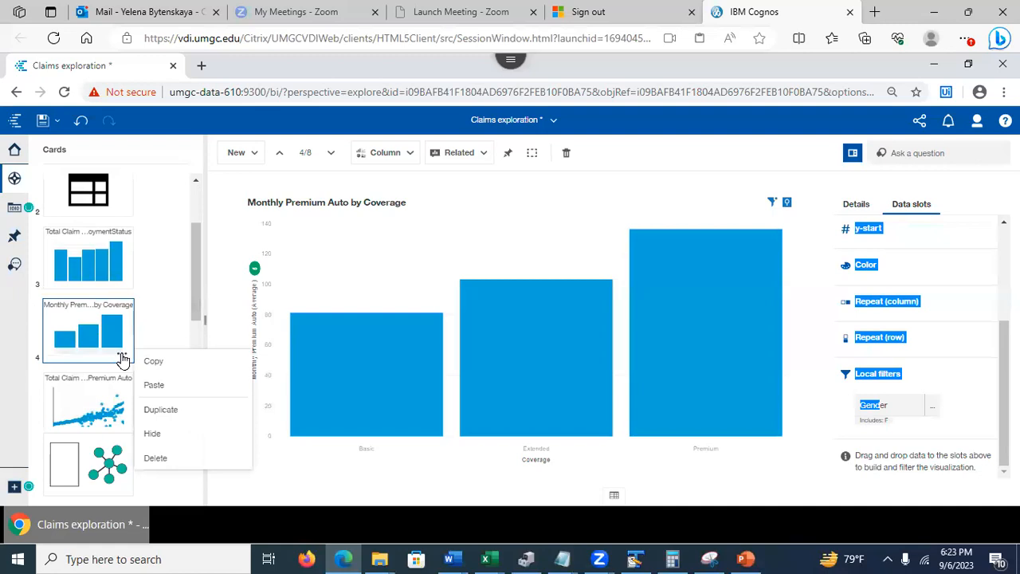
left_click(157, 408)
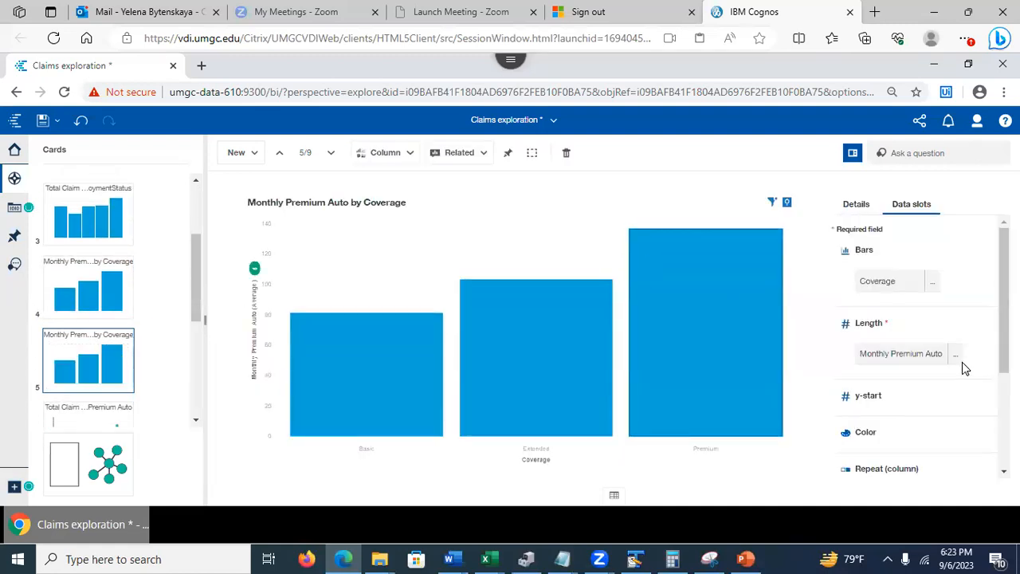
left_click(956, 355)
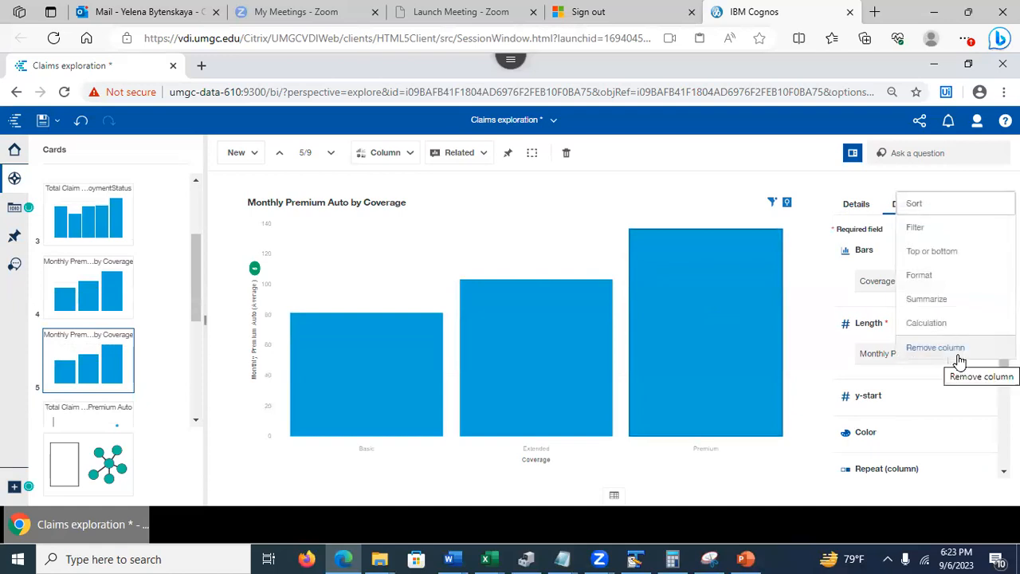
left_click(916, 230)
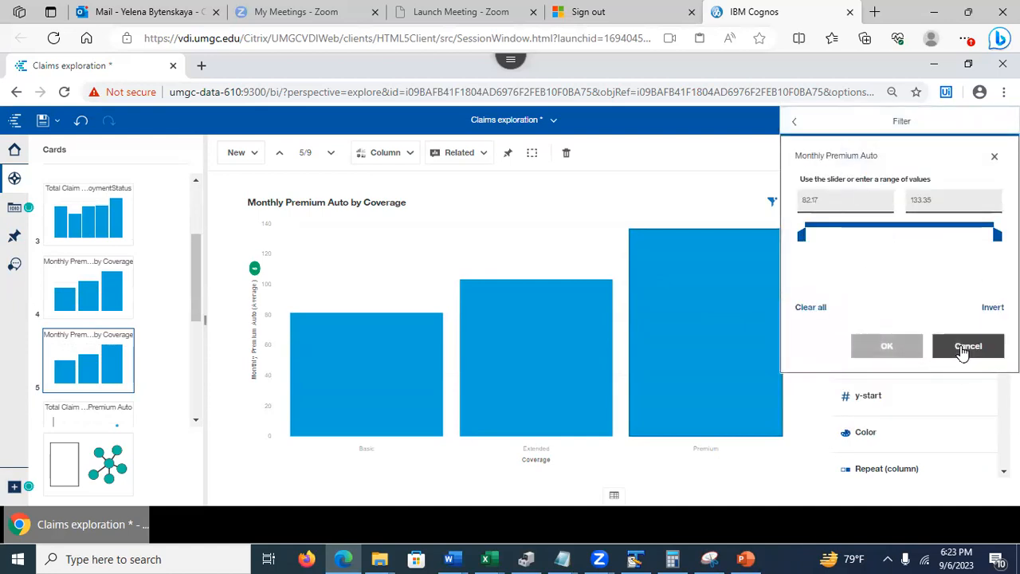
left_click(968, 347)
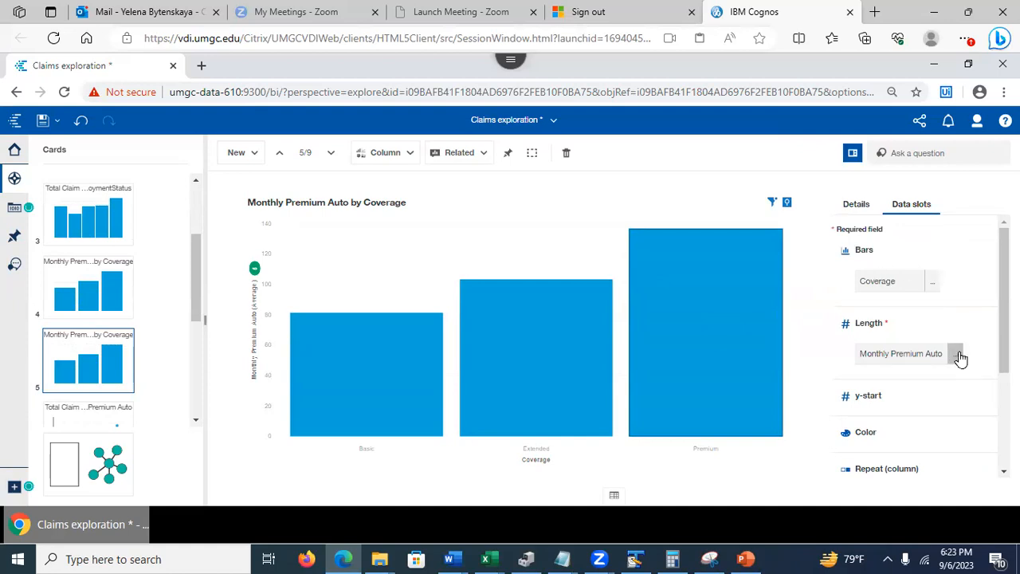
- Change the Gender local filter on the duplicated Monthly Premium Auto by Coverage chart to include only M
left_click_drag(1004, 318, 1004, 411)
left_click(930, 410)
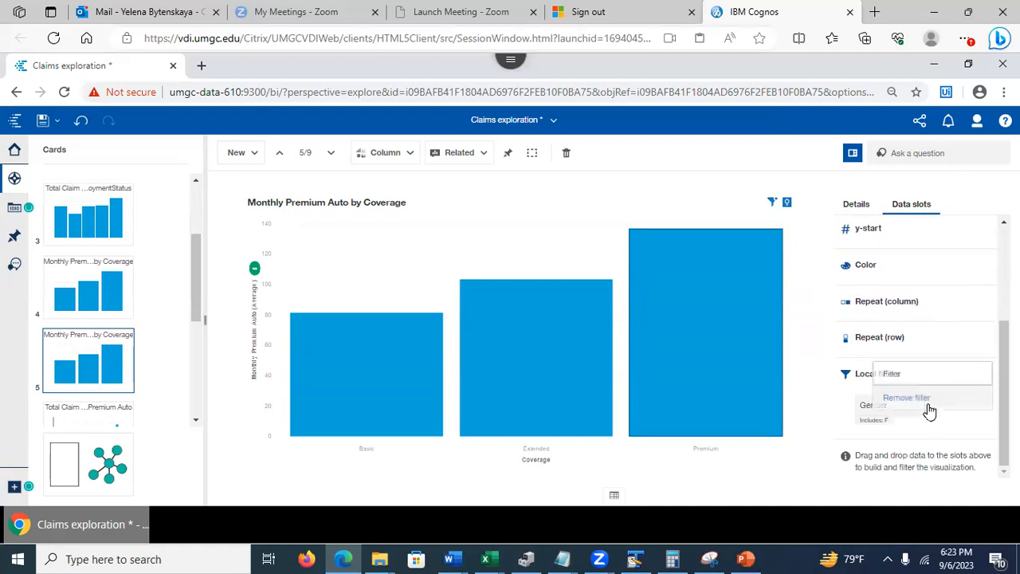
left_click(893, 373)
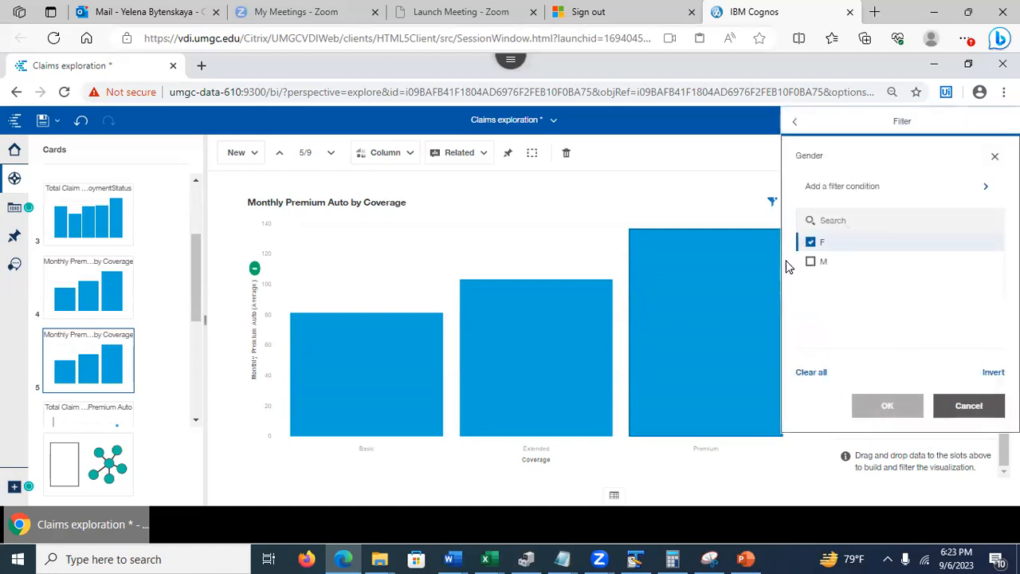
left_click(811, 261)
left_click(884, 405)
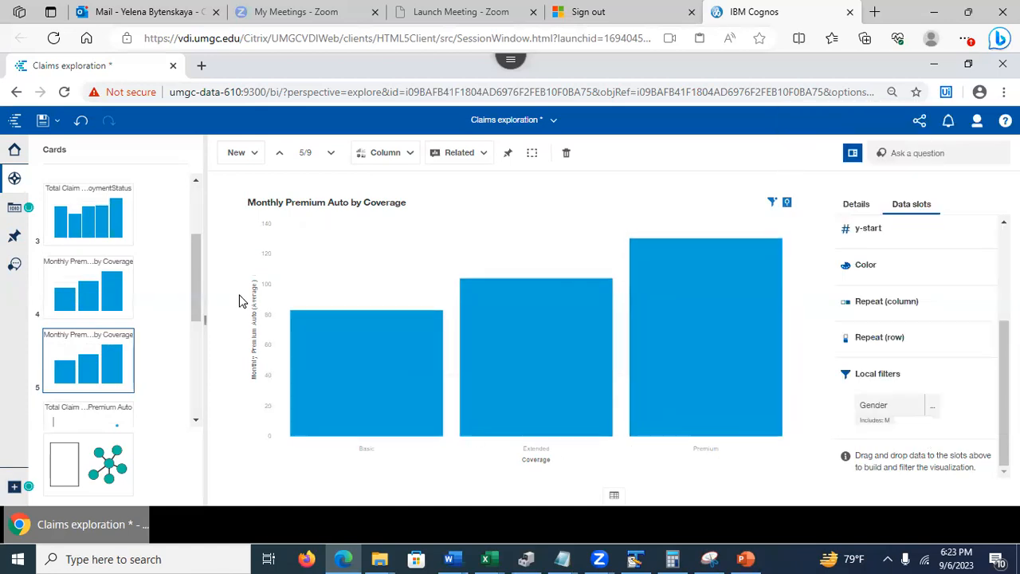
- Create a comparison card from the two Monthly Premium Auto by Coverage cards filtered by gender
left_click(121, 298, "ctrl")
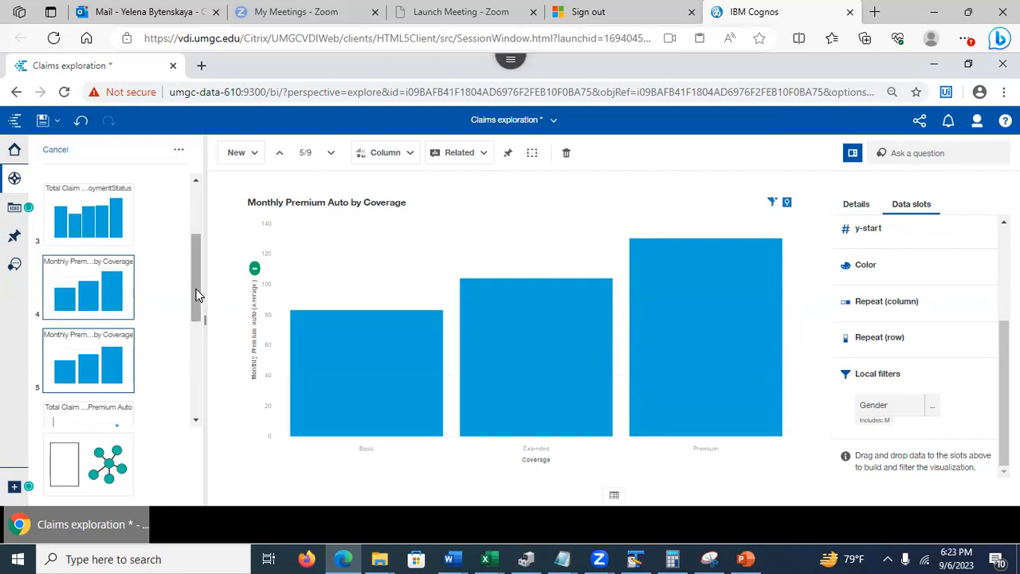
left_click_drag(199, 295, 193, 232)
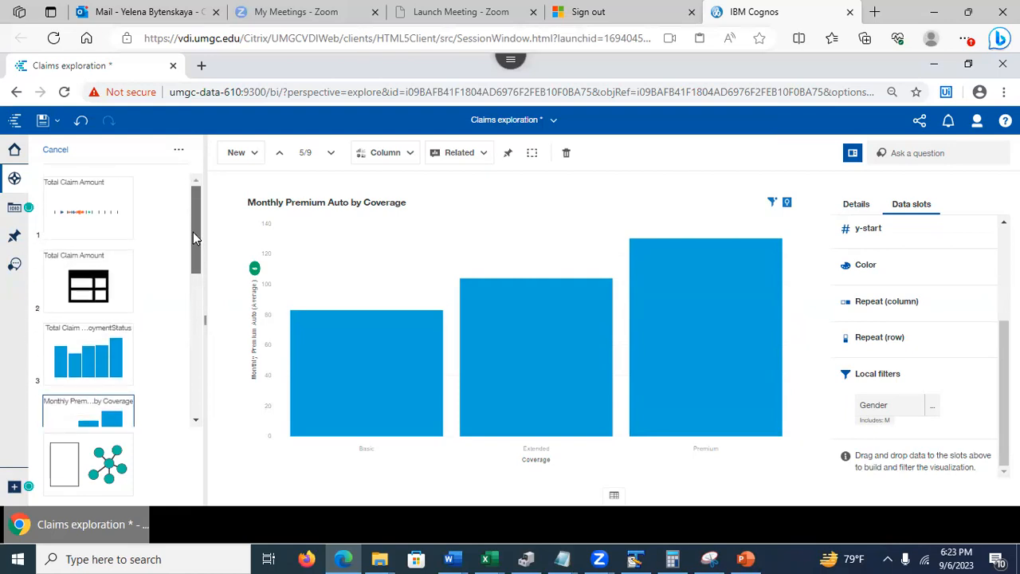
left_click(179, 150)
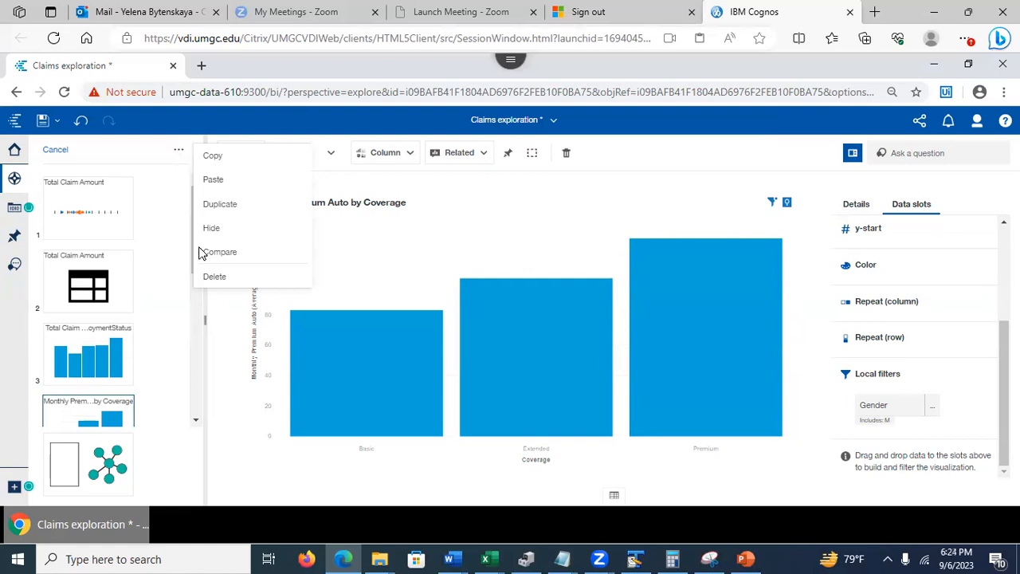
left_click(224, 252)
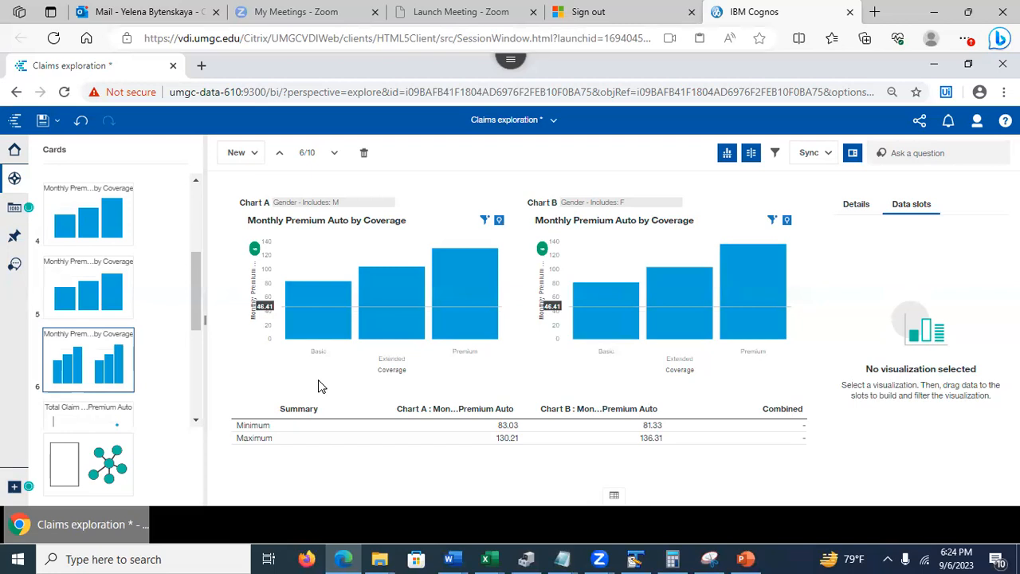
- Inspect the average premium of the Extended bar in Chart A of the comparison and save the exploration
left_click(267, 292)
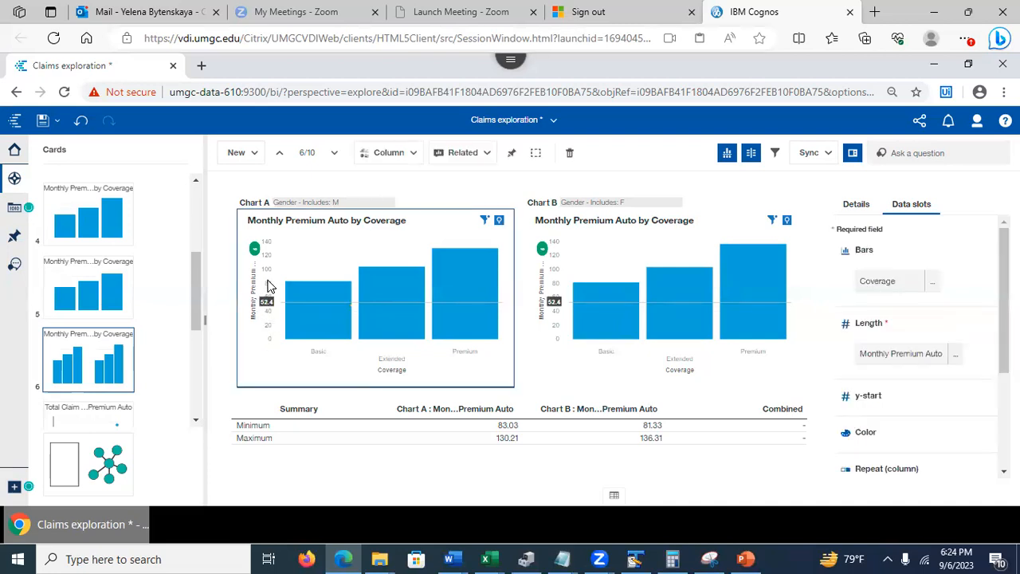
mouse_move(409, 289)
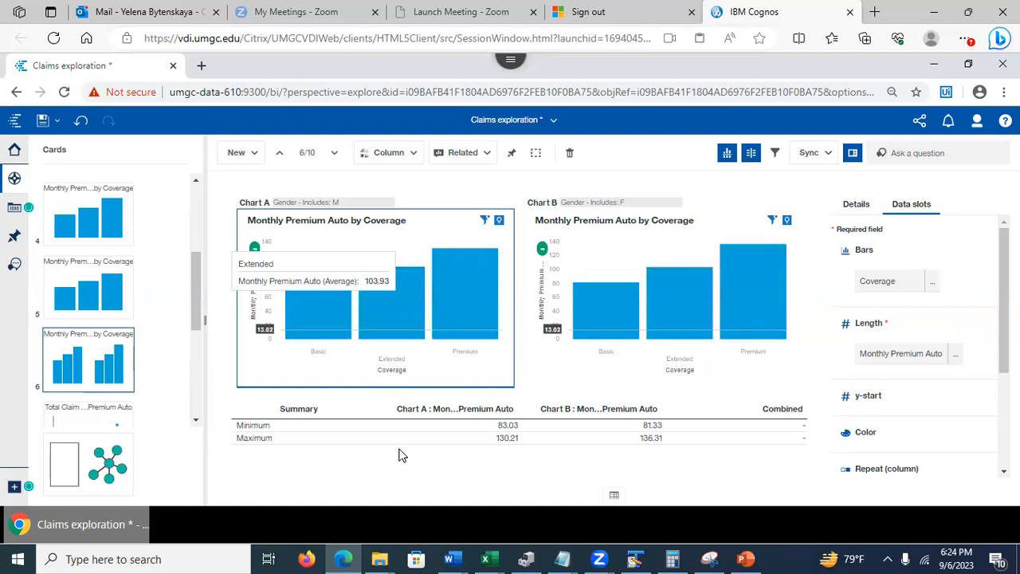
left_click(313, 464)
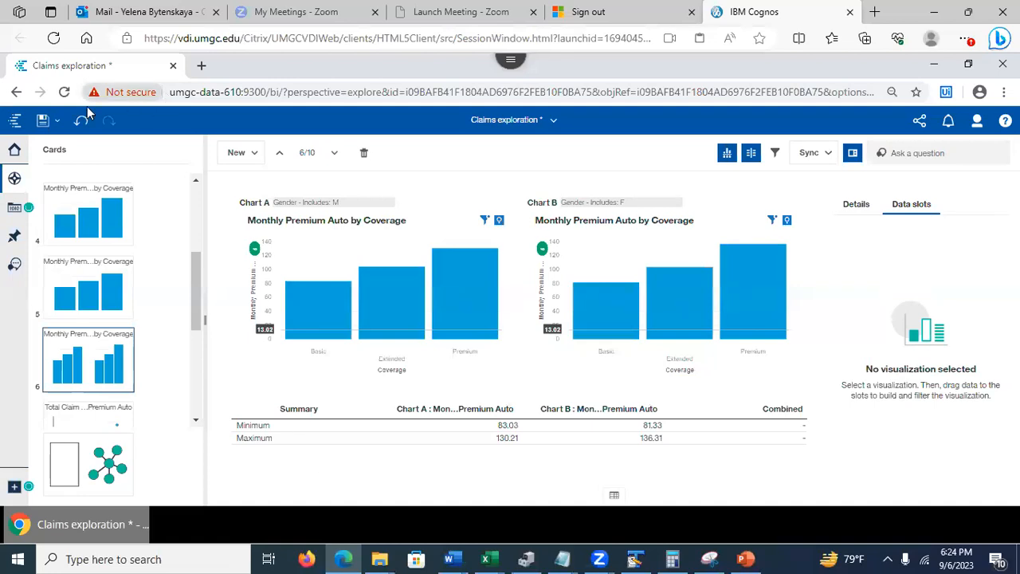
left_click(44, 121)
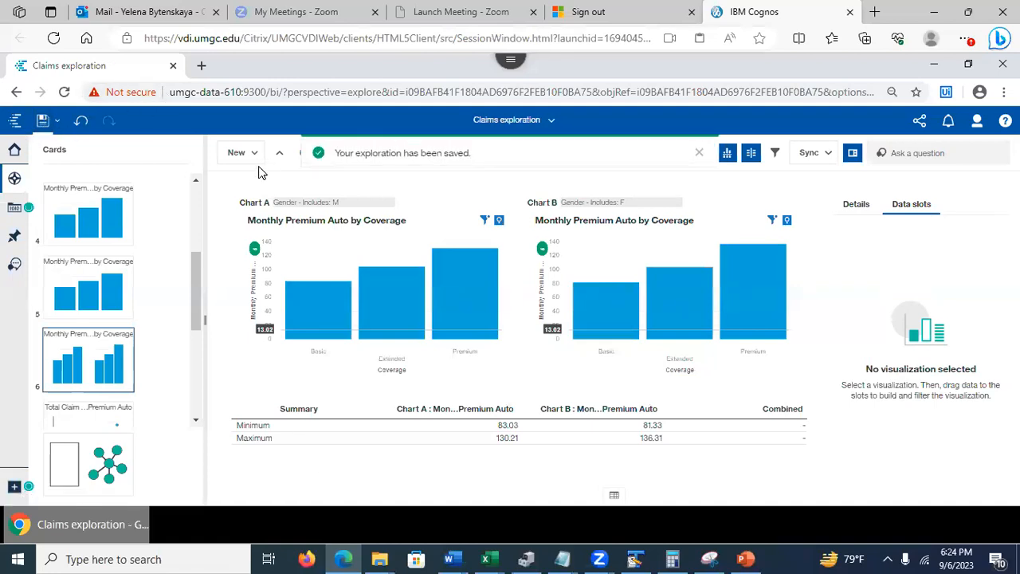
- Add a new blank Single card to the exploration and show the available visualization types
left_click_drag(194, 266, 199, 179)
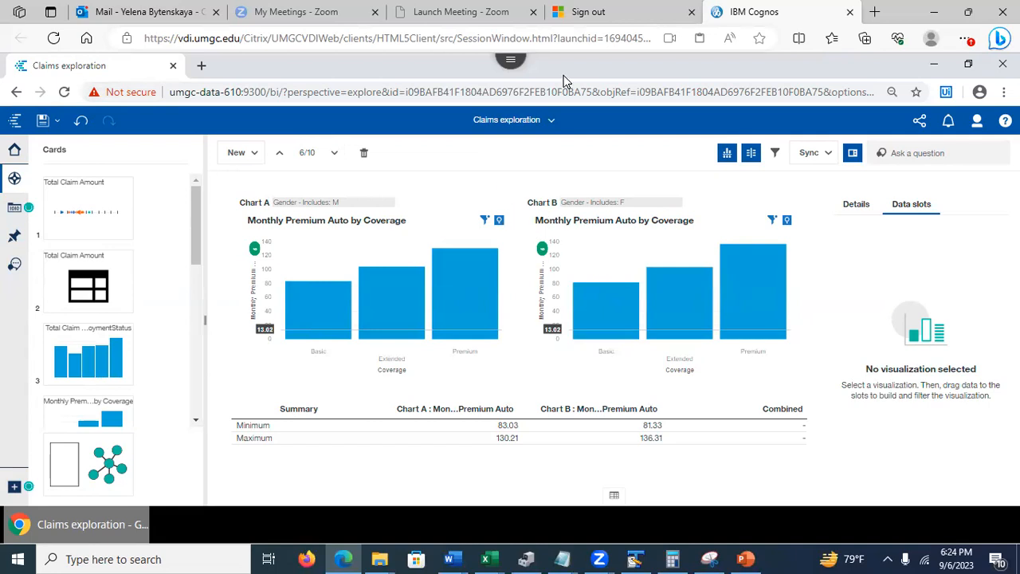
left_click(238, 156)
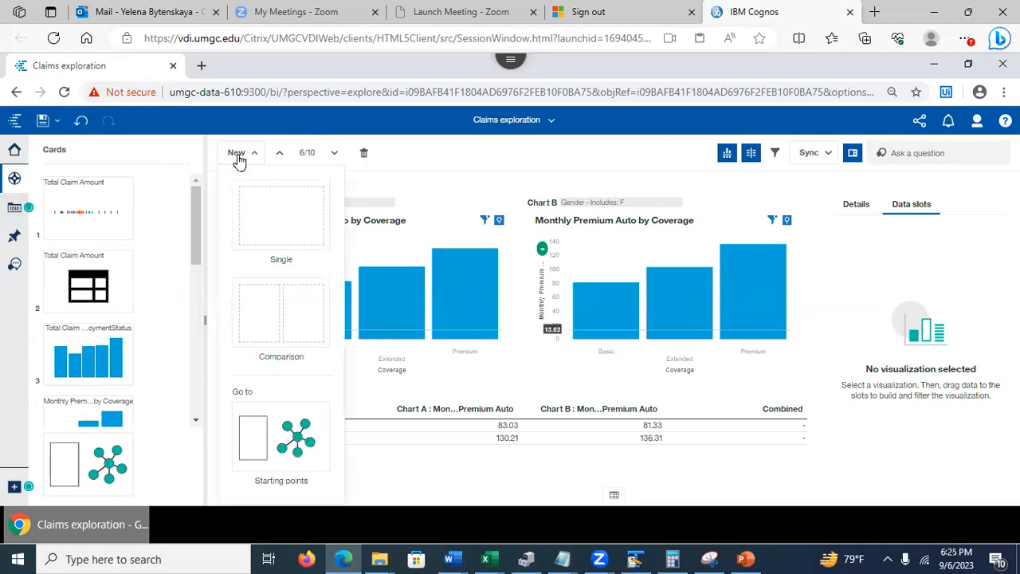
left_click(270, 213)
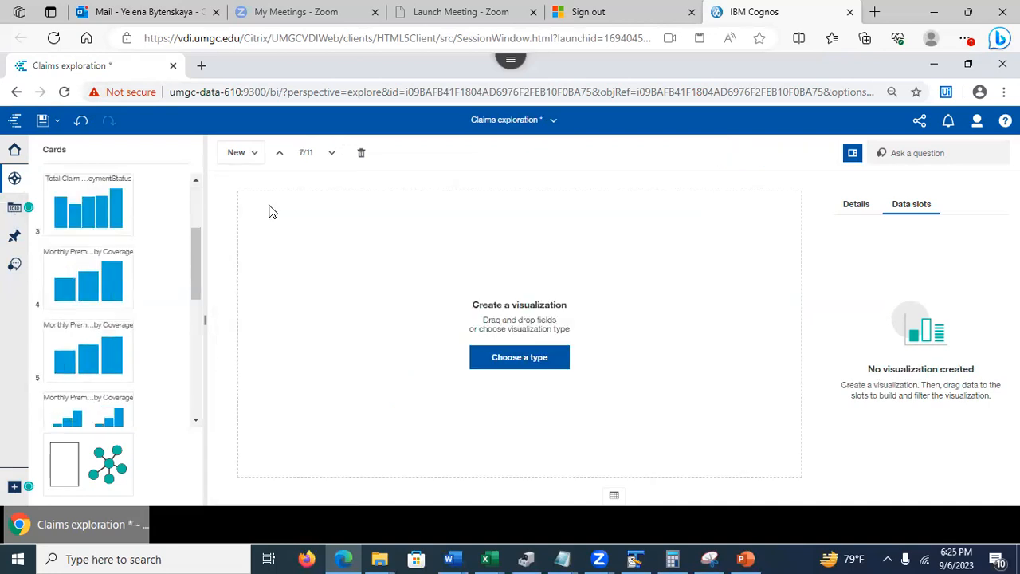
left_click(512, 361)
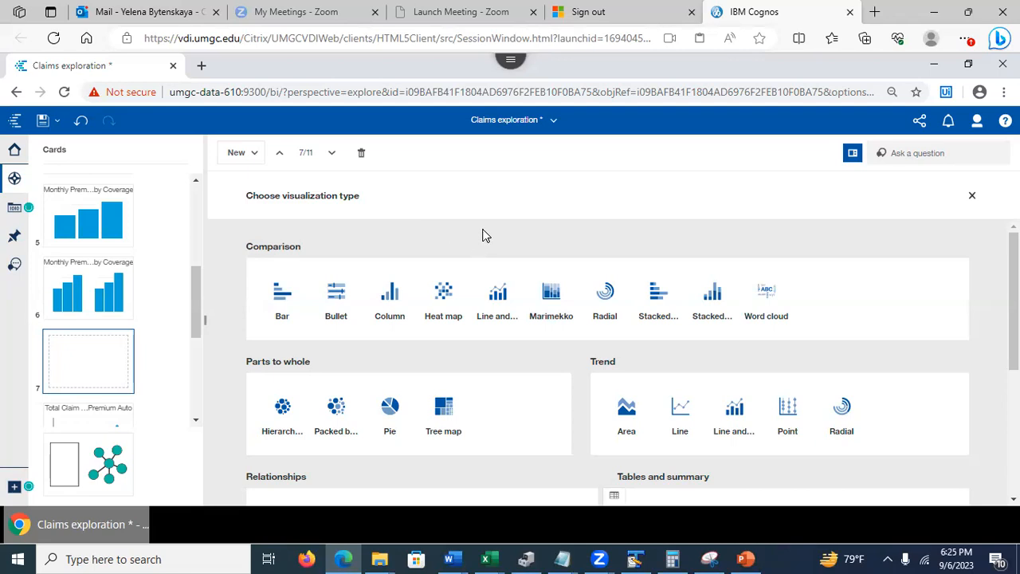
- Switch to the Welcome page and look through the Team content folders
left_click(554, 123)
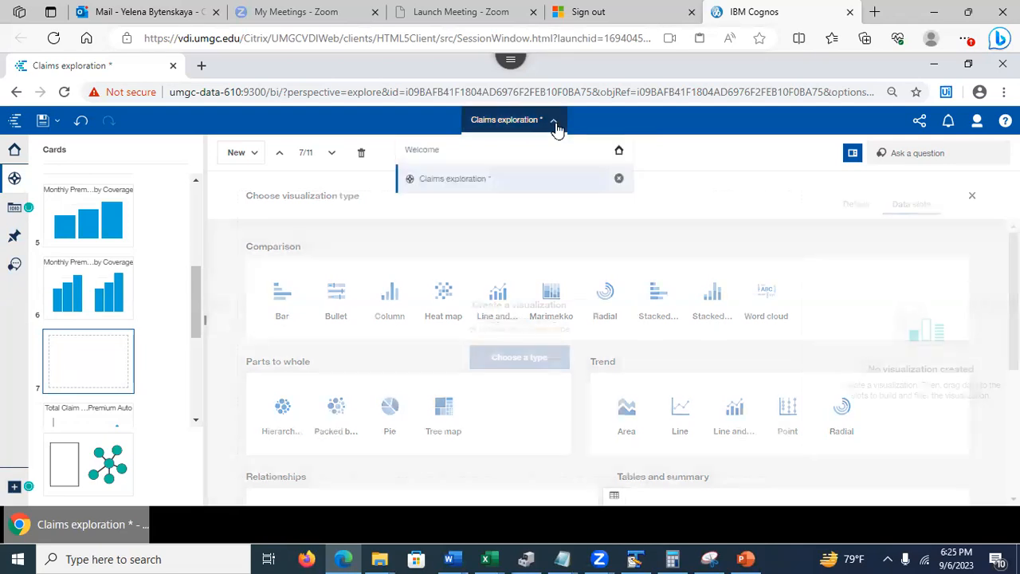
left_click(480, 159)
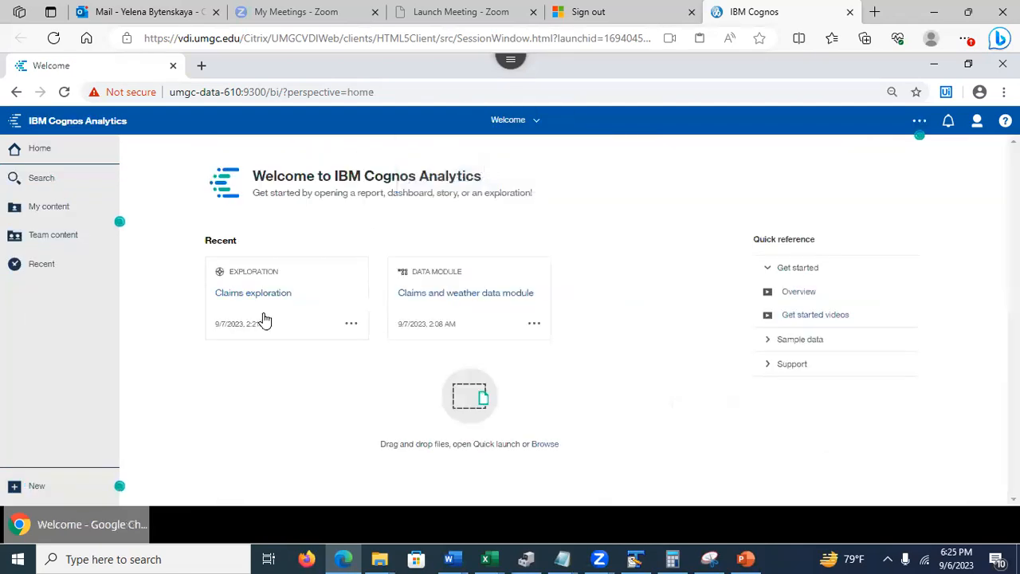
left_click(55, 239)
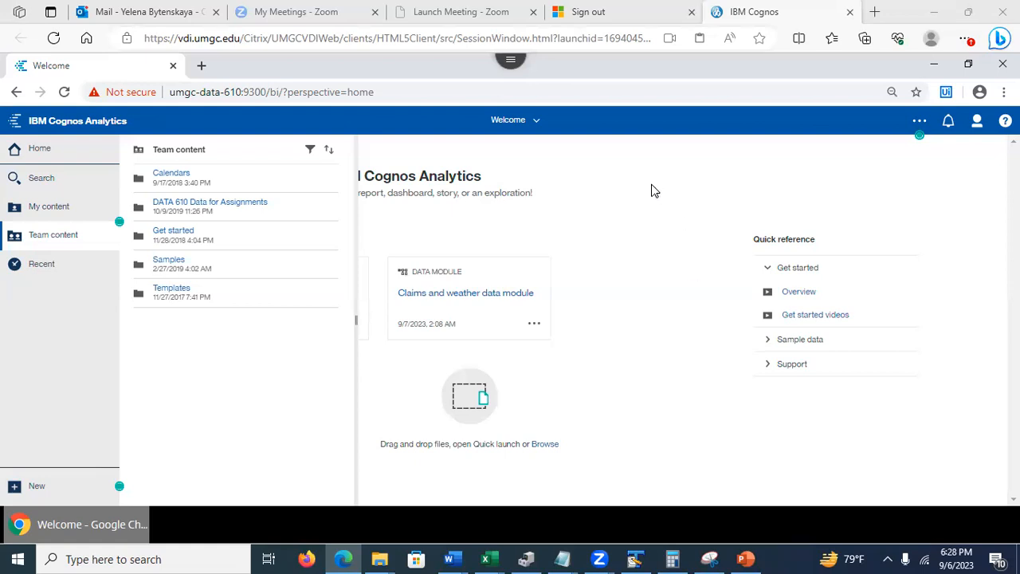
left_click(62, 241)
left_click(61, 242)
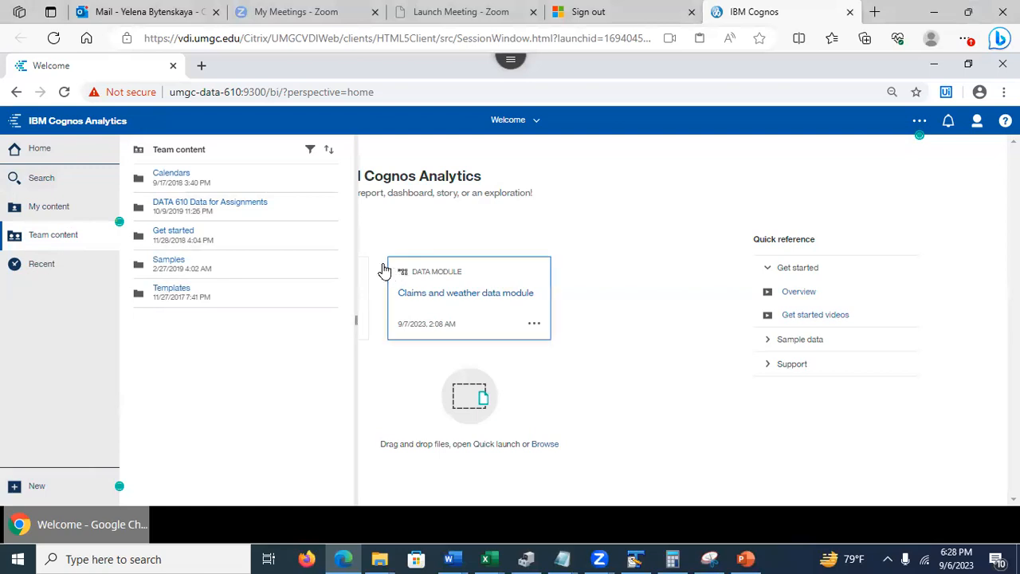
left_click(498, 198)
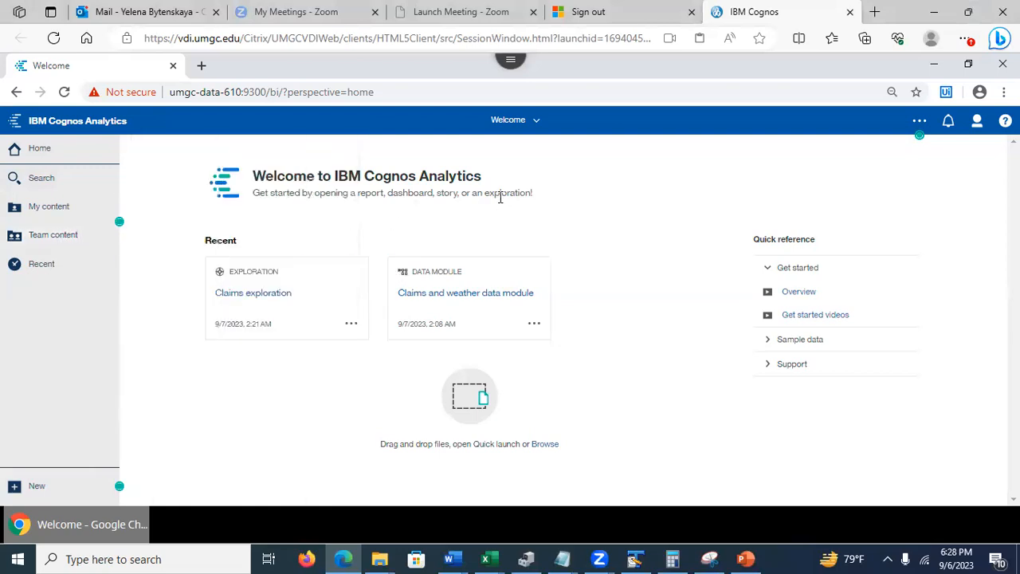
- Return to the Claims exploration and save it with the blank card
left_click(537, 124)
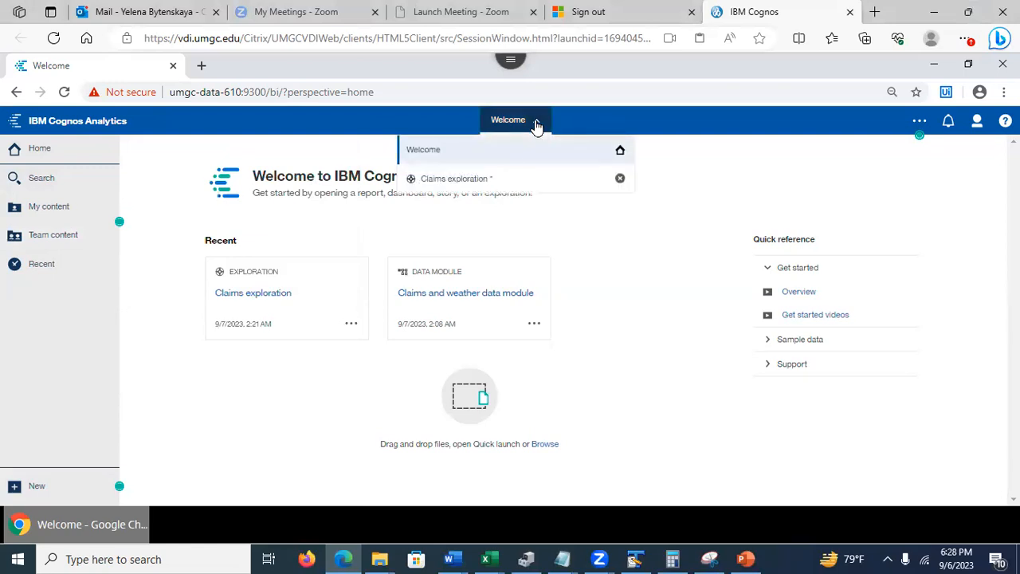
left_click(471, 180)
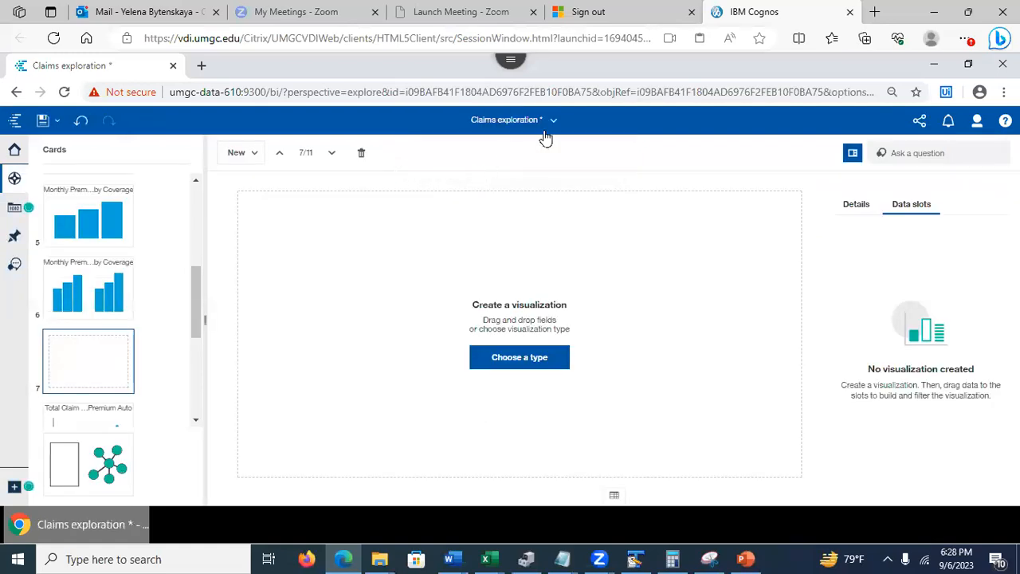
left_click(550, 121)
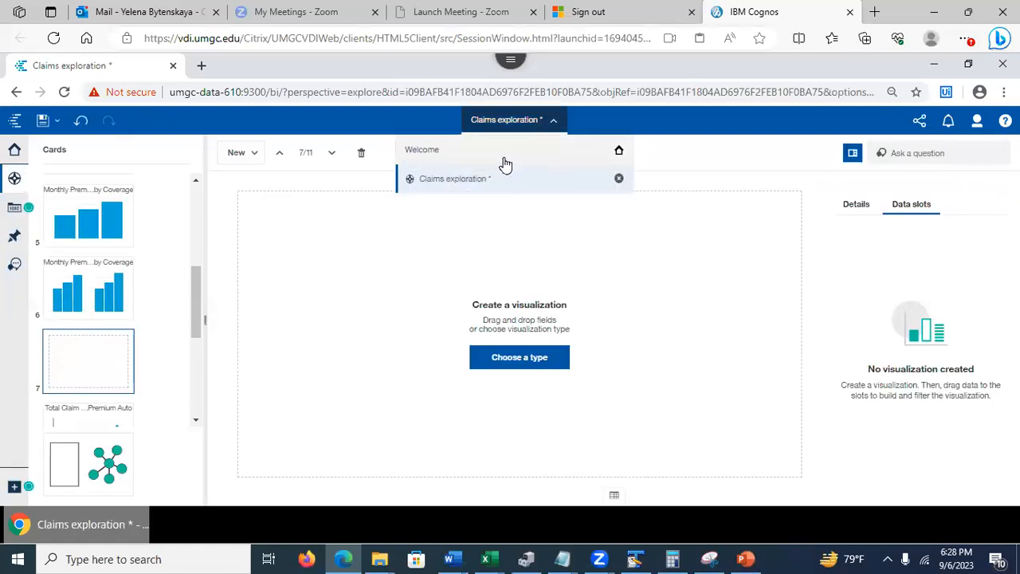
left_click(43, 122)
- Go to My content from the Welcome page and filter its items by type, first Explorations only and finally Data only
left_click(550, 120)
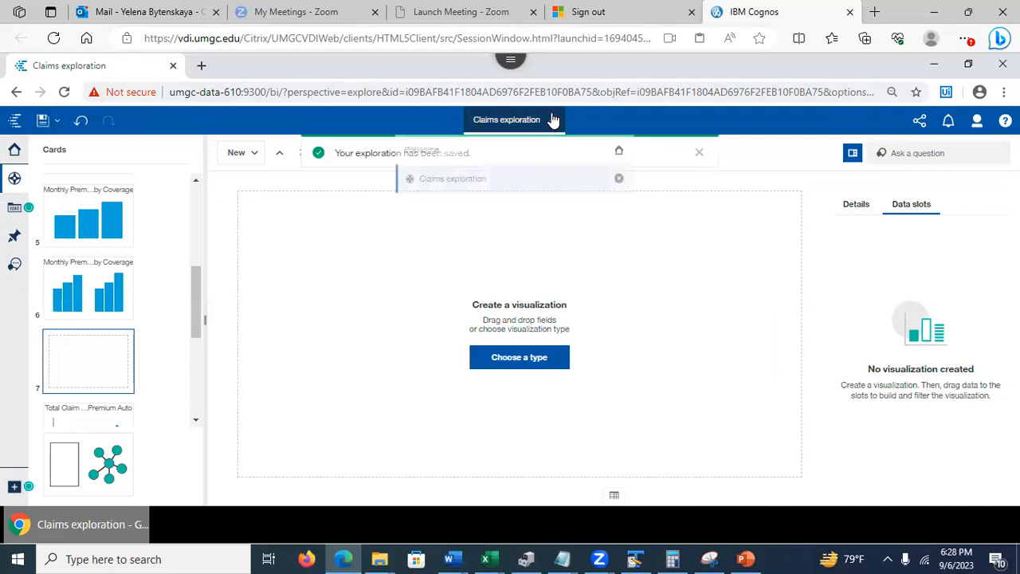
left_click(531, 157)
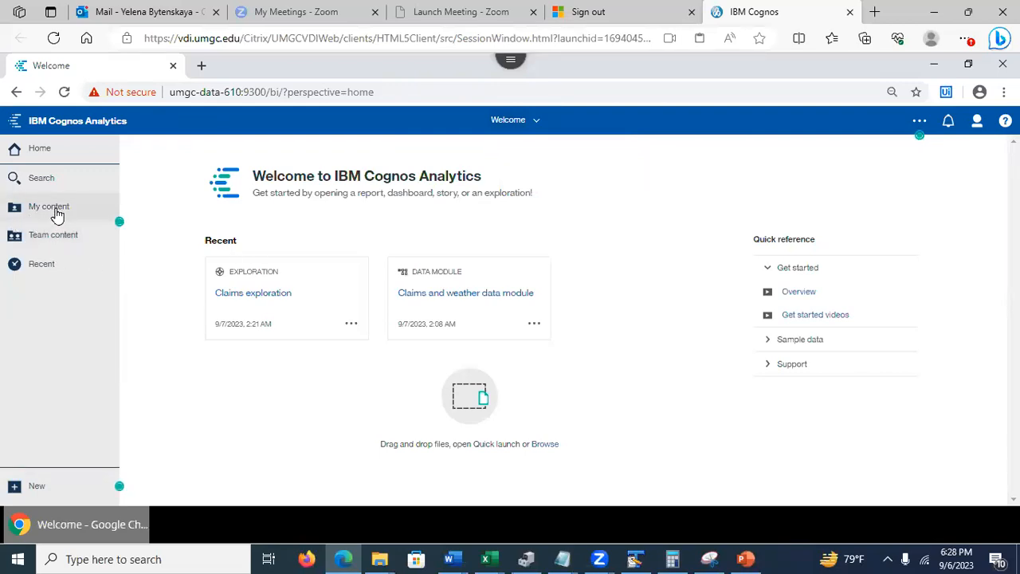
left_click(58, 214)
left_click(310, 151)
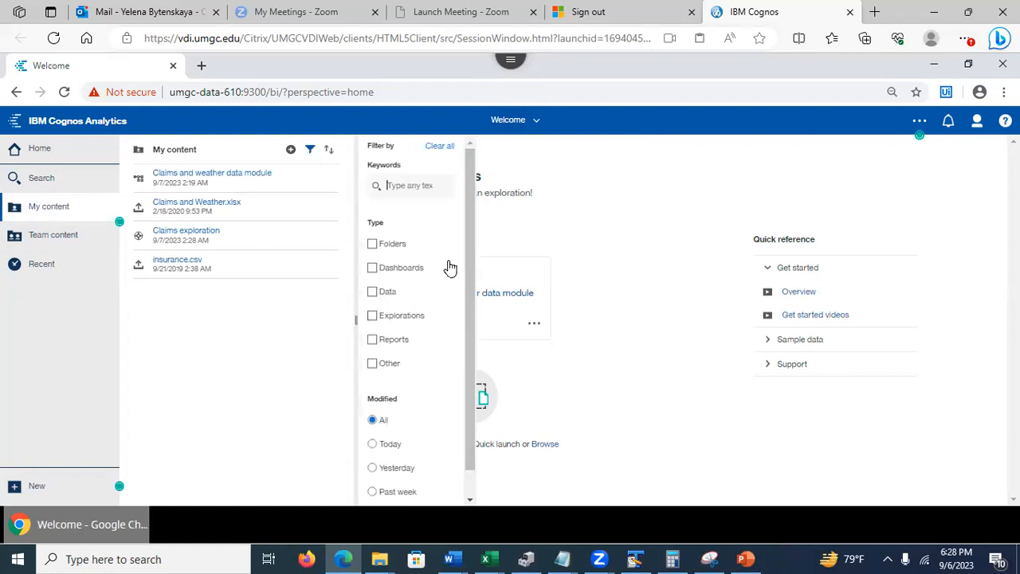
left_click(372, 316)
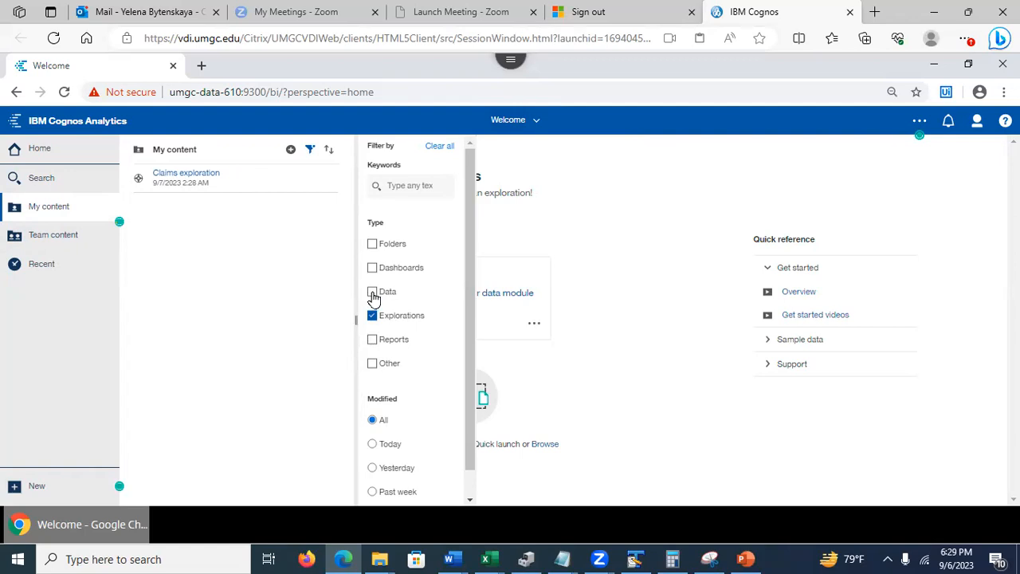
left_click(372, 291)
left_click(372, 317)
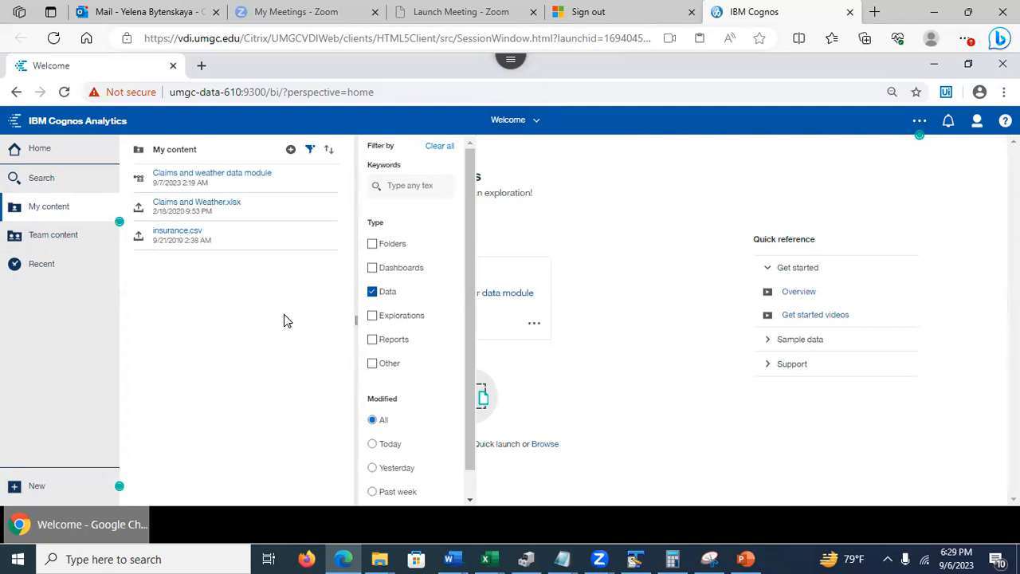
- Clear the My content type filter, then open the Claims and weather data module and preview its Claims and Weather.xlsx table in the grid
left_click(437, 152)
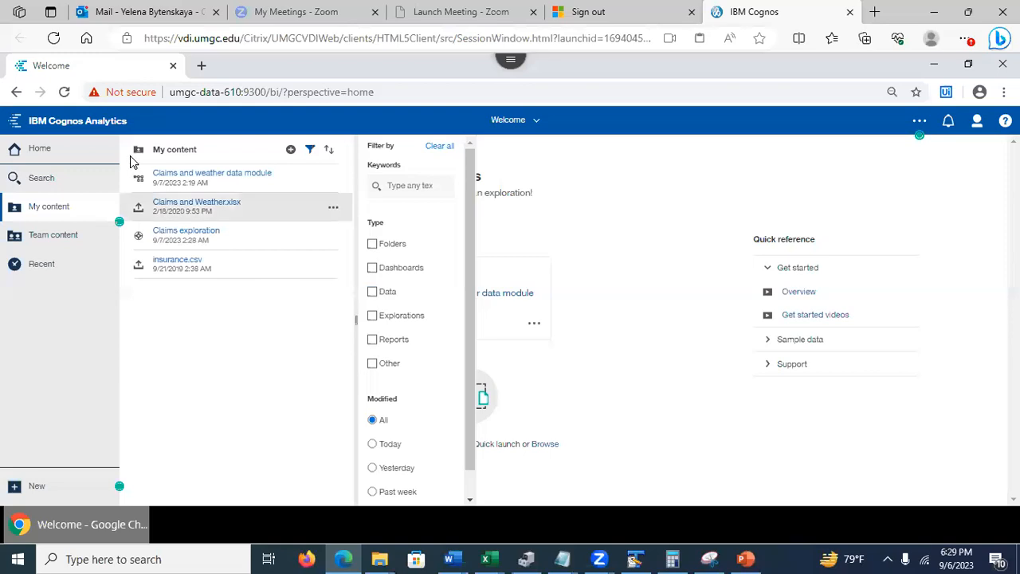
left_click(92, 214)
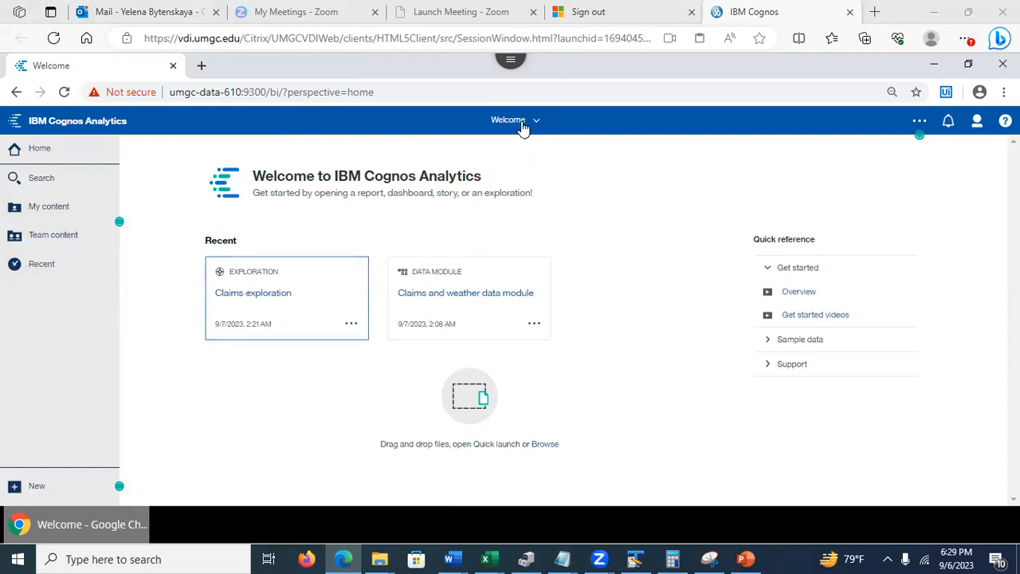
left_click(455, 292)
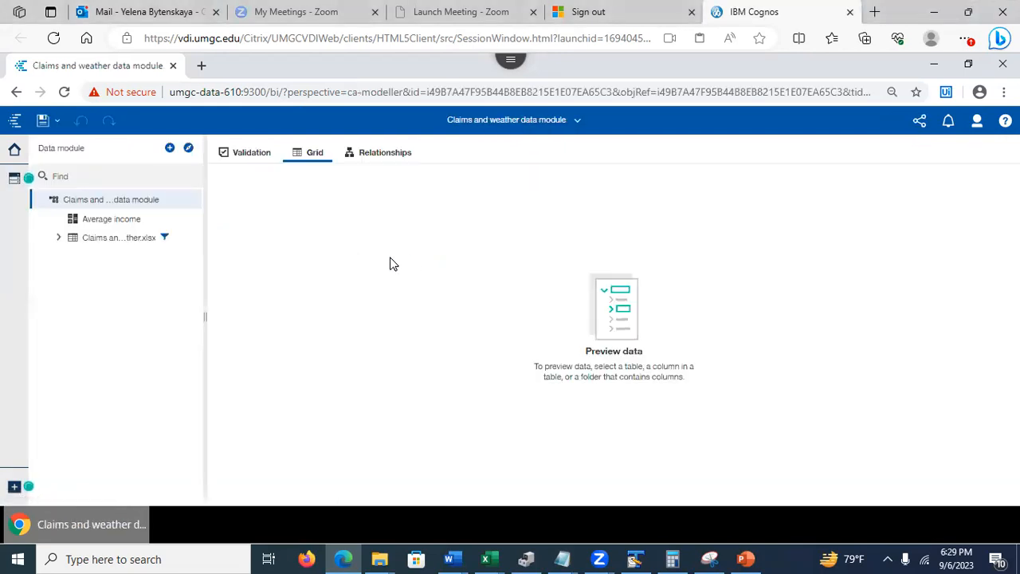
left_click(104, 240)
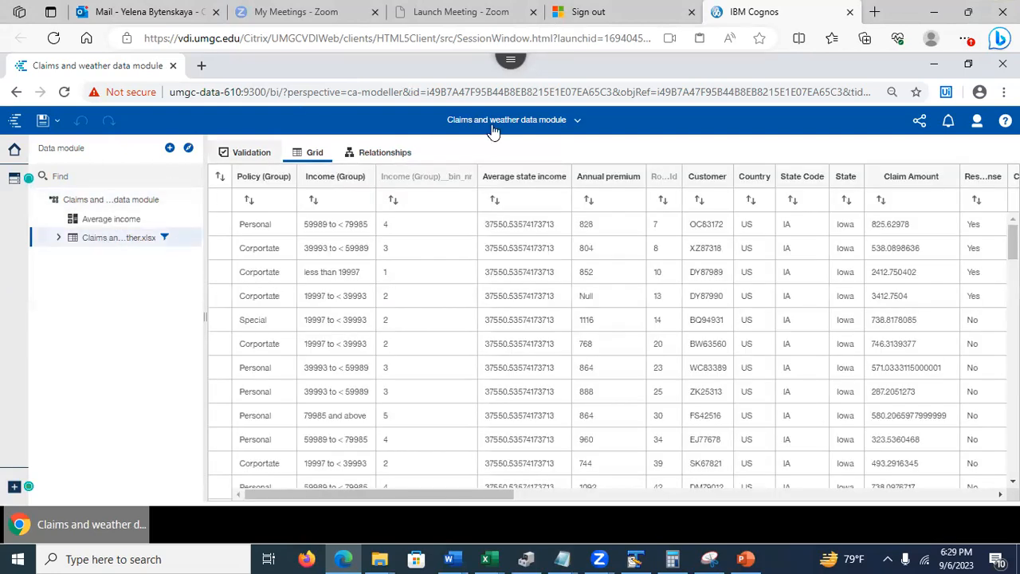
- Look at the filter values offered for the State Code column and close the filter without applying it
left_click(800, 178)
left_click(829, 191)
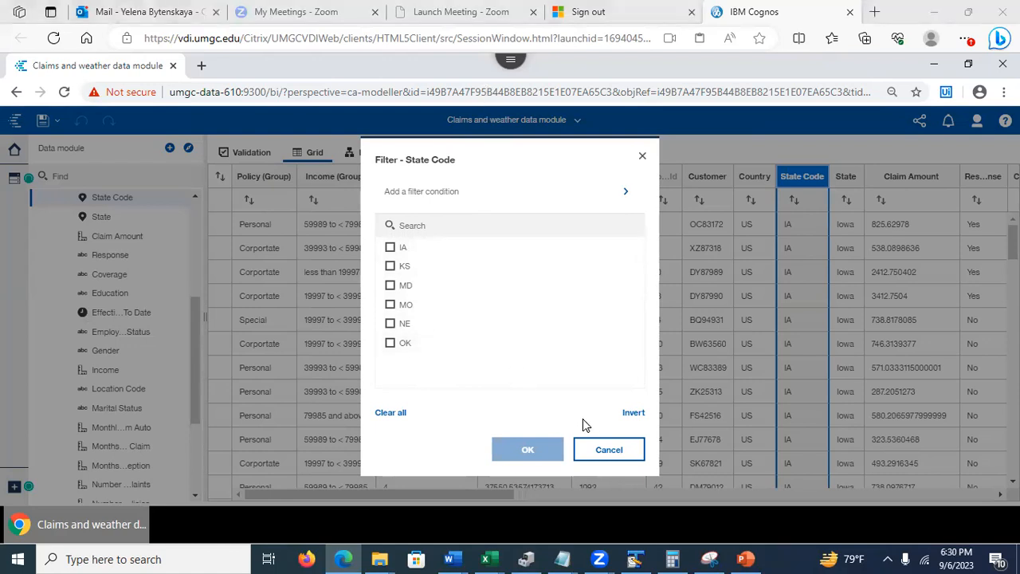
left_click(607, 450)
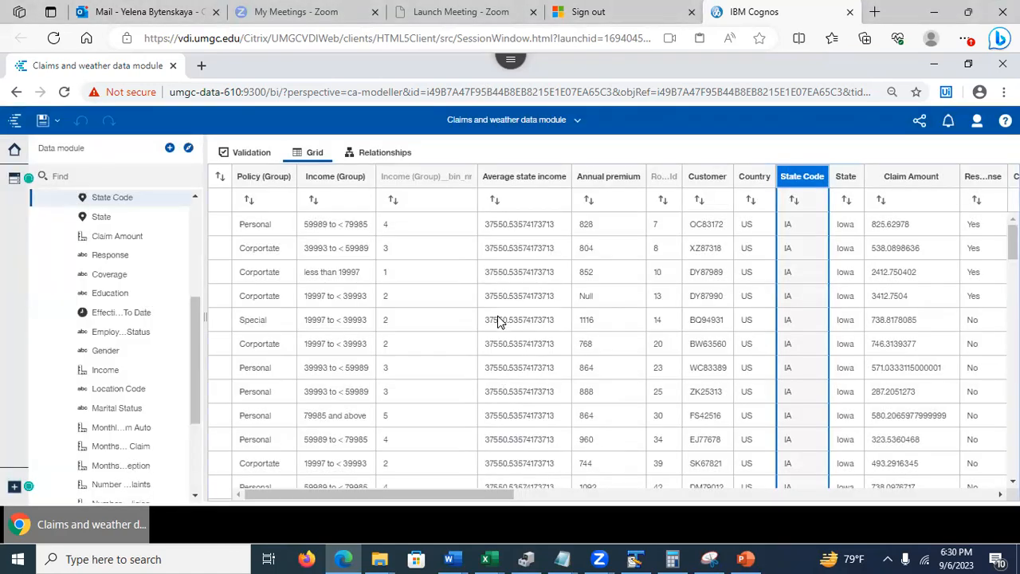
- Examine the Annual premium filter's range and individual-item modes and close the filter without applying it
left_click(603, 183)
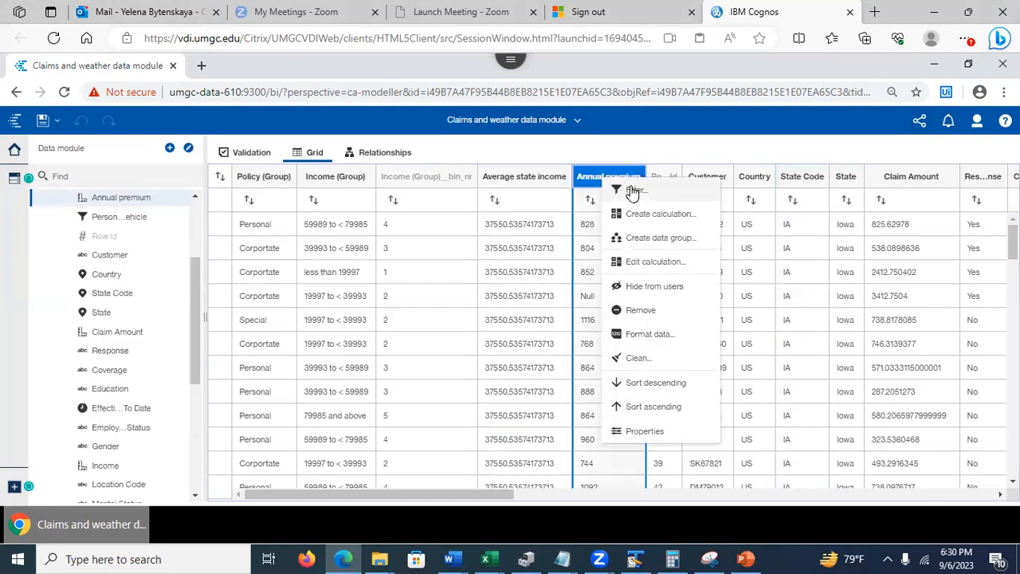
left_click(630, 192)
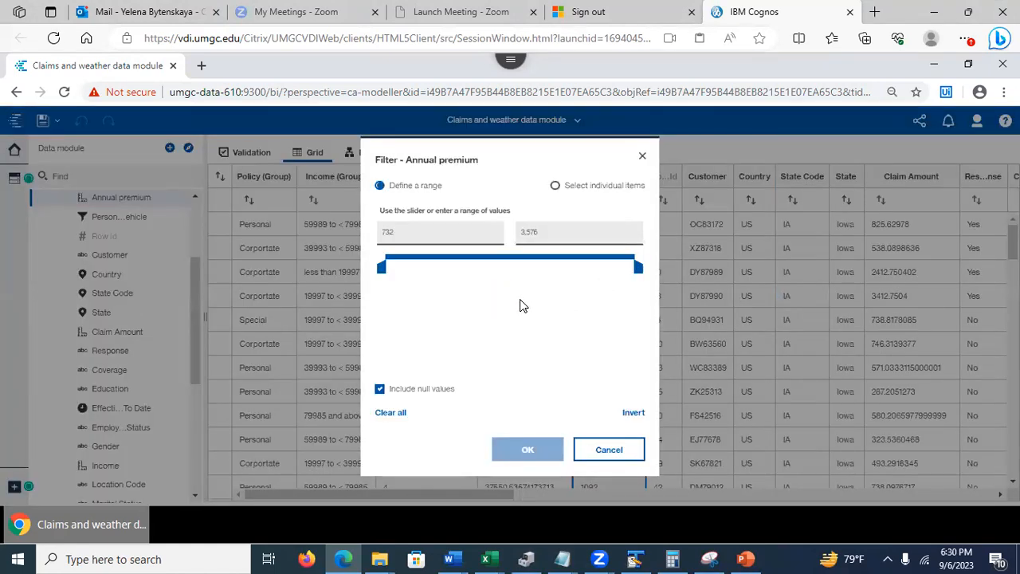
left_click(554, 186)
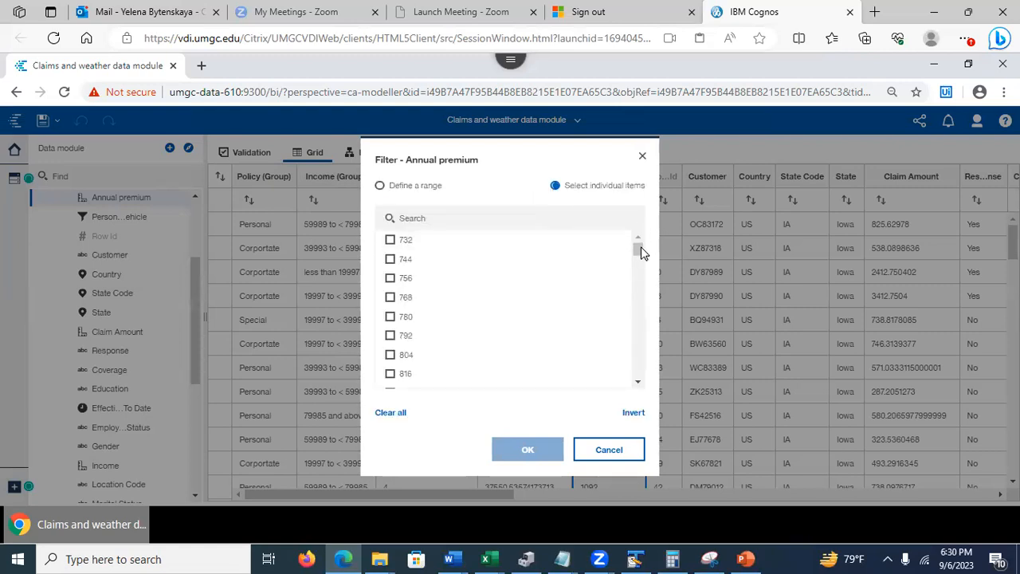
left_click(380, 185)
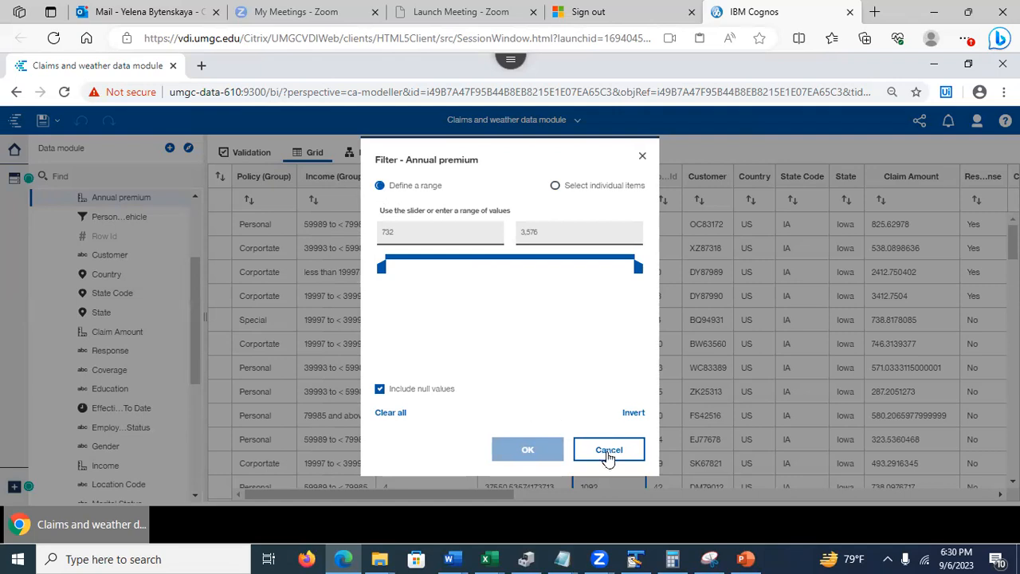
key("Escape")
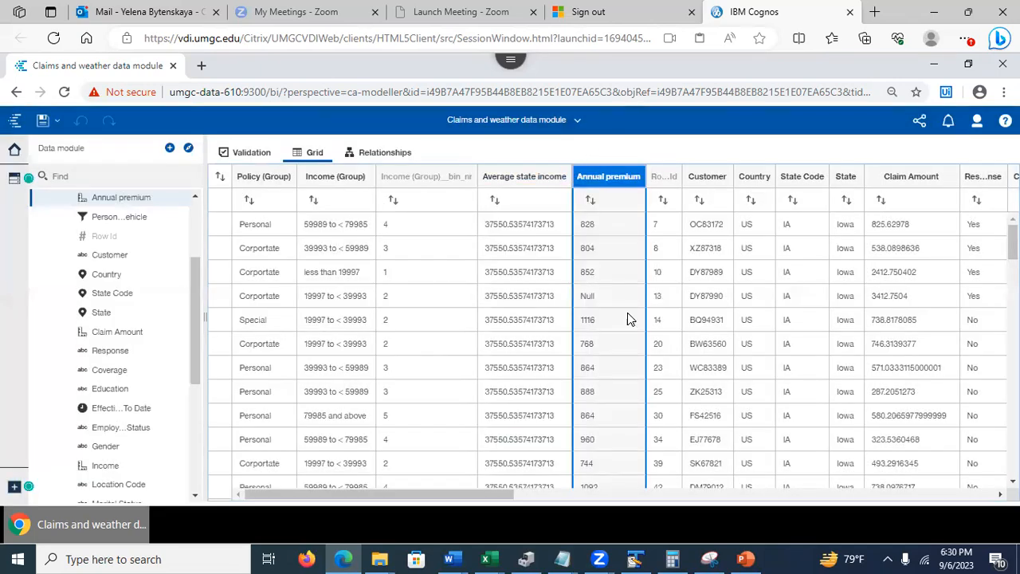
- Switch to the Intro to Cognos analytics presentation in PowerPoint and show slides 44, Saving Exploration Workspace, and 45, Short Videos Playlist
left_click(745, 558)
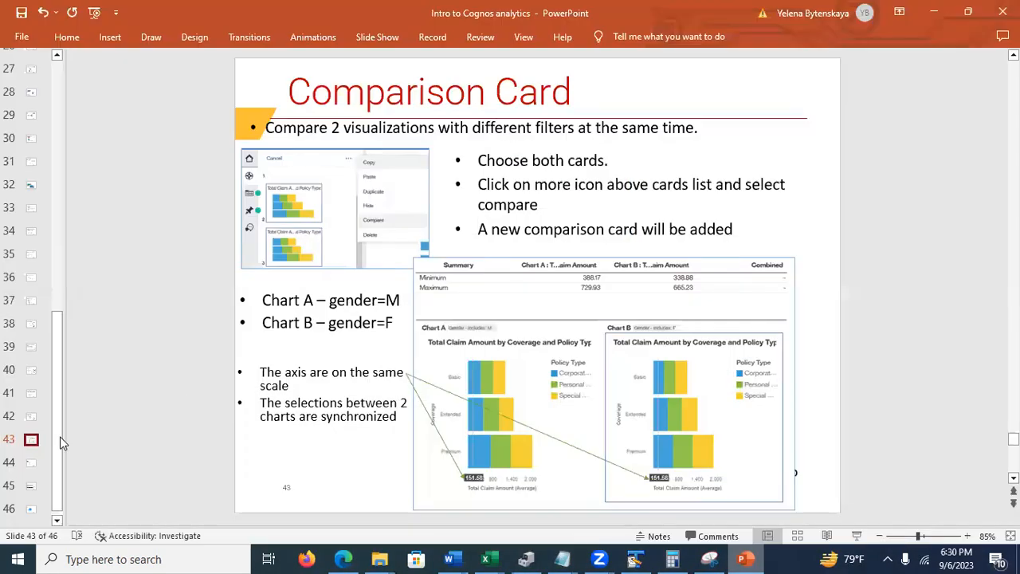
left_click(30, 463)
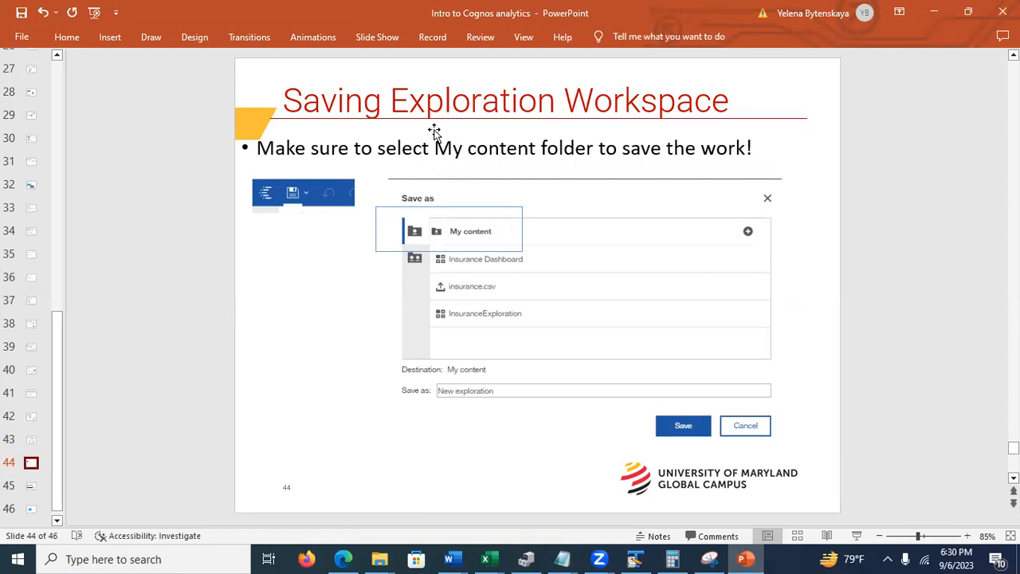
left_click(30, 488)
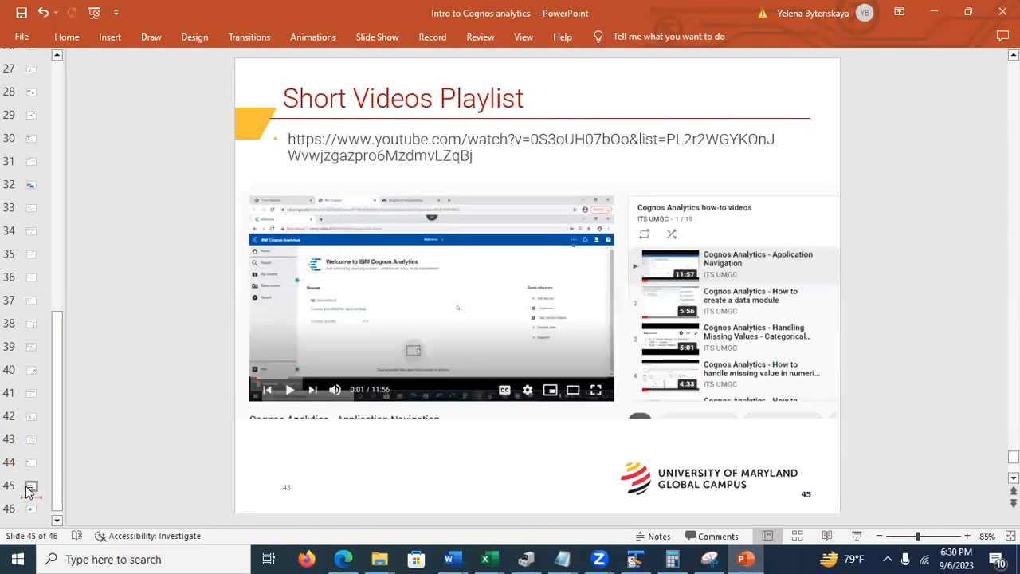
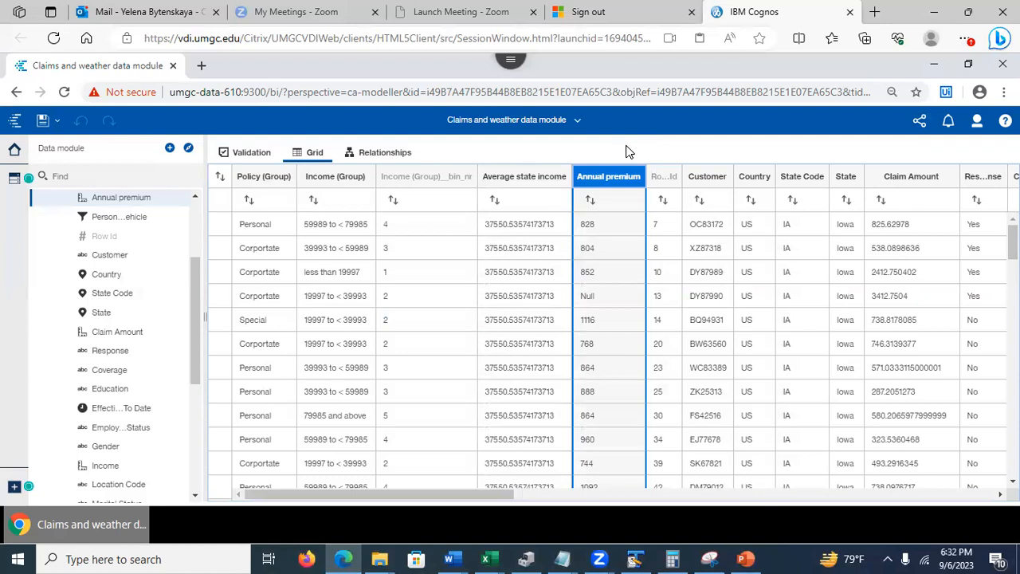
- Return from the data module in Cognos Analytics to the Welcome page and open the DATA 610 Data for Assignments folder in Team content
left_click_drag(191, 326, 187, 221)
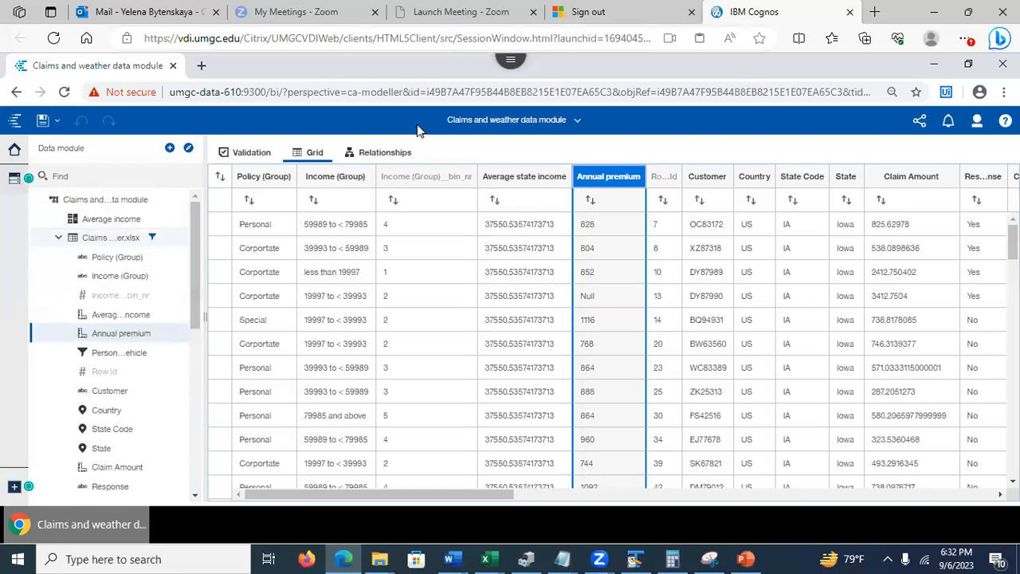
left_click(573, 122)
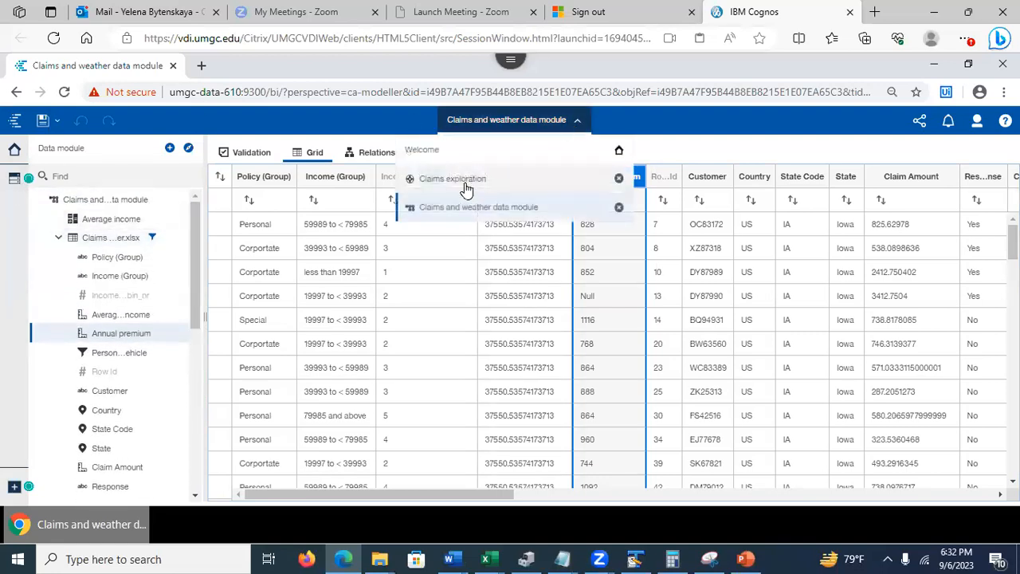
left_click(465, 159)
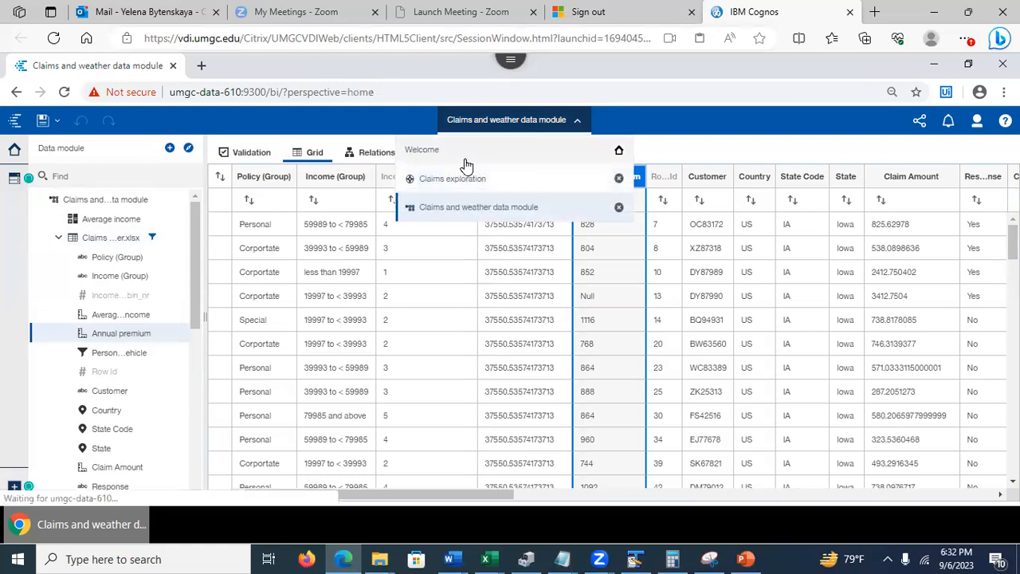
left_click(64, 240)
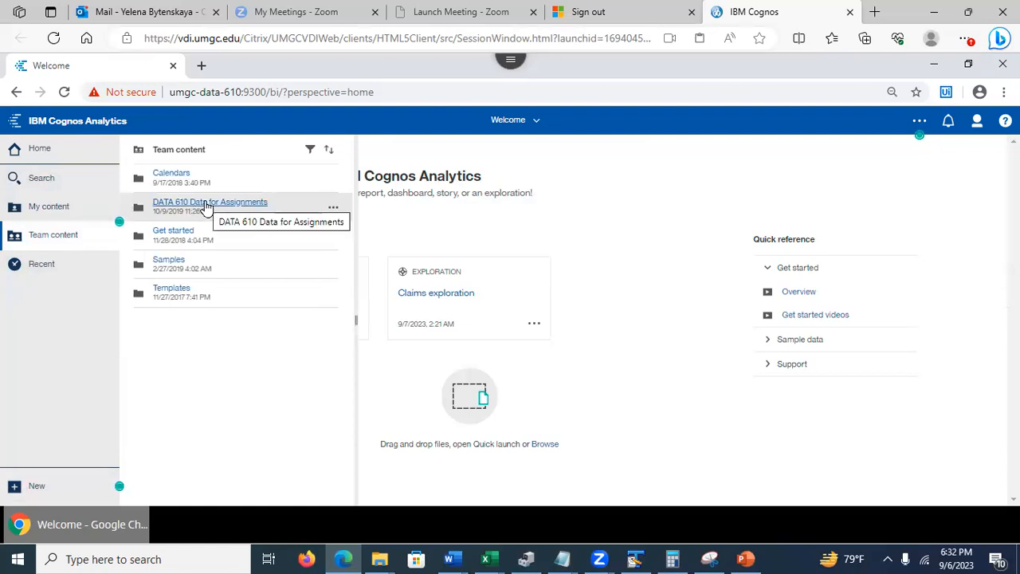
left_click(206, 204)
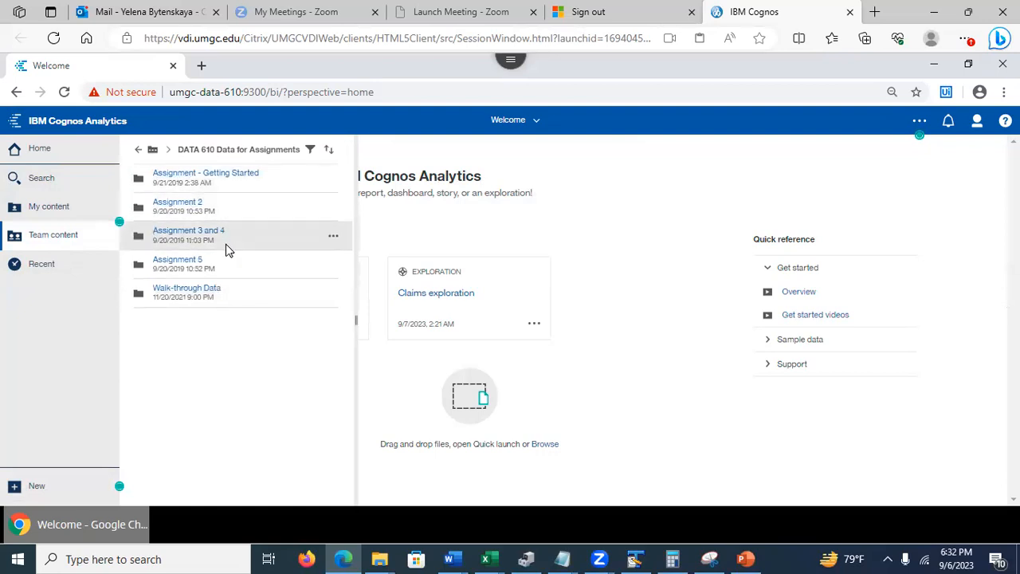
- Look through the data files in the Assignment 2 and Assignment 3 and 4 folders and return to the assignments folder list
left_click(189, 204)
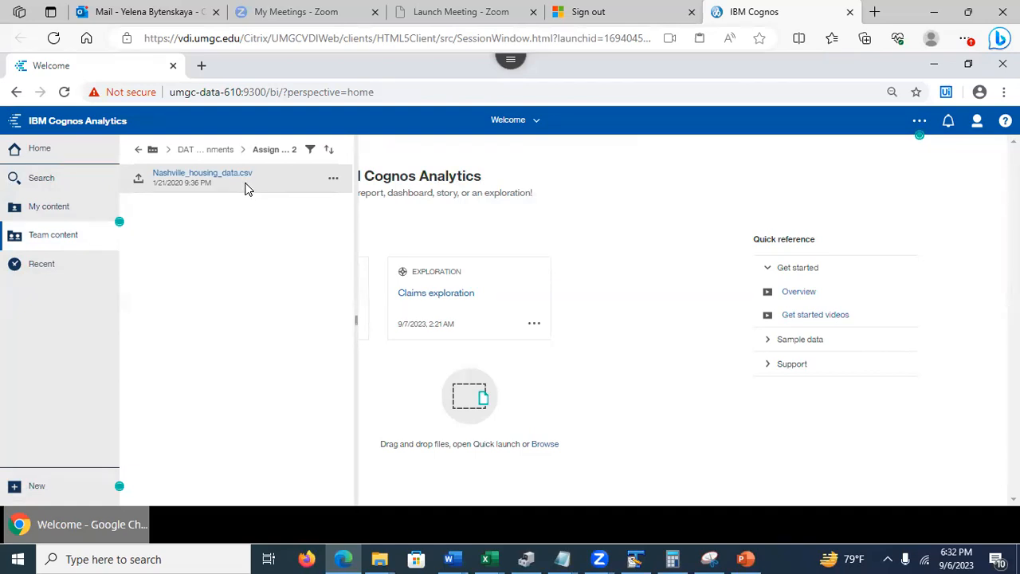
left_click(138, 149)
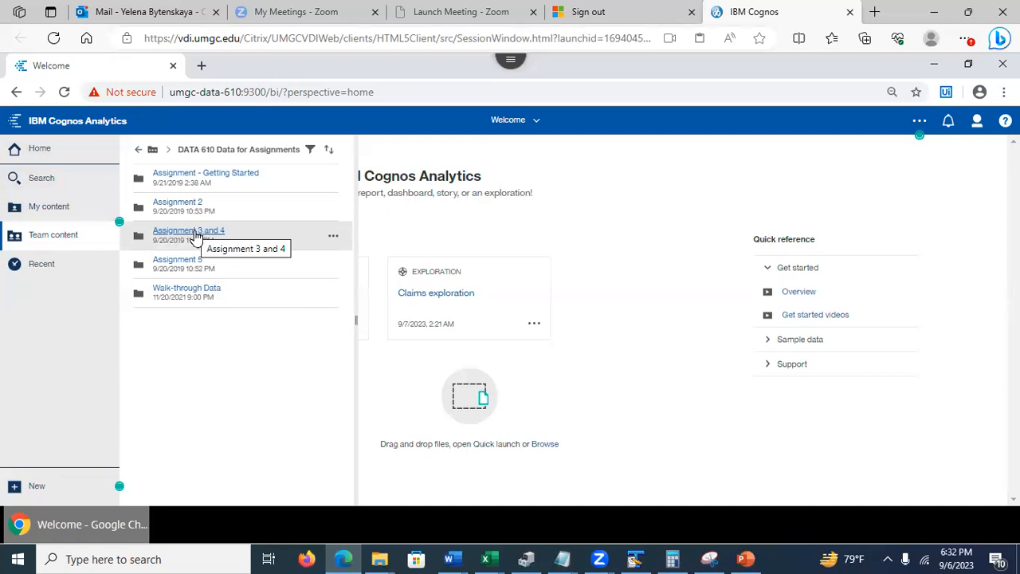
left_click(191, 231)
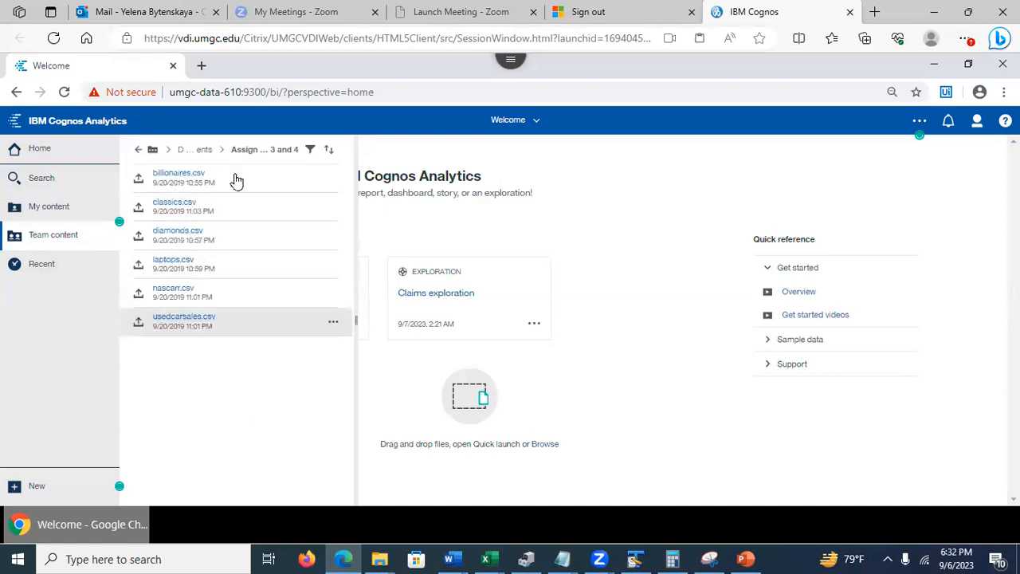
left_click(137, 150)
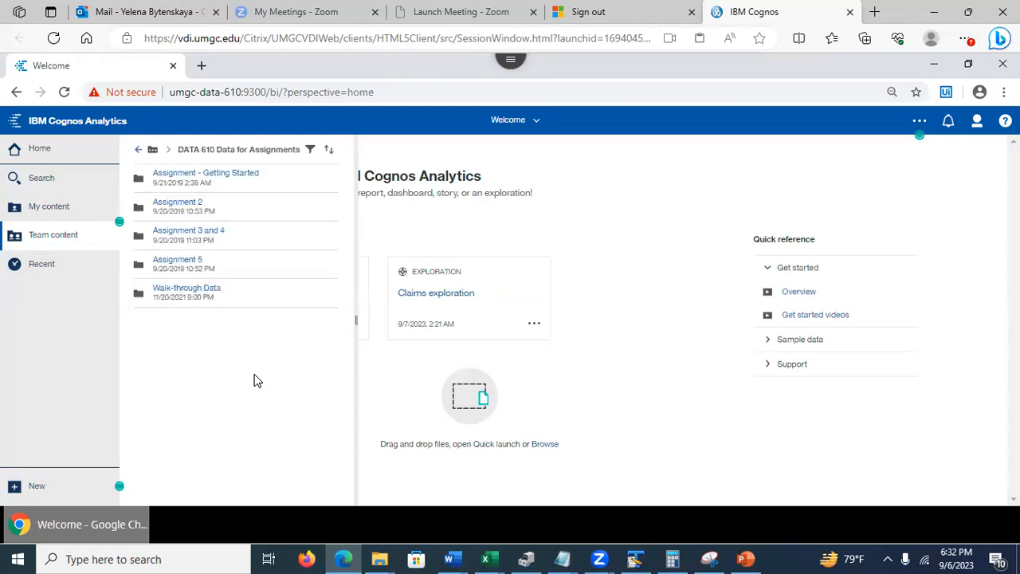
- Check the September 2023 calendar in Windows and return to the Welcome page with the Team content list closed
left_click(958, 555)
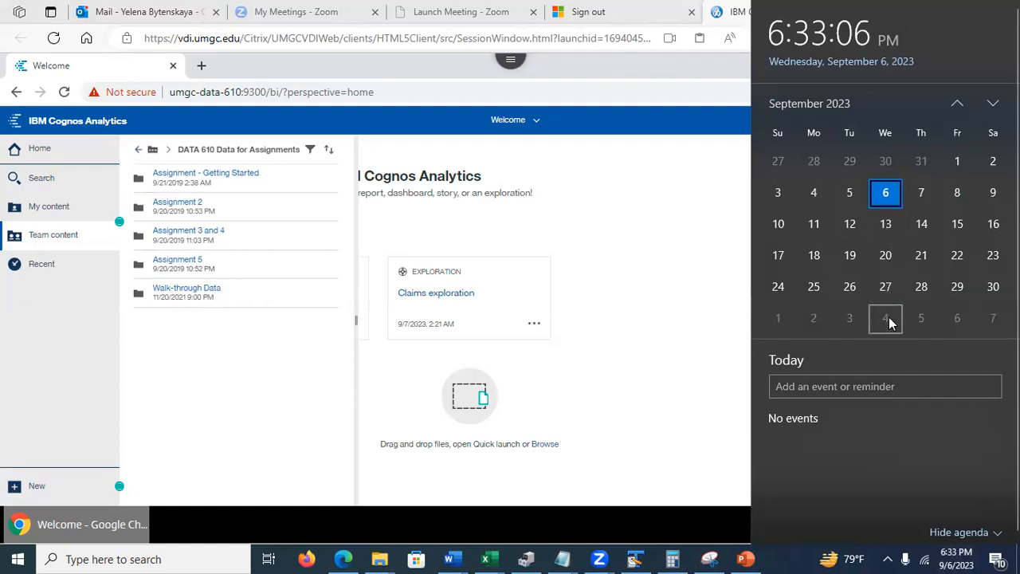
left_click(614, 357)
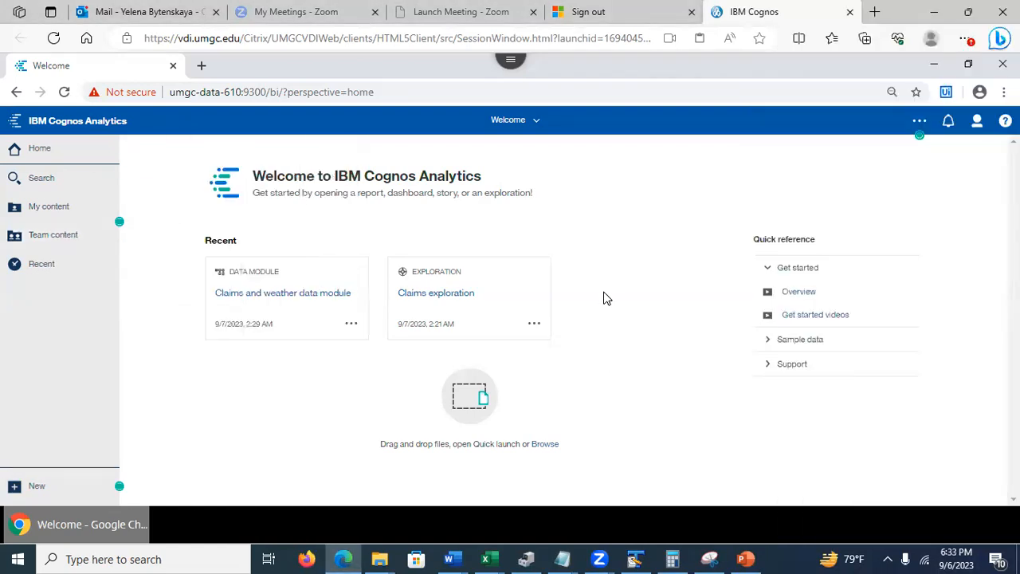